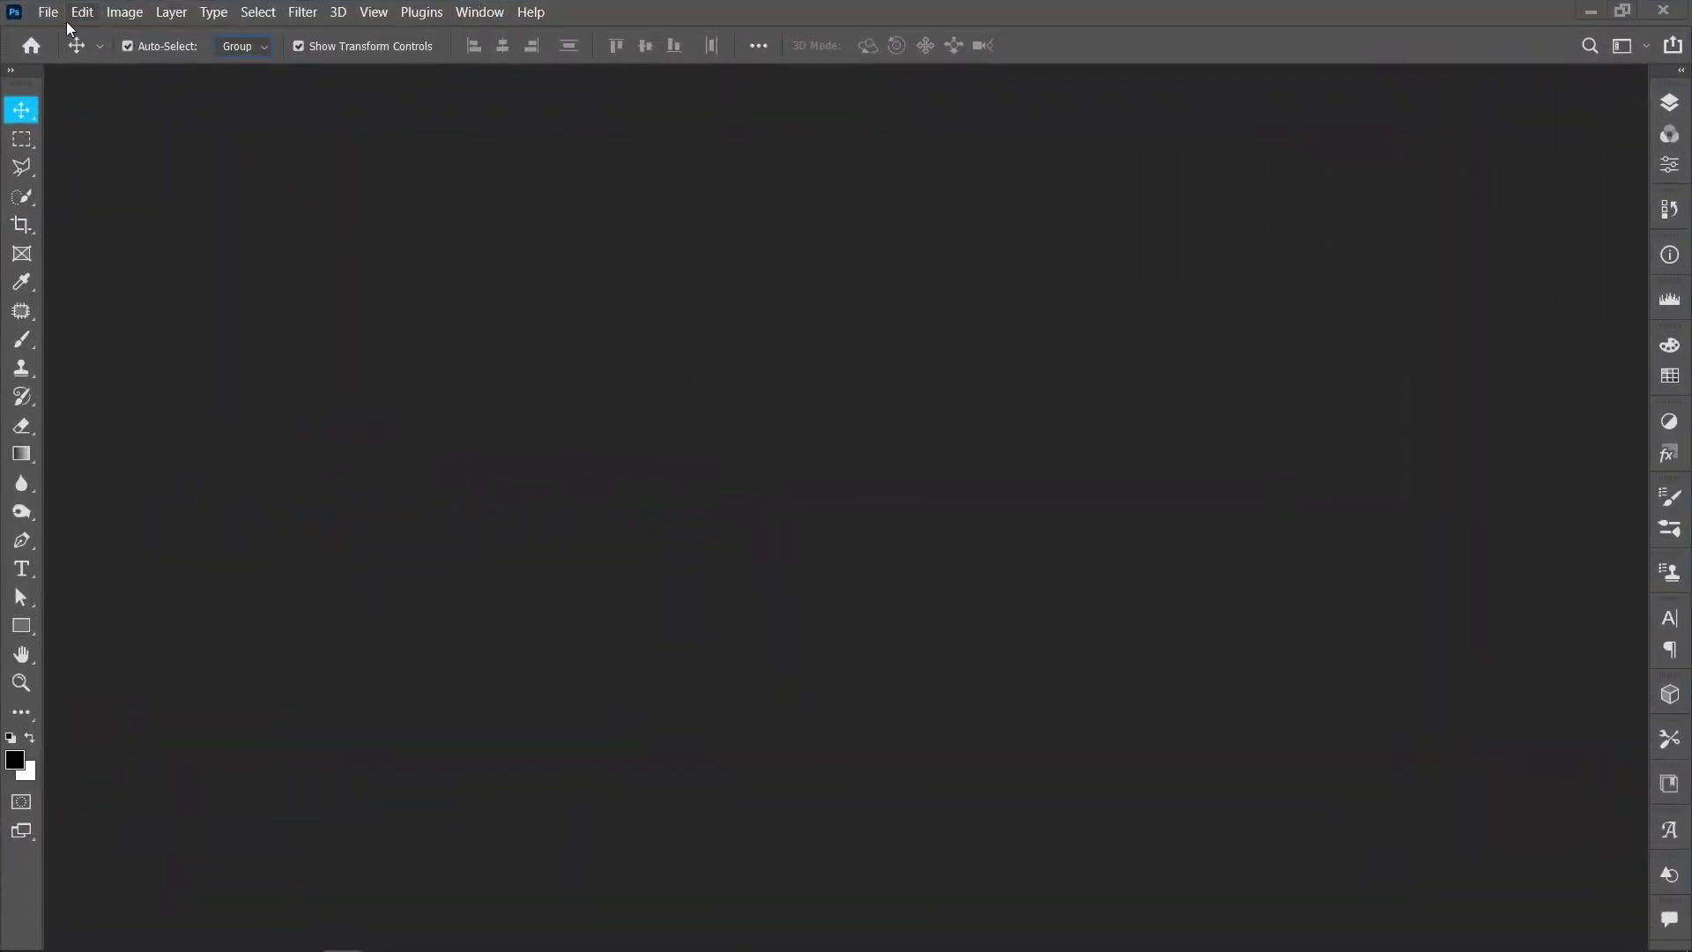
Step: Create a new A4 document (210 x 297 mm, 300 ppi) from the Print presets
click(60, 29)
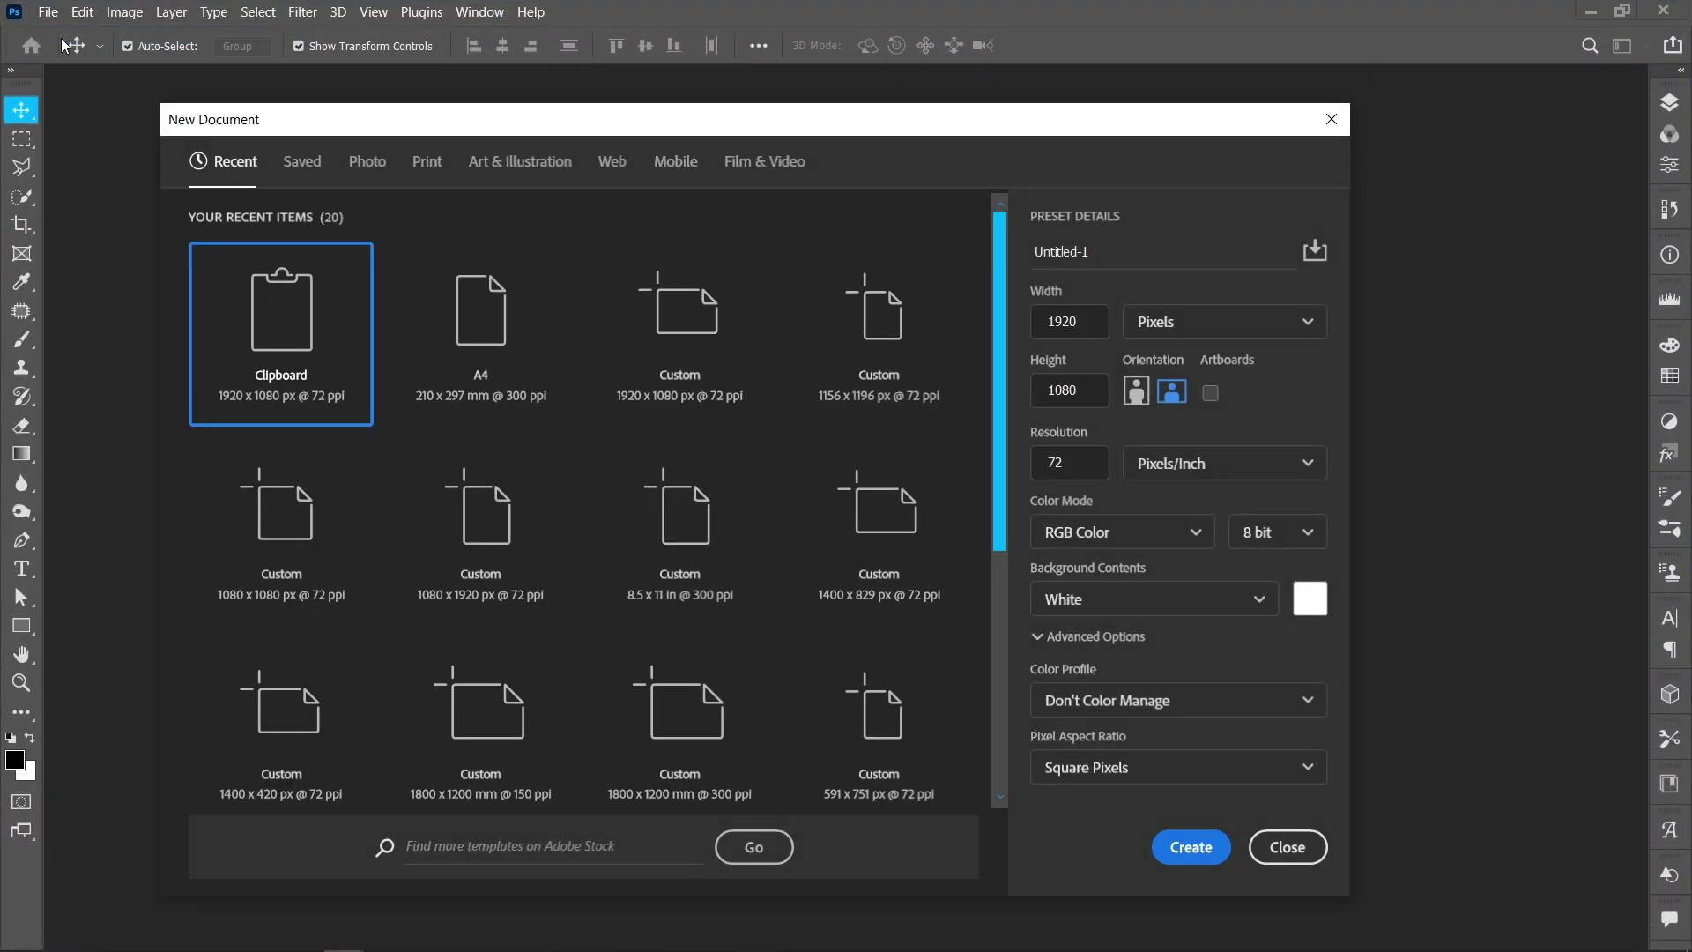
click(427, 162)
click(879, 308)
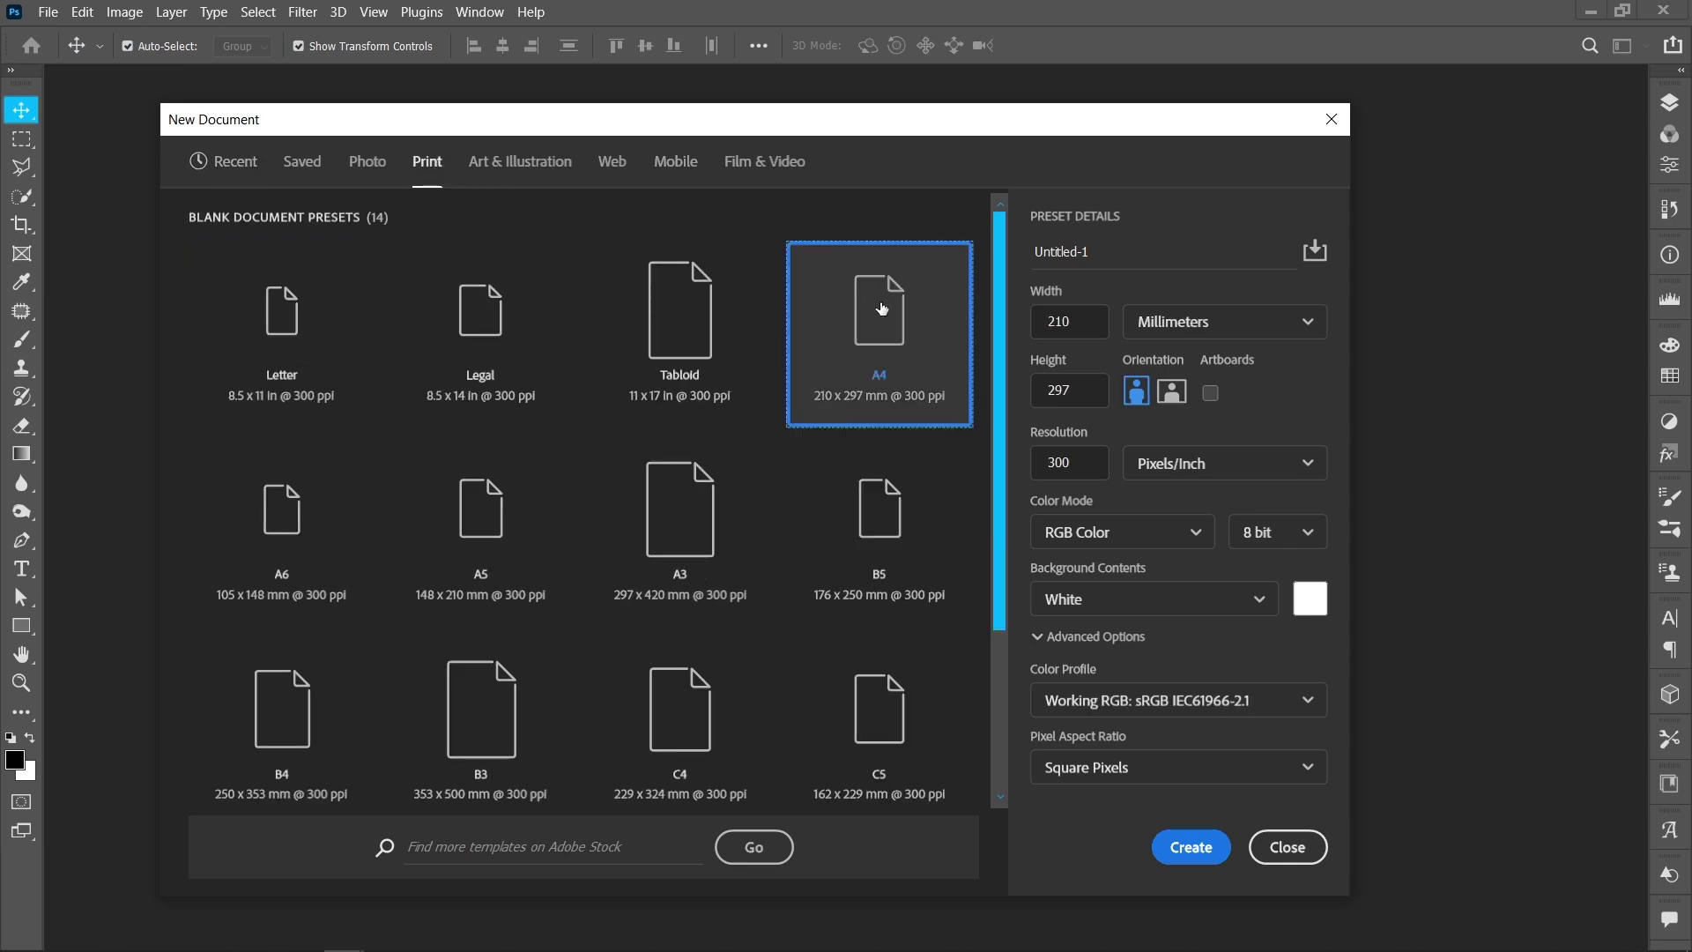
click(1190, 847)
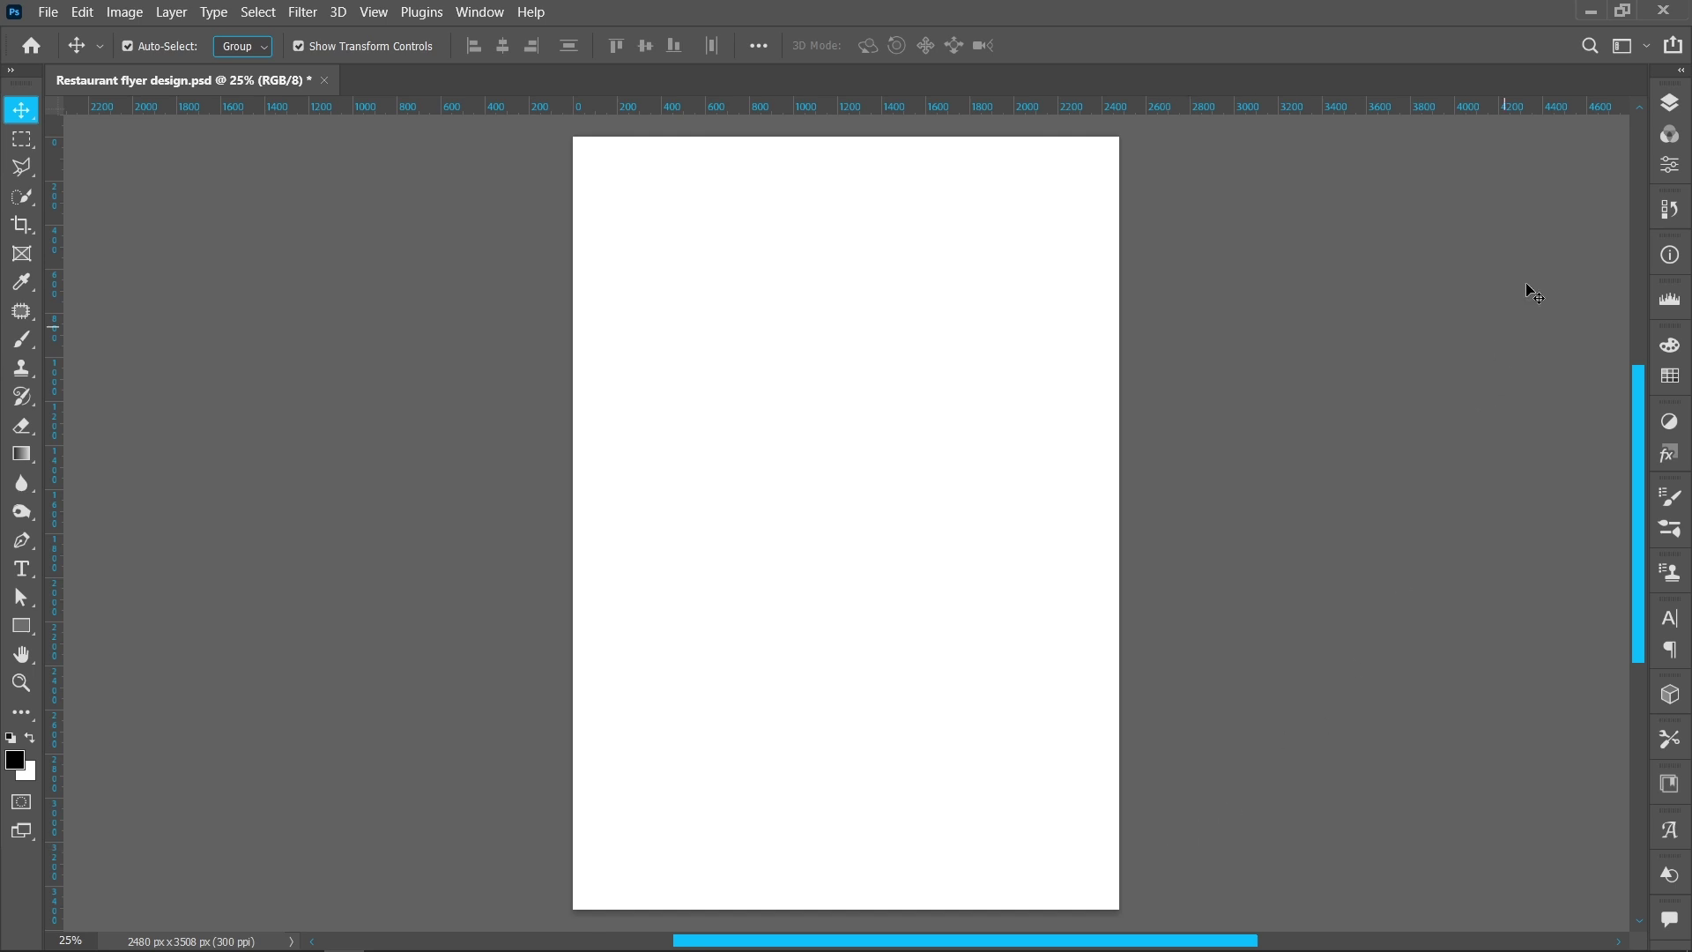
Step: Make the dark navy Color Fill 1 layer visible, after trying and cancelling a new Solid Color fill
click(1668, 103)
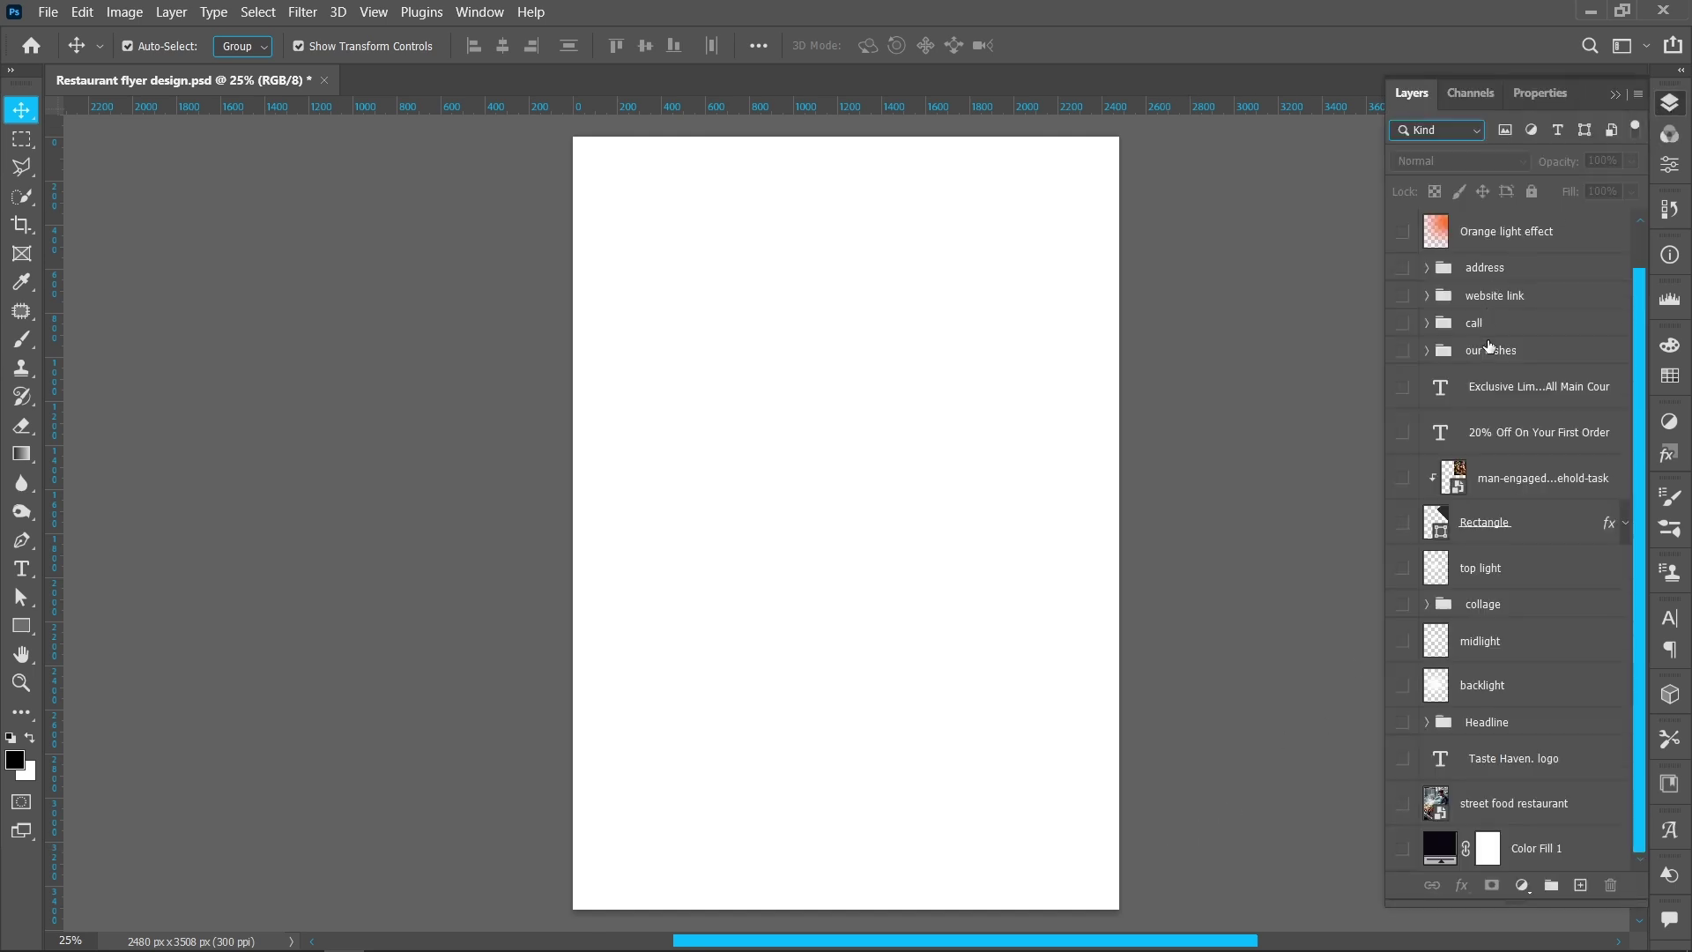
scroll(1489, 394, down, 1)
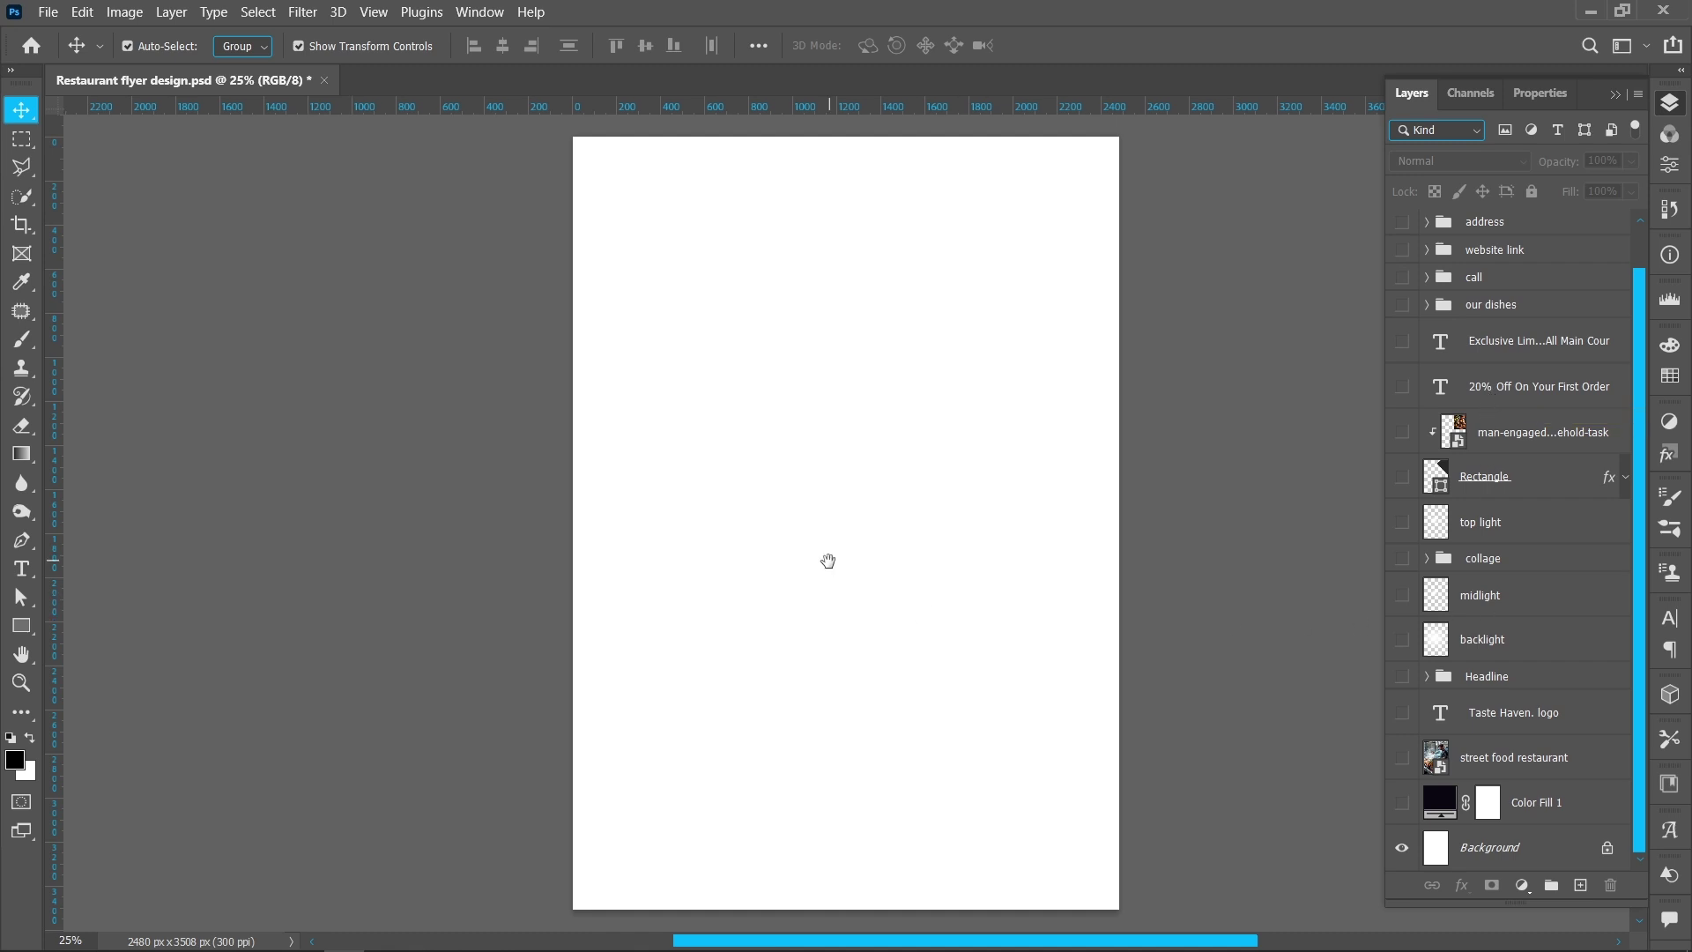
drag(831, 561, 751, 561)
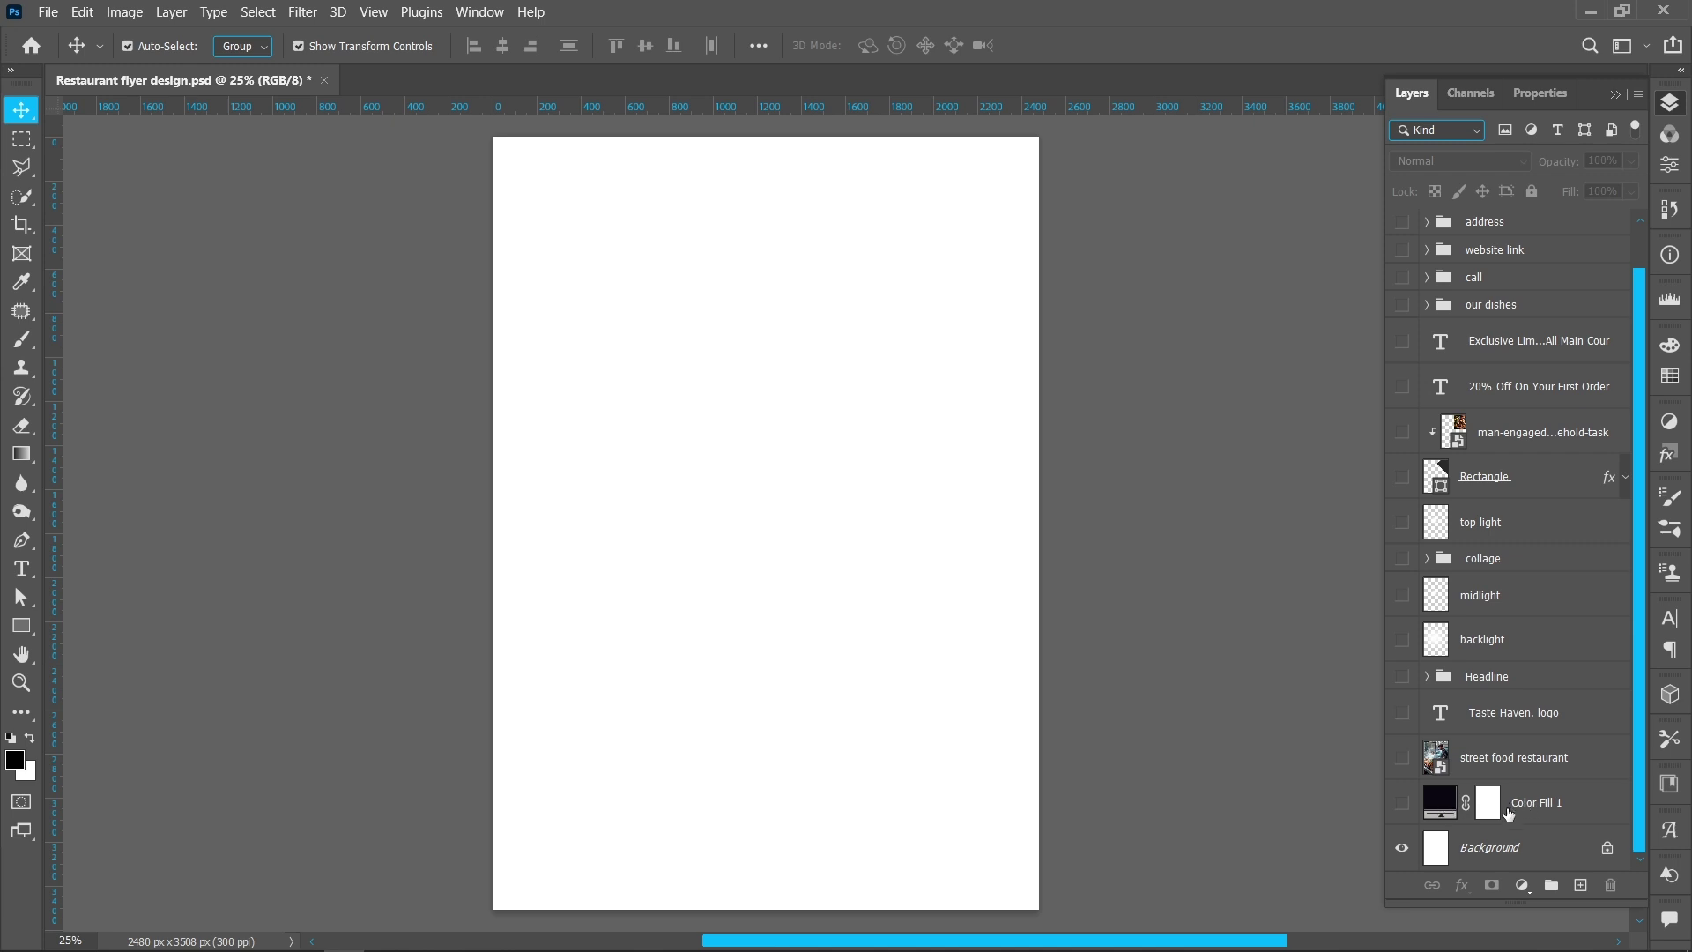
click(1535, 823)
click(1519, 884)
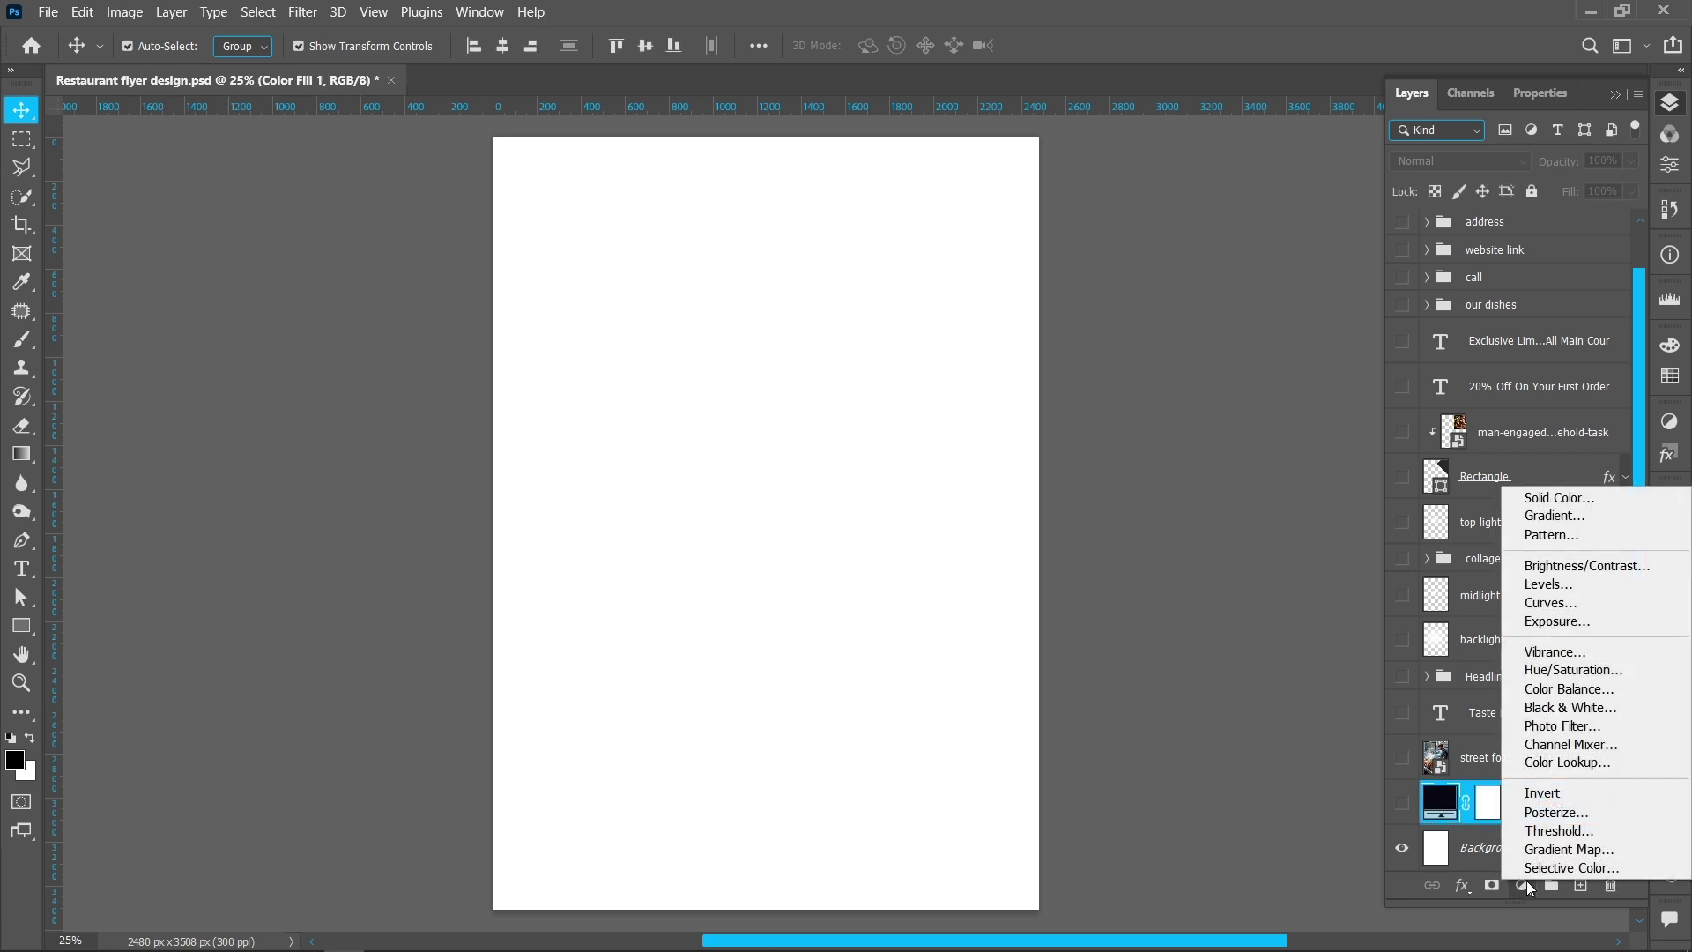
click(1534, 500)
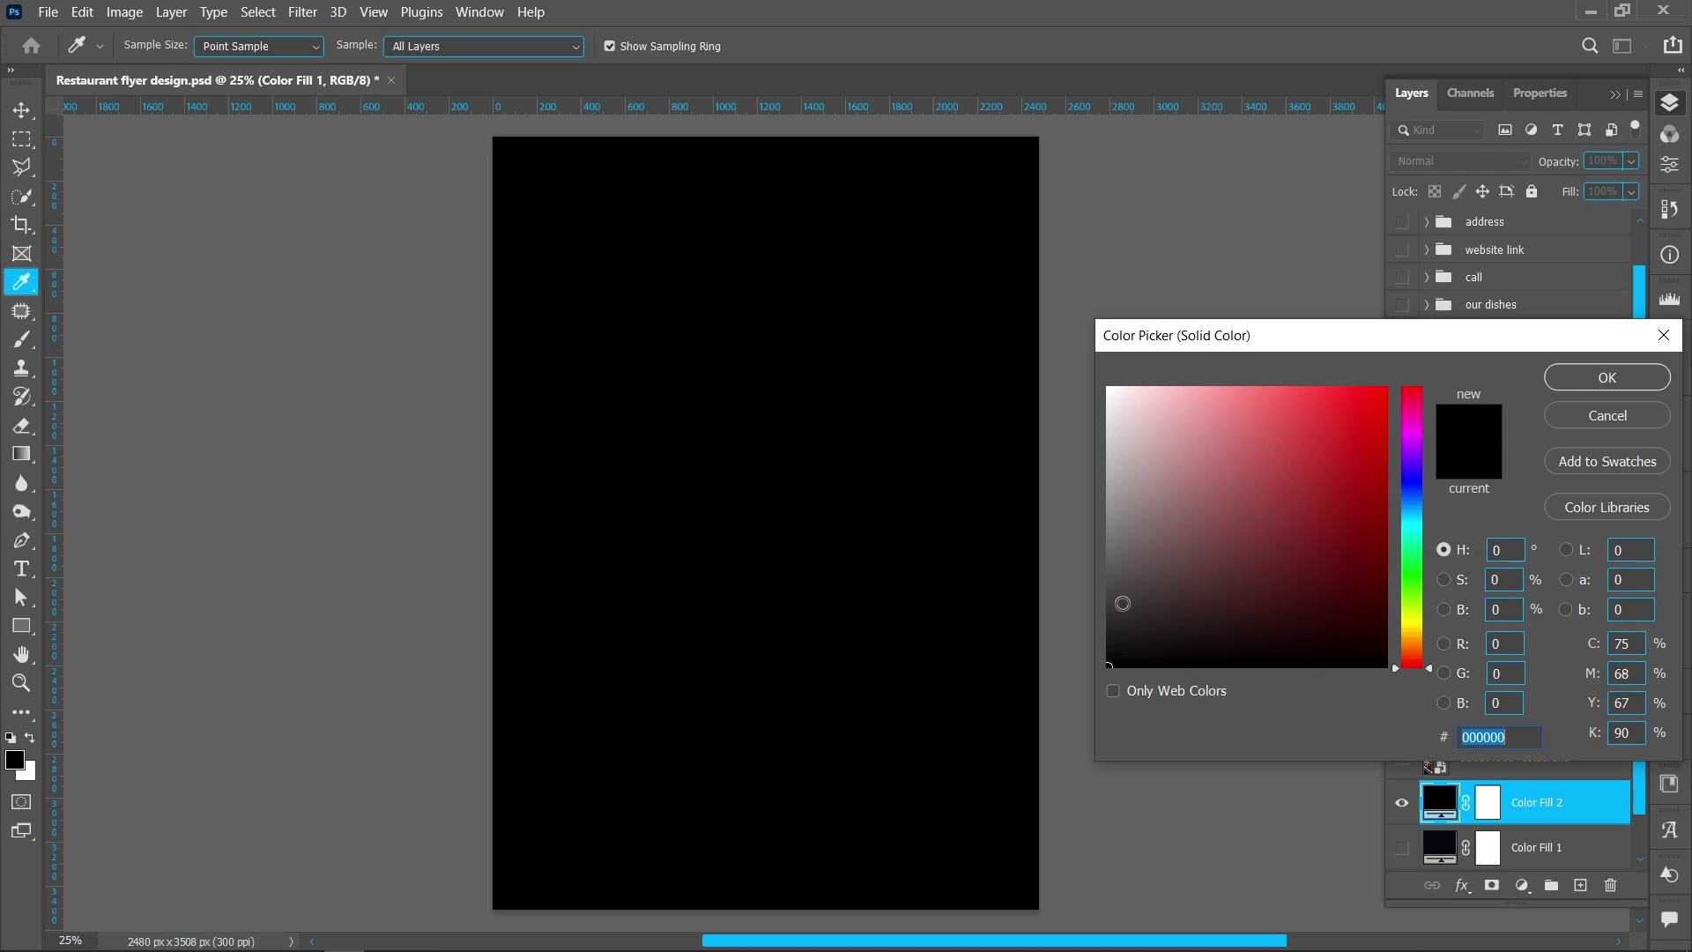
click(1592, 417)
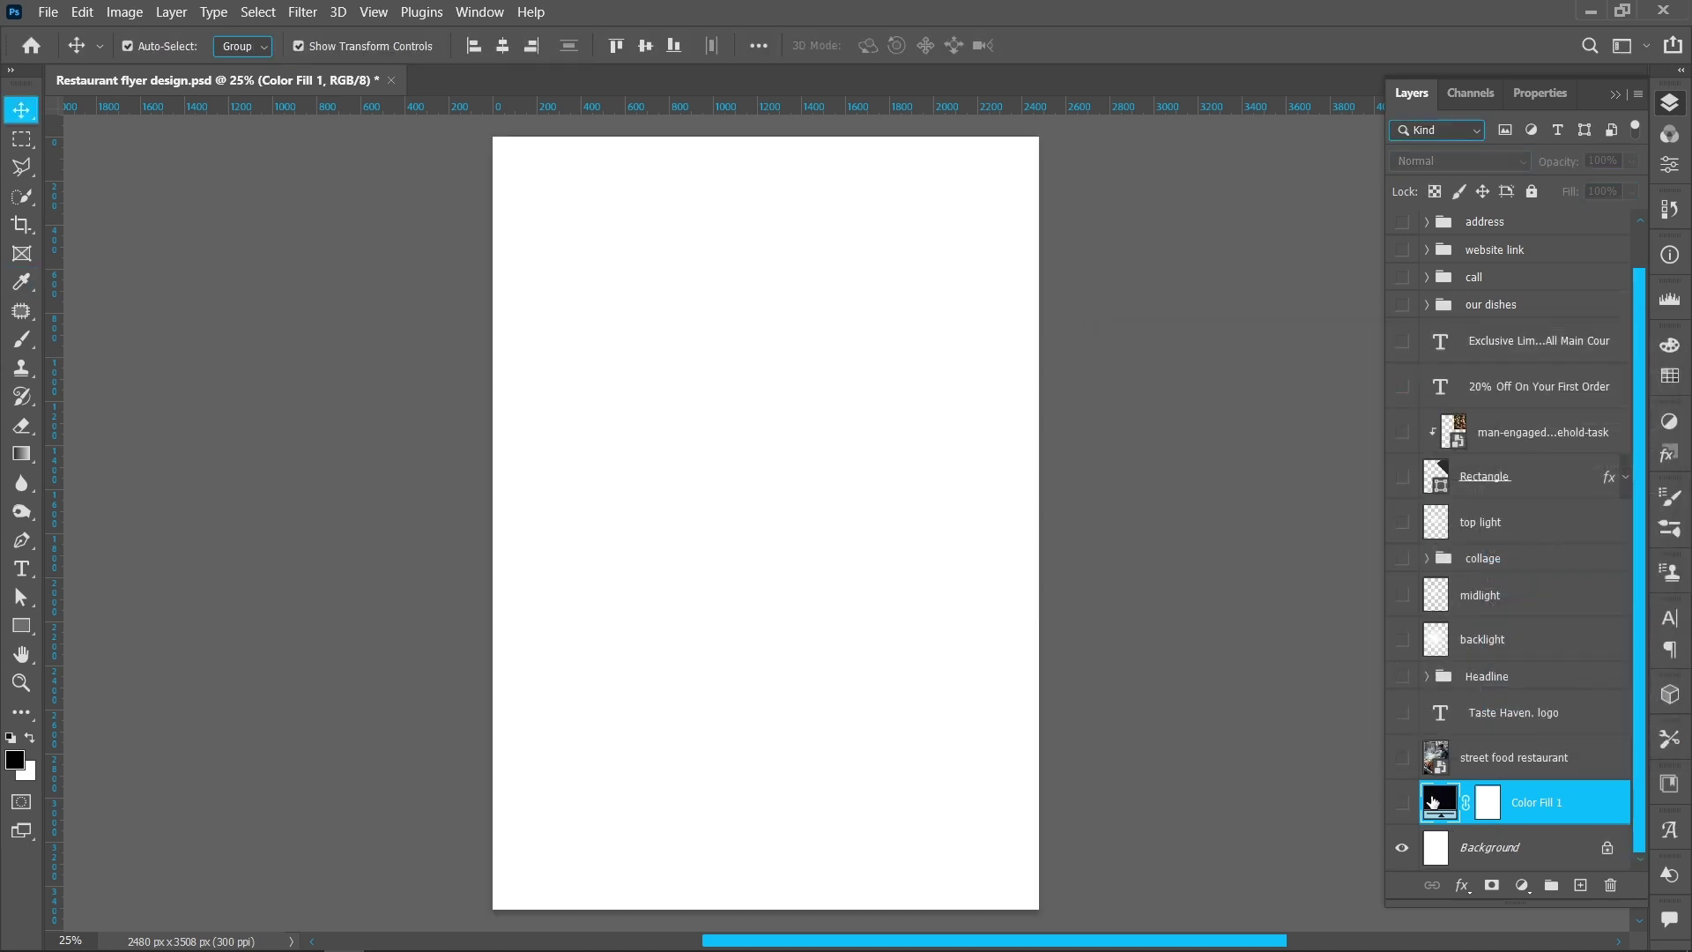
click(1400, 804)
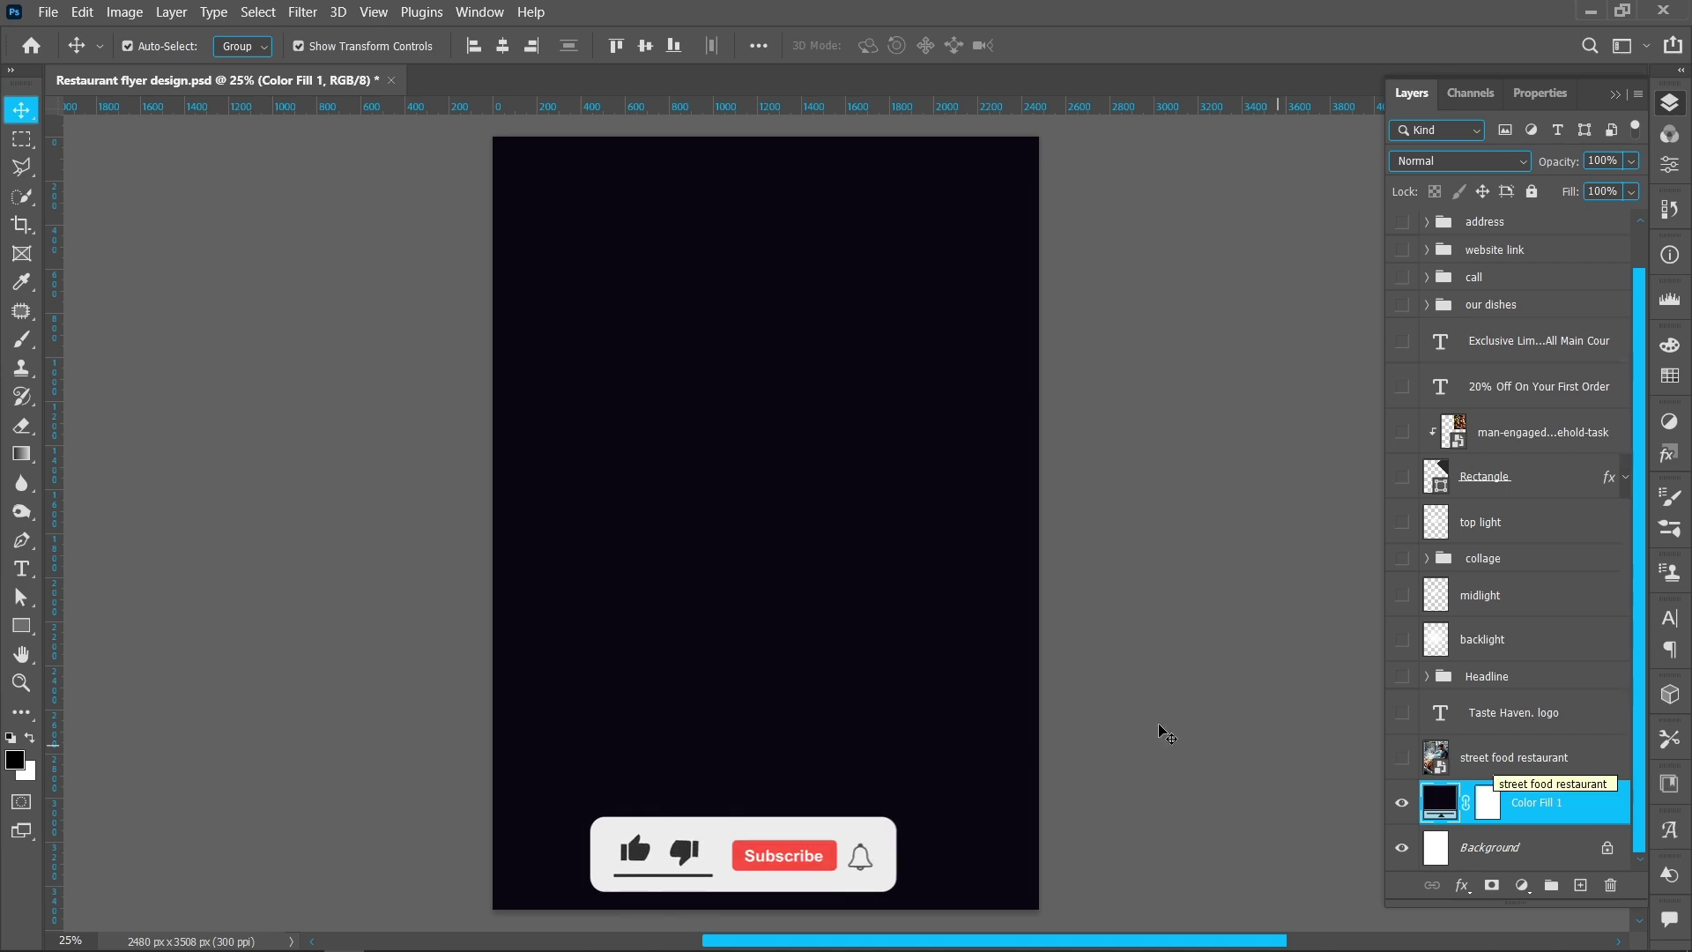
click(48, 11)
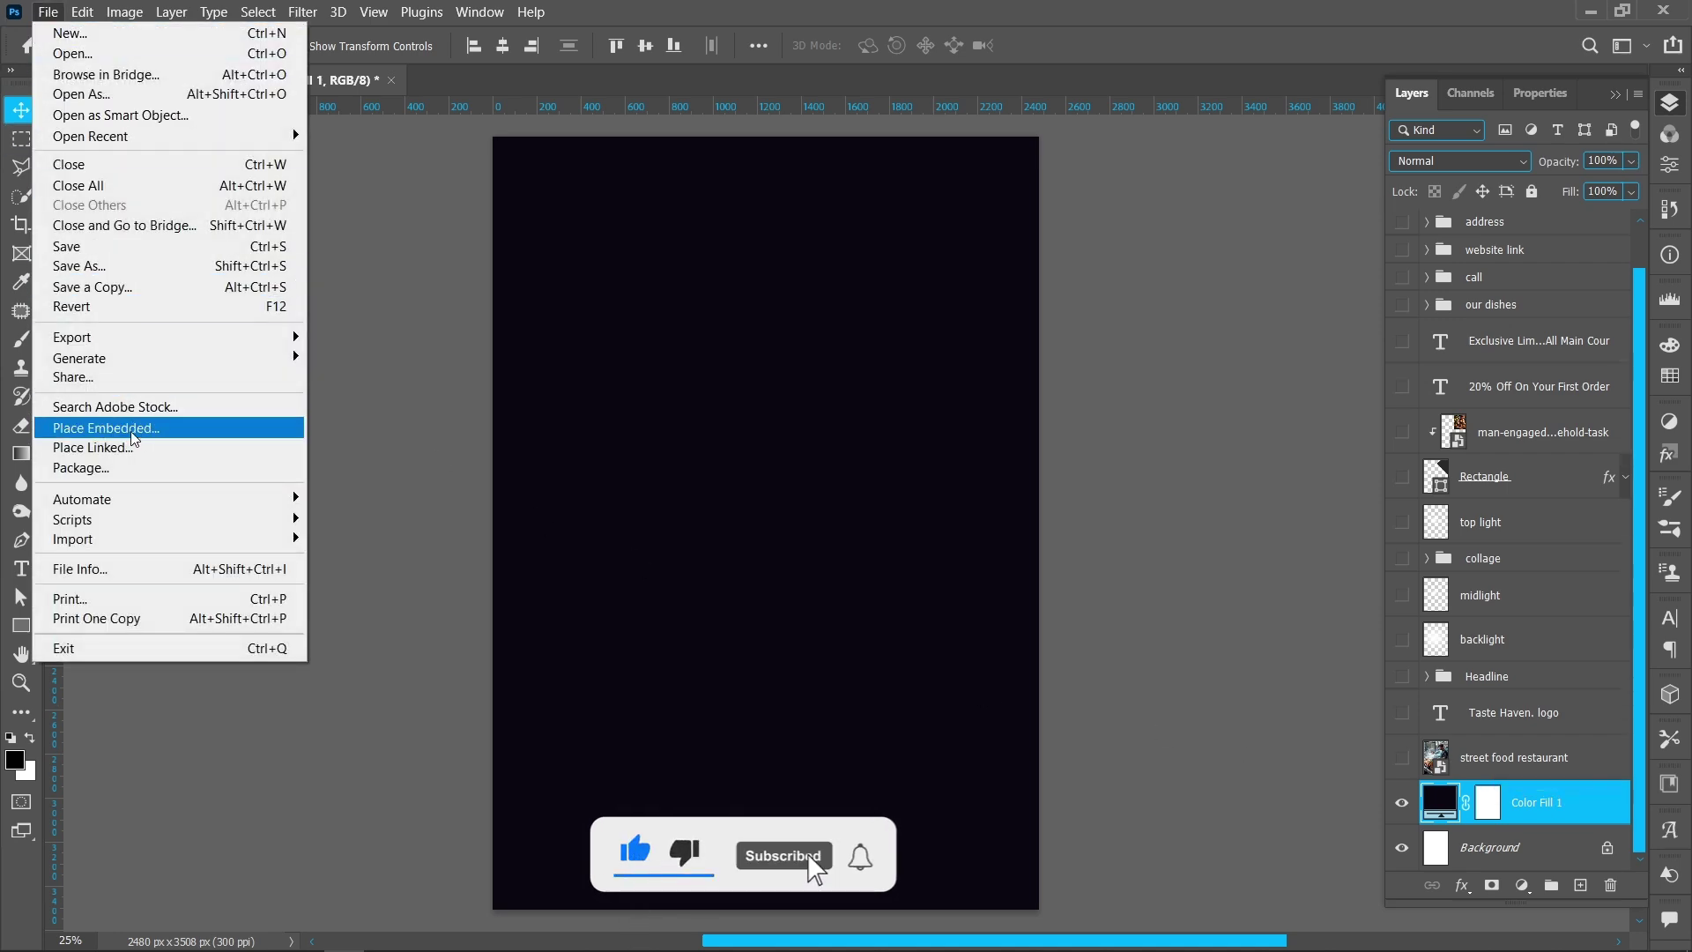
Step: Embed the street-food-still-life photo, flip it horizontally, and set its opacity to 3%
click(132, 433)
click(528, 542)
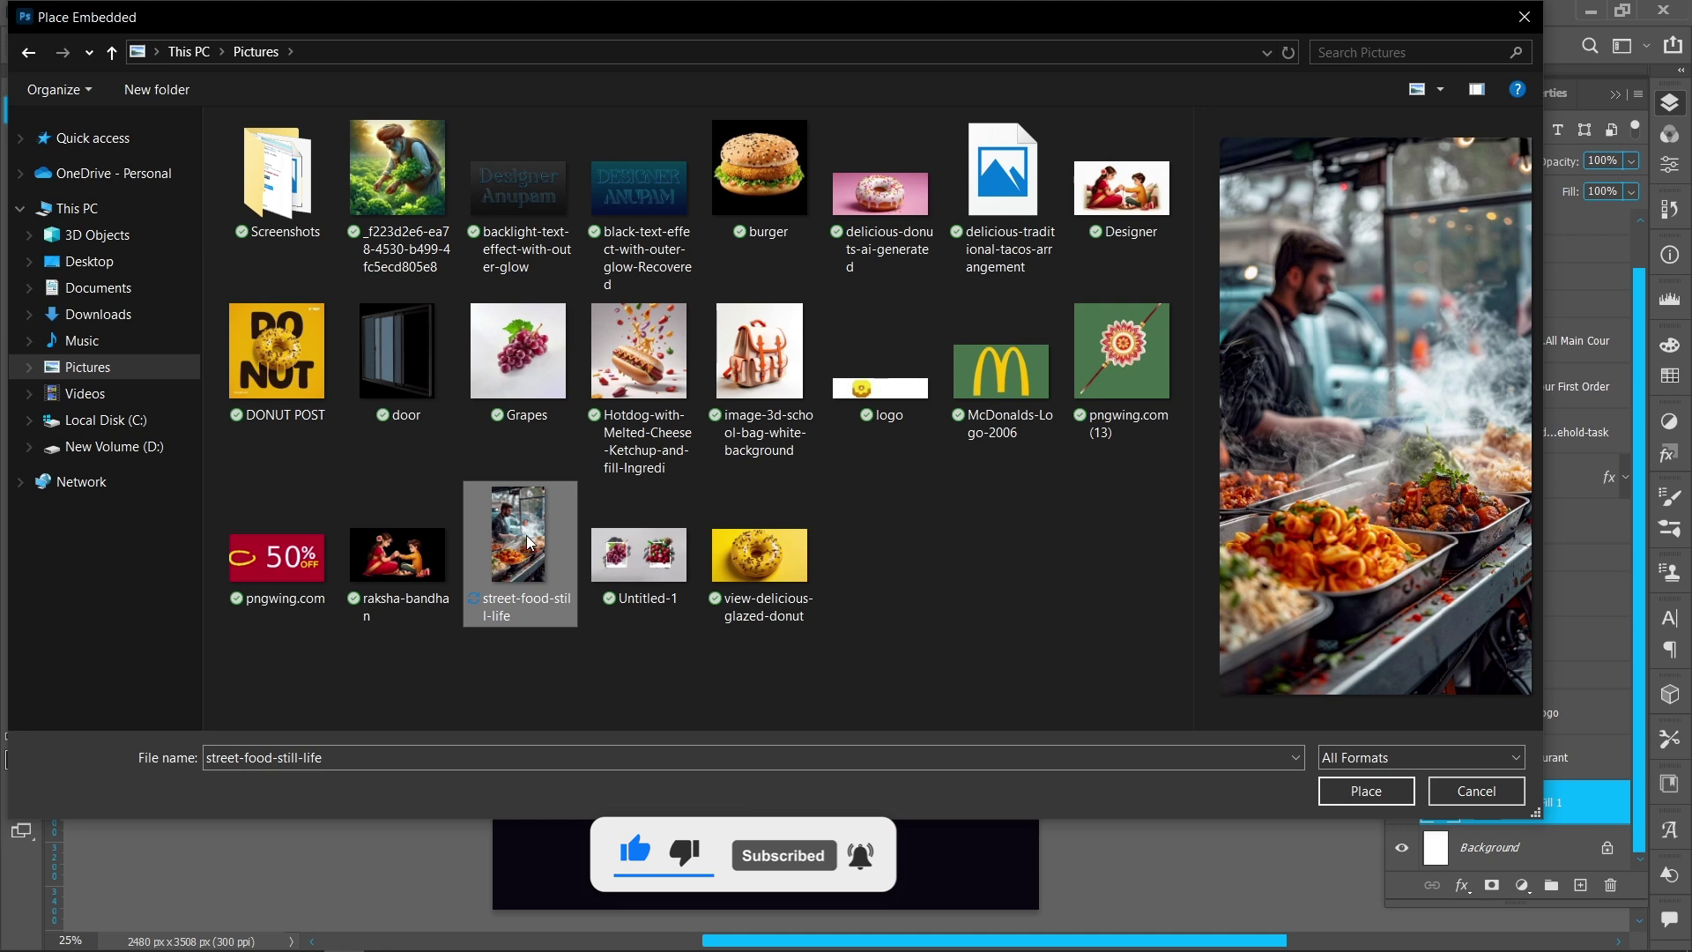
click(1366, 790)
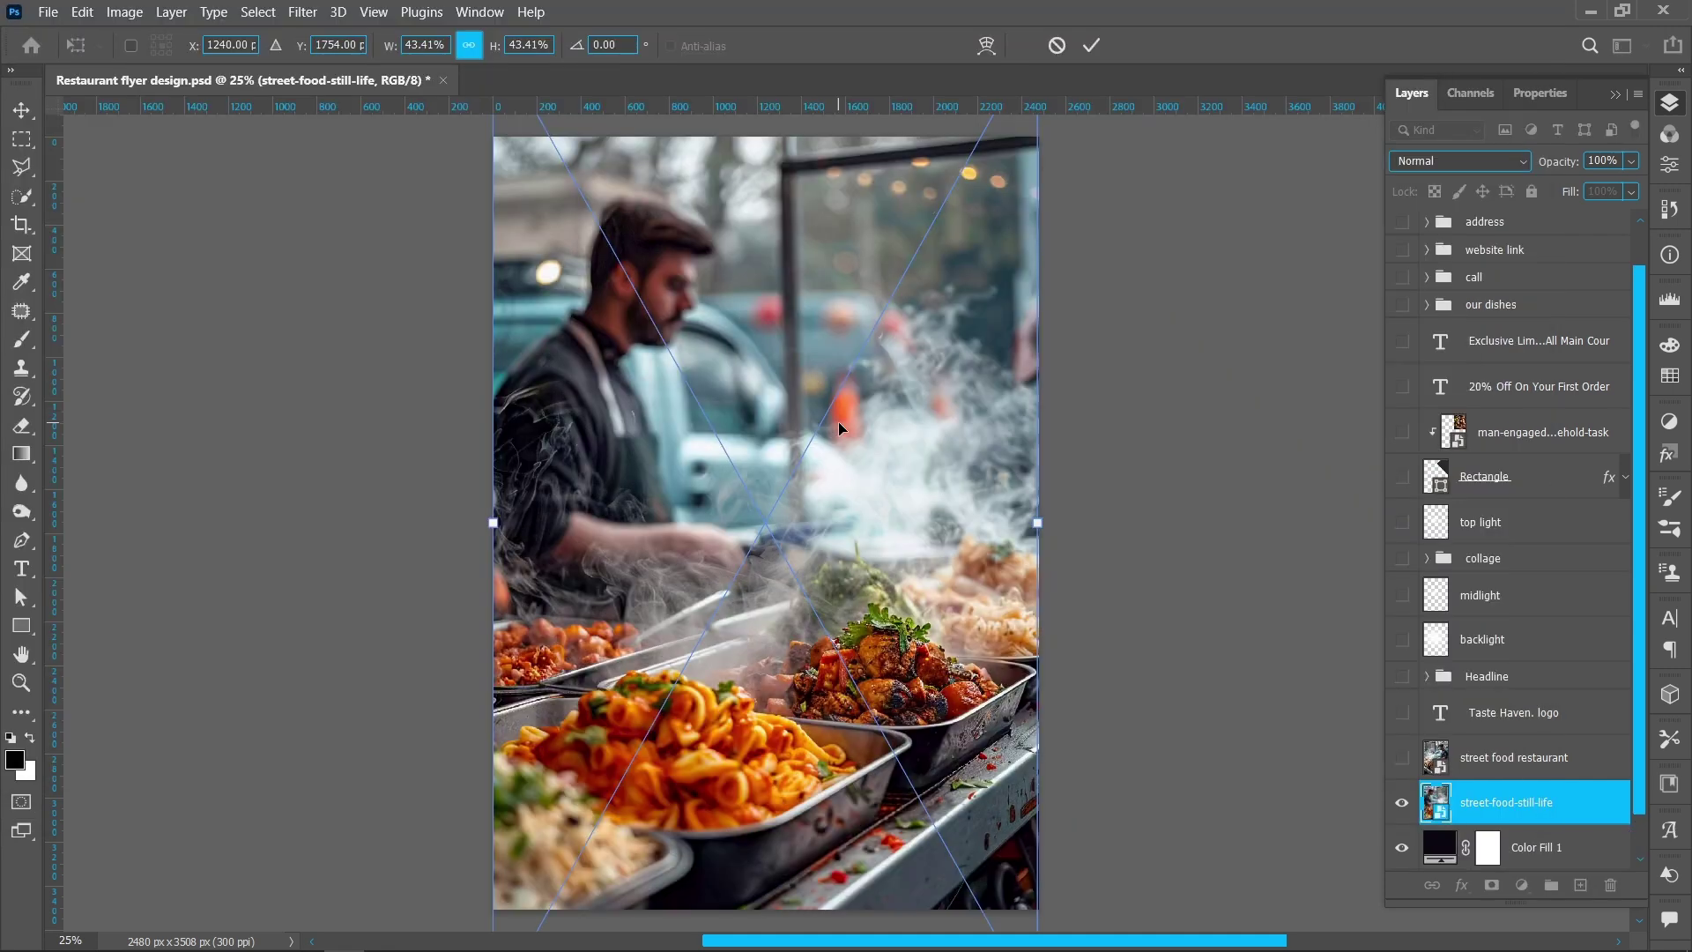
right_click(839, 423)
click(902, 824)
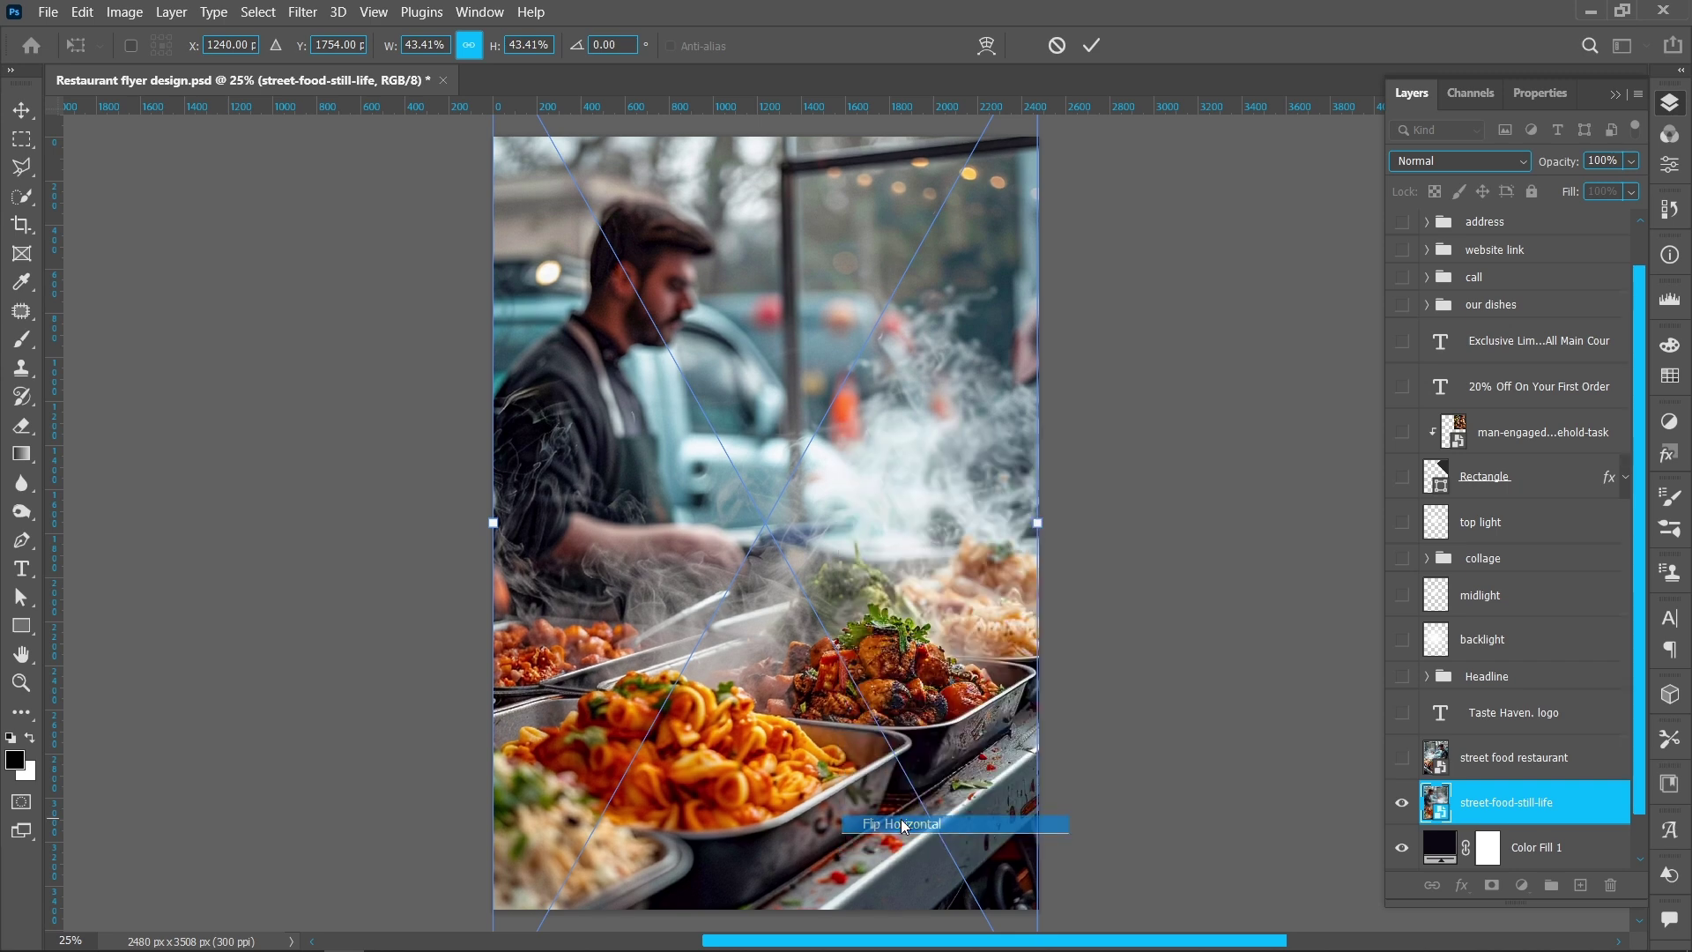
click(1091, 41)
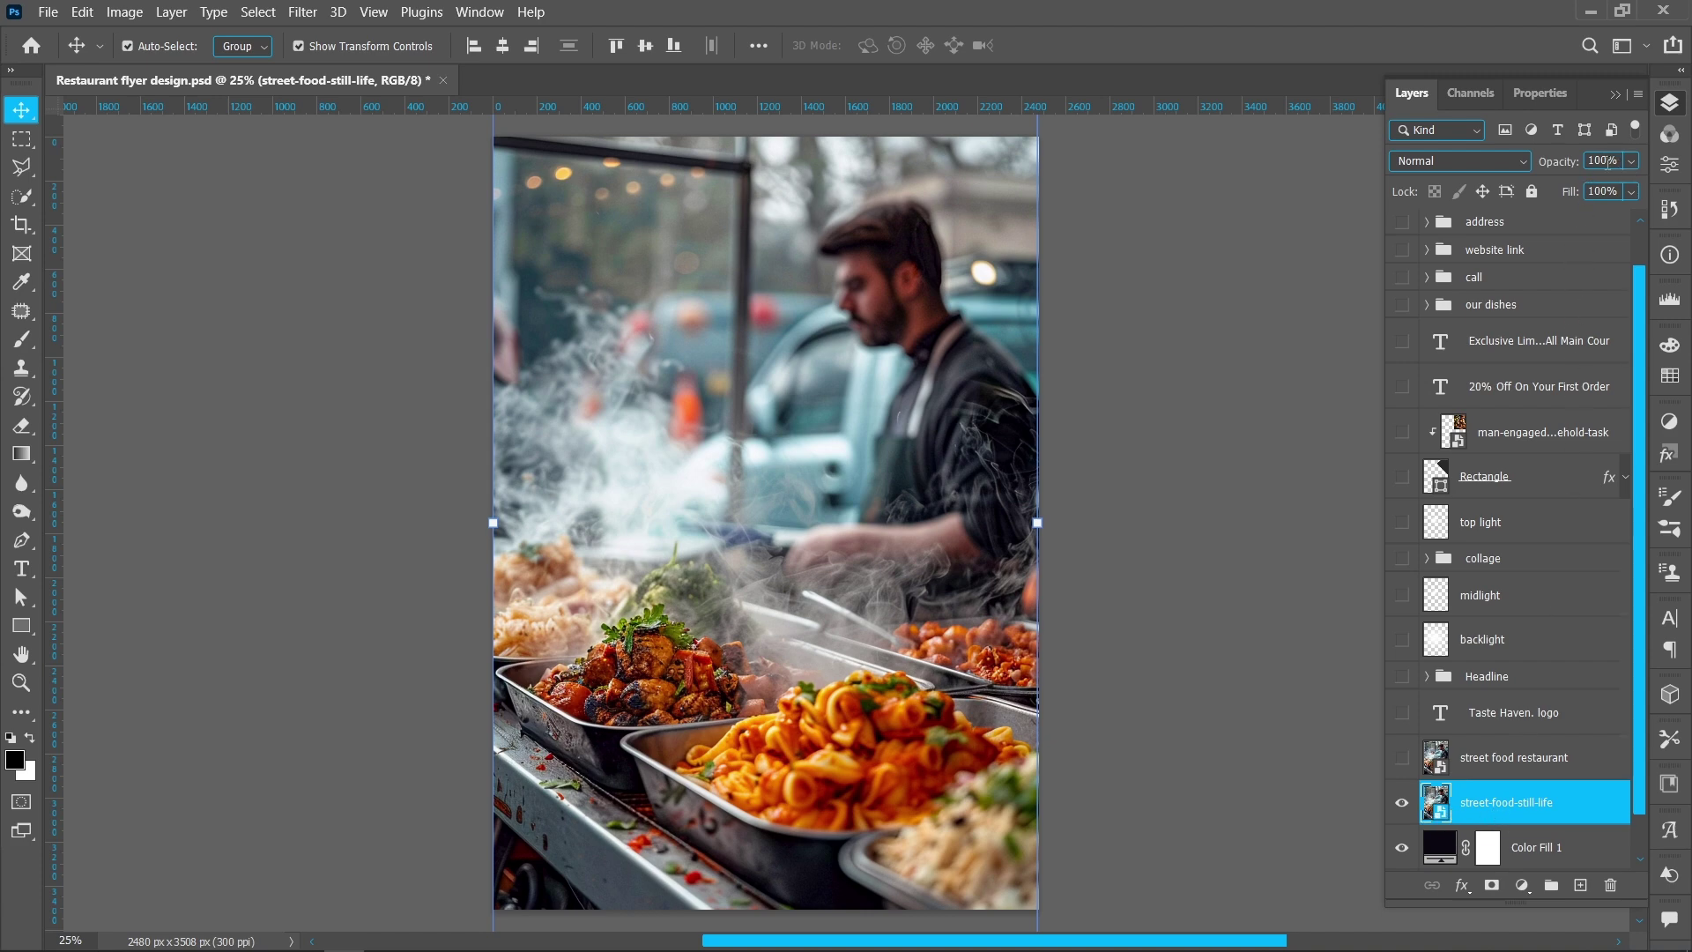
text(3)
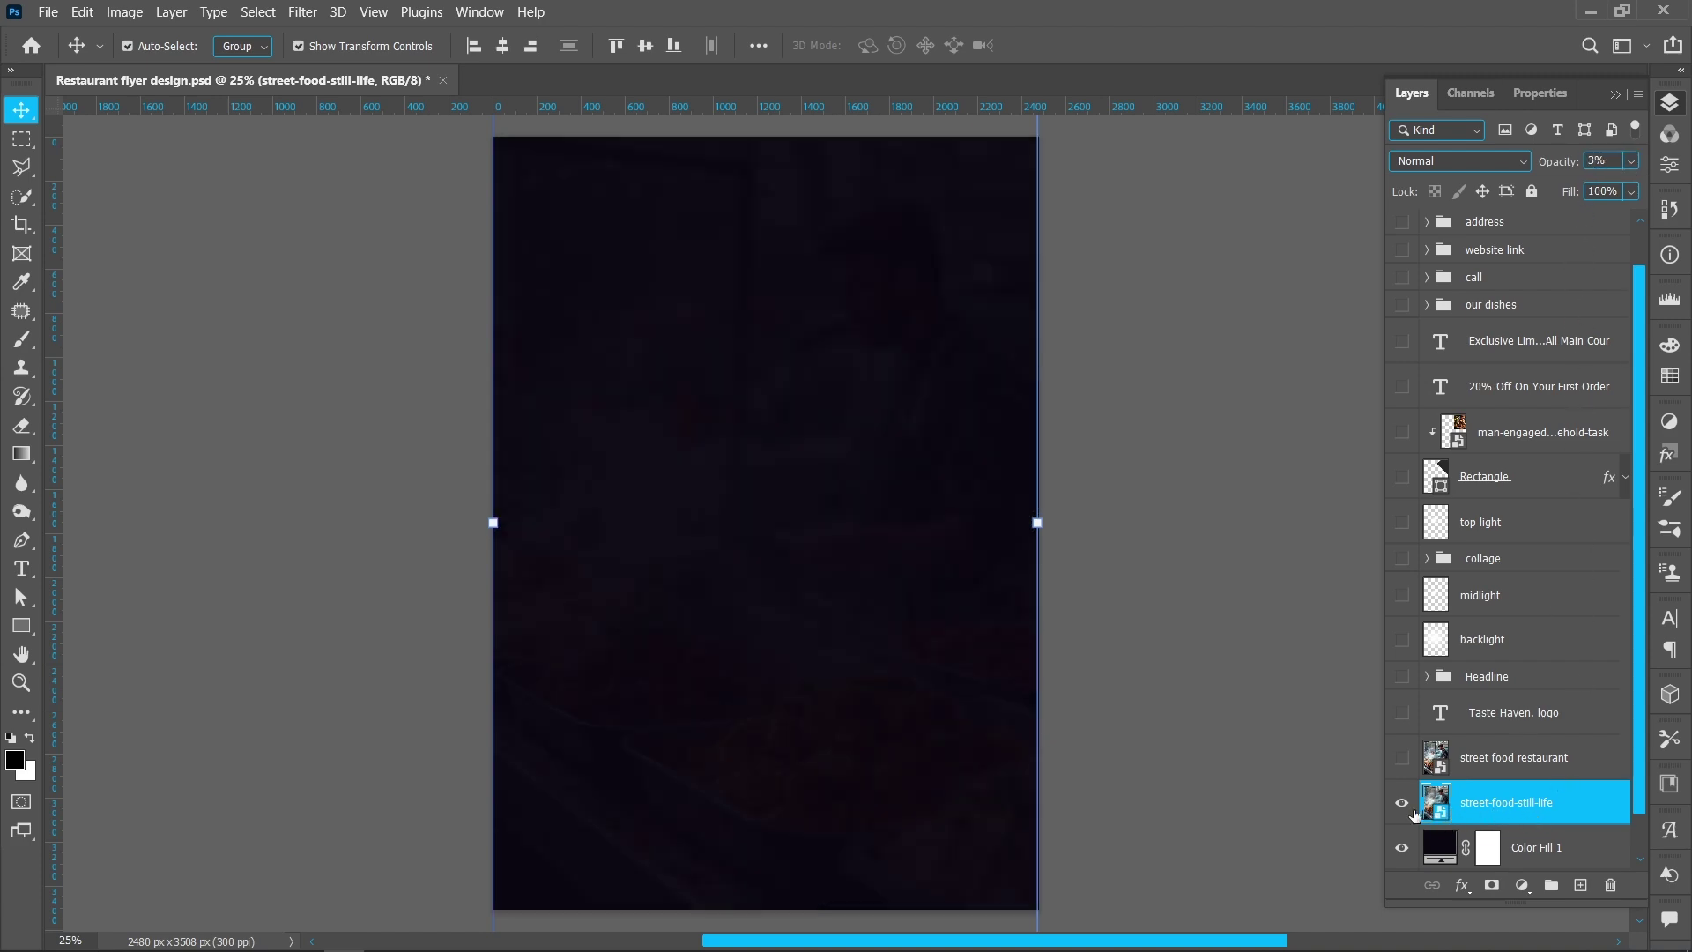
click(1191, 591)
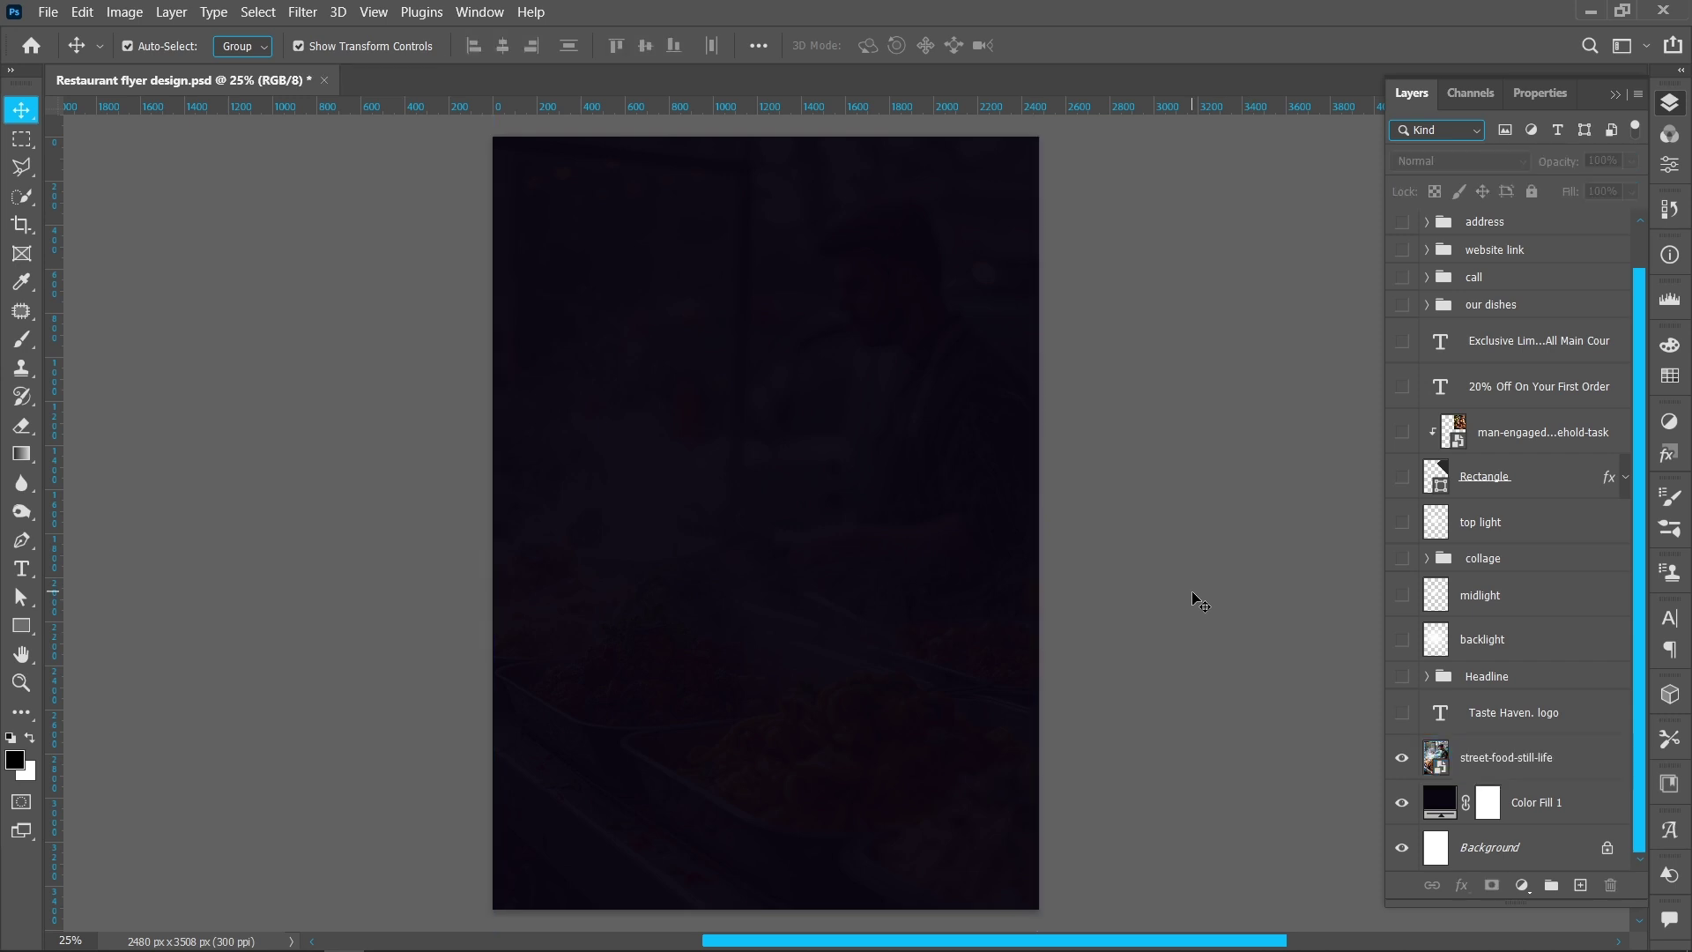
Step: Draw an 1100 px square, rotate it 45° into a diamond with 85 px corners, and shift it right
click(22, 626)
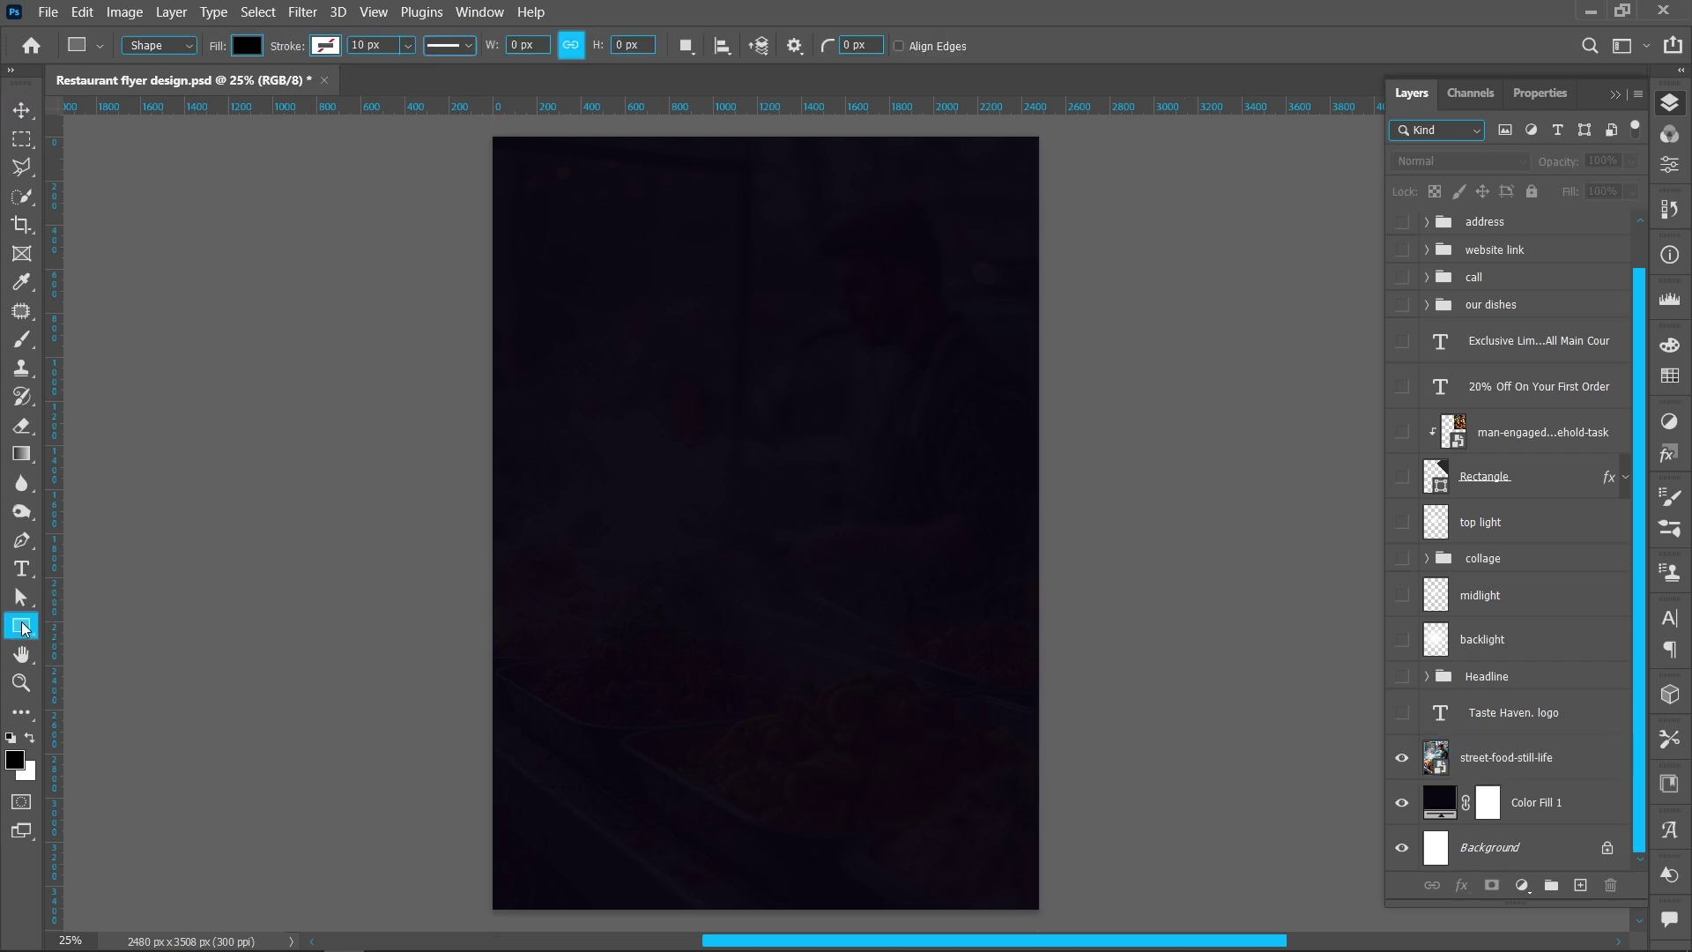
drag(585, 401, 846, 642)
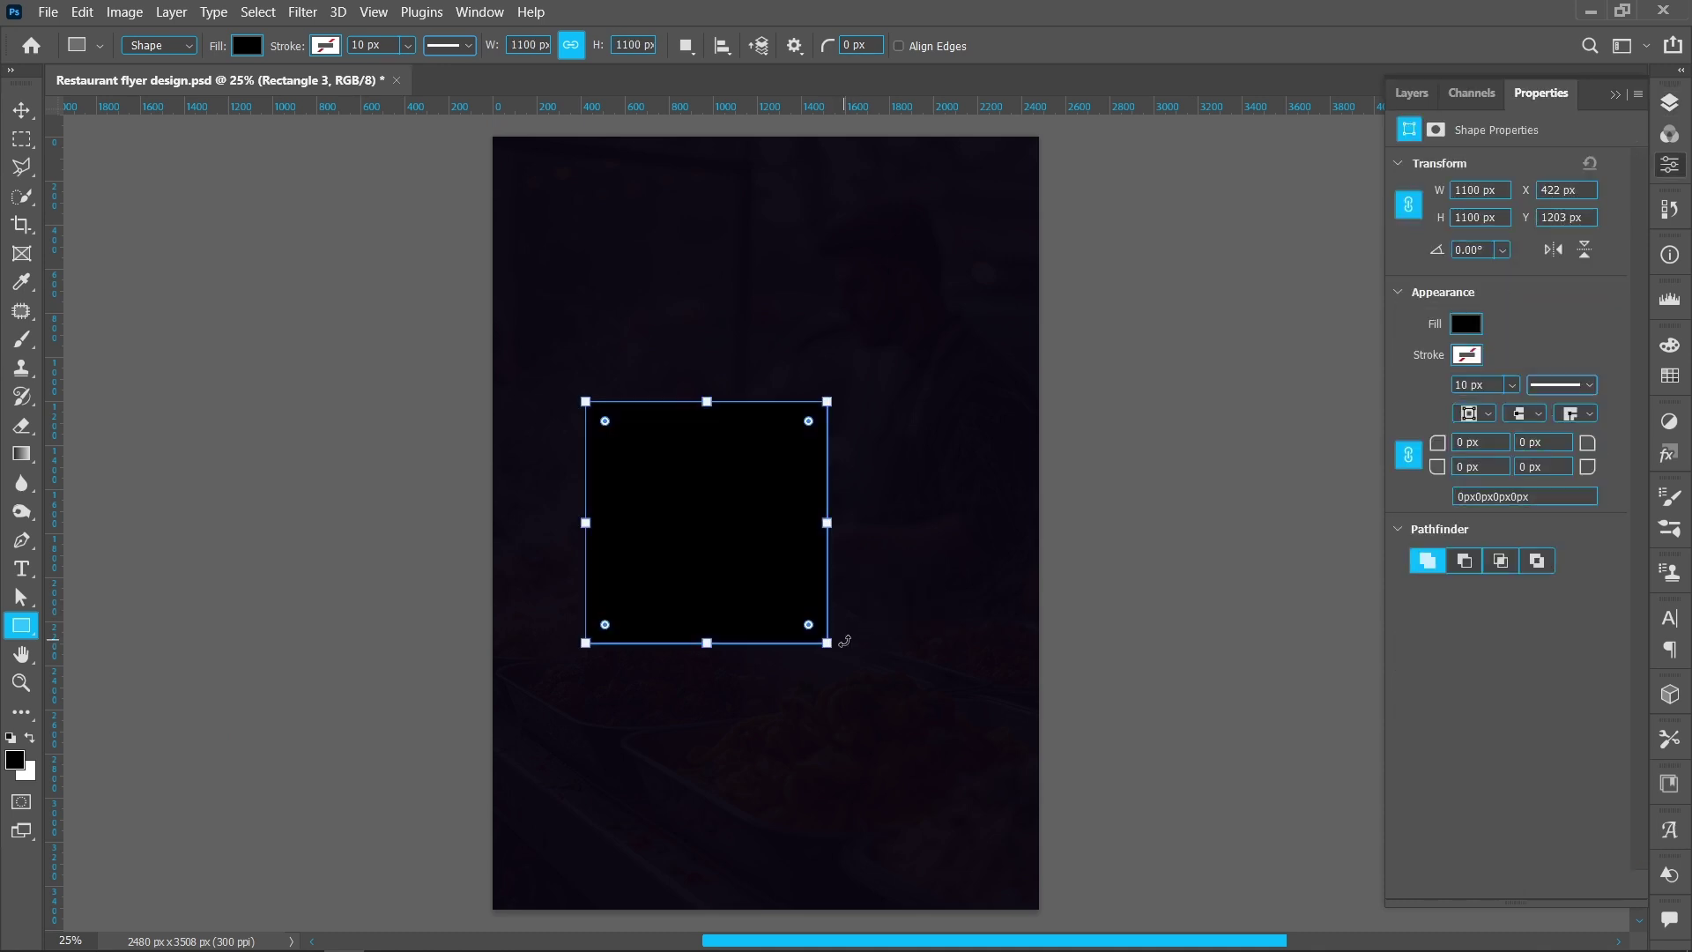
drag(834, 381, 897, 512)
drag(708, 379, 706, 378)
click(23, 111)
drag(739, 493, 817, 496)
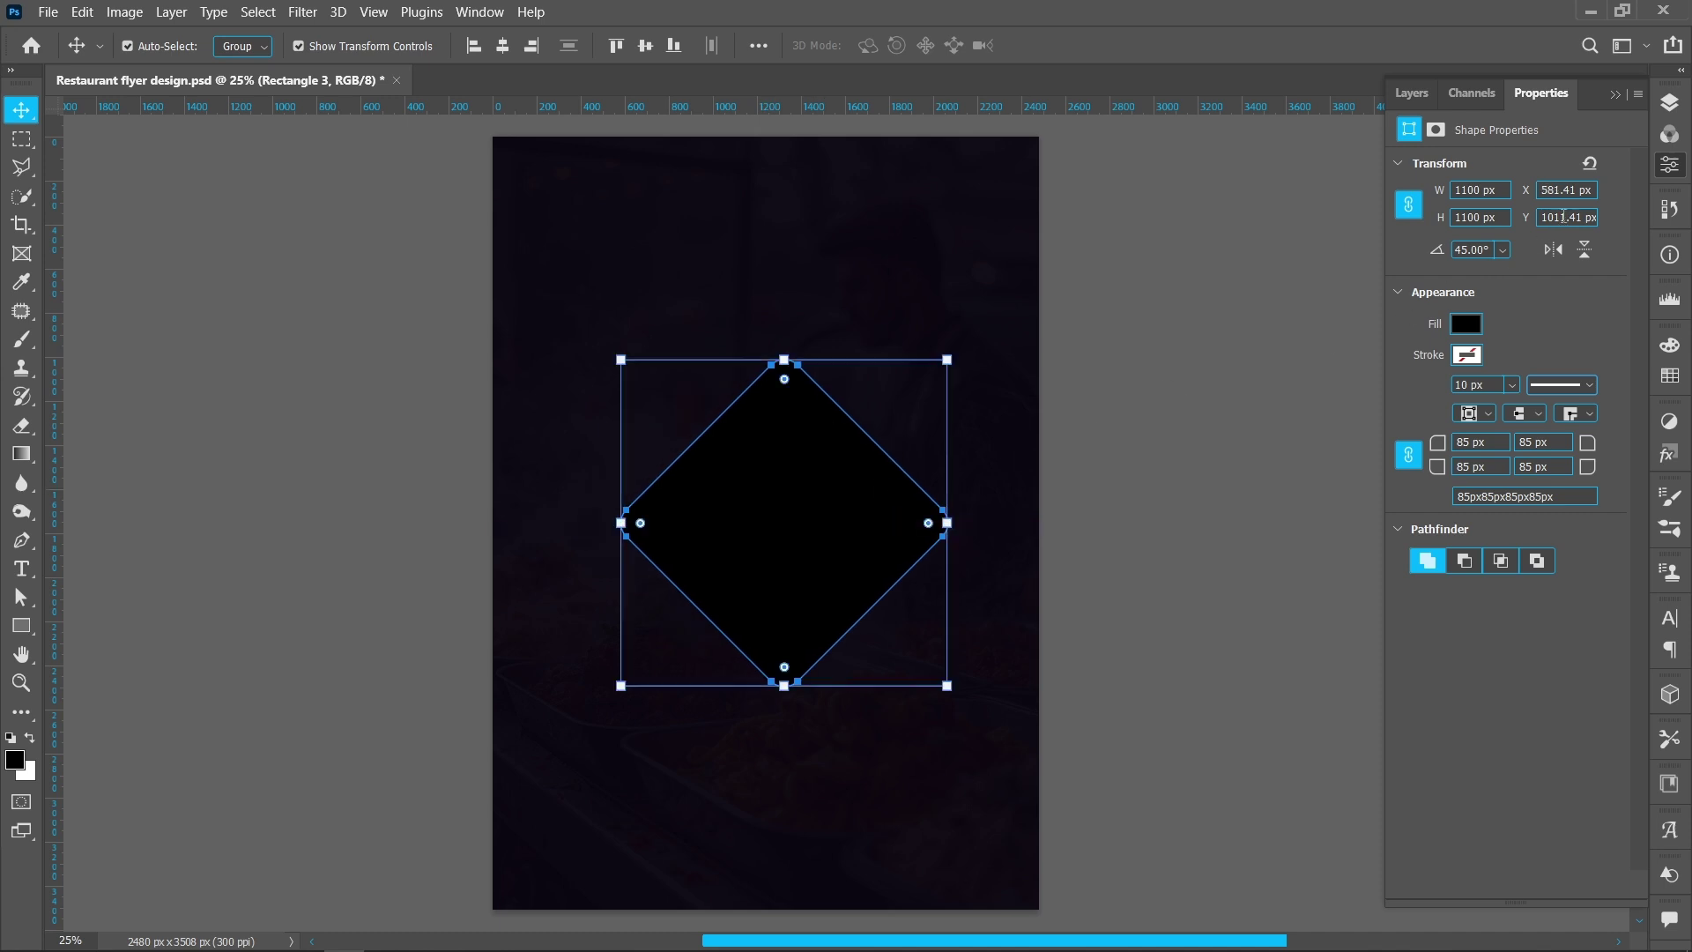
click(1669, 105)
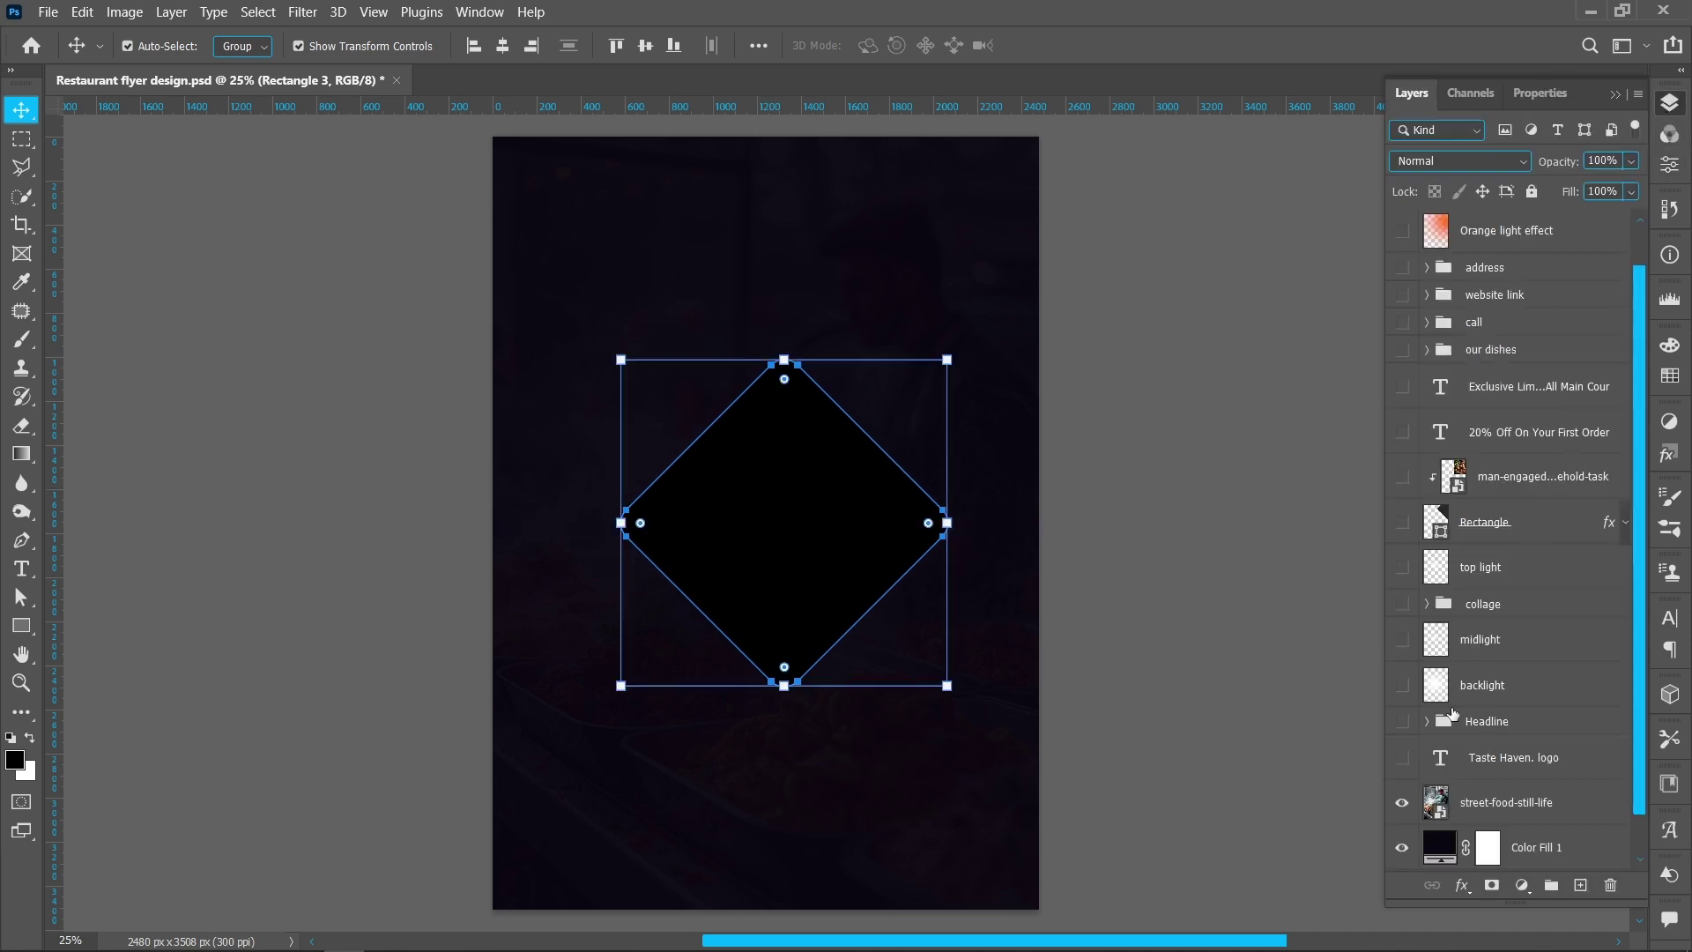
Step: Add an orange stroke and an orange inner shadow (-90°, 50 px distance) to the diamond
click(1459, 885)
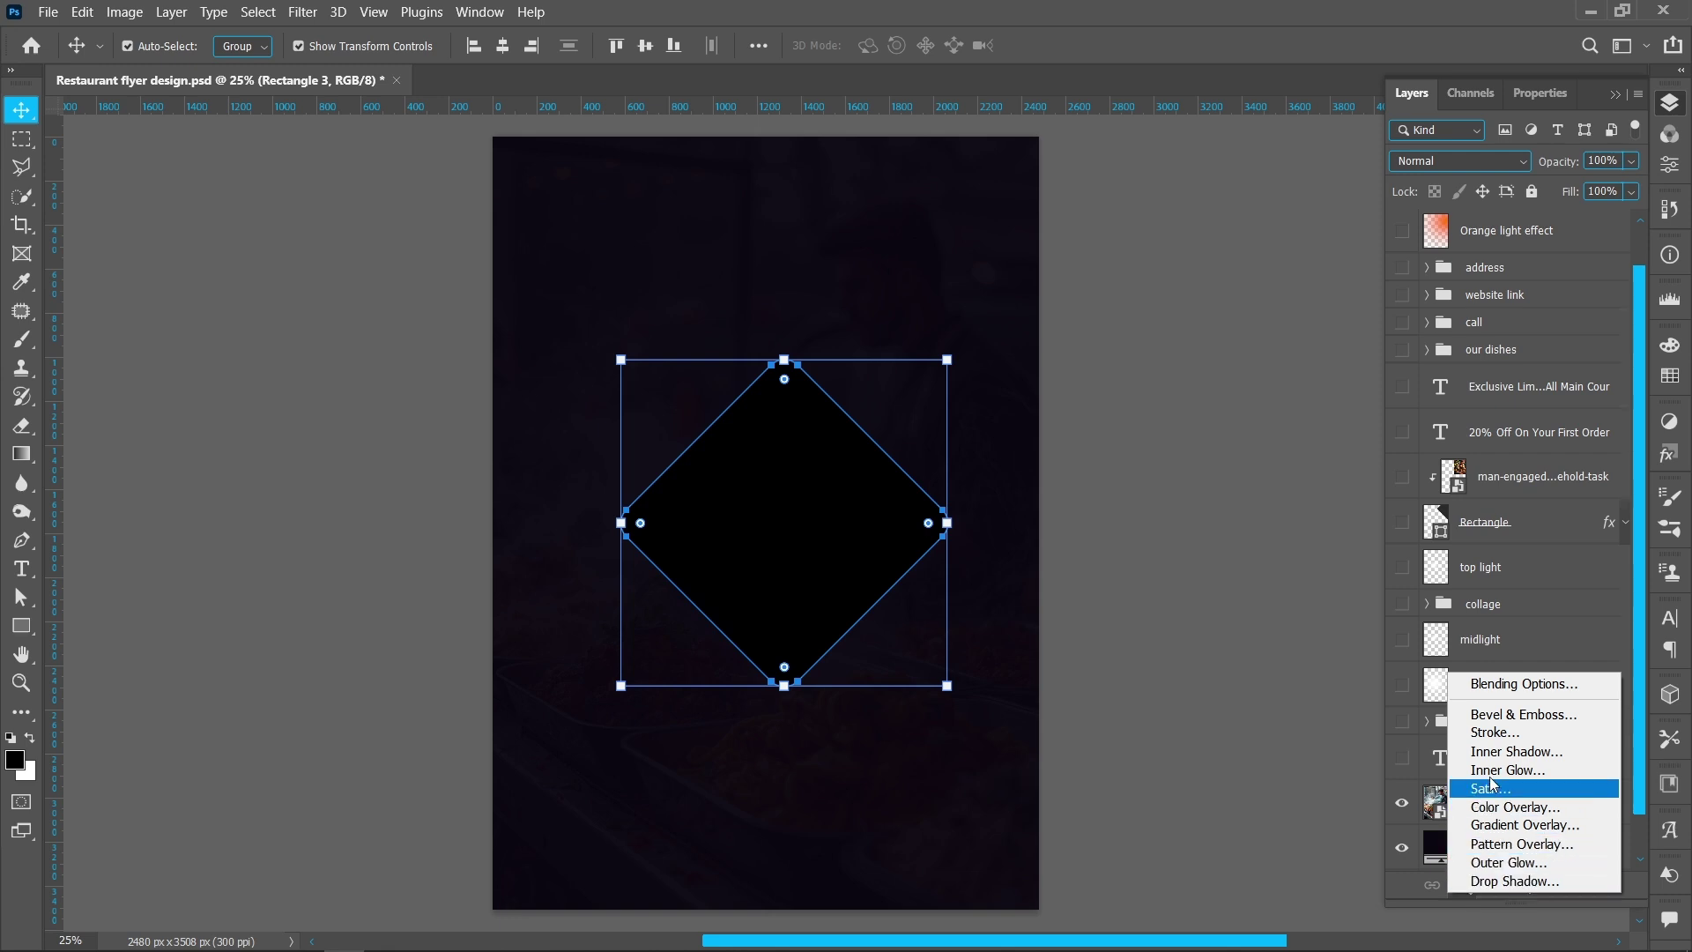
click(1523, 734)
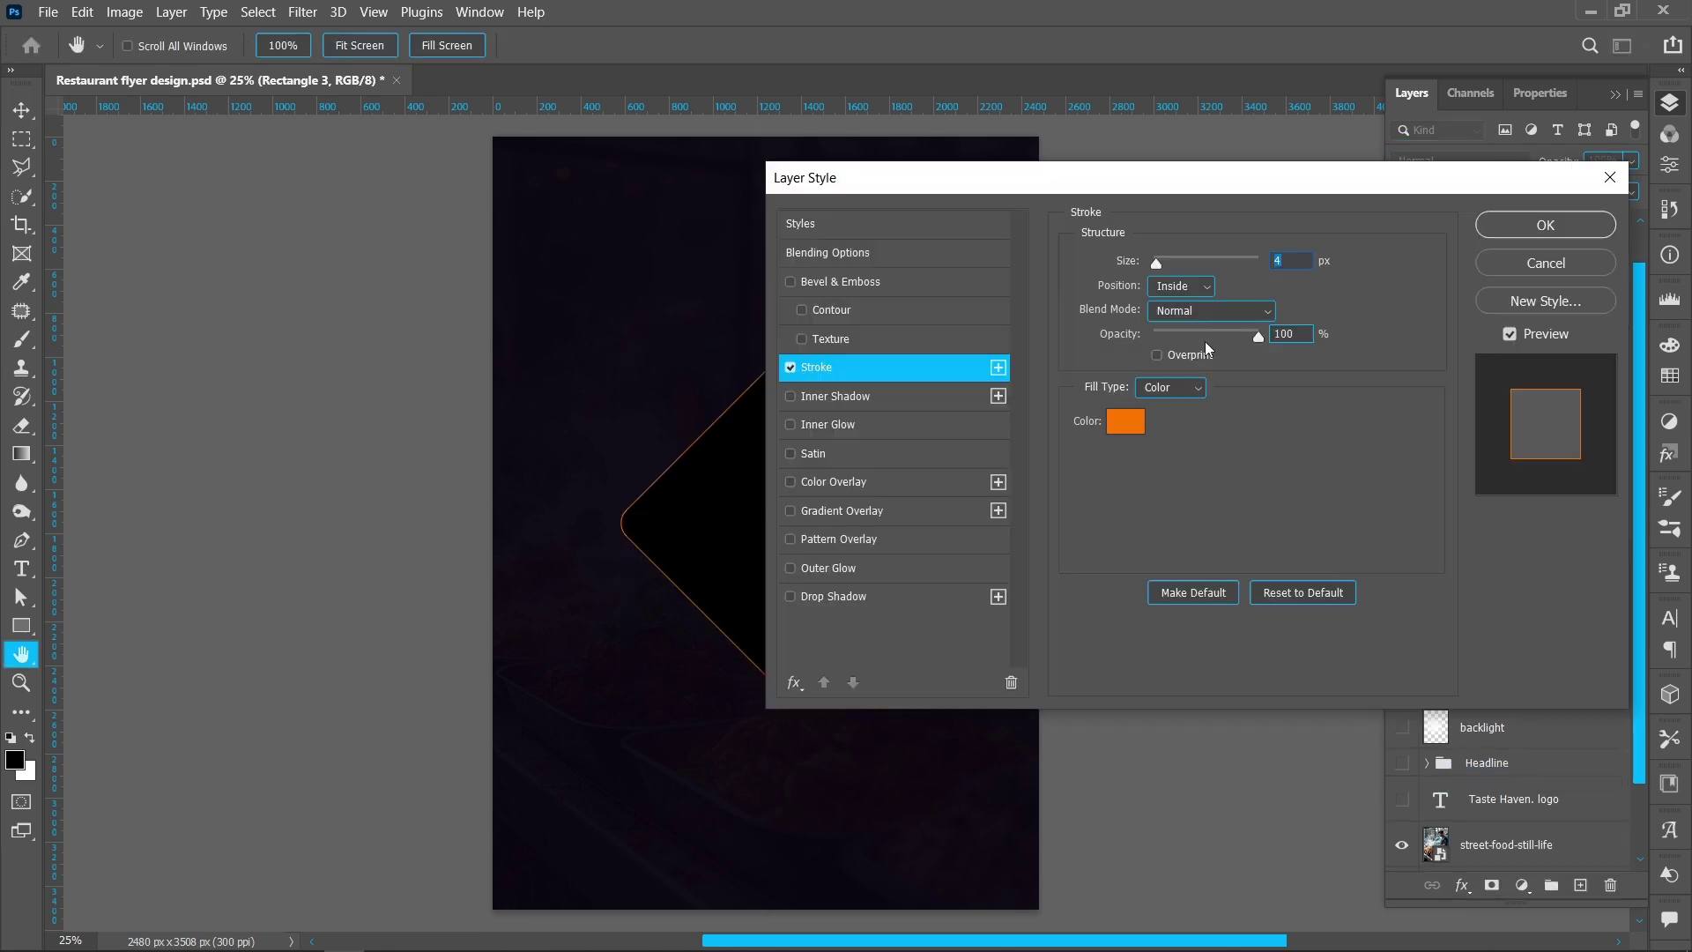
drag(1120, 192, 1323, 196)
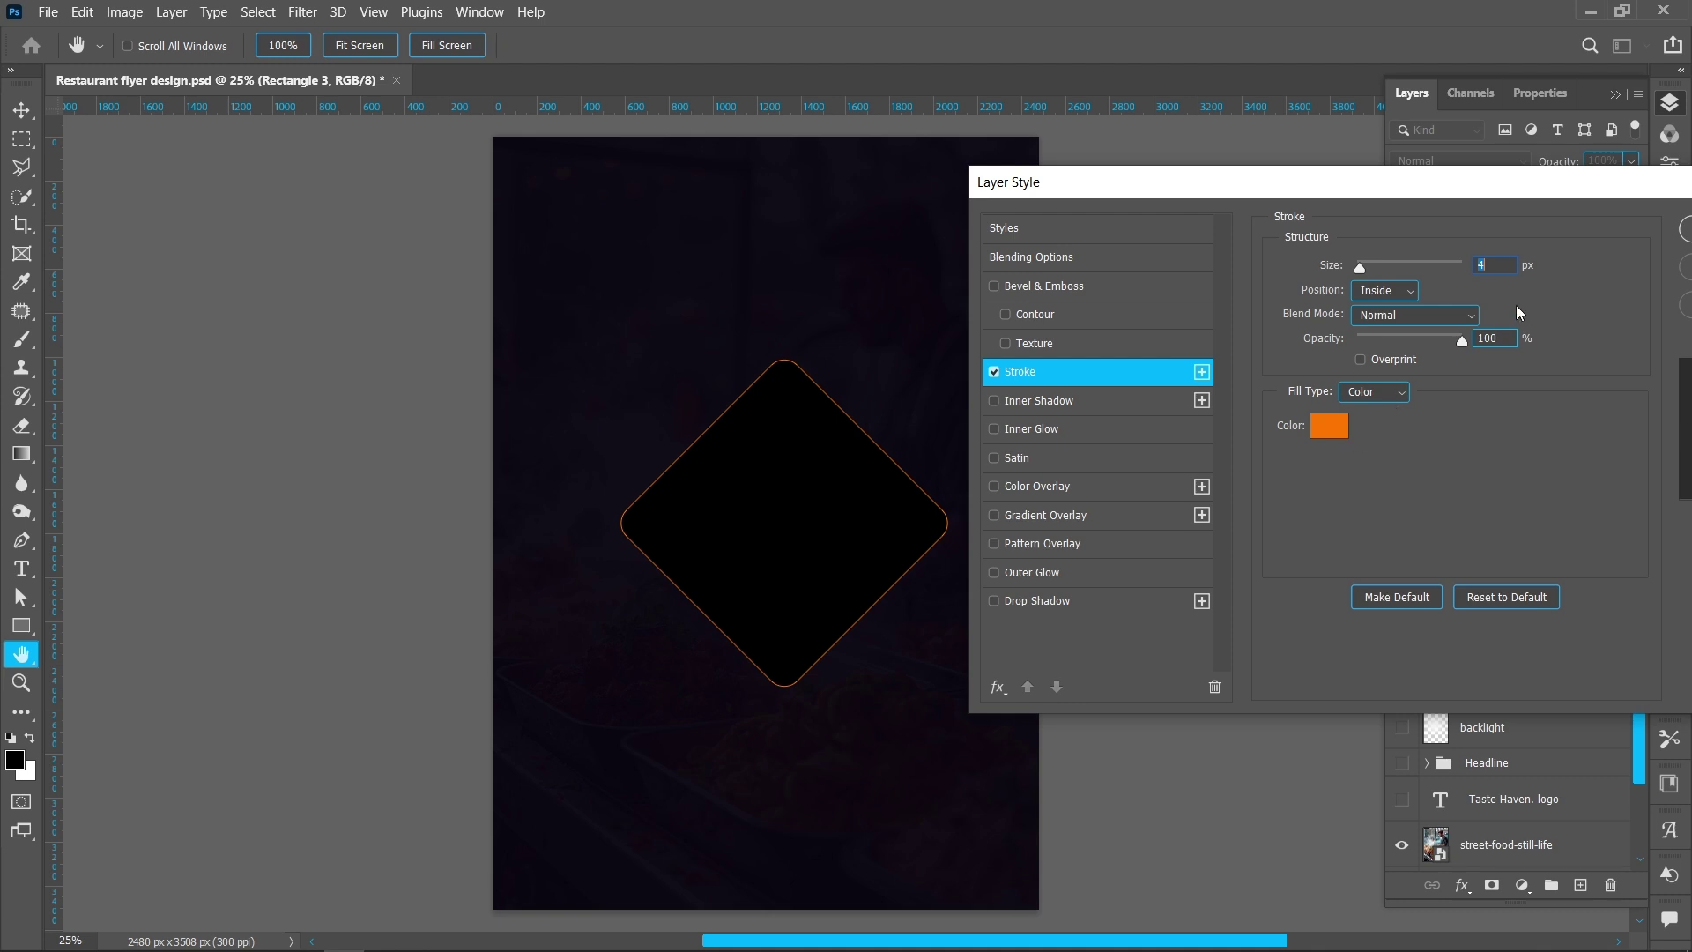
click(1320, 429)
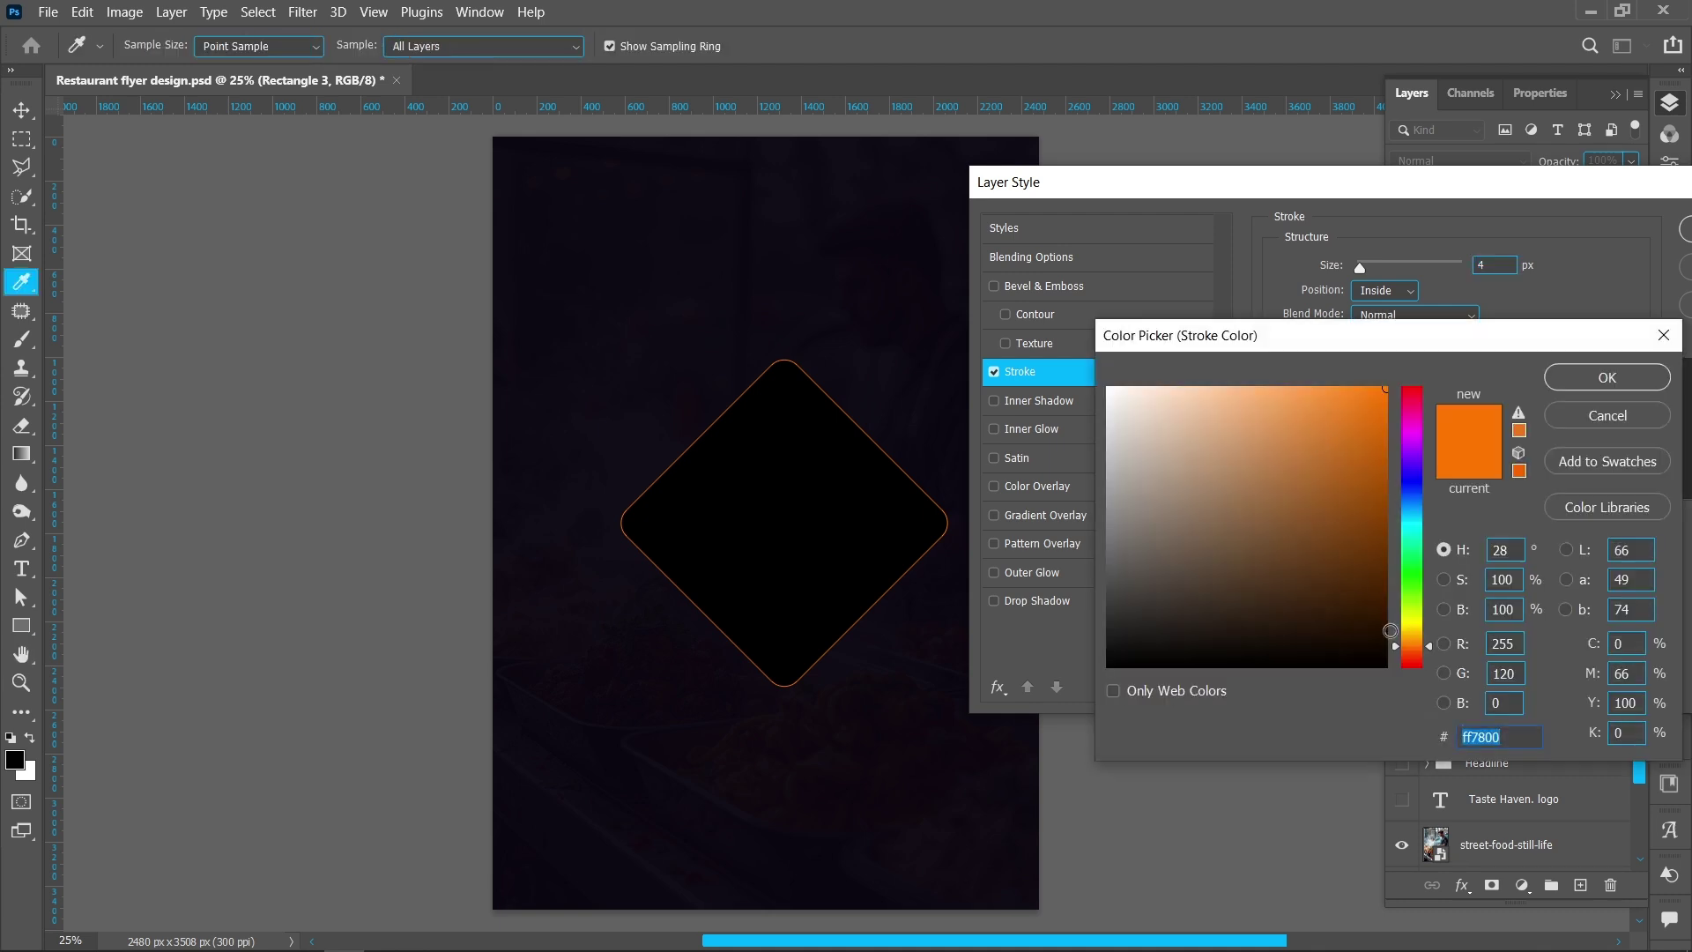
click(1557, 386)
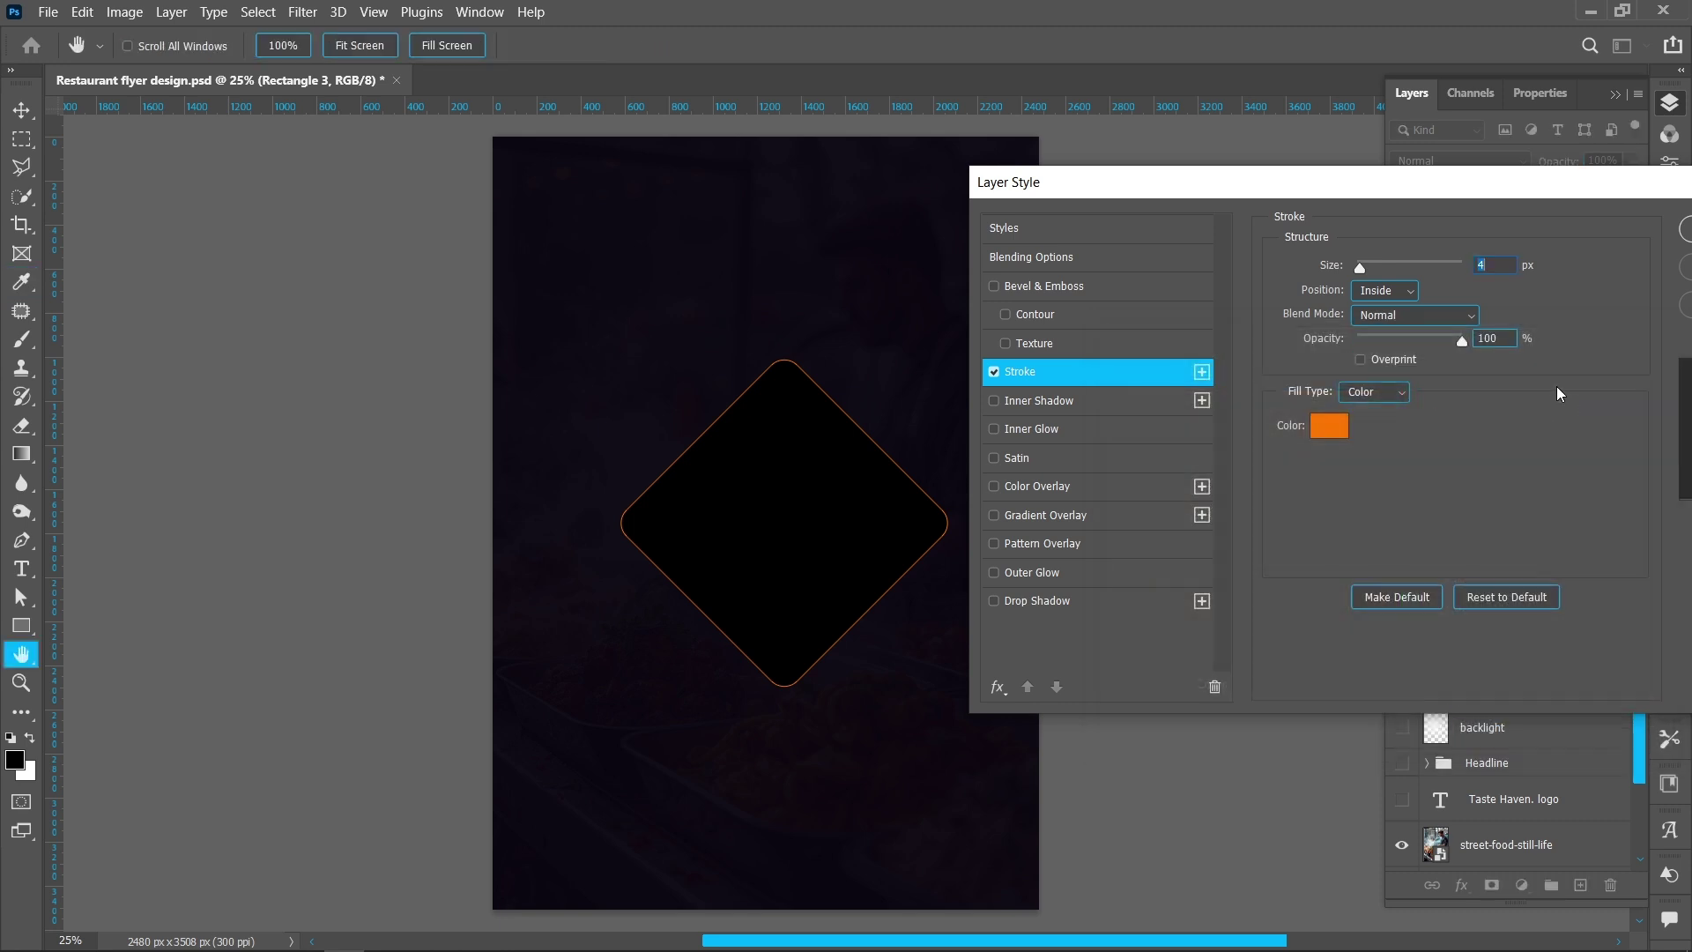
click(1098, 398)
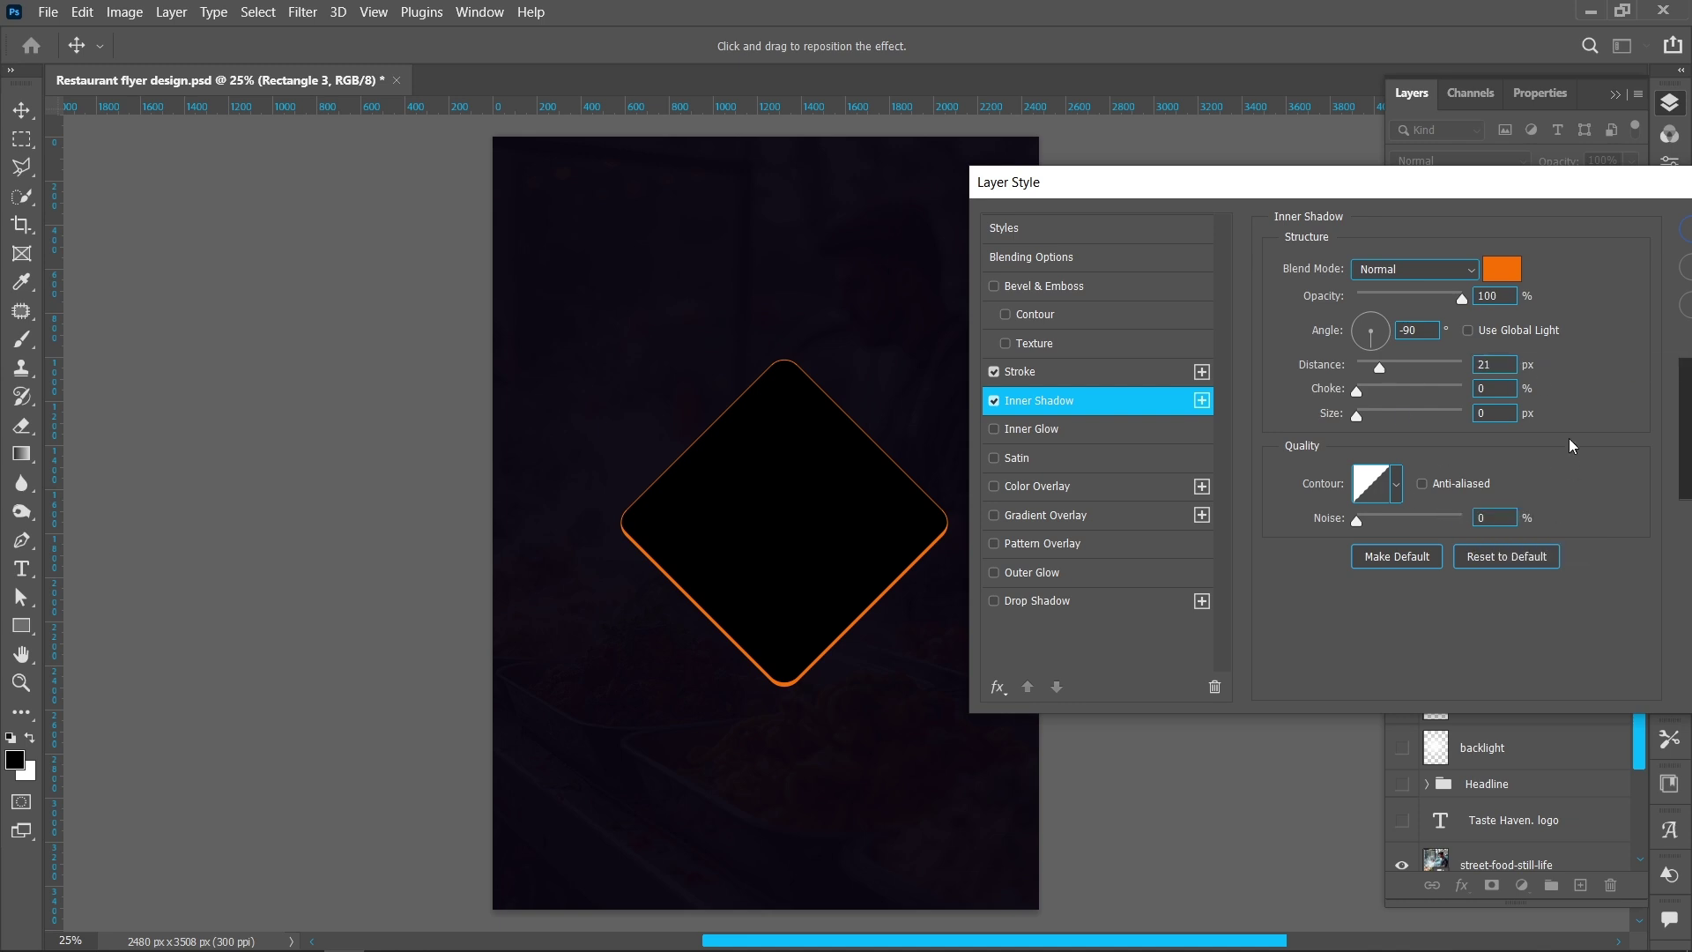
scroll(1501, 366, up, 20)
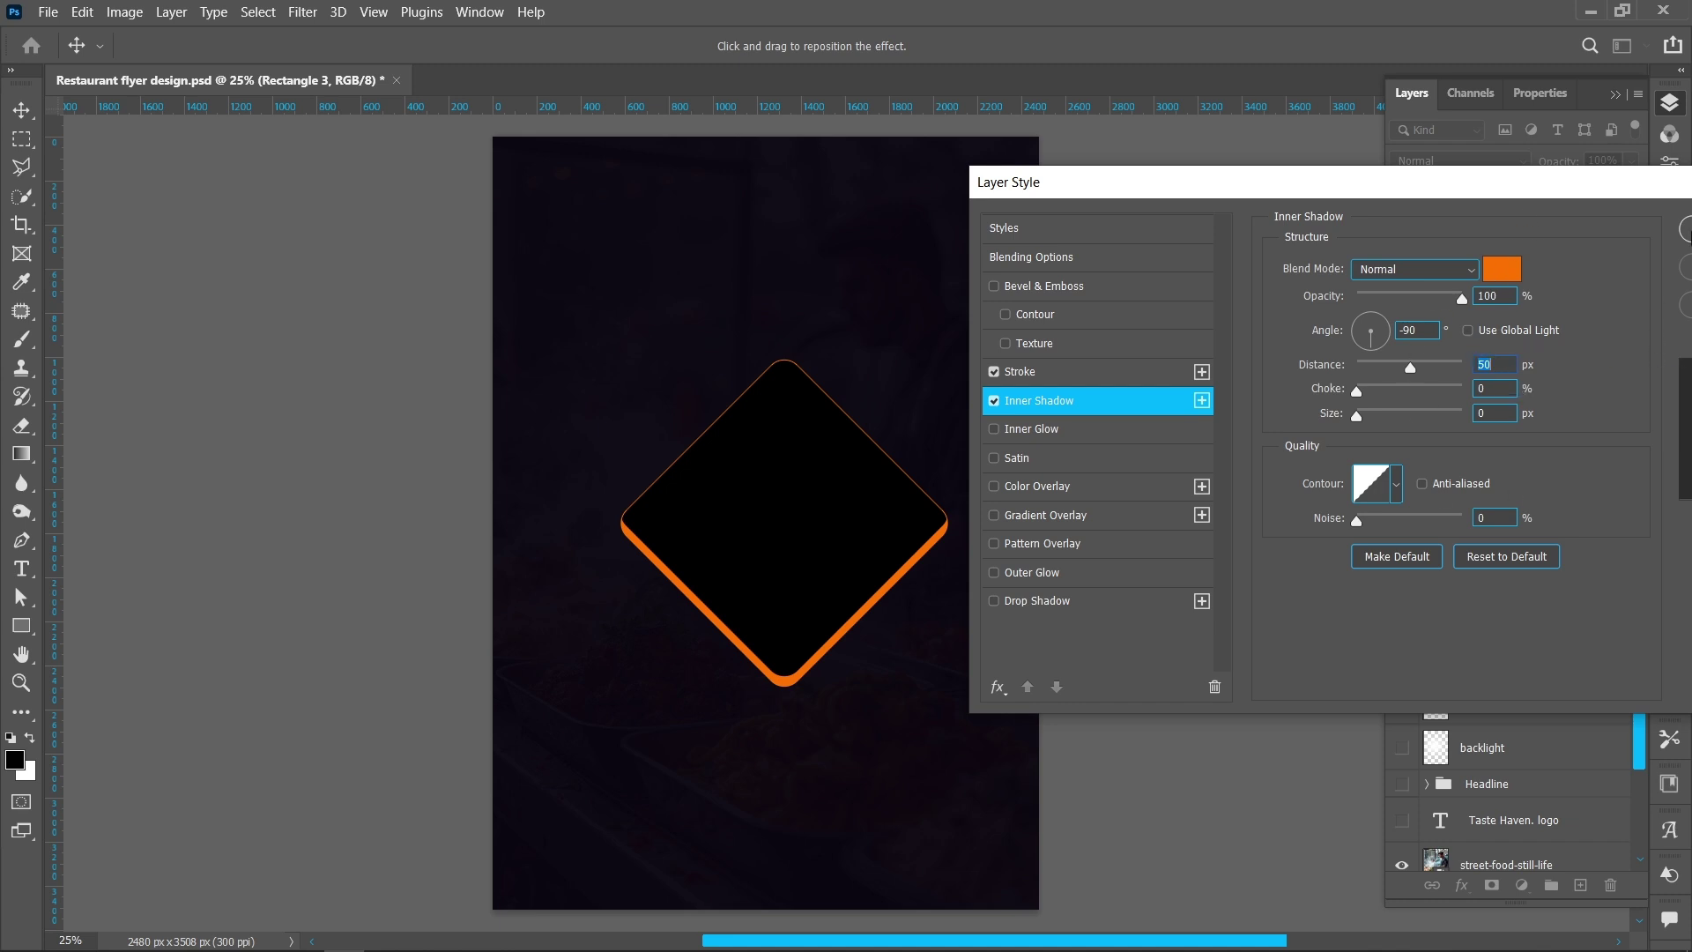
click(1686, 228)
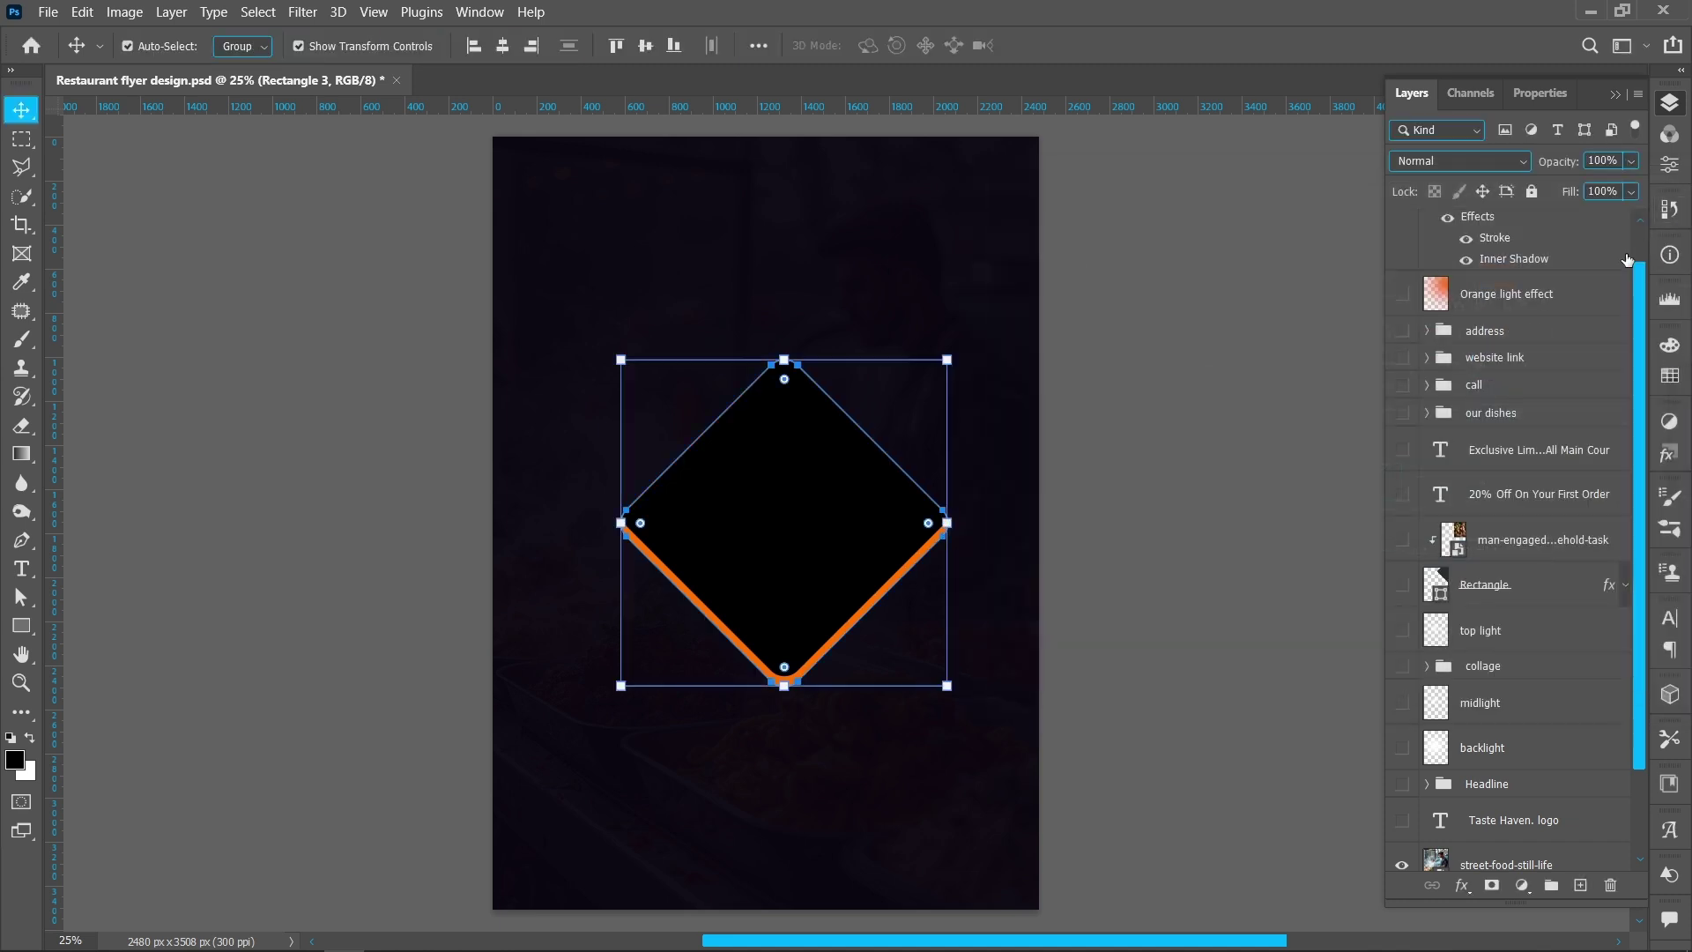
Step: Embed the delicious-traditional-tacos-arrangement photo and rasterize its layer
click(47, 11)
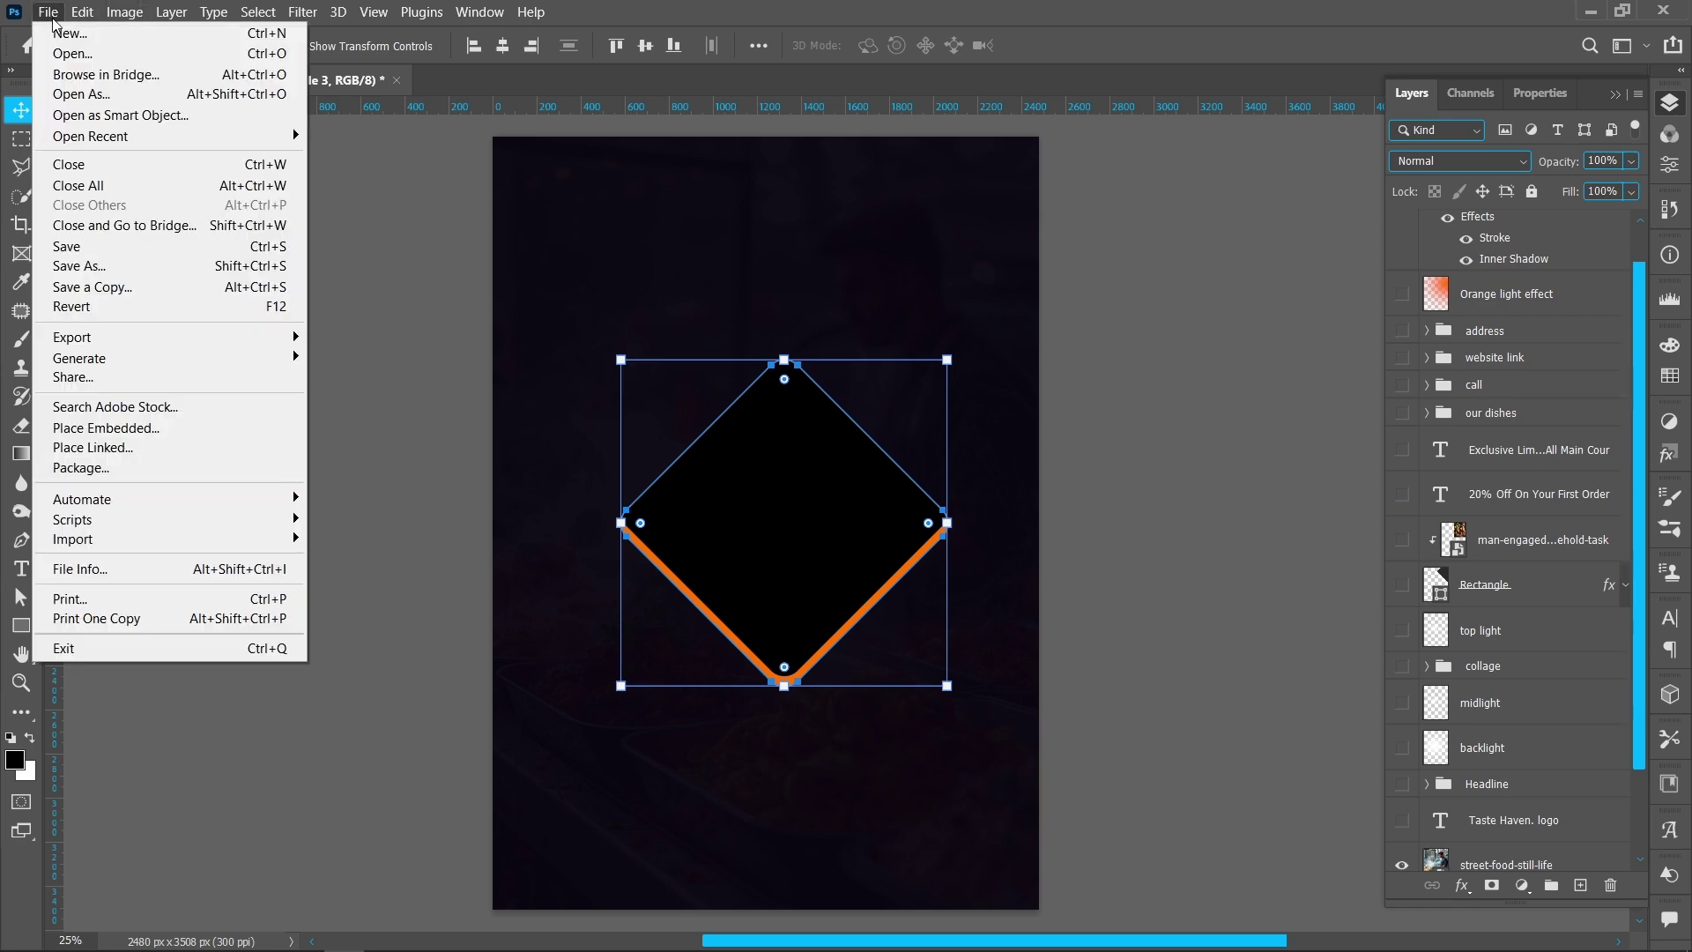
click(164, 432)
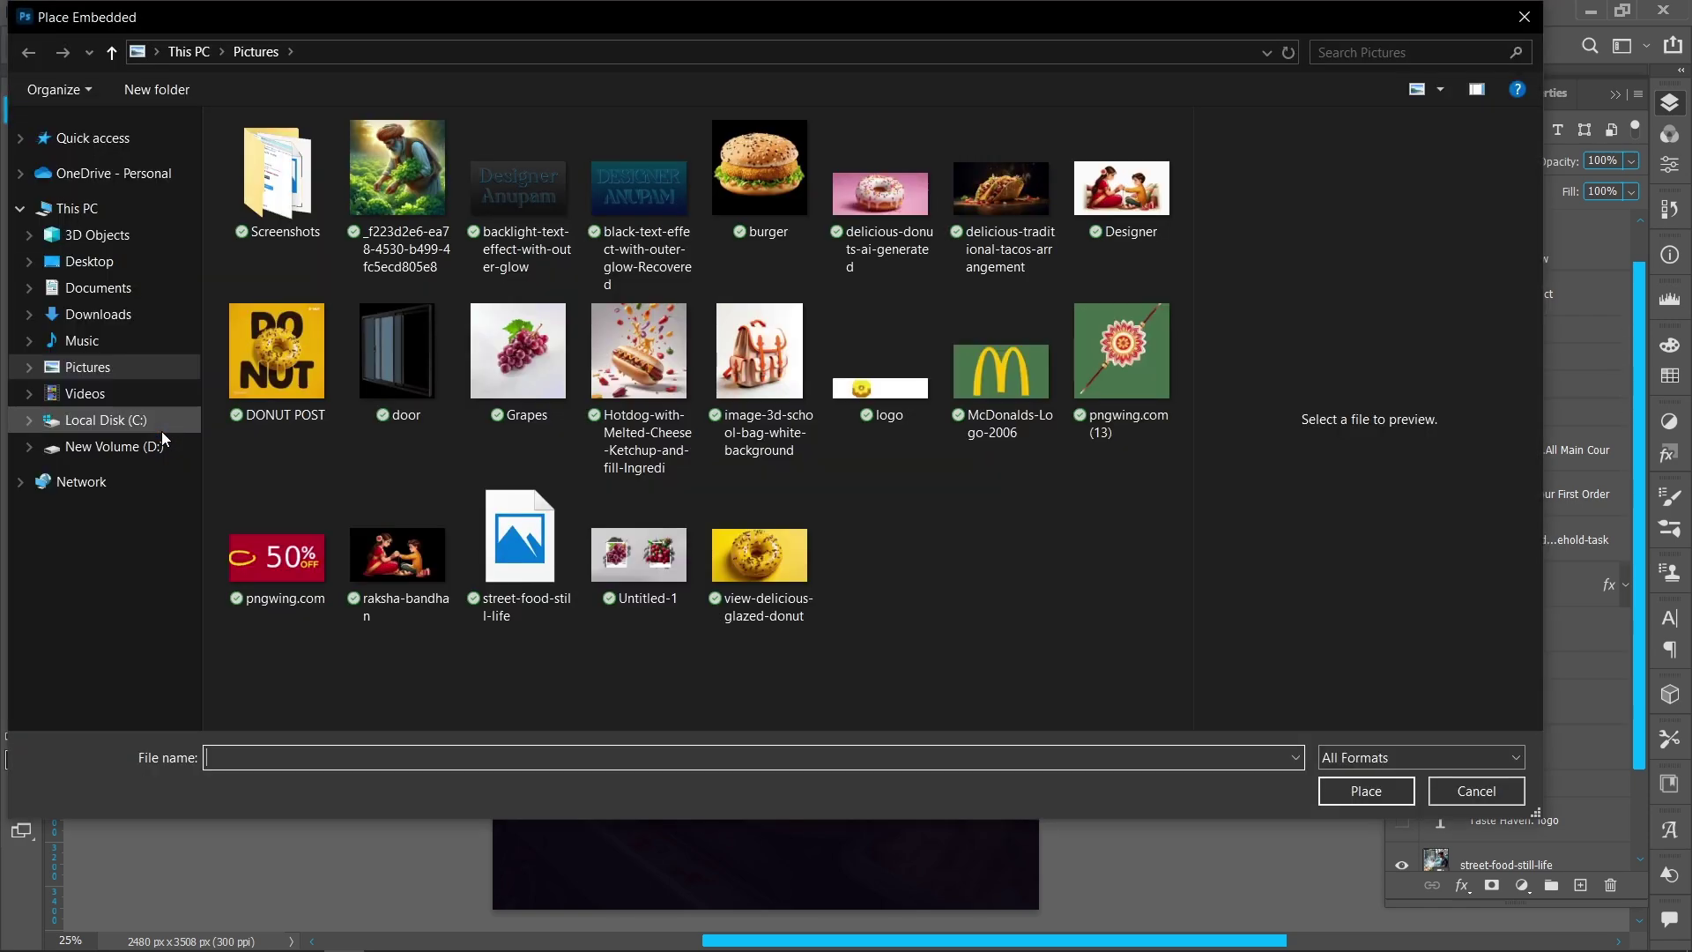
click(975, 196)
click(1348, 791)
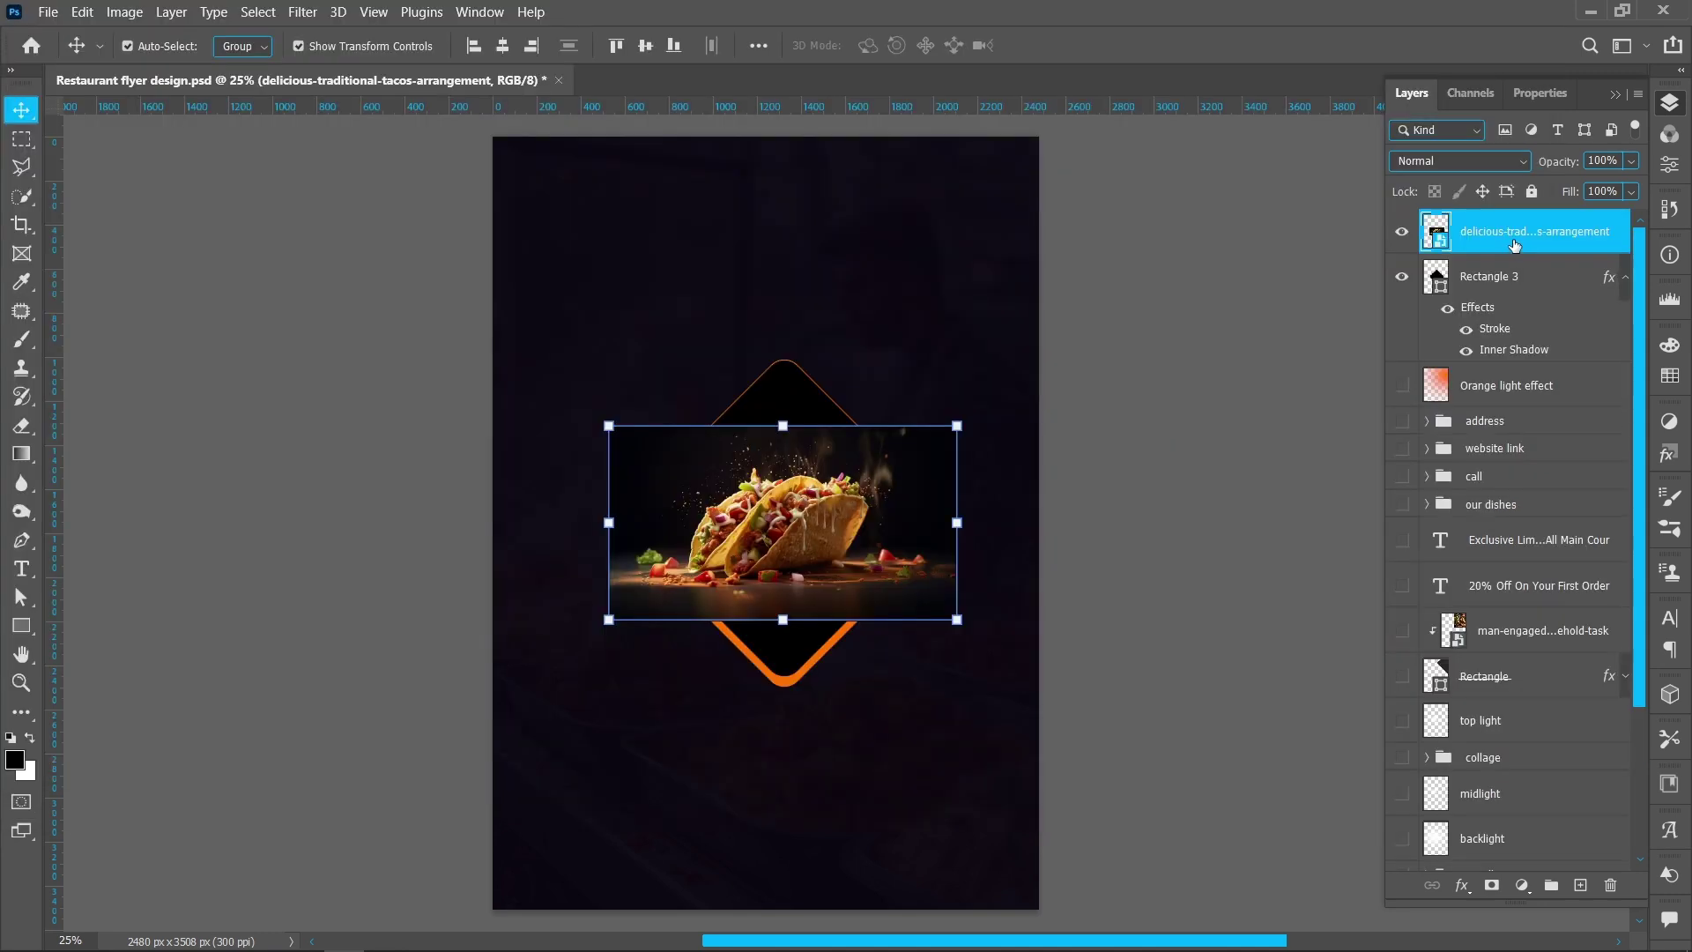
right_click(1500, 239)
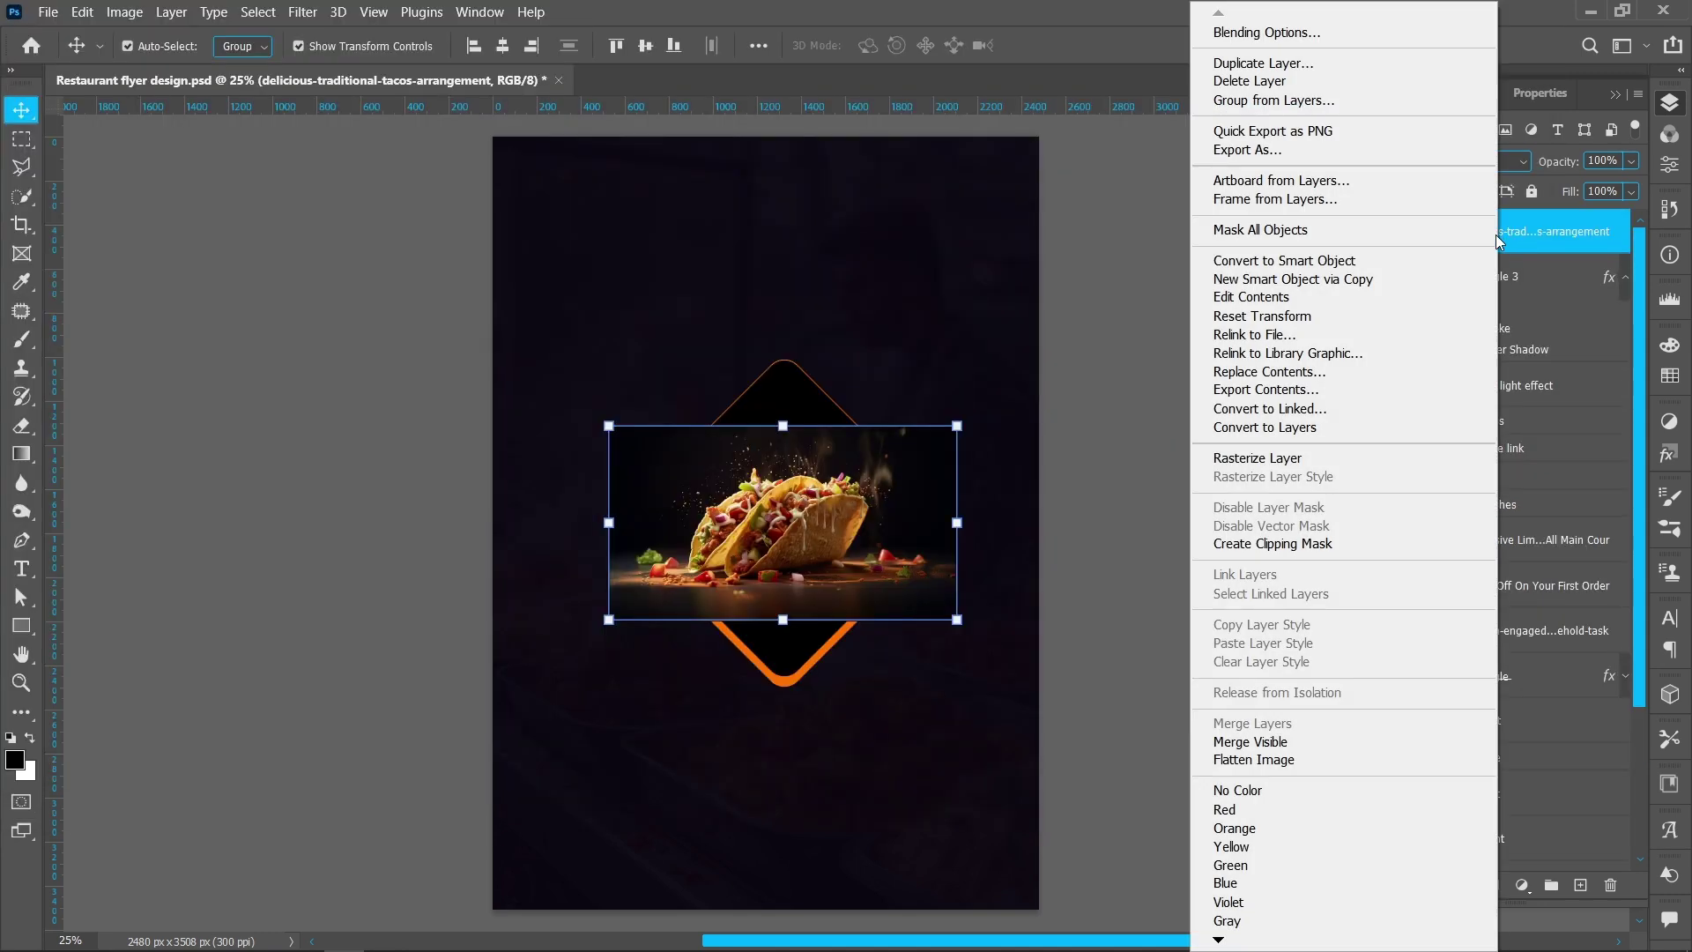
click(1310, 454)
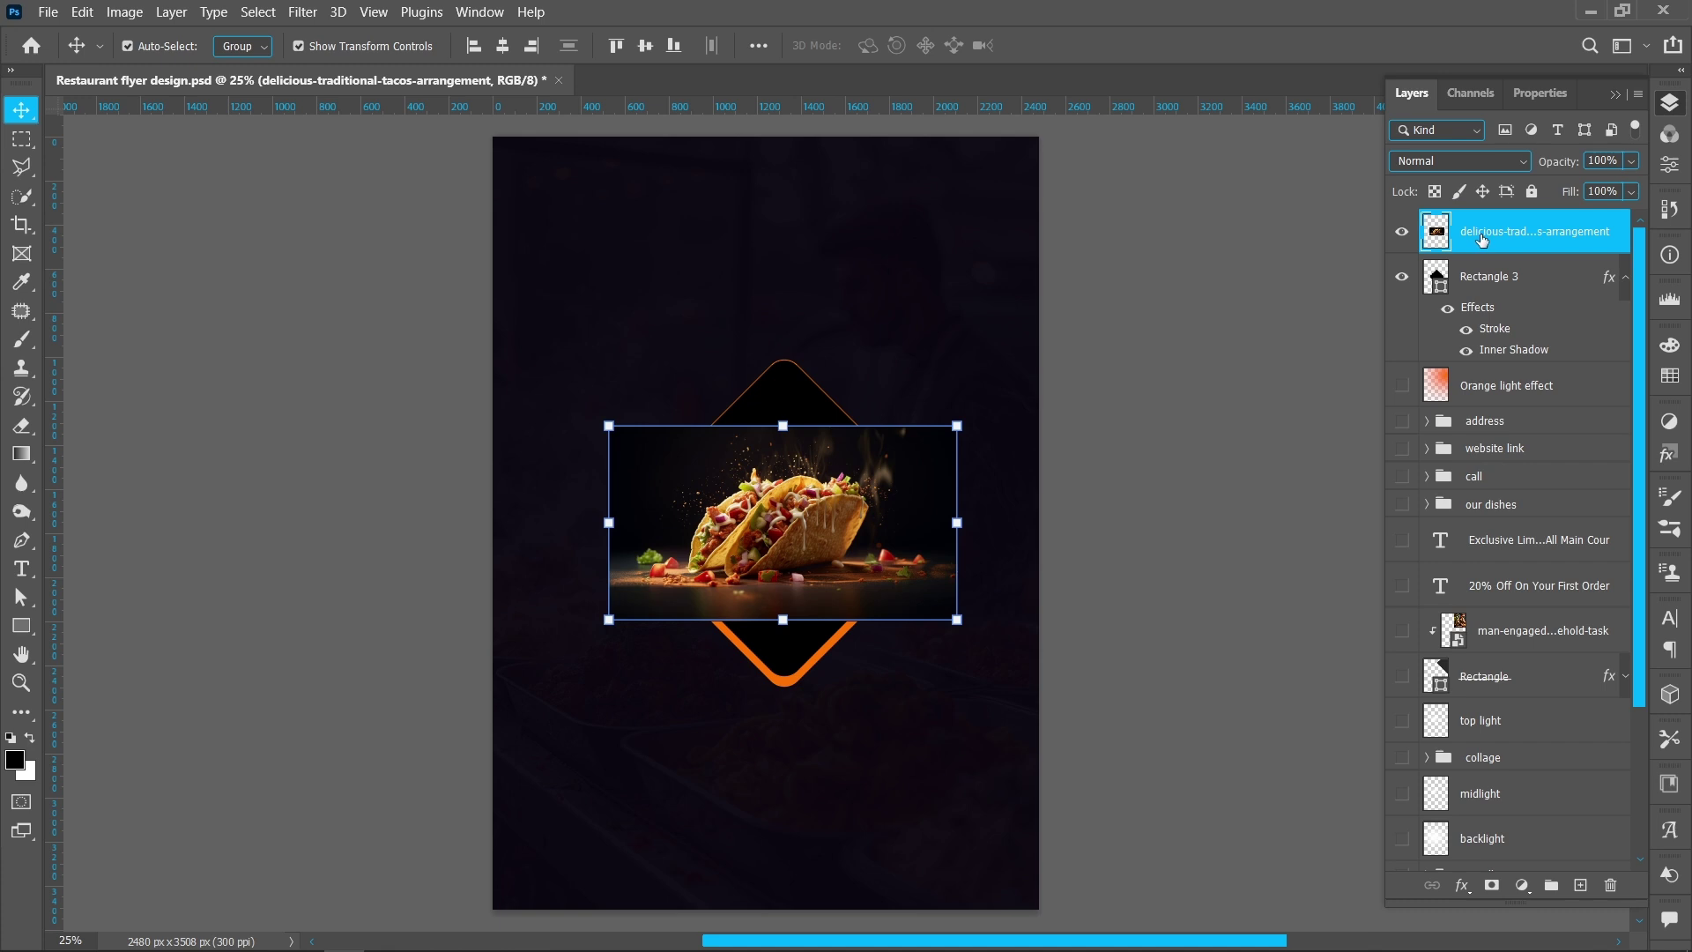
Step: Content-Aware Fill the empty areas above and below the tacos photo
click(22, 138)
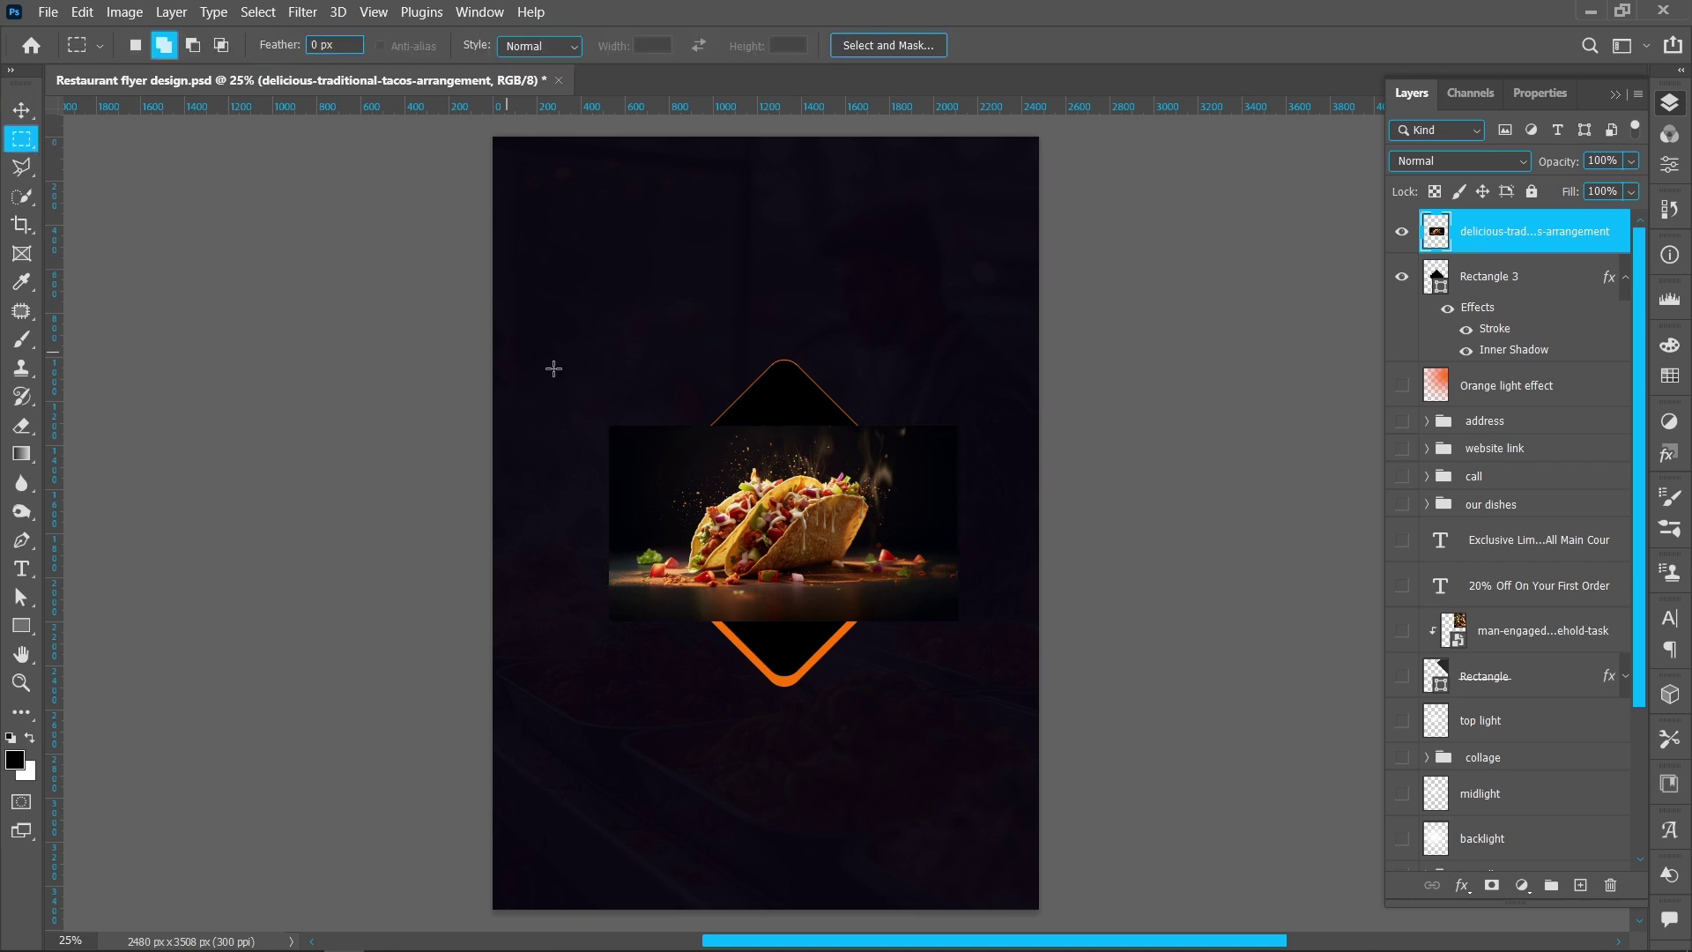
drag(623, 321, 923, 438)
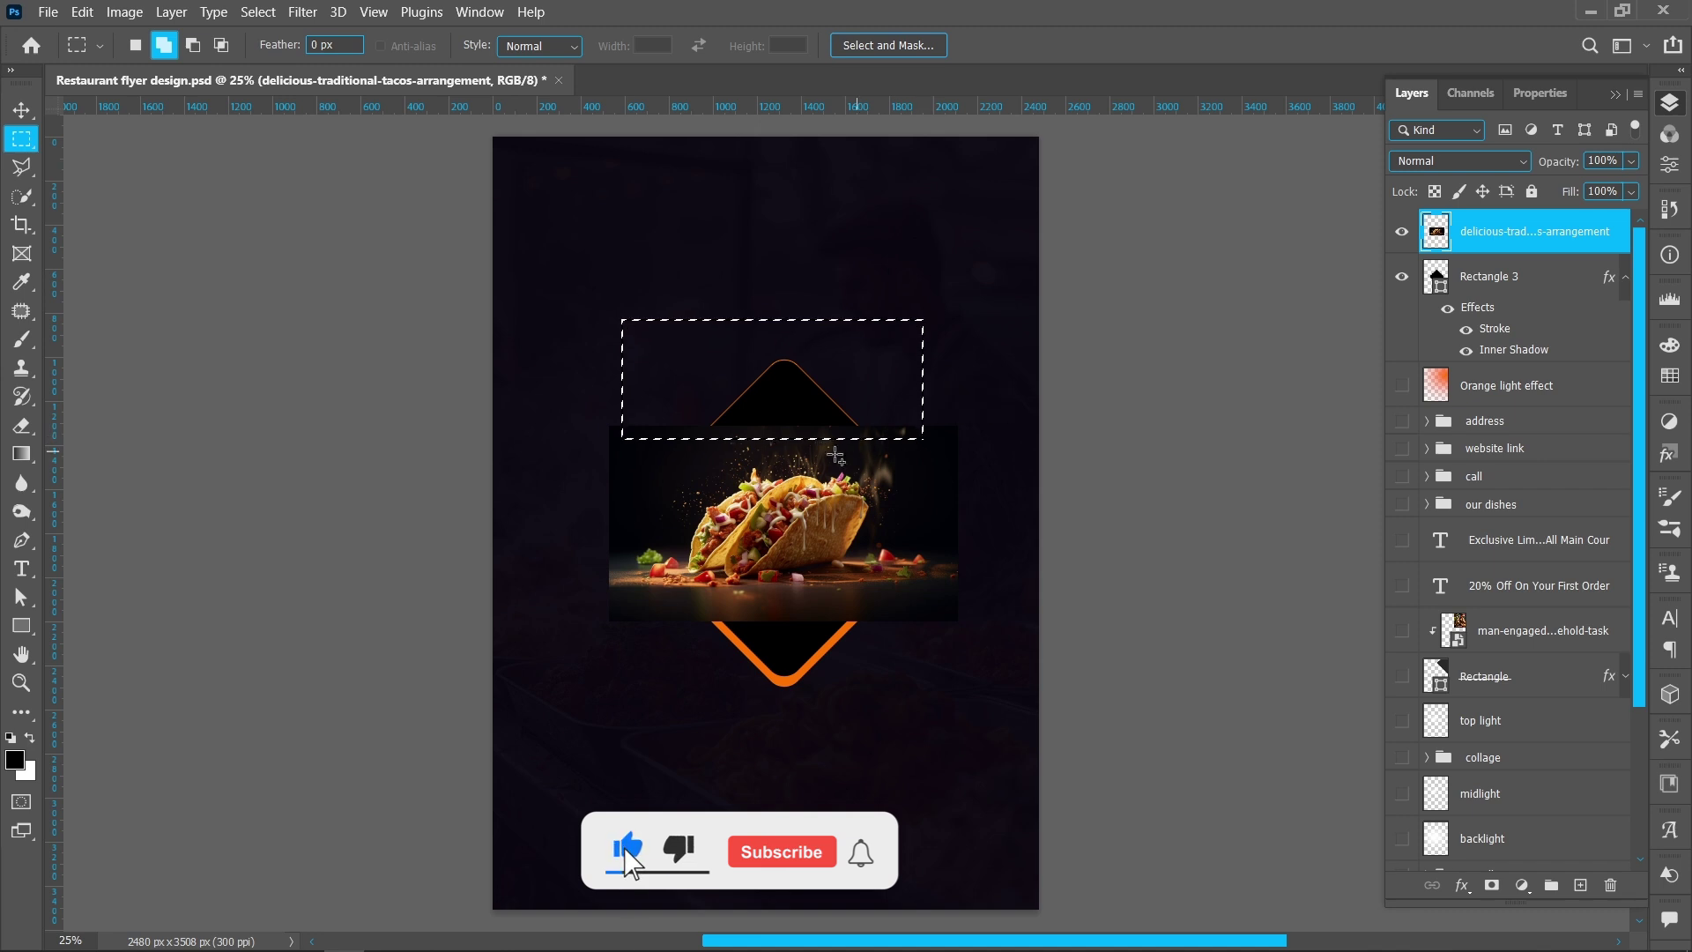
right_click(781, 469)
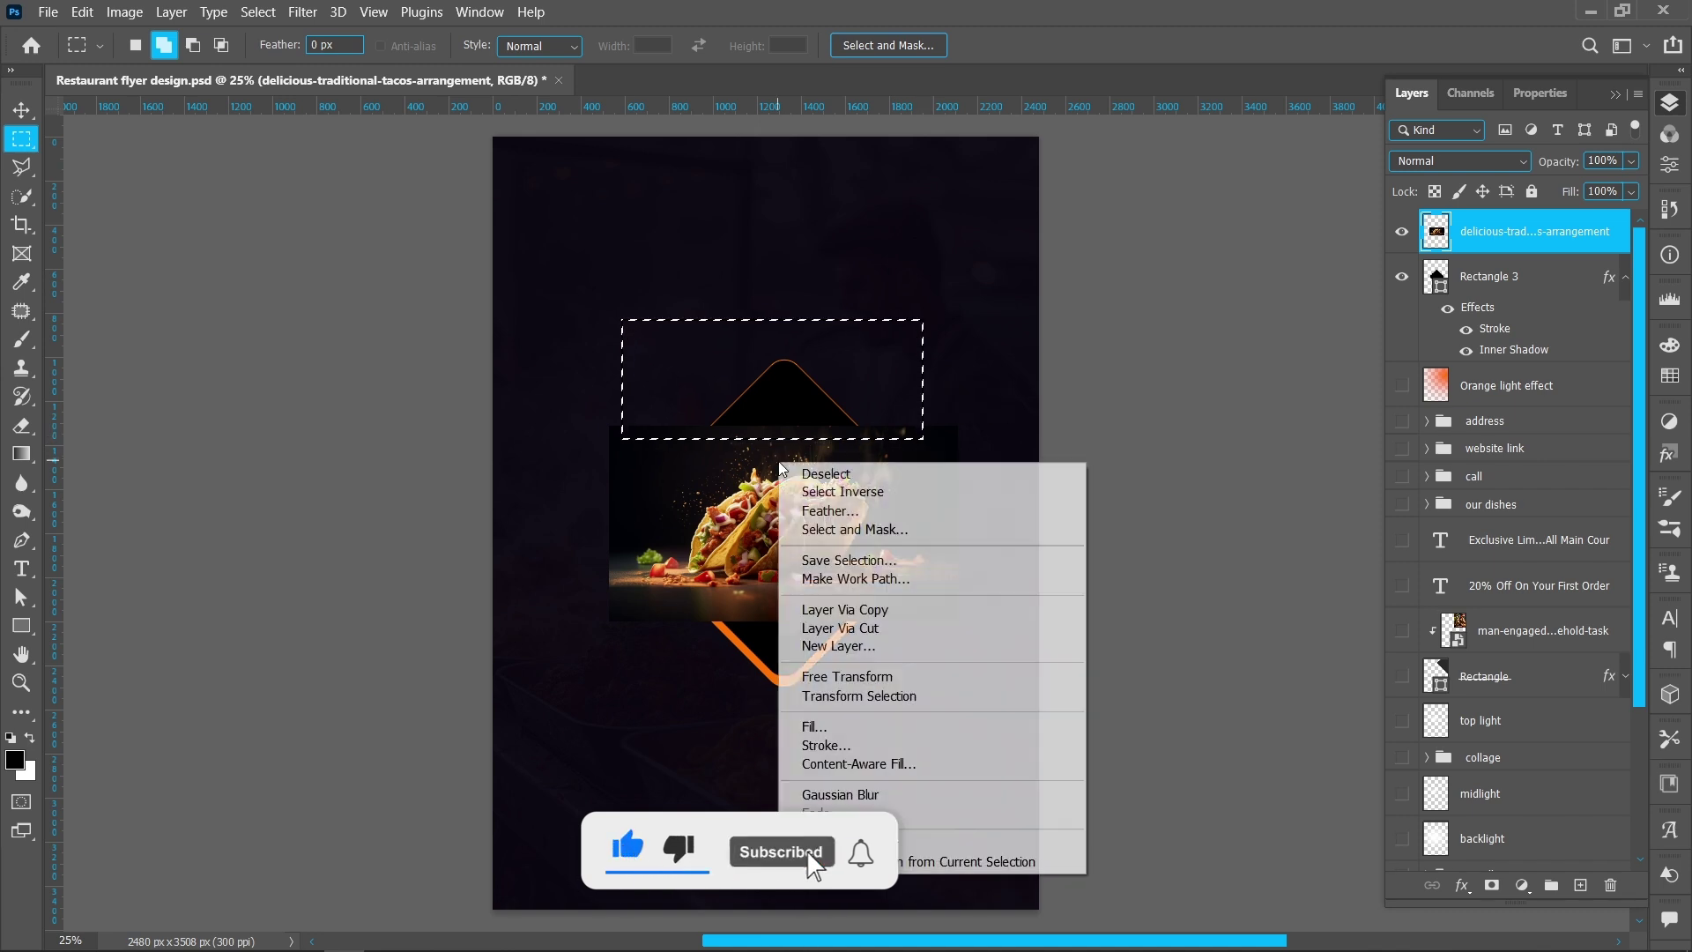
click(815, 727)
click(546, 274)
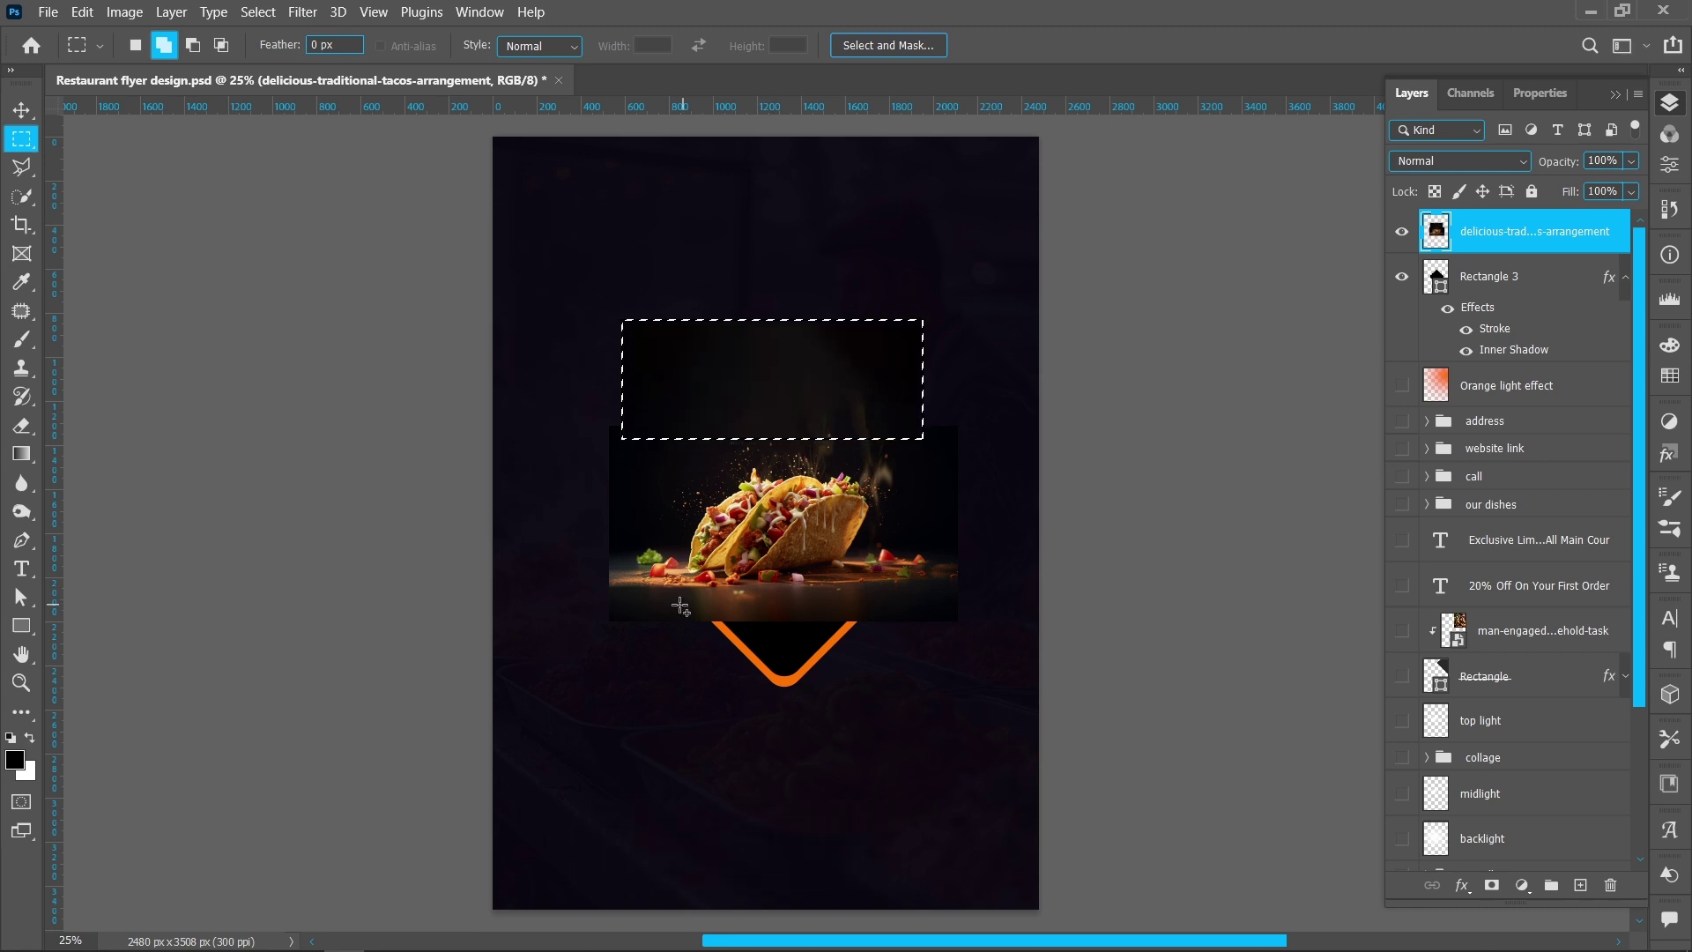
drag(624, 617, 935, 715)
right_click(845, 647)
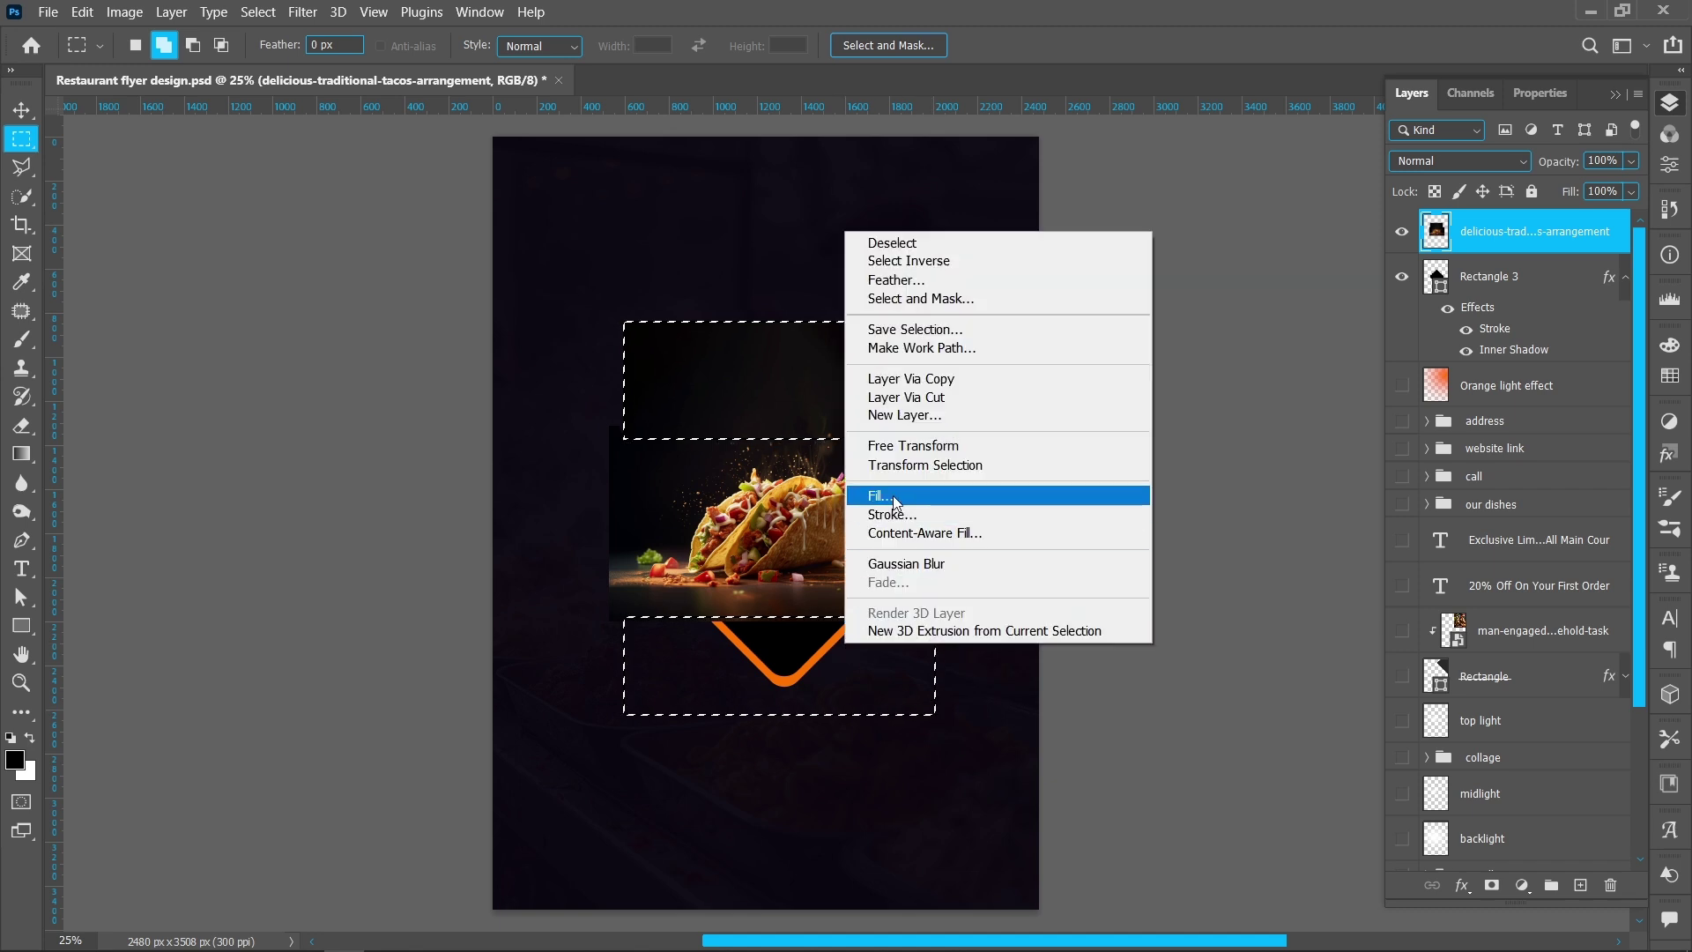
click(907, 496)
click(566, 278)
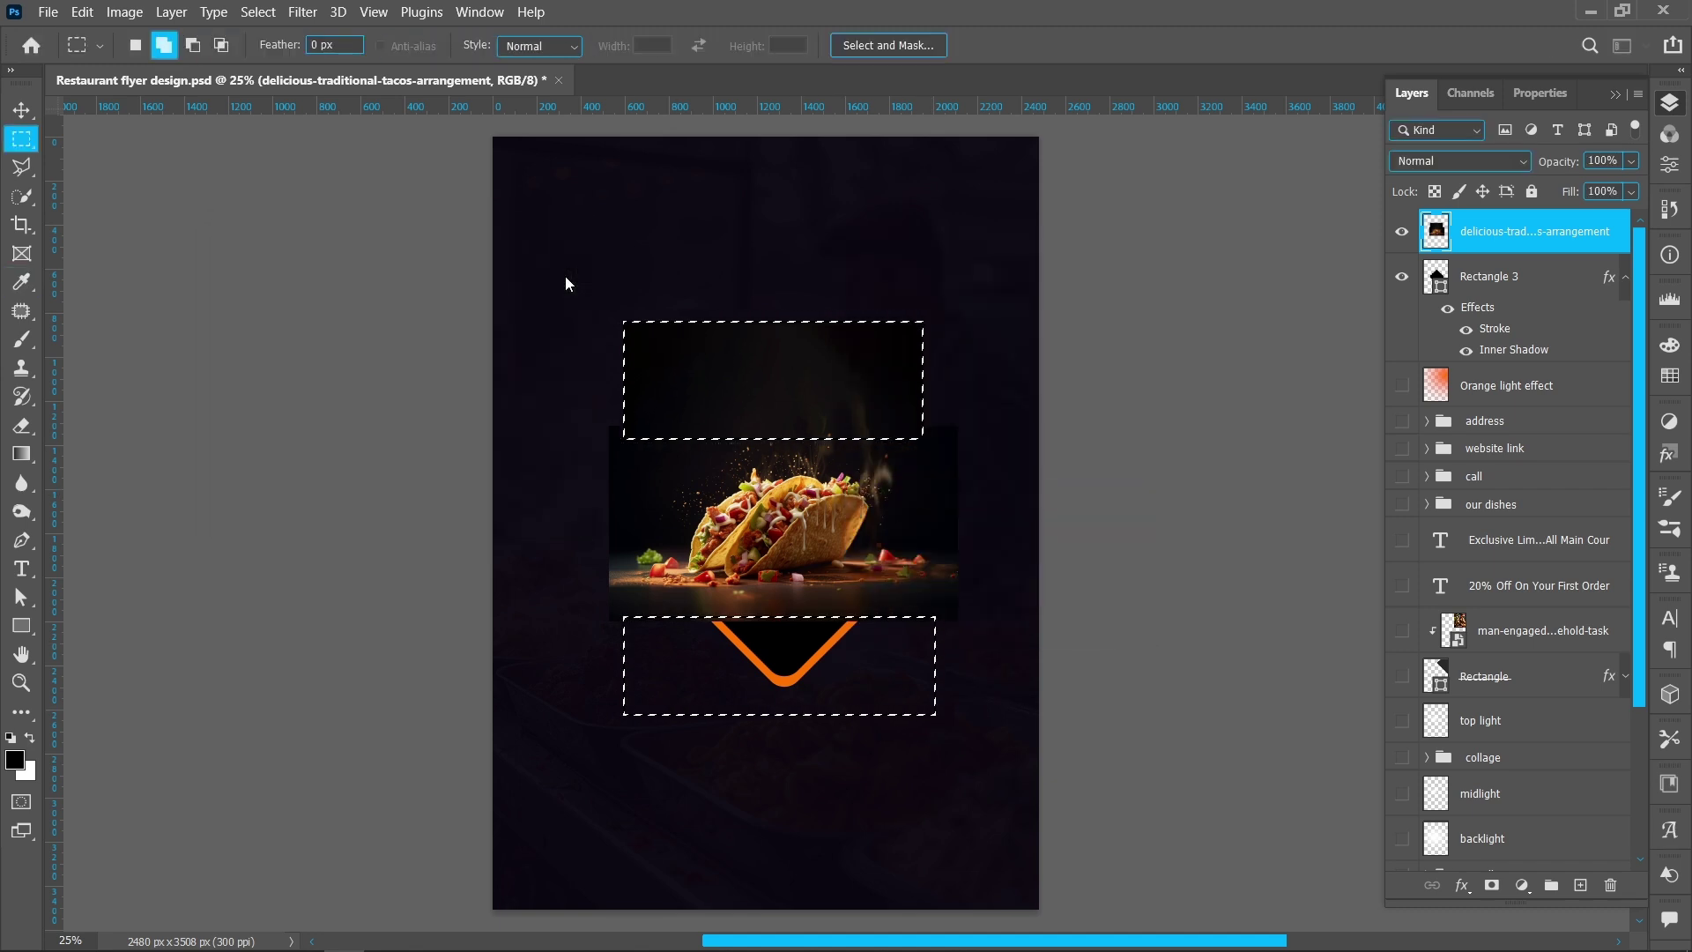
Step: Deselect, then clip the tacos photo inside the orange-edged diamond with a clipping mask
click(258, 11)
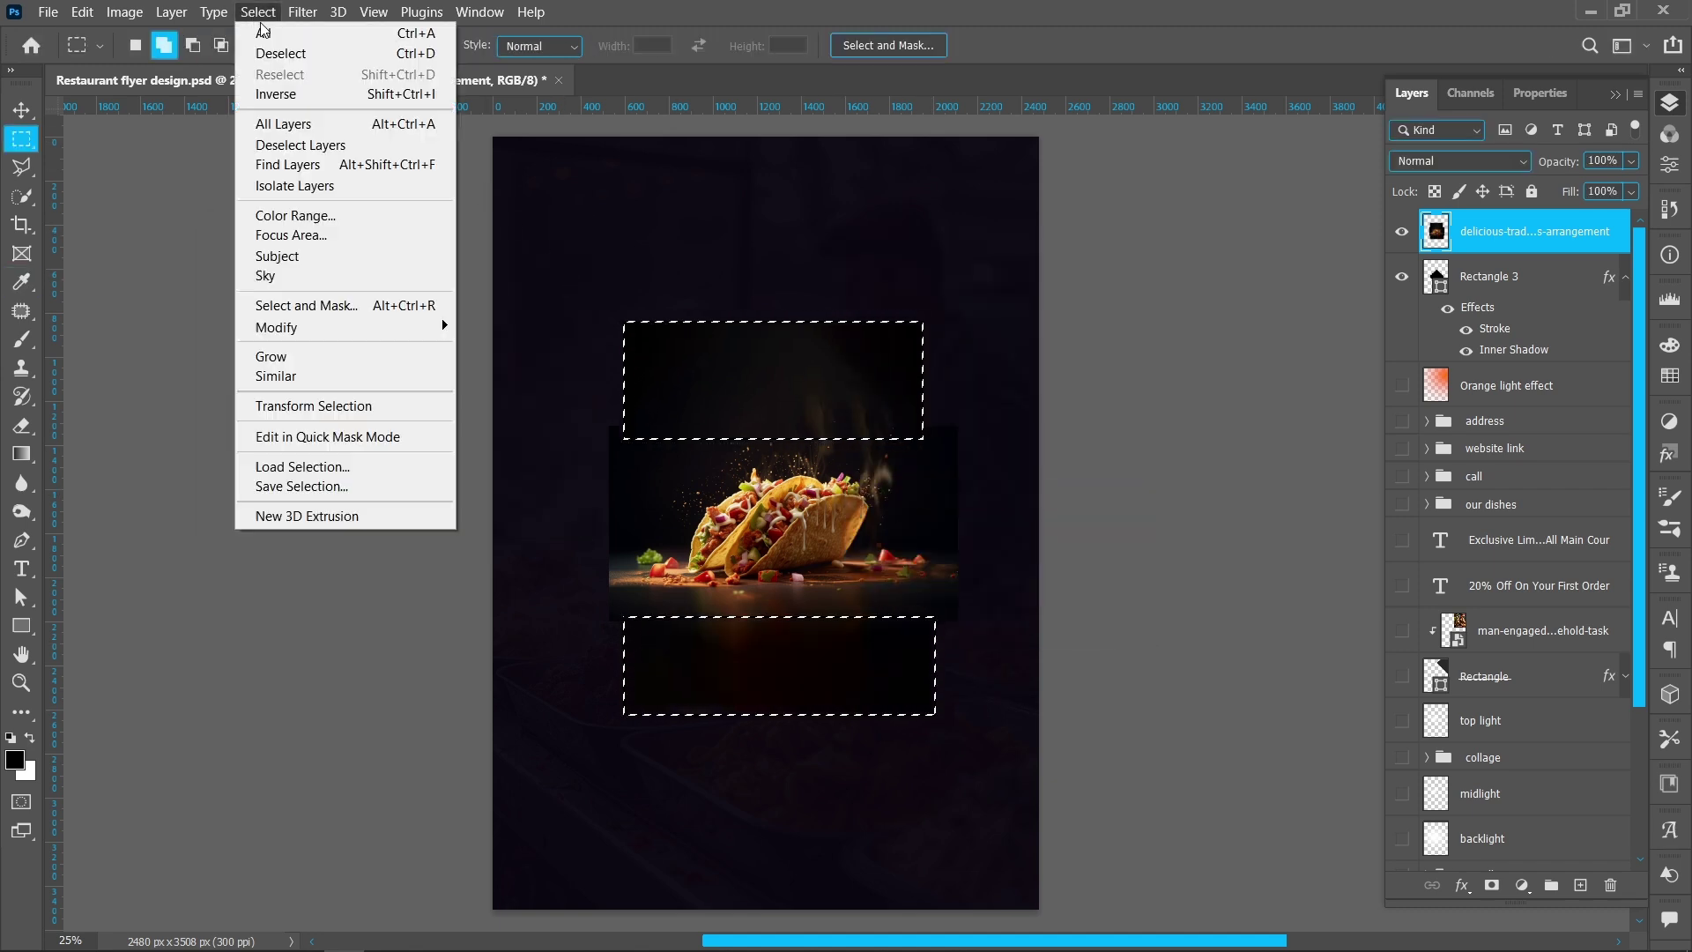
click(273, 53)
click(21, 109)
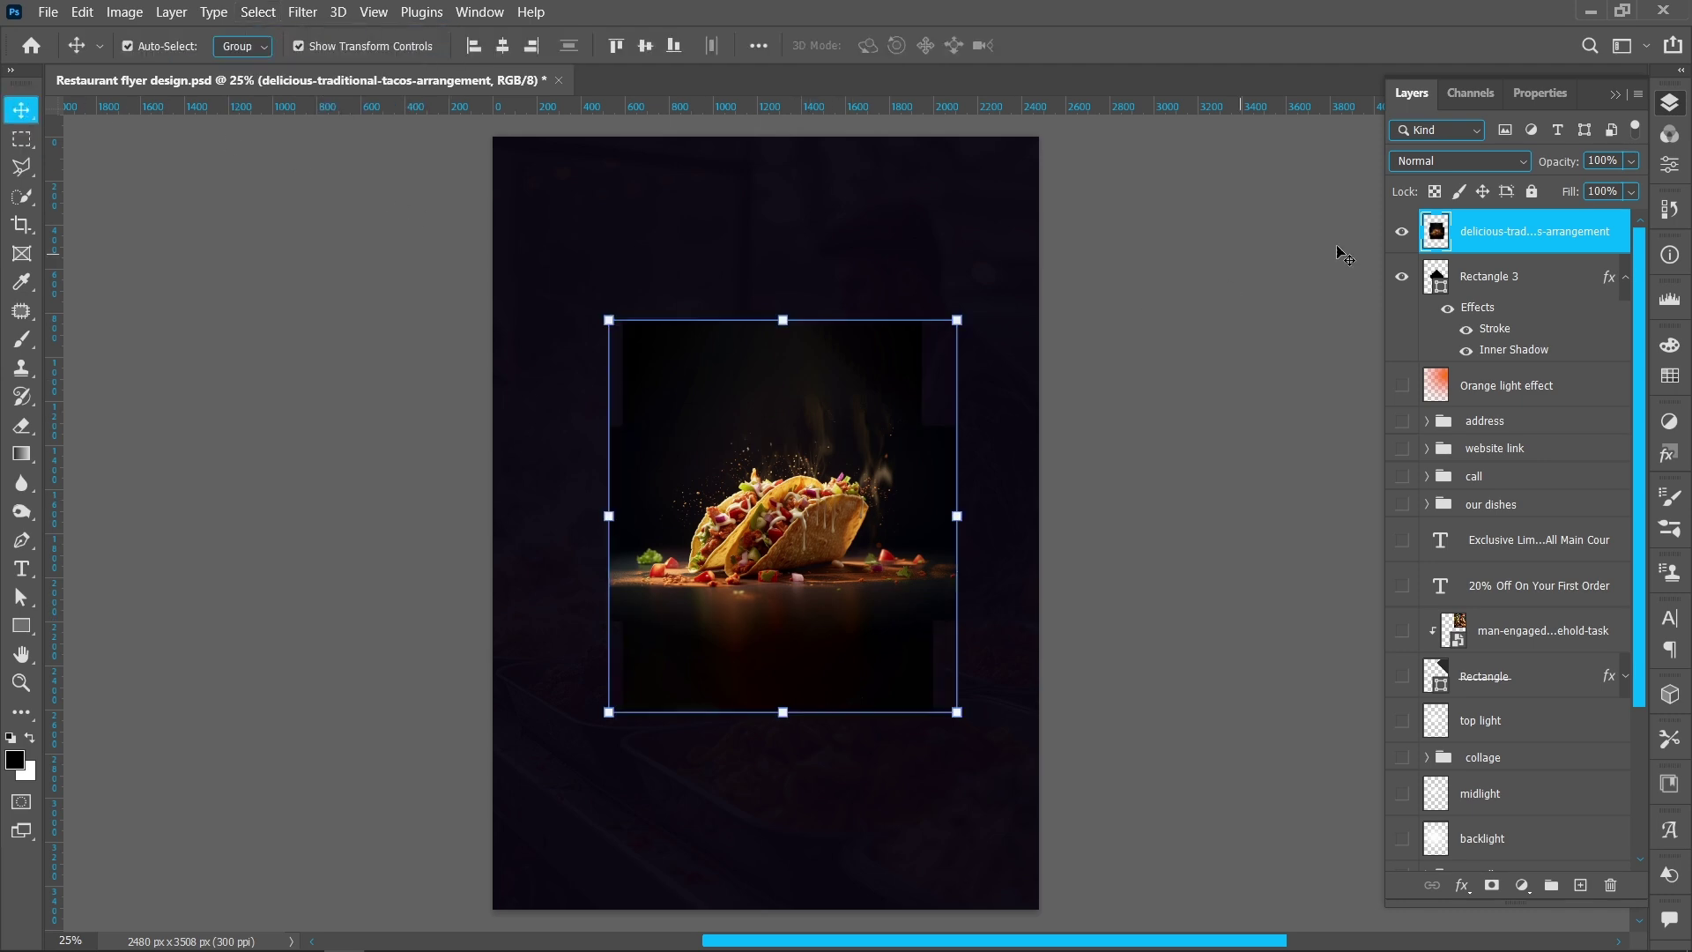
right_click(1547, 243)
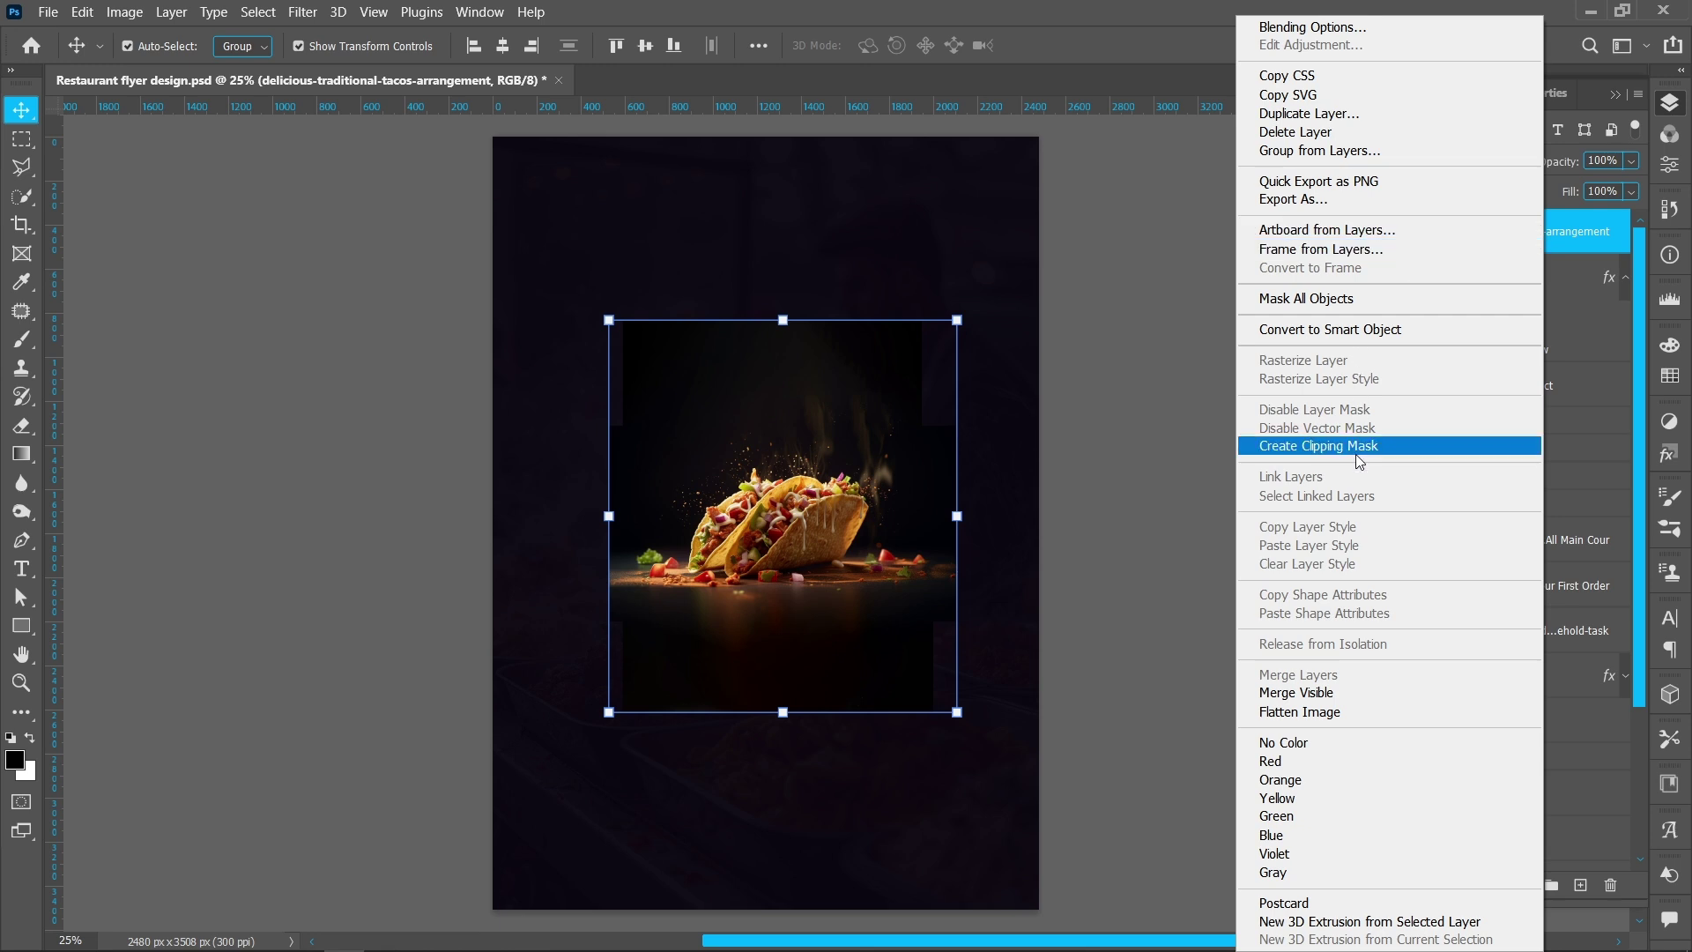
click(1359, 459)
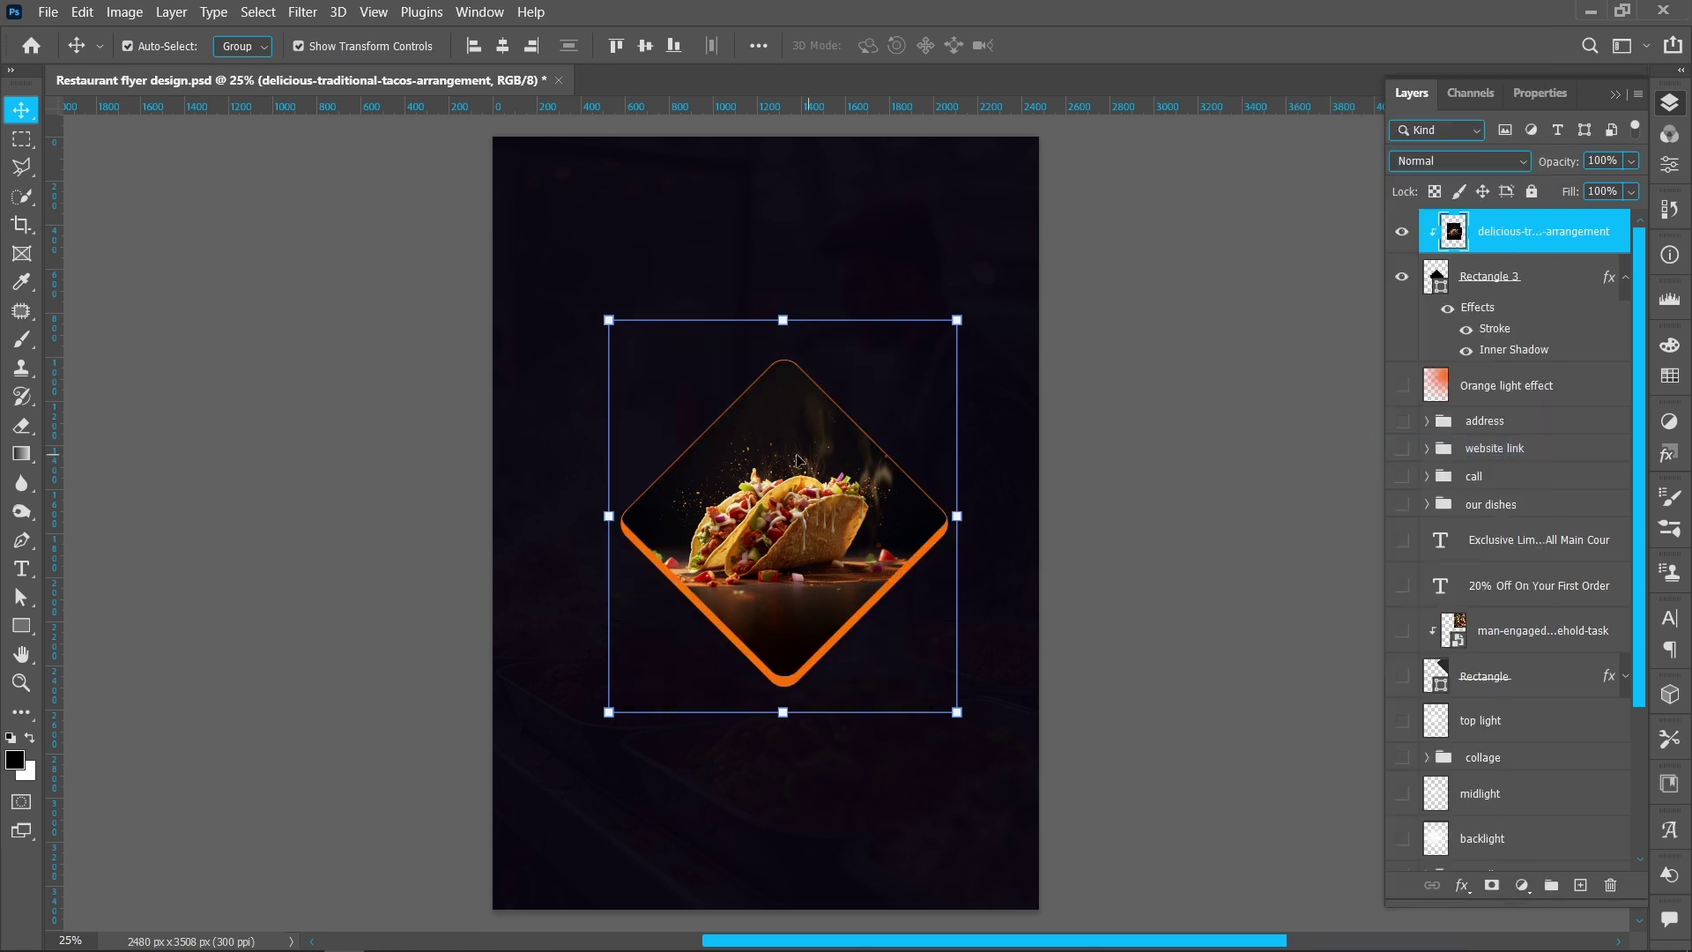
Step: Delete the tacos photo and its diamond, and show the three-diamond food collage
click(1231, 464)
click(1534, 236)
key(Delete)
key(Delete)
scroll(1405, 569, down, 1)
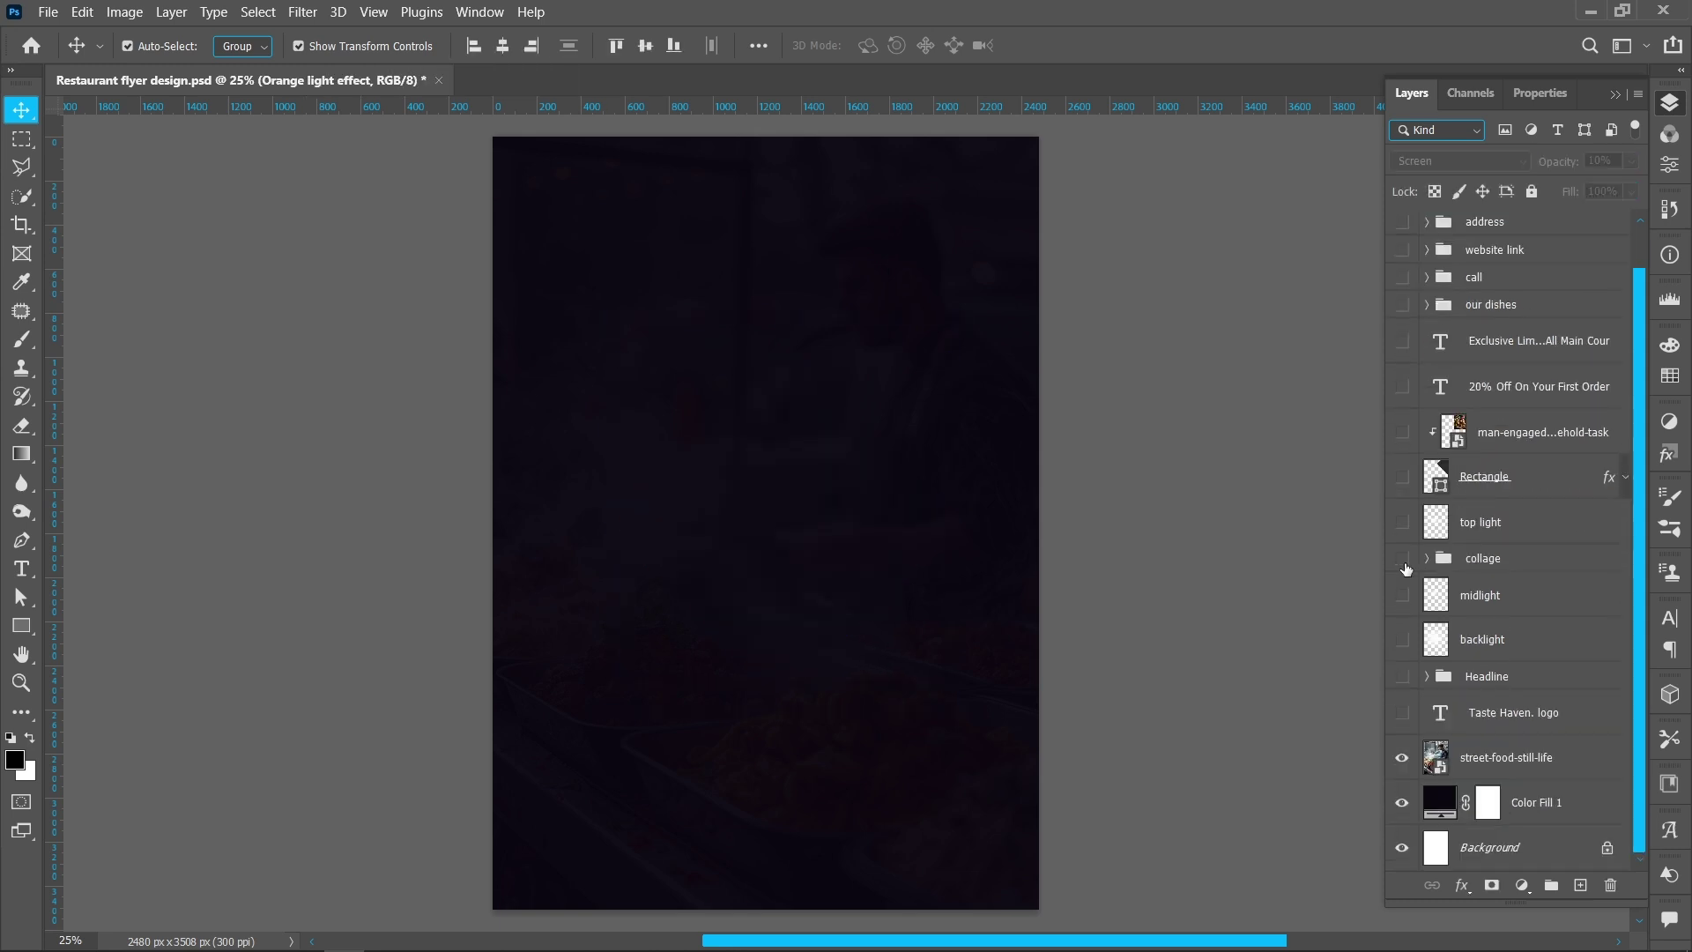
click(1402, 559)
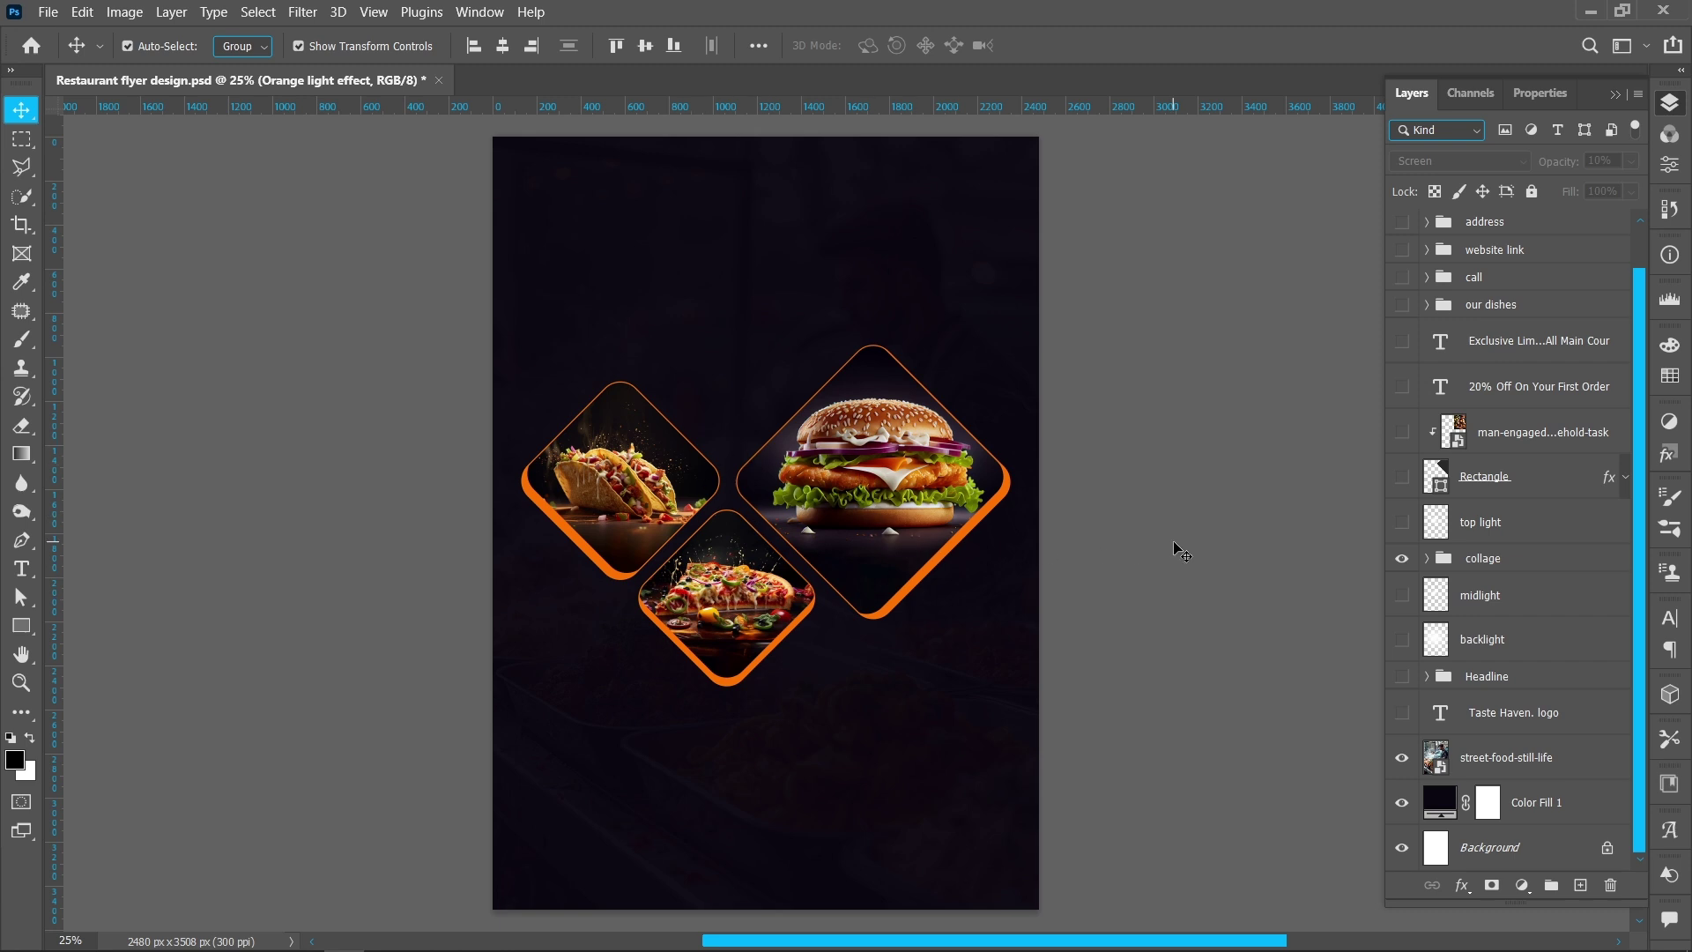
Step: Show the grey diamond, move it to the top right, and reveal the chef photo inside
click(1404, 482)
click(970, 328)
drag(969, 328, 1029, 284)
click(1225, 456)
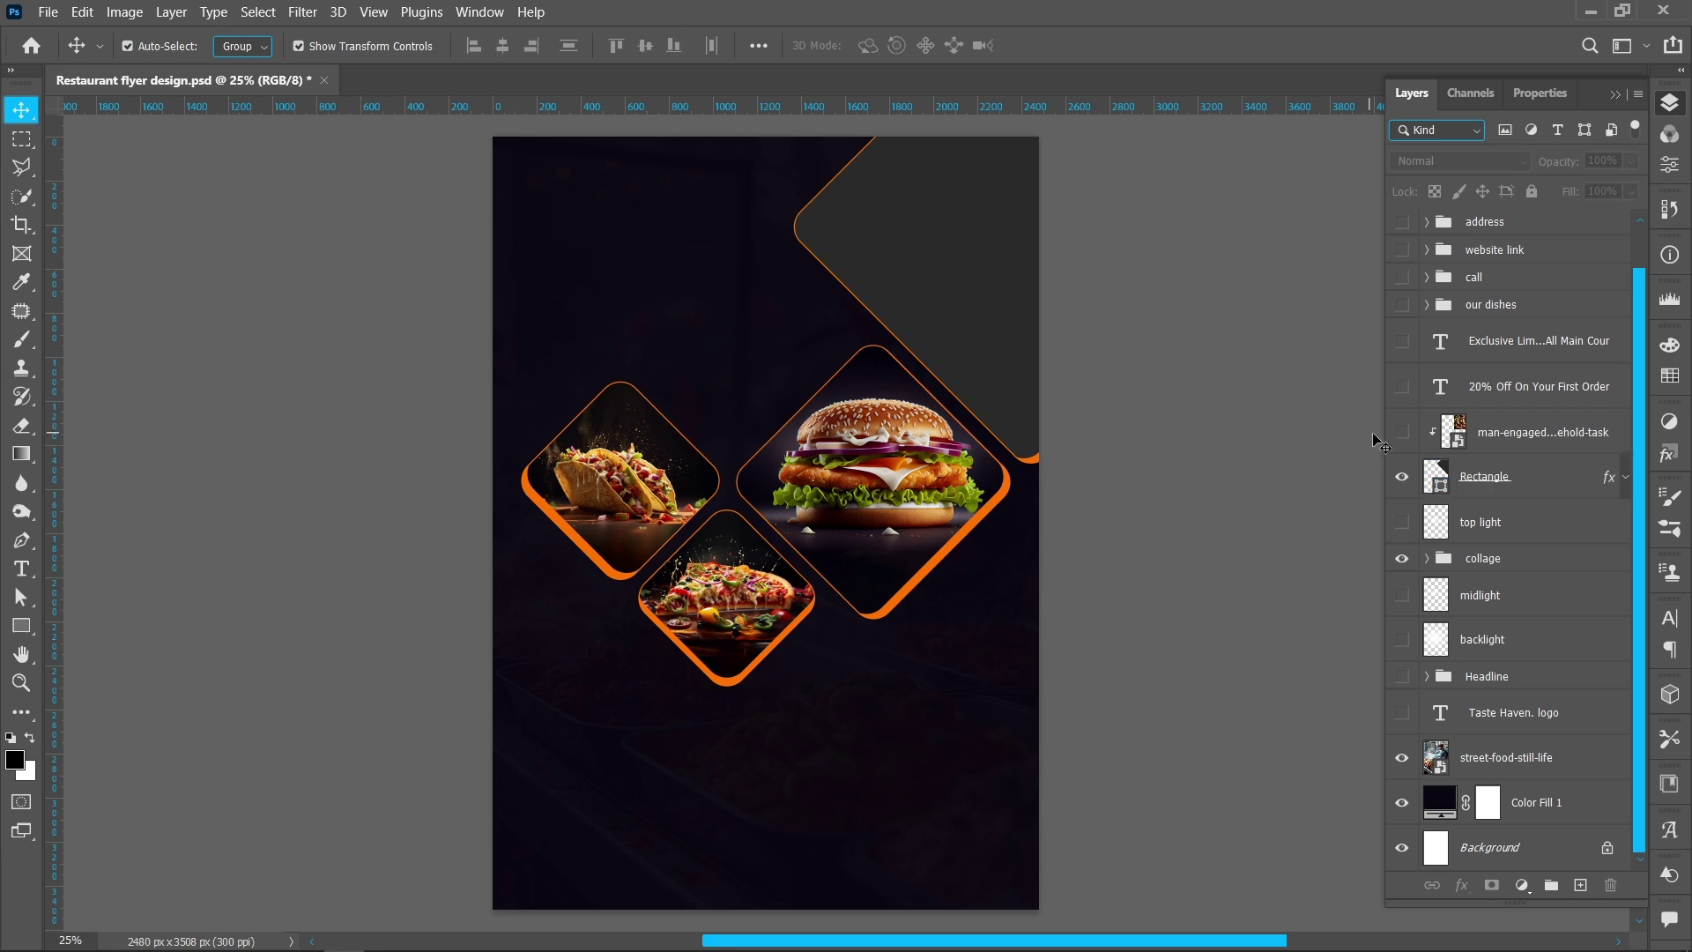
click(1402, 433)
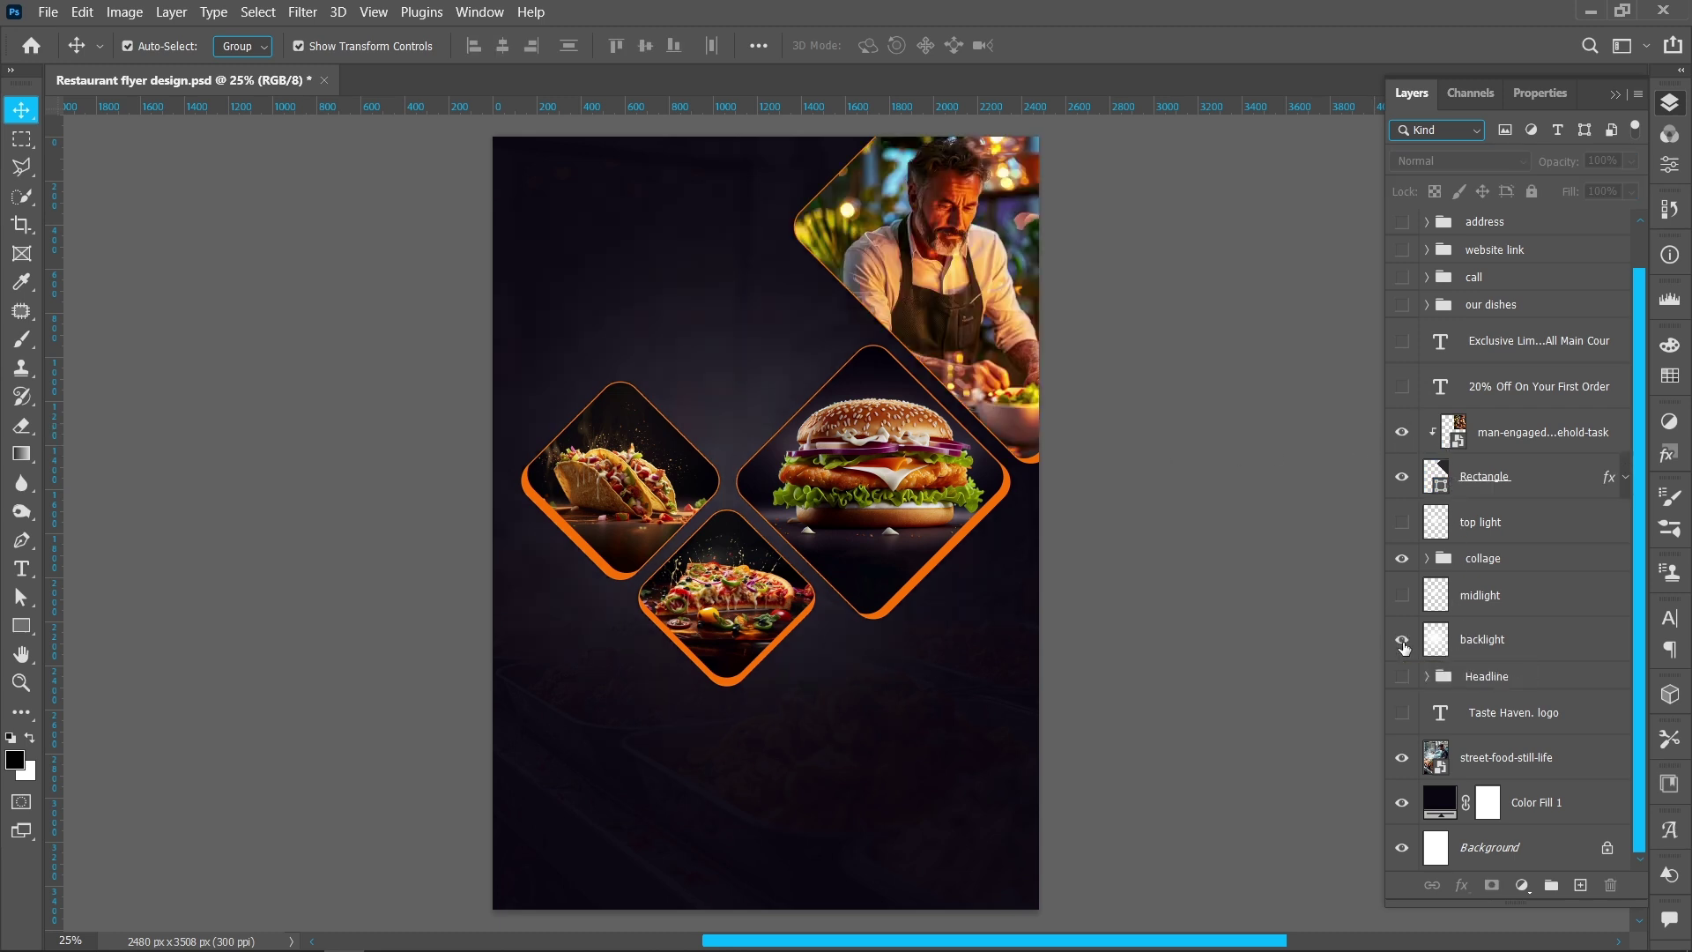
Step: Paint a soft 1601 px white glow on a new layer, dim it to 18%, then delete it
click(1540, 676)
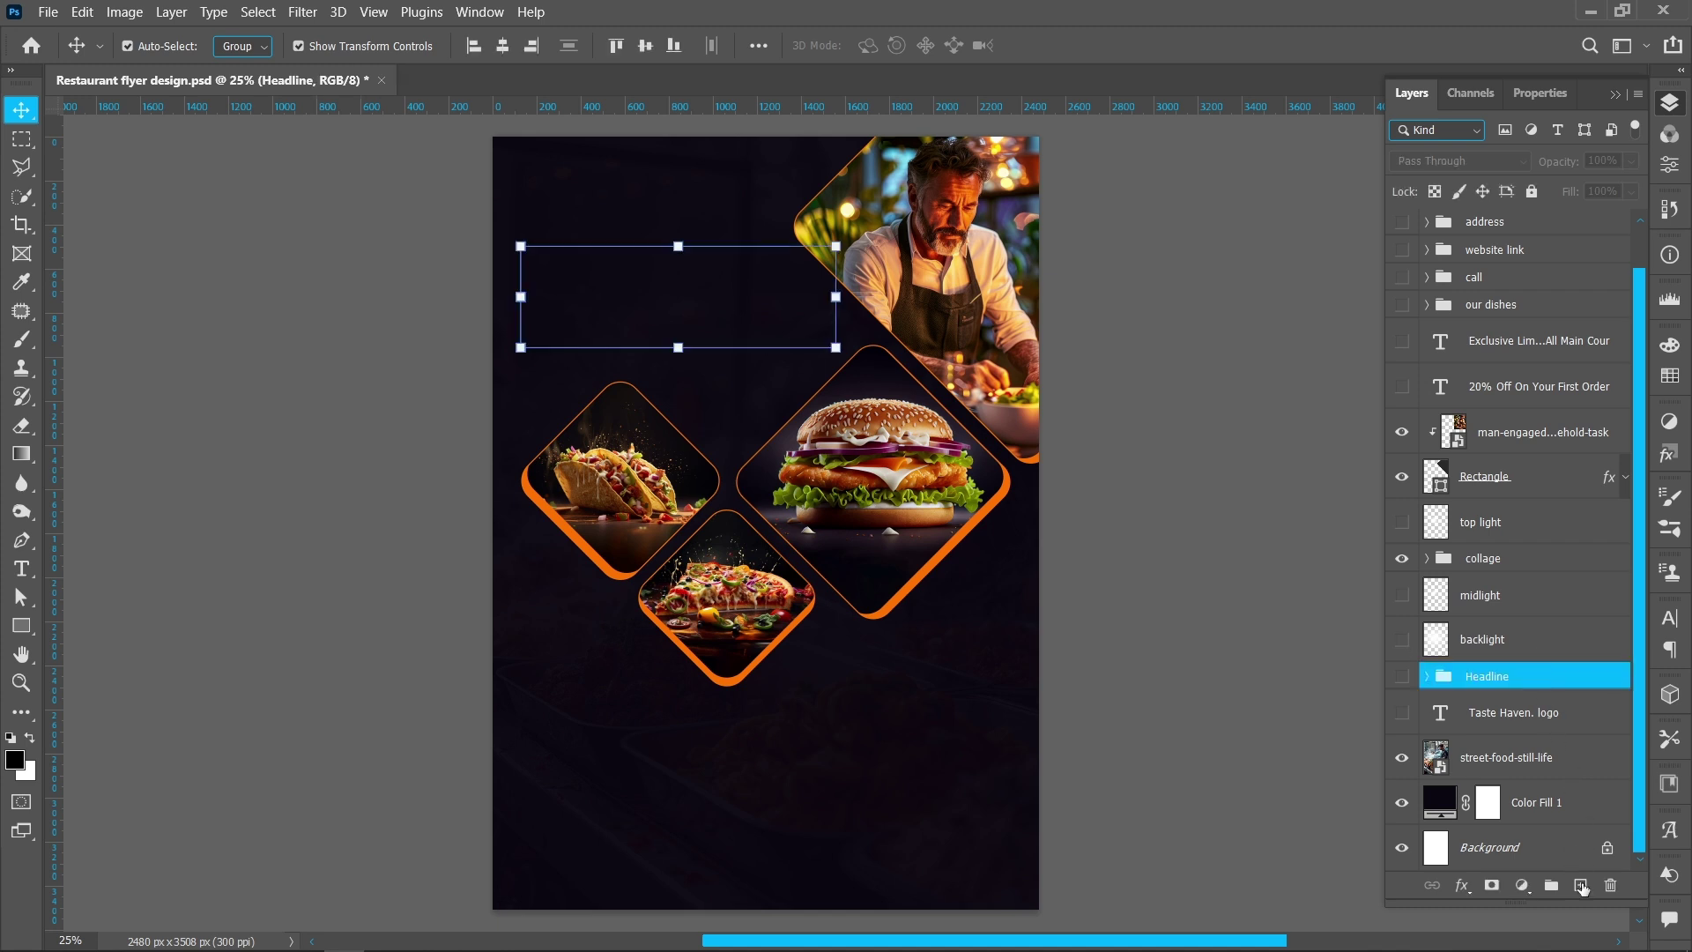
click(1582, 886)
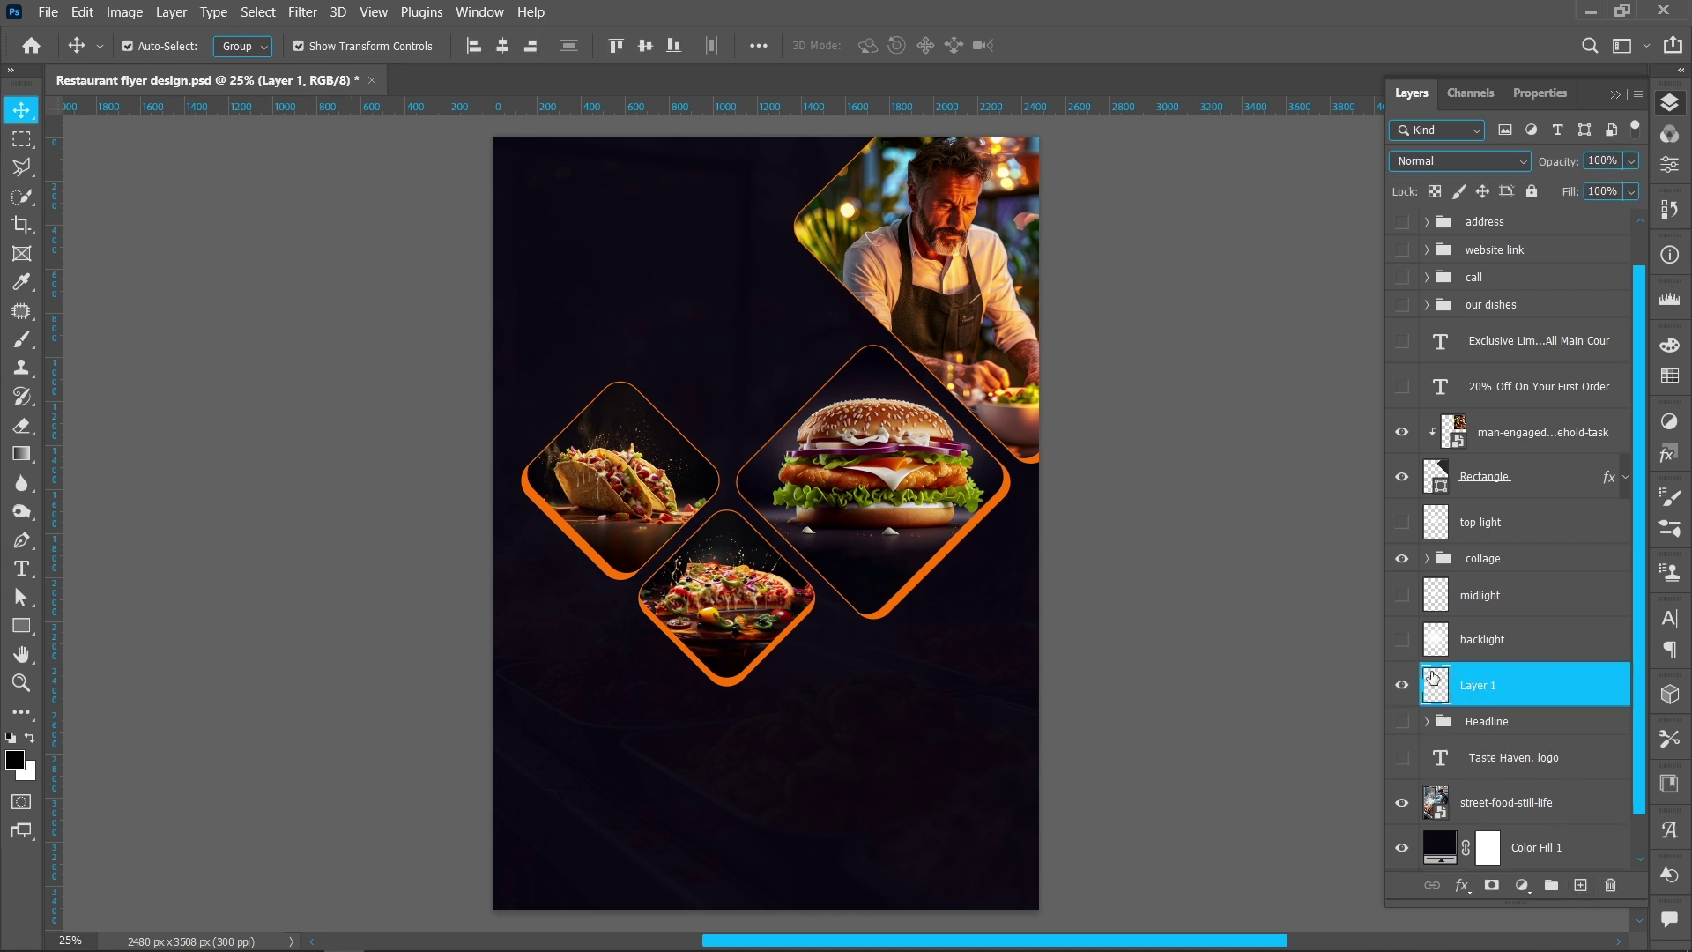
click(21, 339)
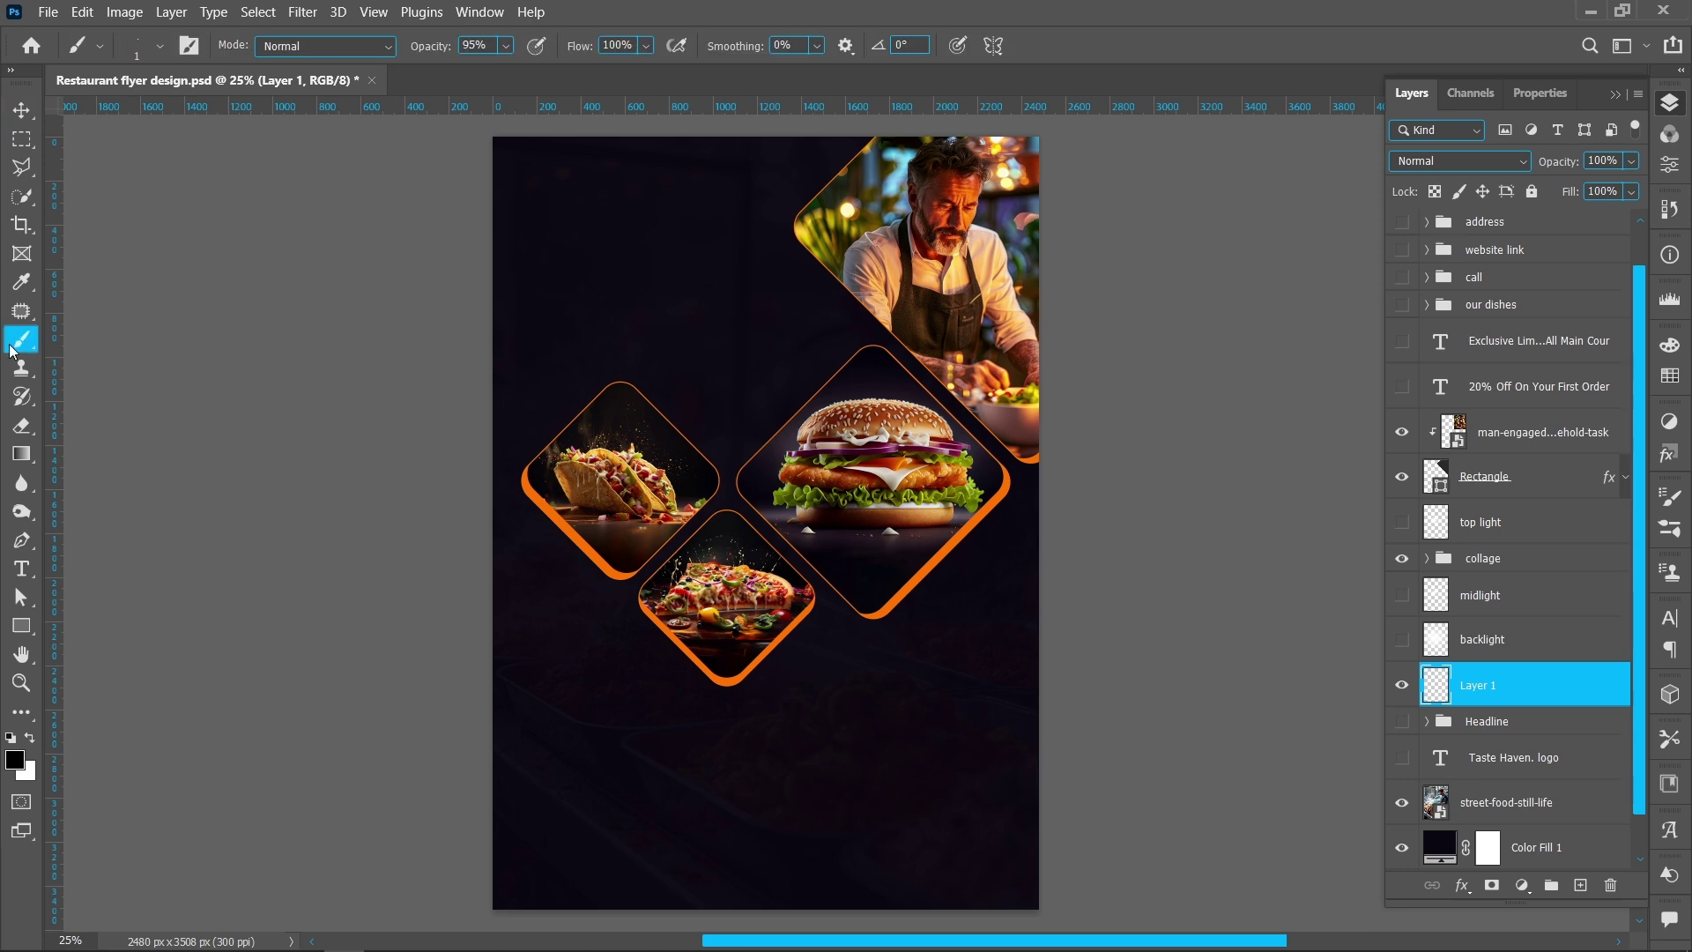
click(33, 742)
mouse_move(739, 503)
mouse_down()
mouse_move(885, 509)
mouse_move(837, 124)
mouse_up()
key(0)
mouse_move(724, 502)
mouse_down()
mouse_move(816, 494)
mouse_move(717, 483)
mouse_move(700, 241)
mouse_move(731, 487)
mouse_up()
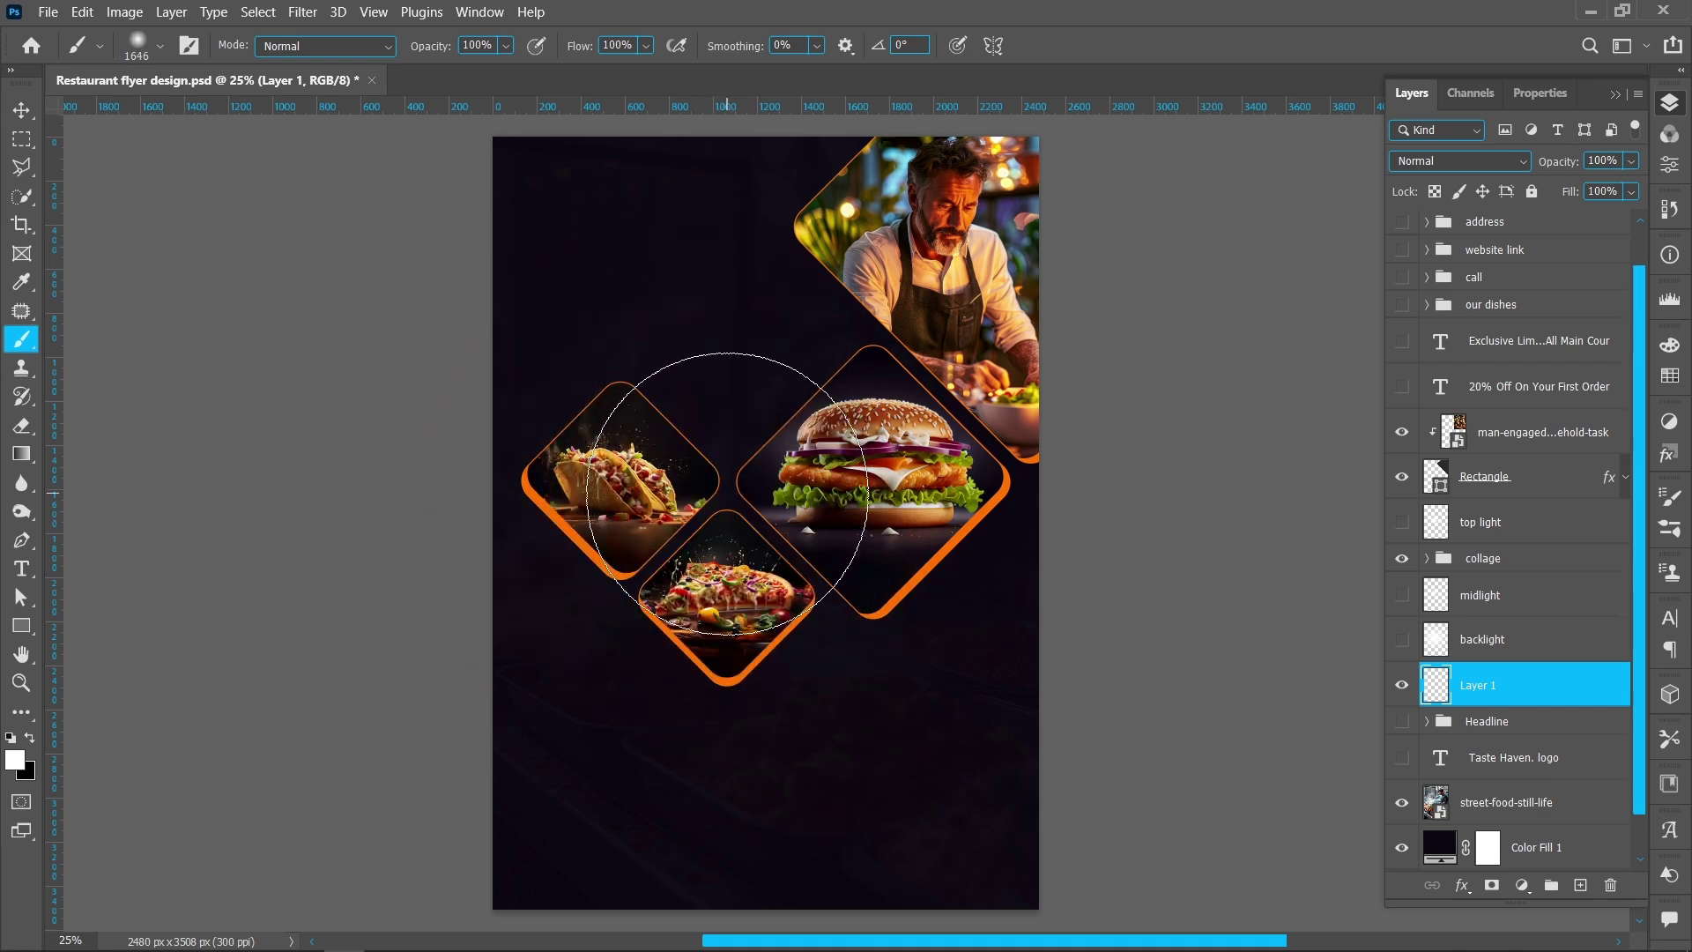
click(732, 487)
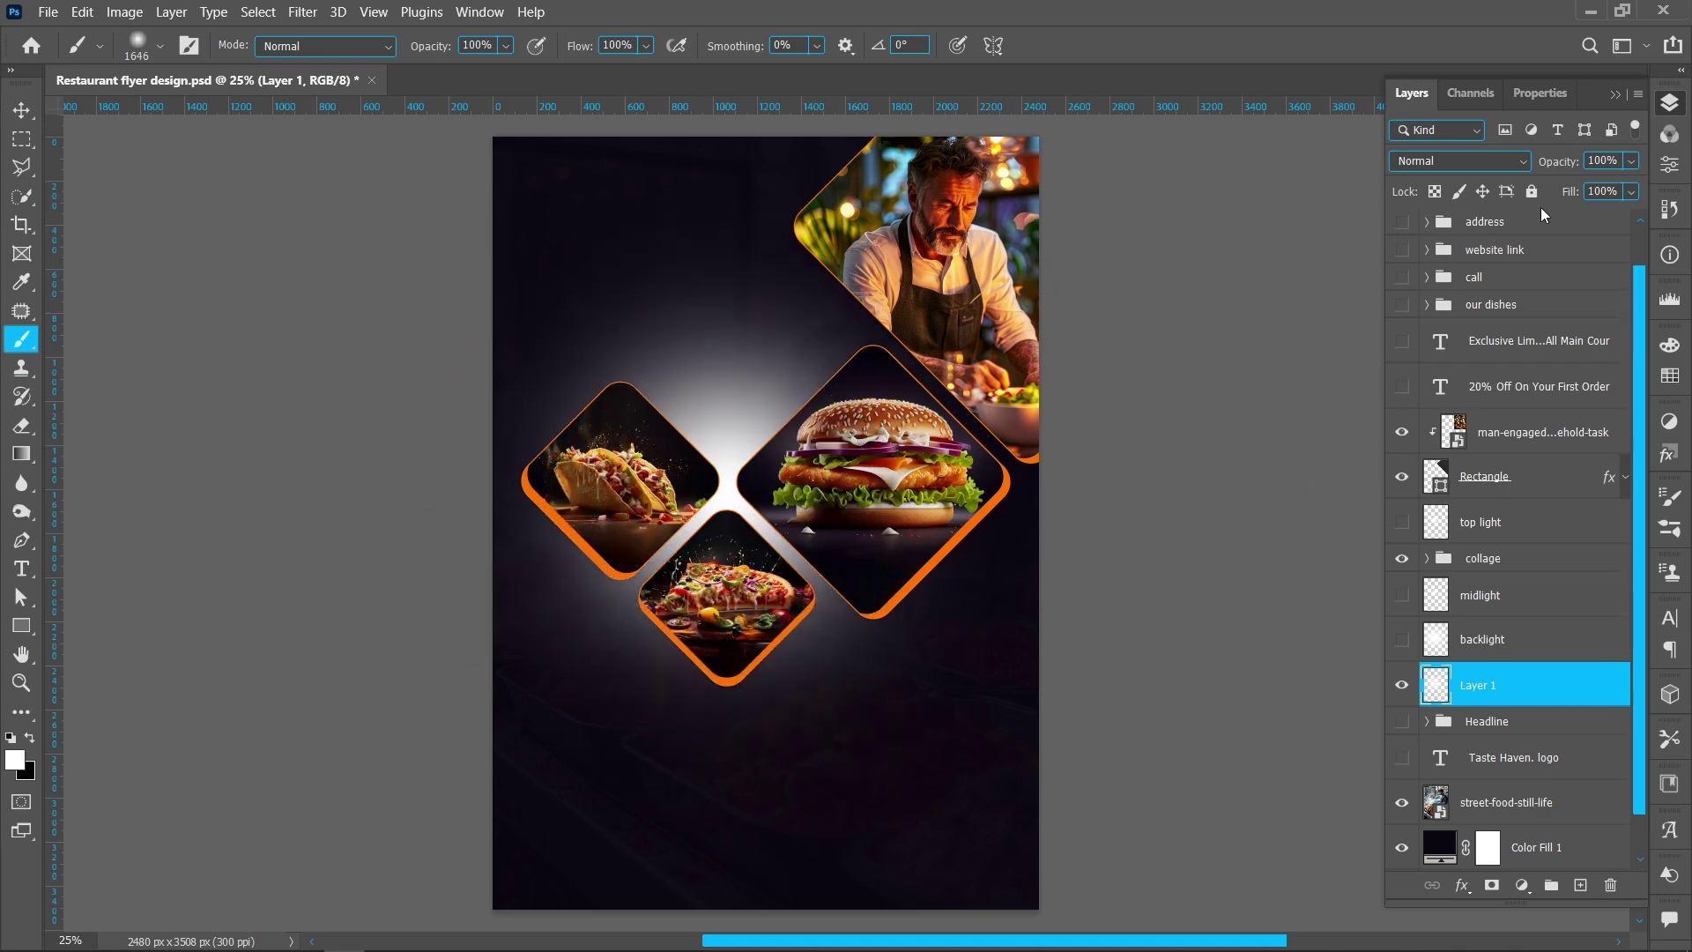
drag(1559, 169, 1463, 171)
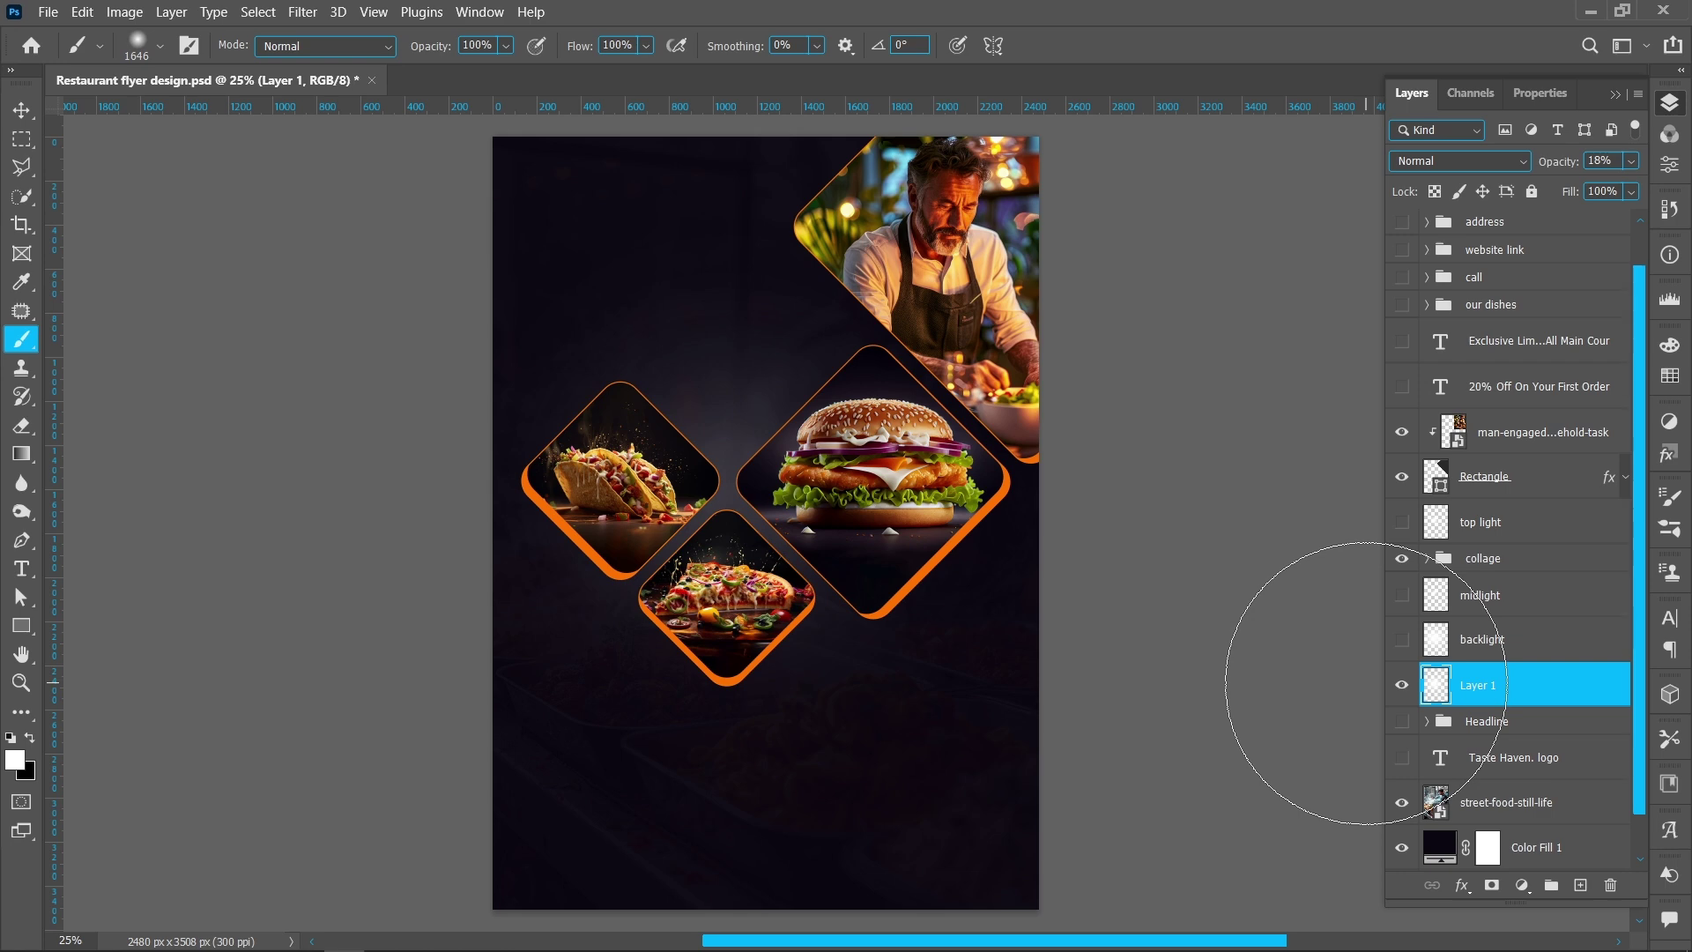
key(Delete)
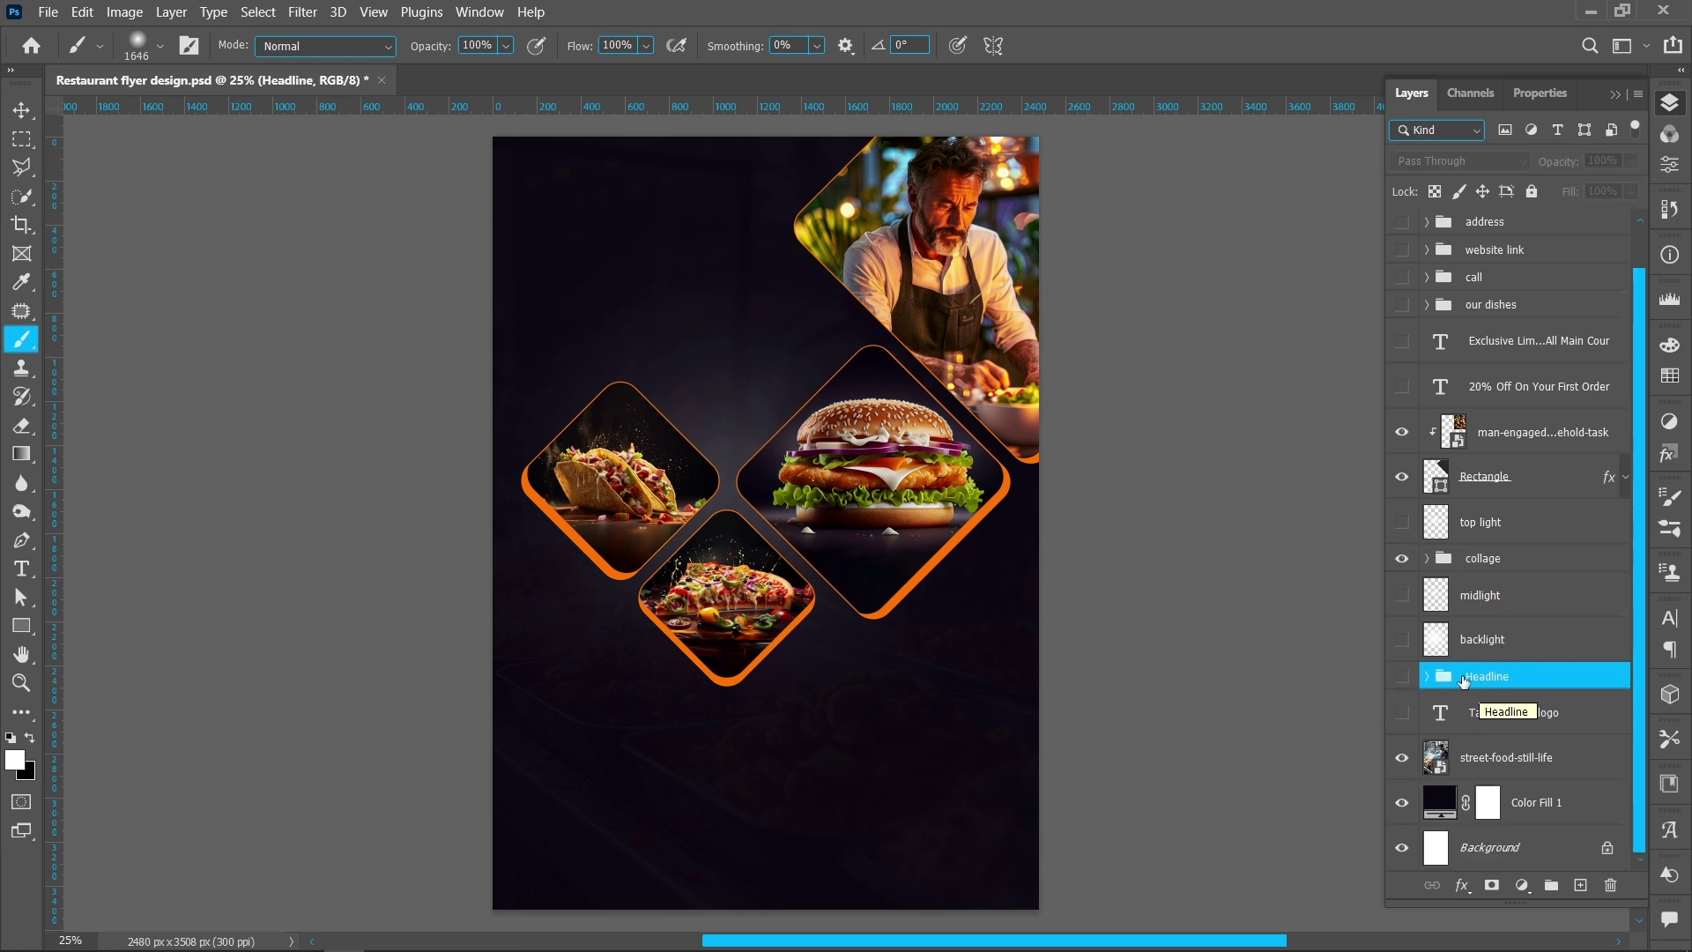
Step: Turn on the backlight, midlight and top light glow layers, comparing top light off and on
click(1399, 642)
click(1546, 646)
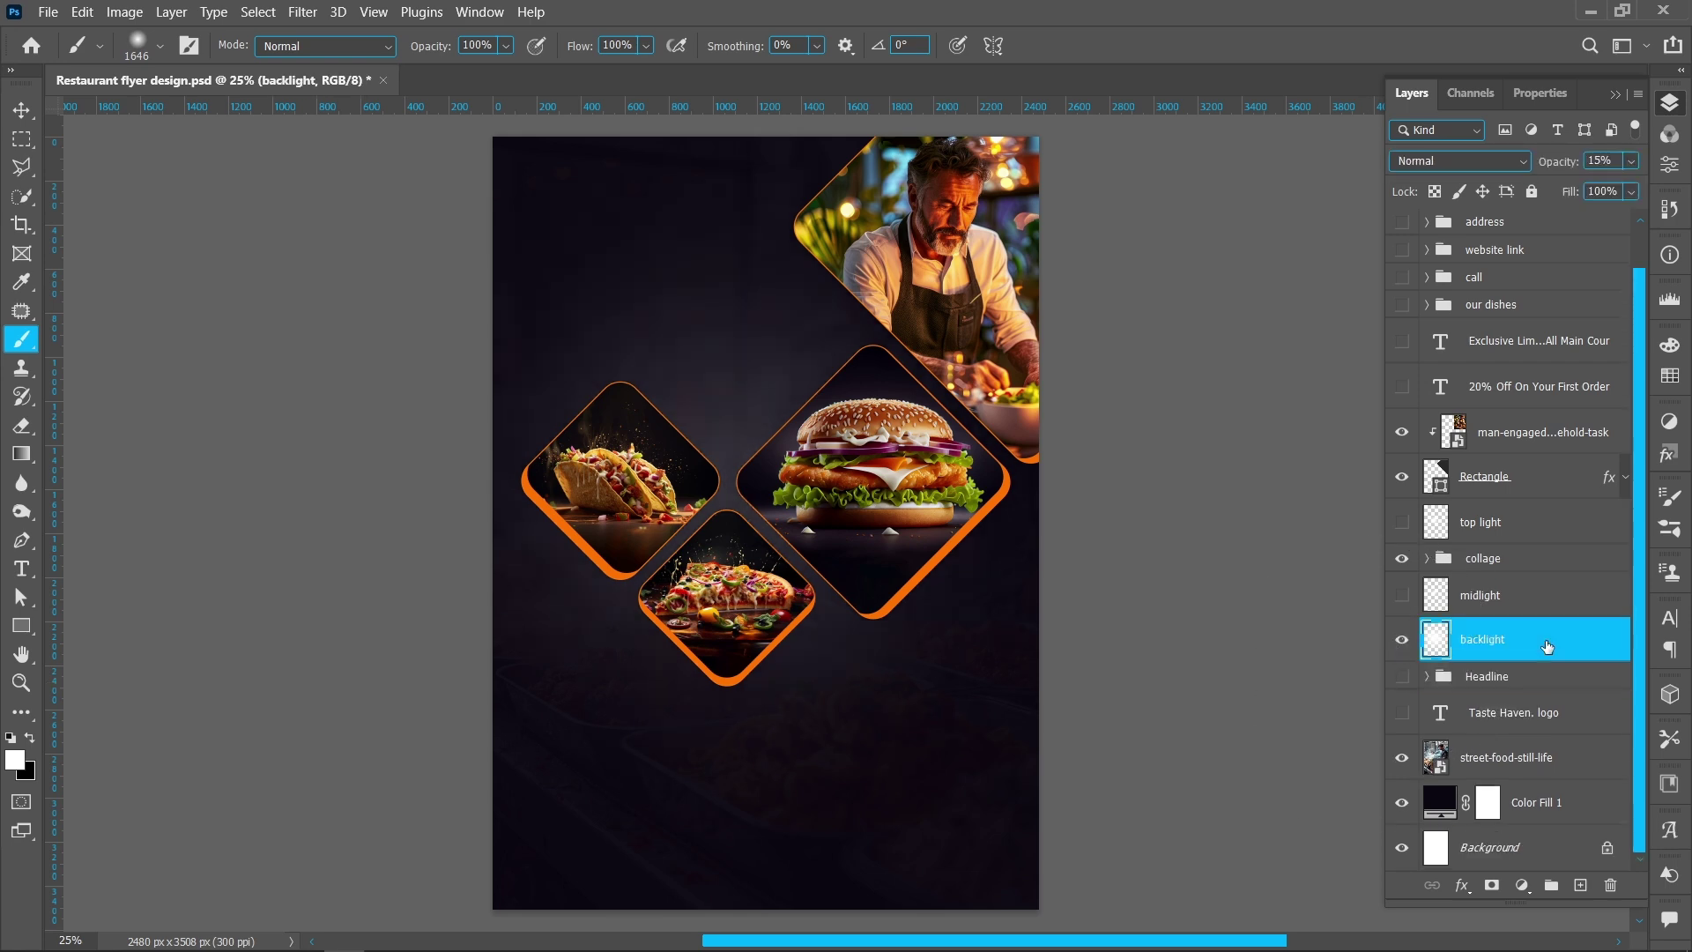
click(1401, 596)
click(1402, 596)
click(1402, 596)
click(1495, 596)
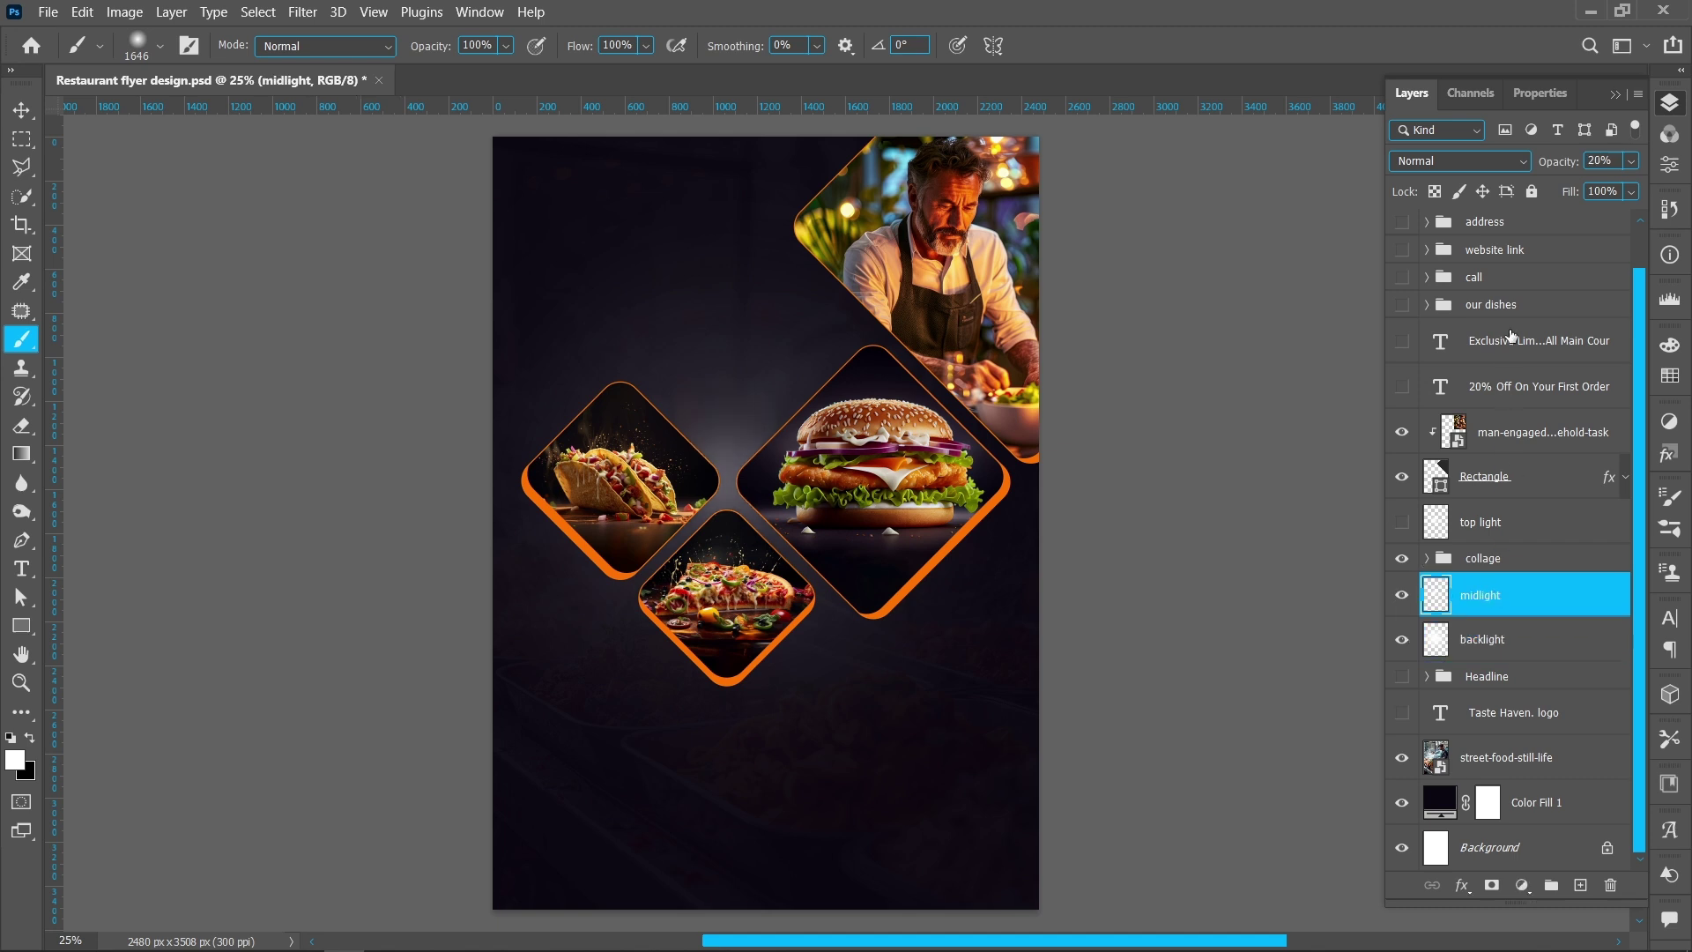
click(1402, 526)
click(1402, 528)
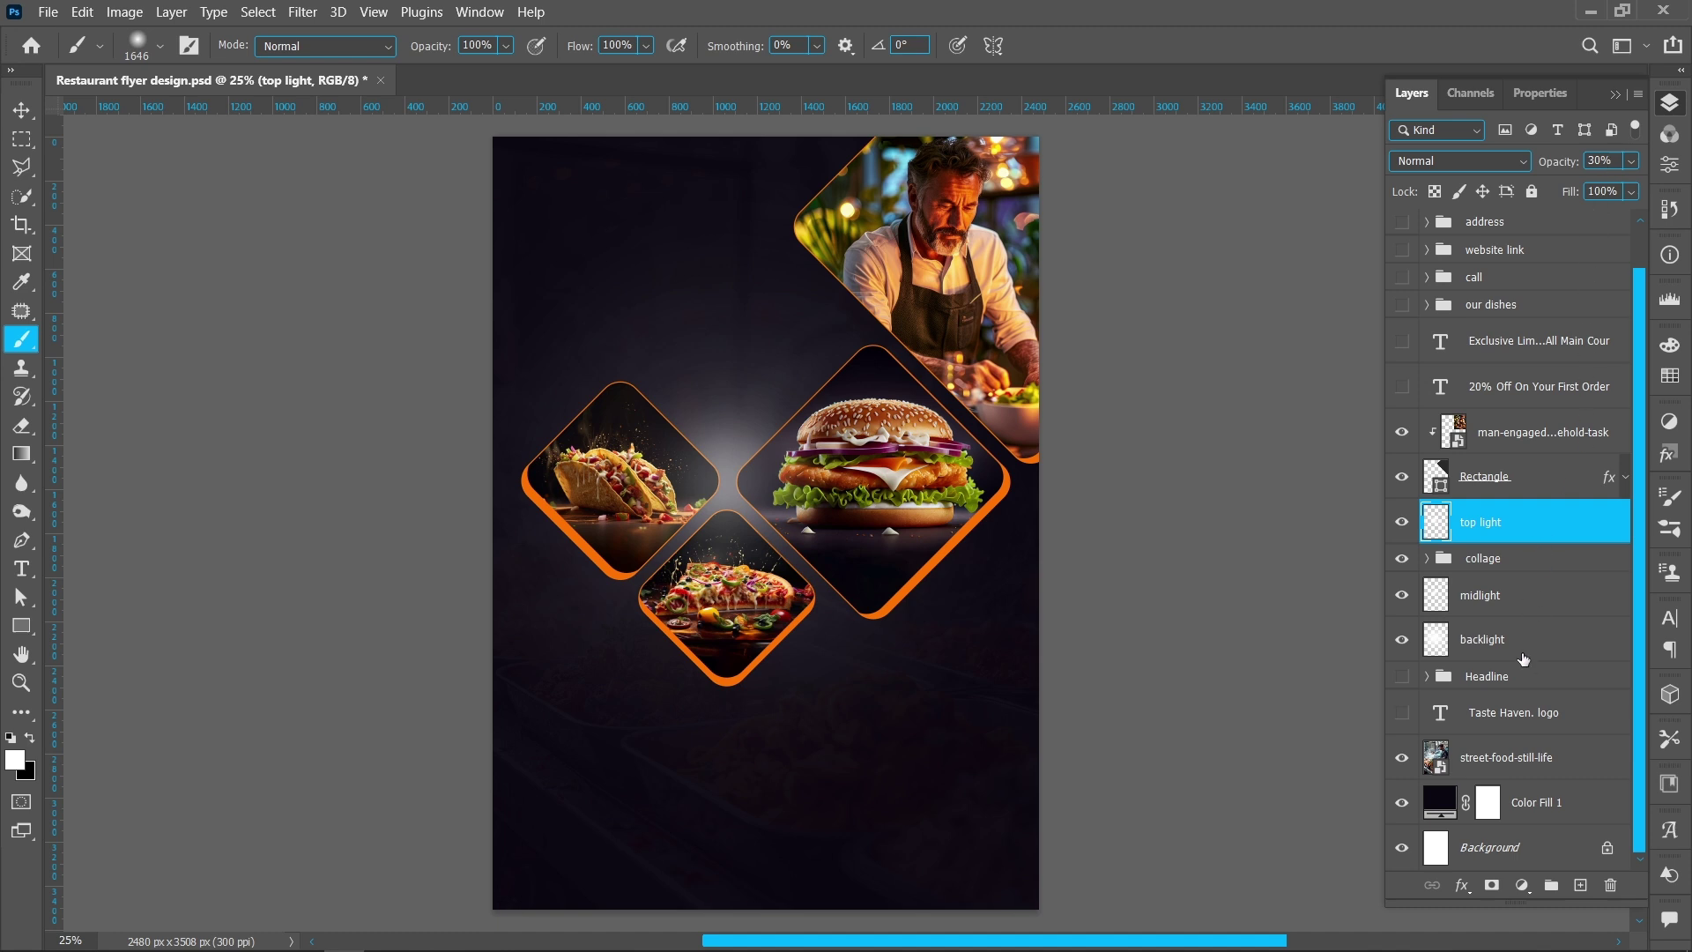
Step: Show and expand the Headline group, temporarily hiding the A Taste Of line
click(1403, 677)
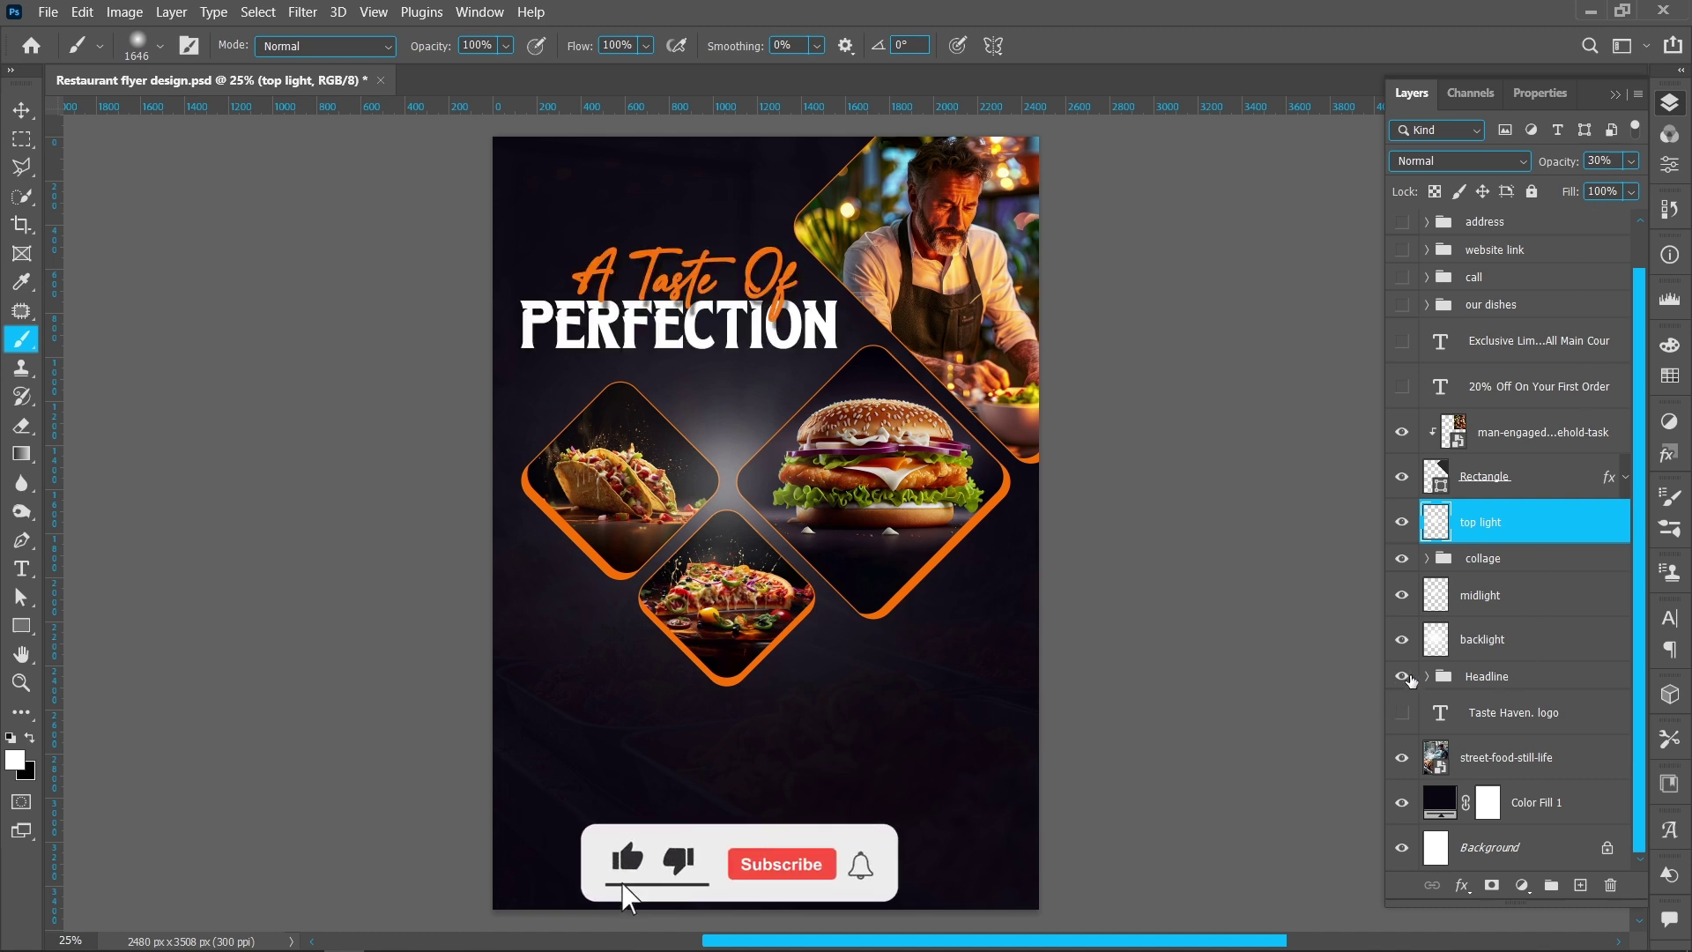
click(1428, 677)
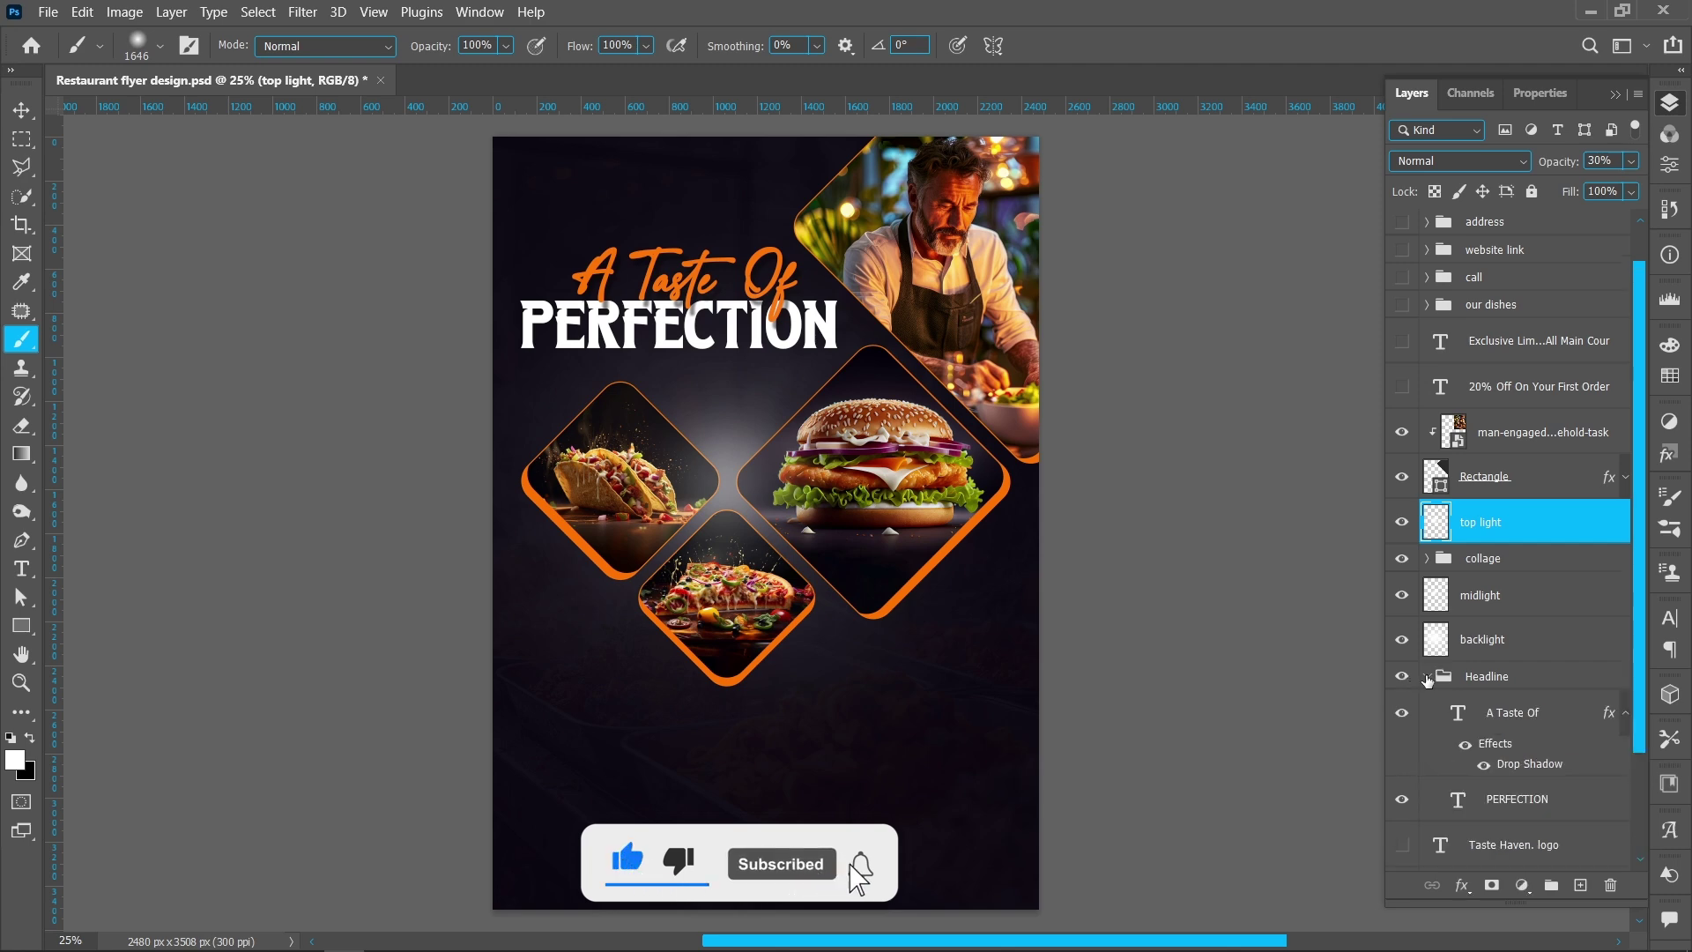
scroll(1437, 643, down, 3)
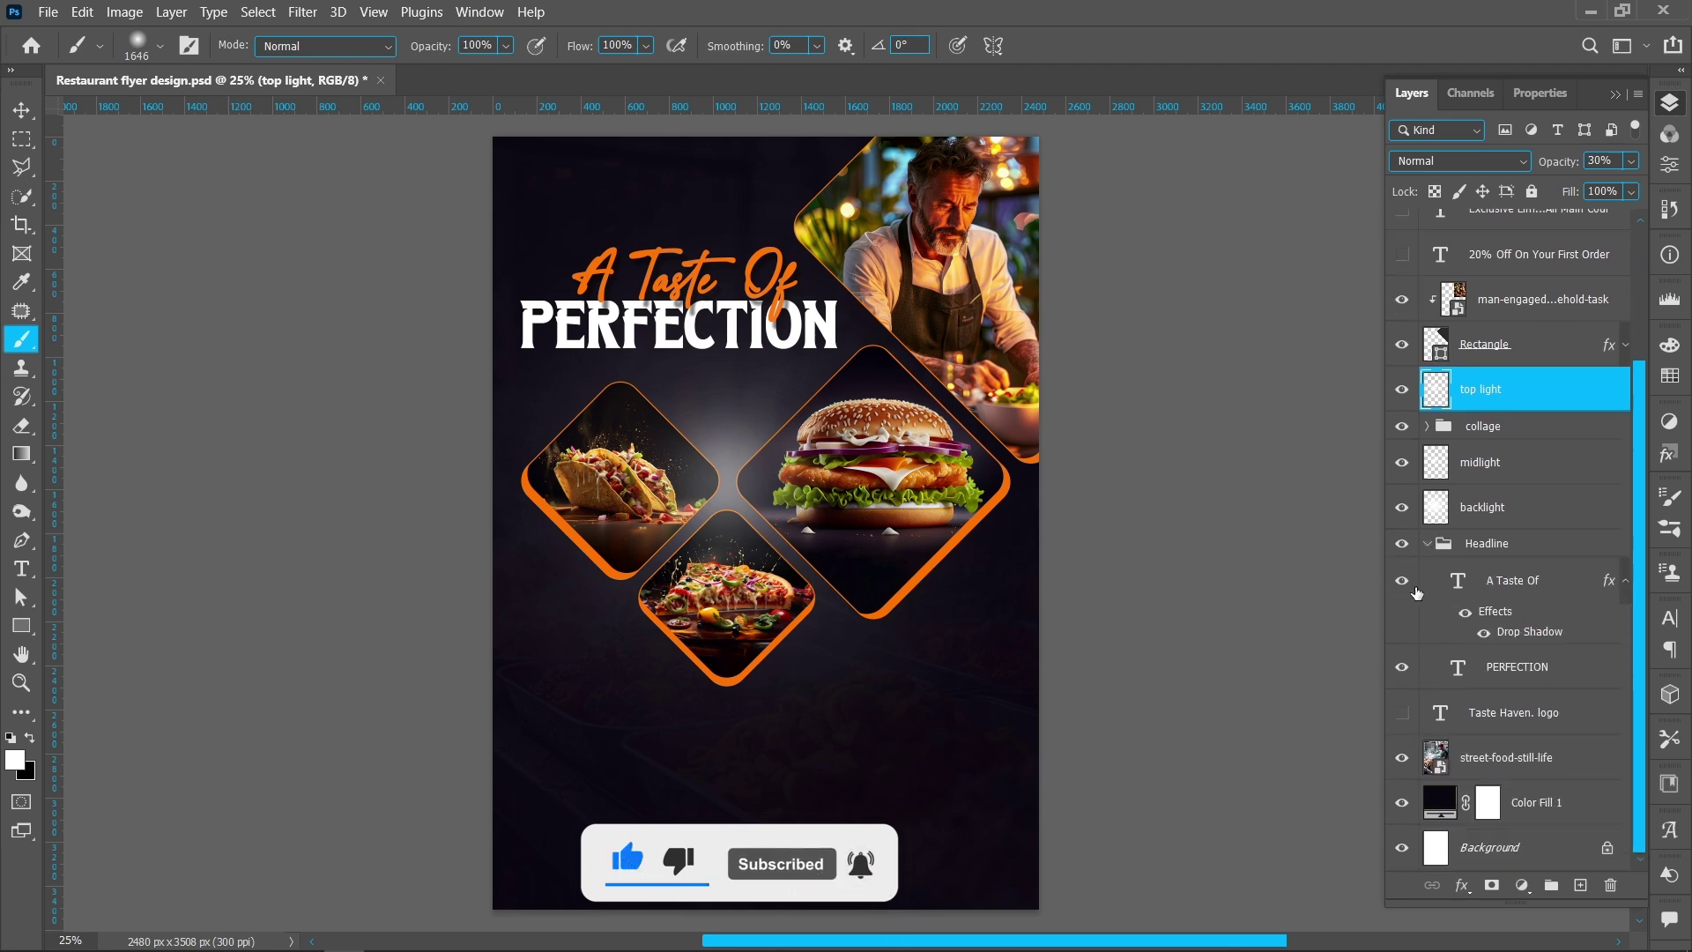
click(1404, 582)
Step: Keep the PERFECTION text white, then show the A Taste Of line again
click(1459, 670)
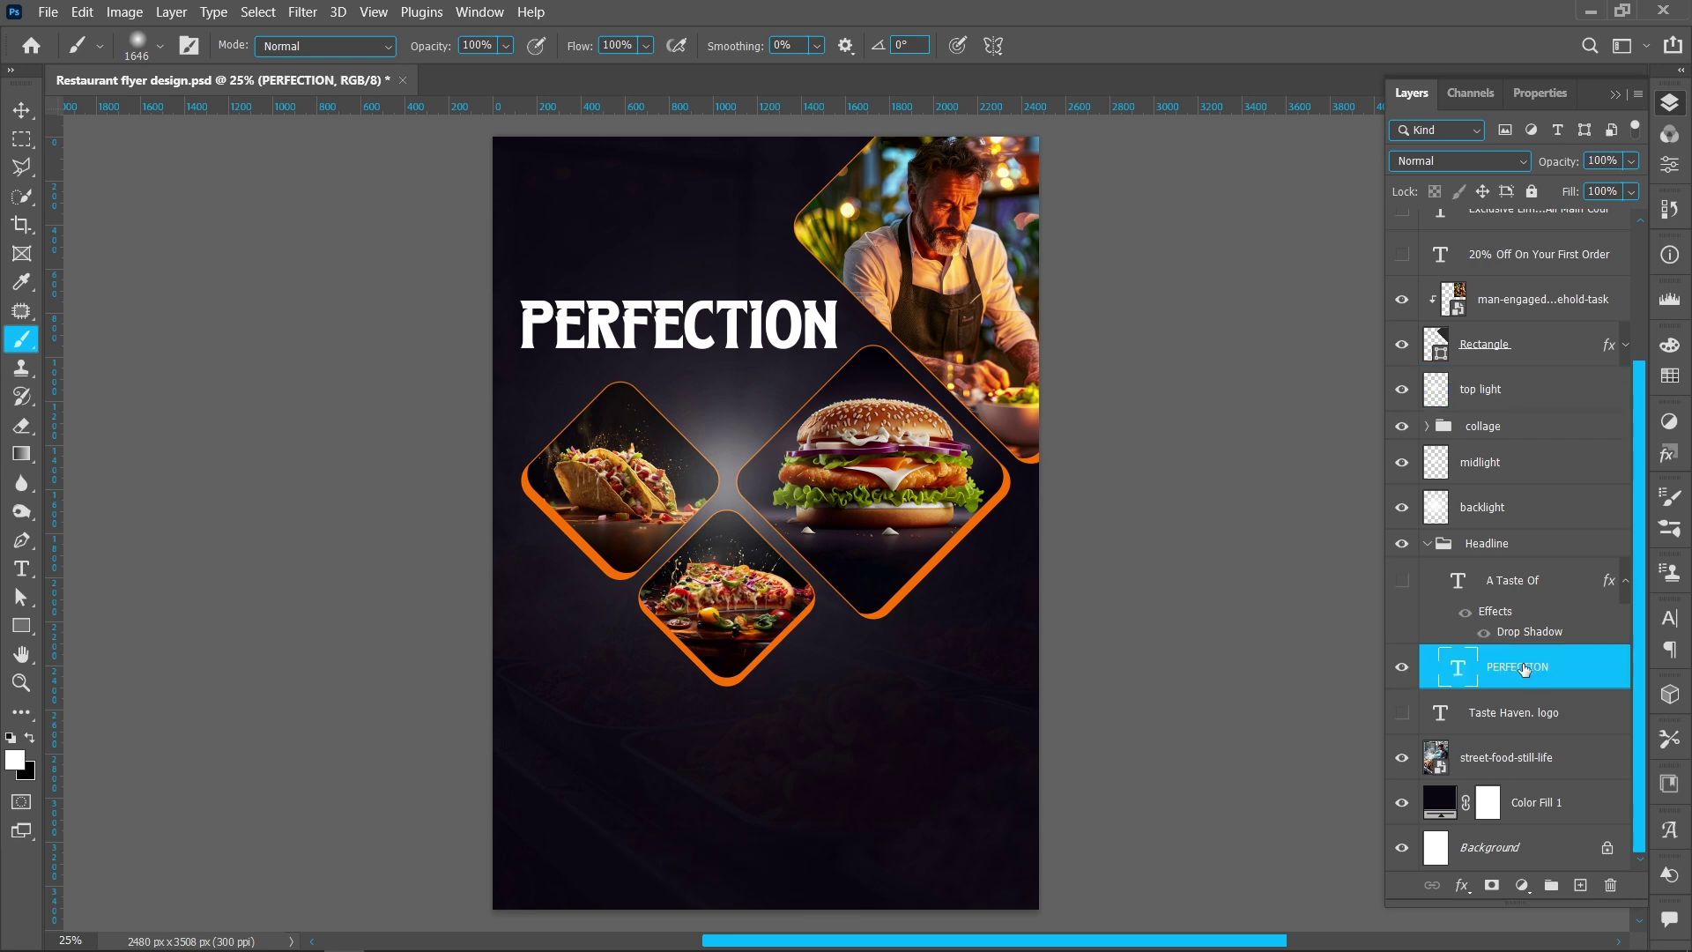
double_click(1458, 670)
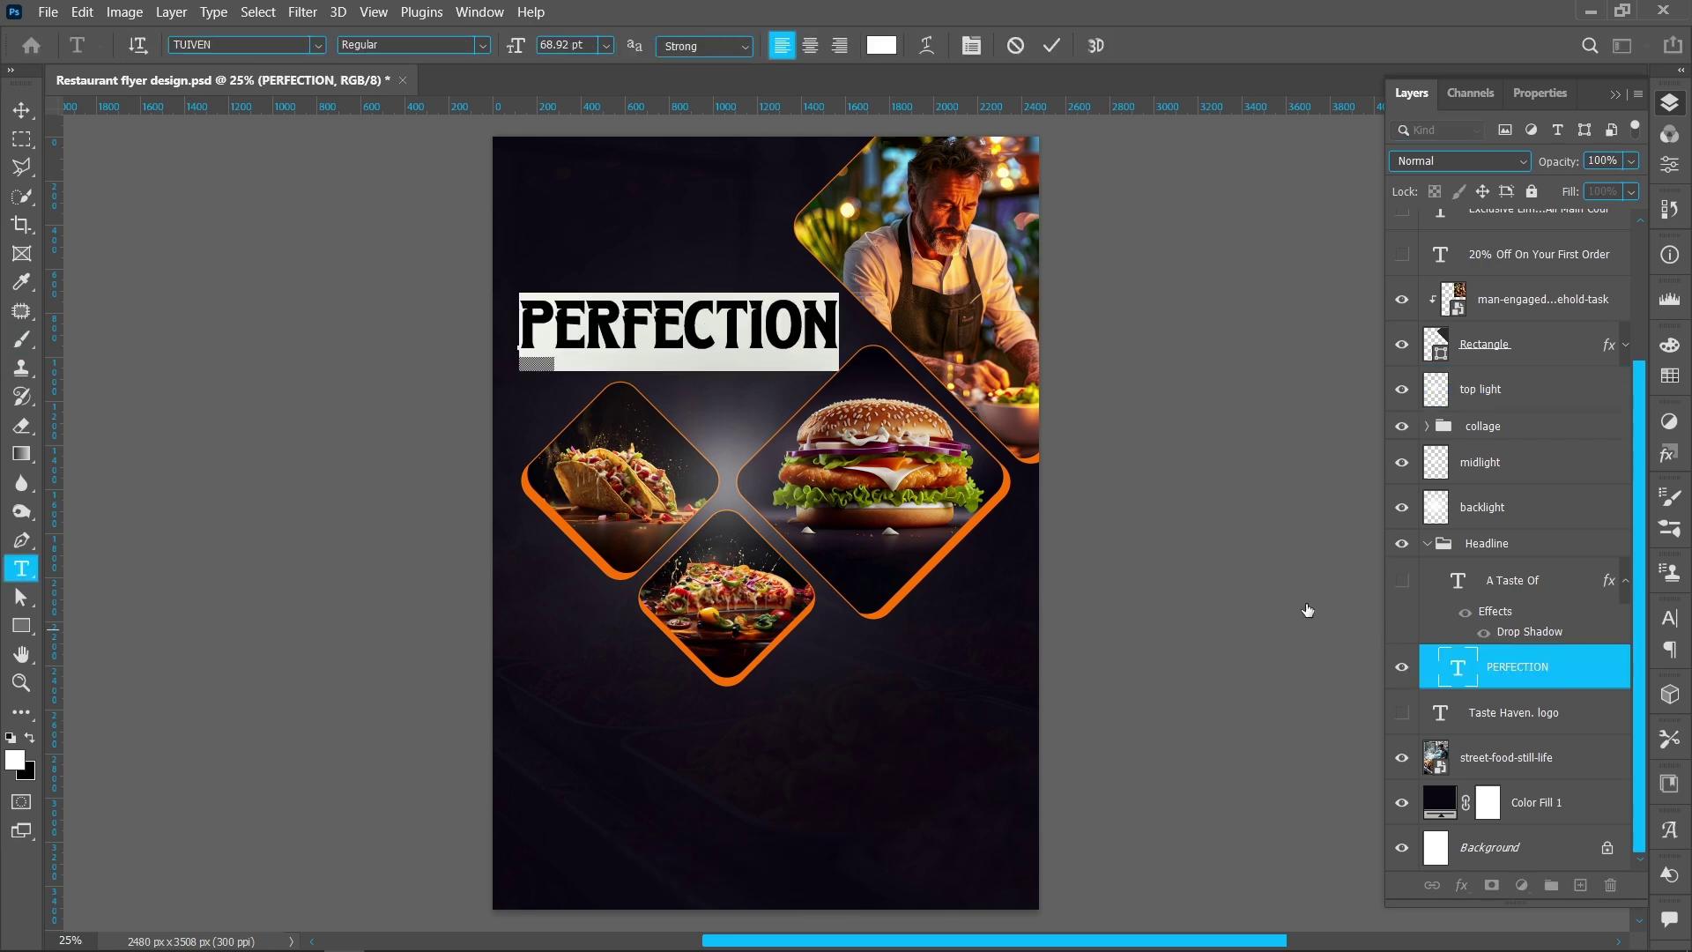
click(882, 45)
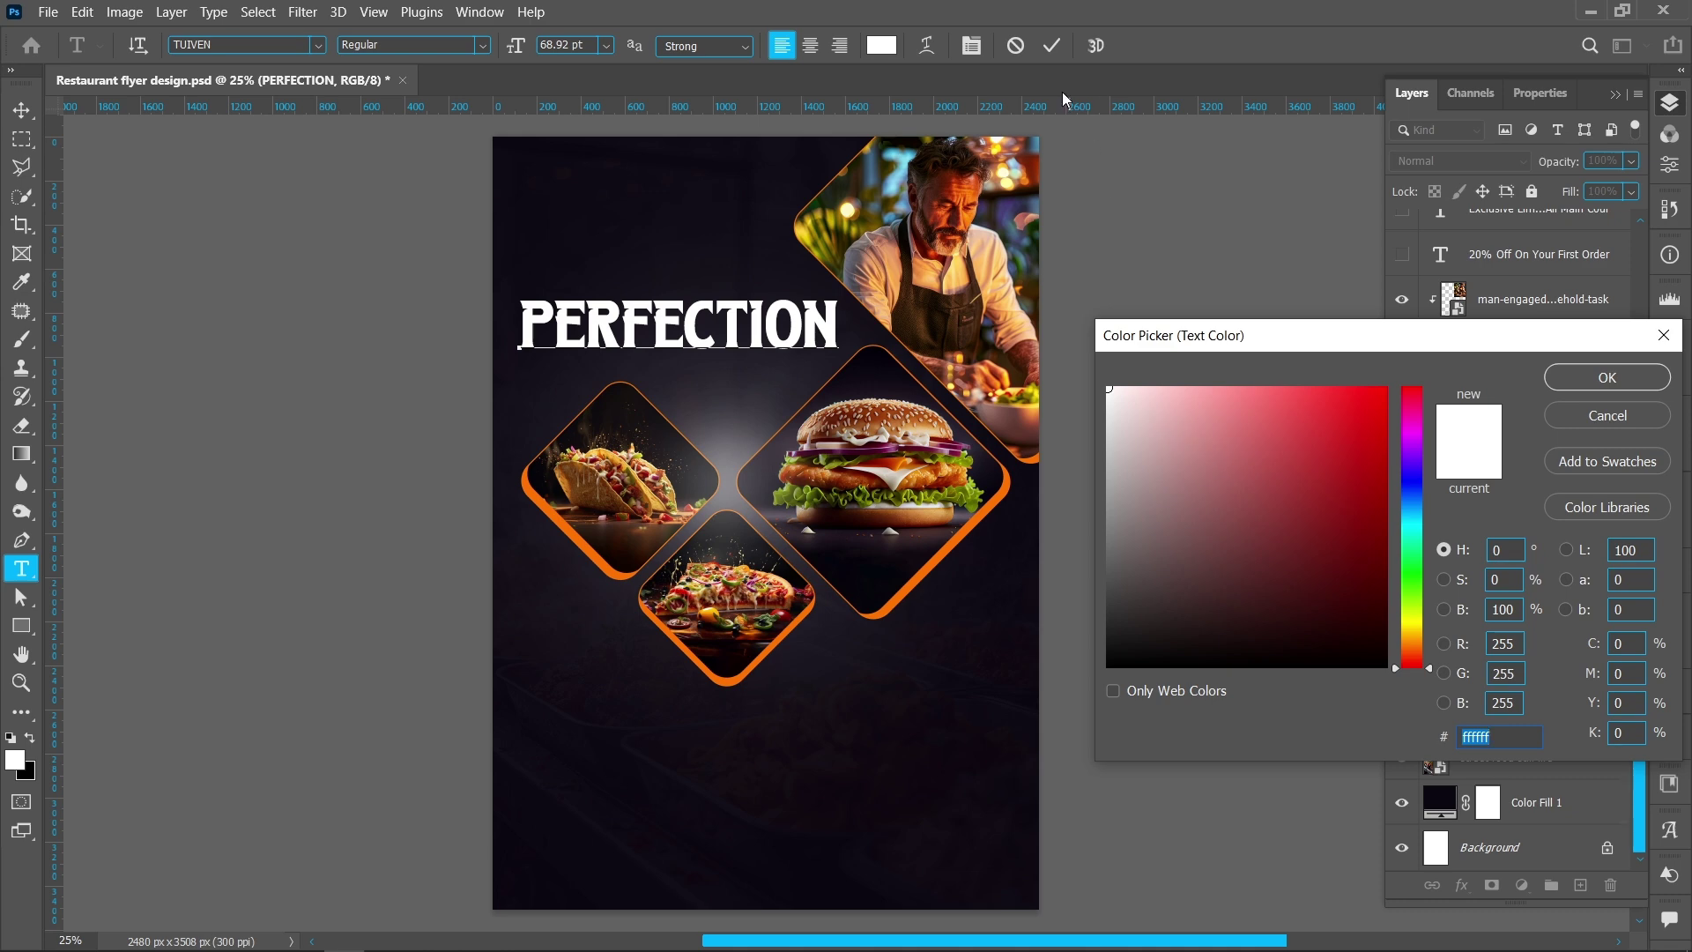
click(1578, 377)
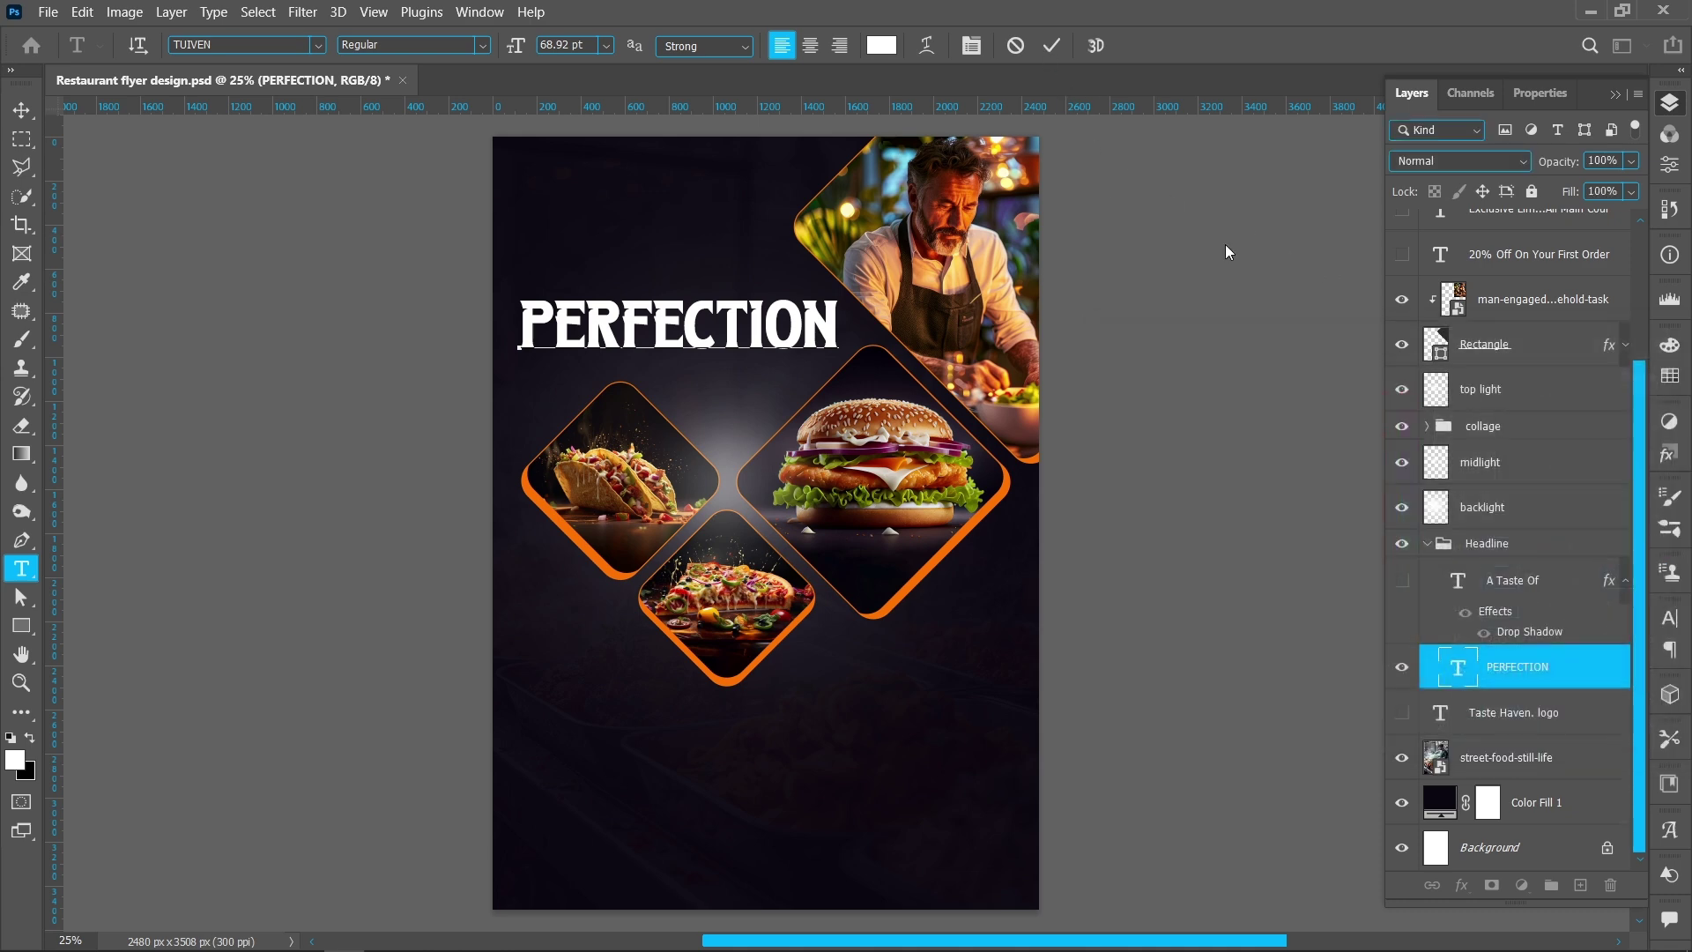
click(1052, 45)
key(b)
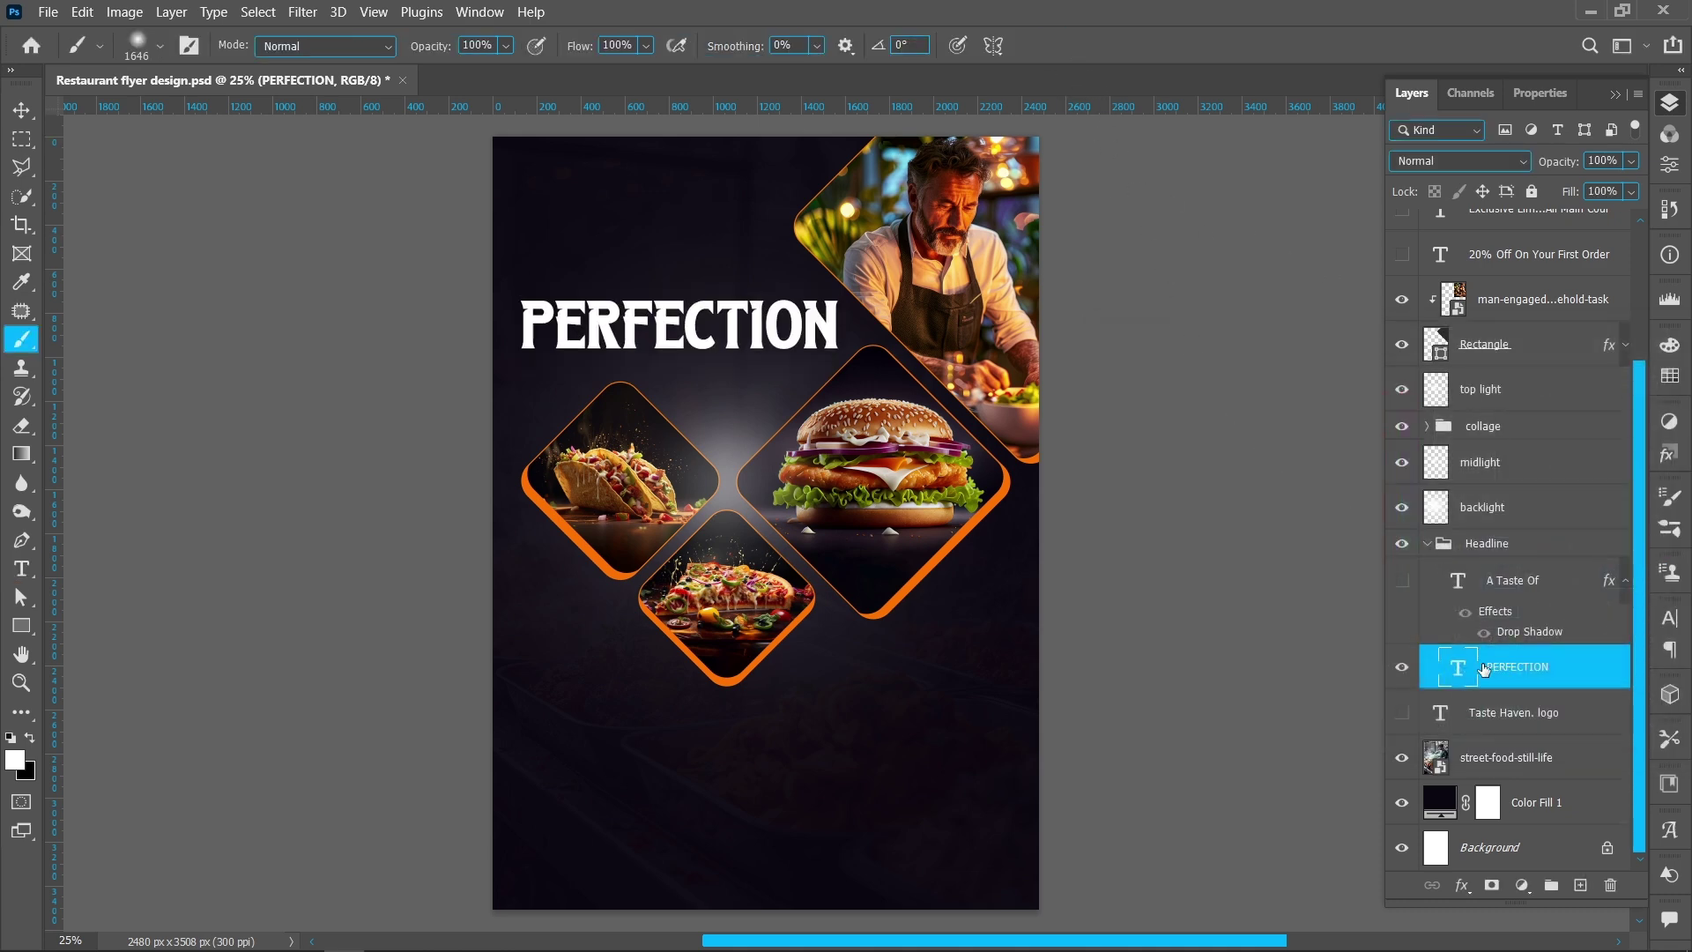
click(1402, 582)
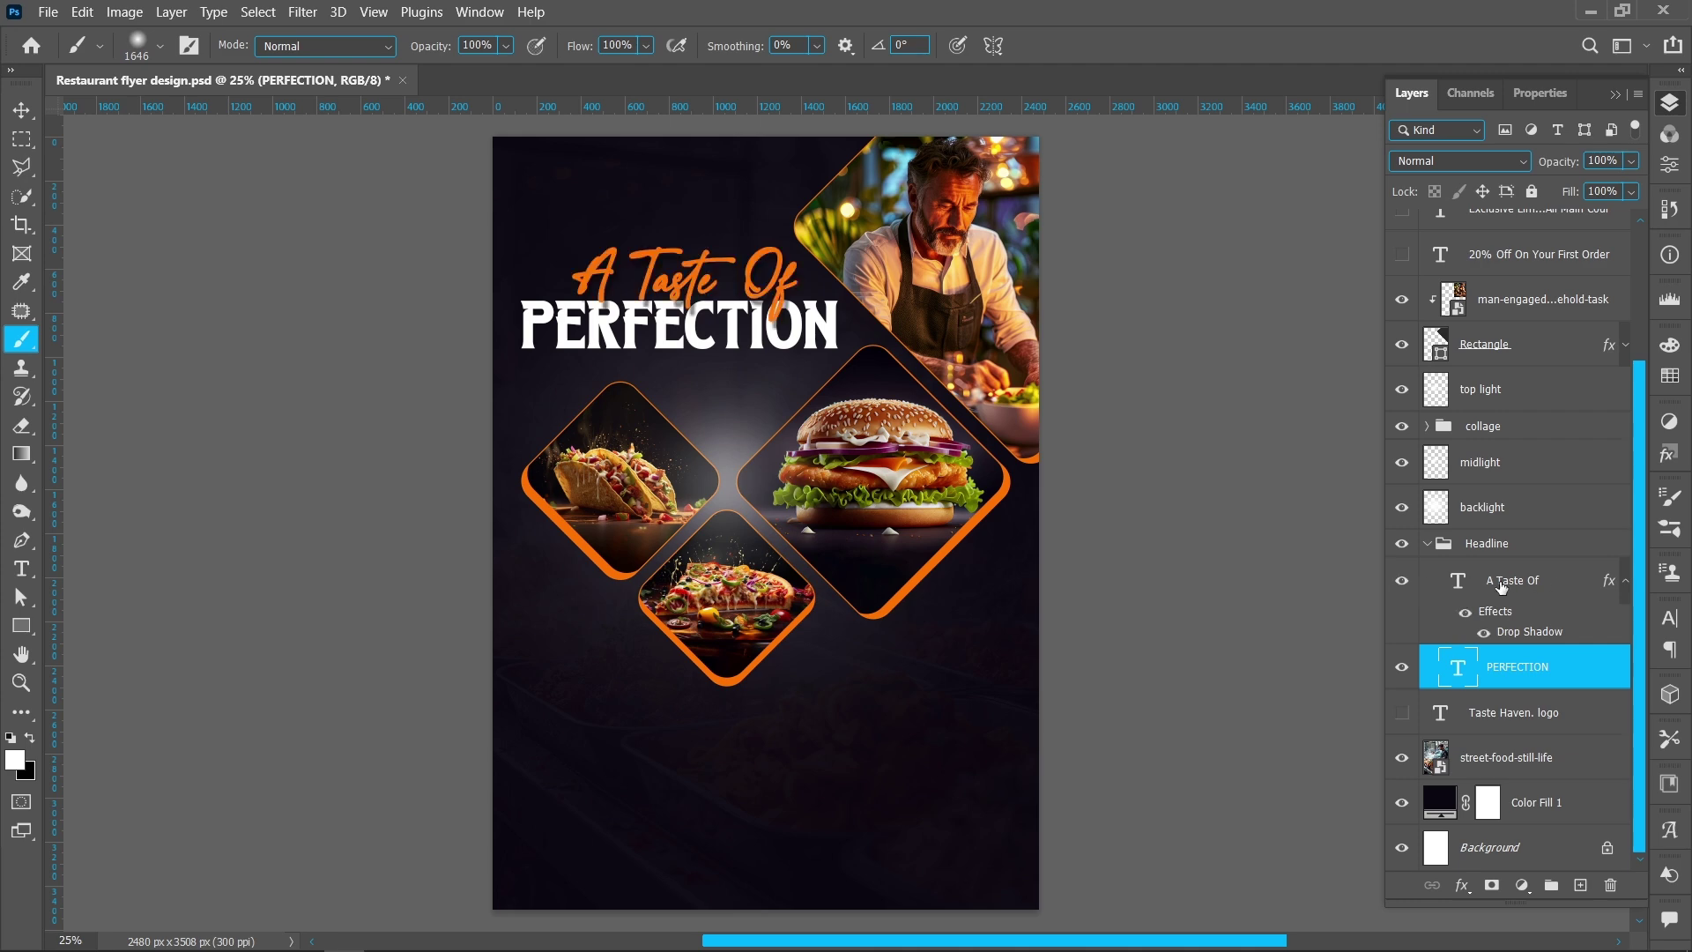
Step: Recolour the A Taste Of text to orange #ff7200
click(1457, 583)
double_click(1457, 583)
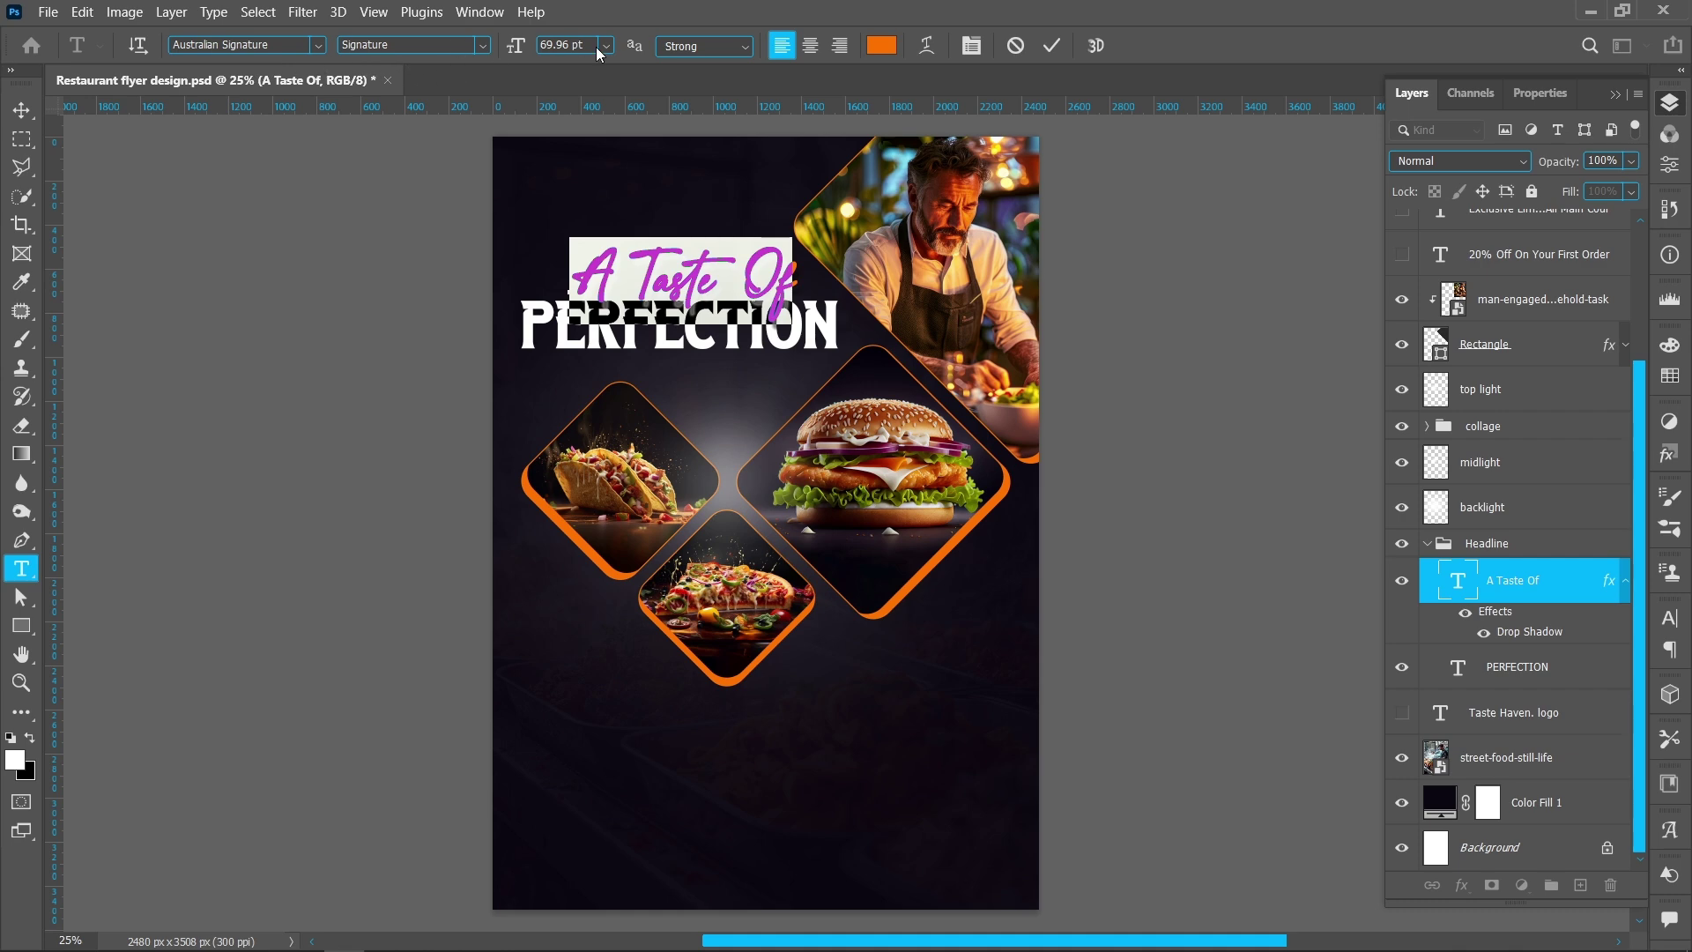
click(883, 47)
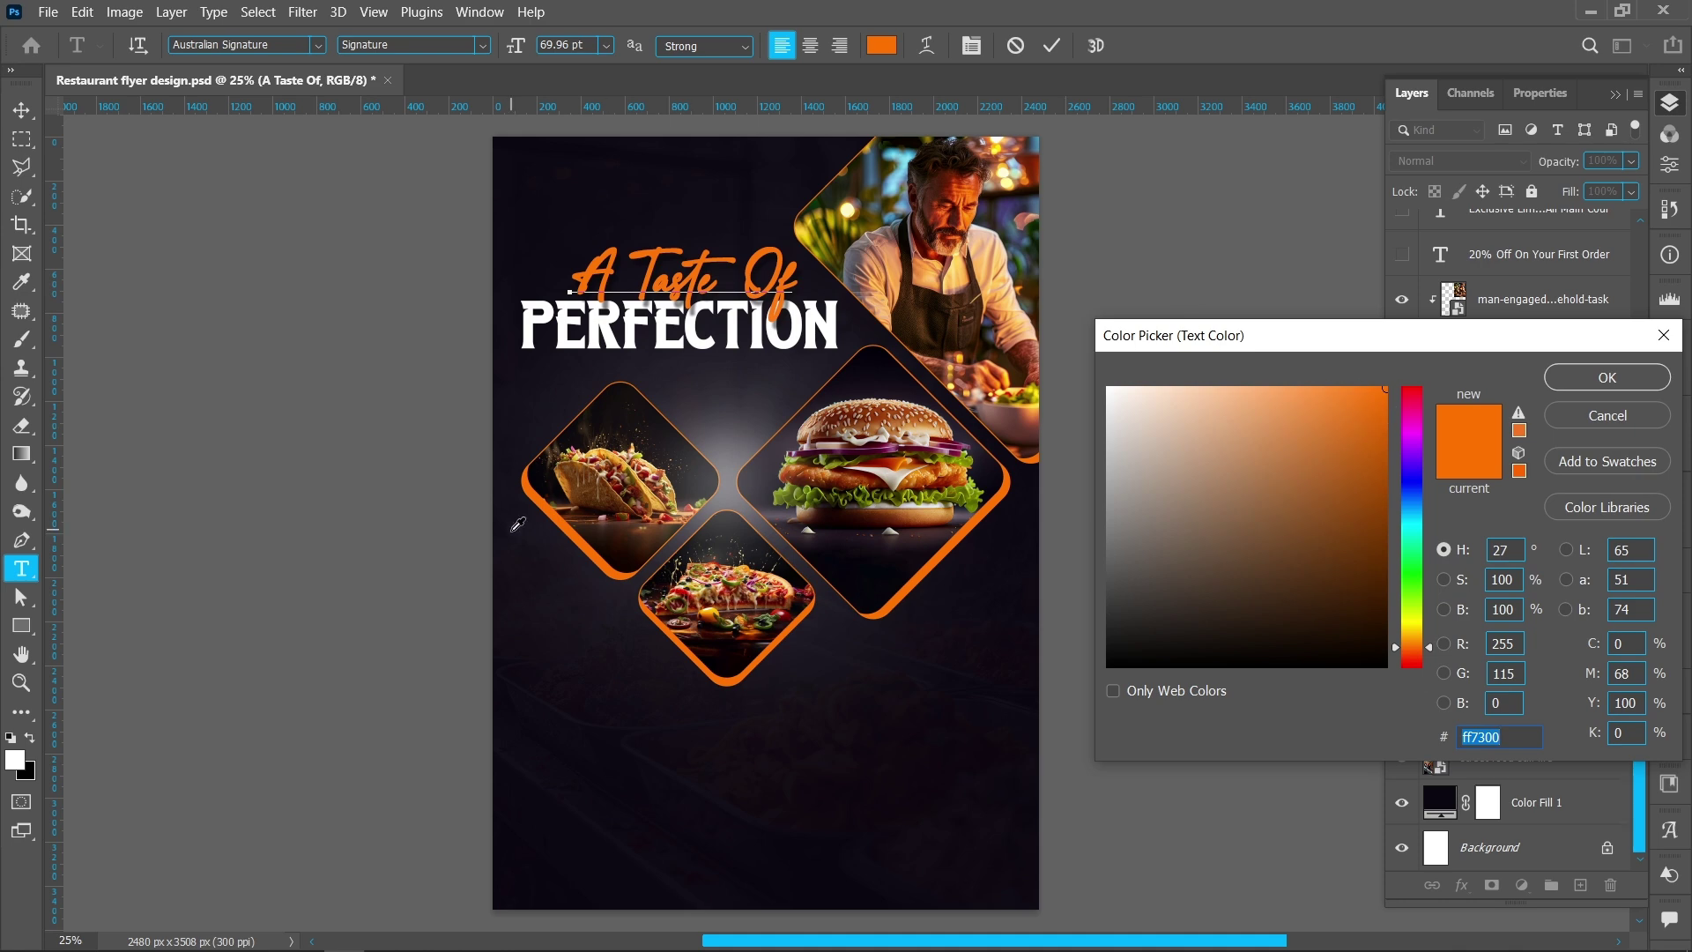
text(ff7200)
click(1626, 378)
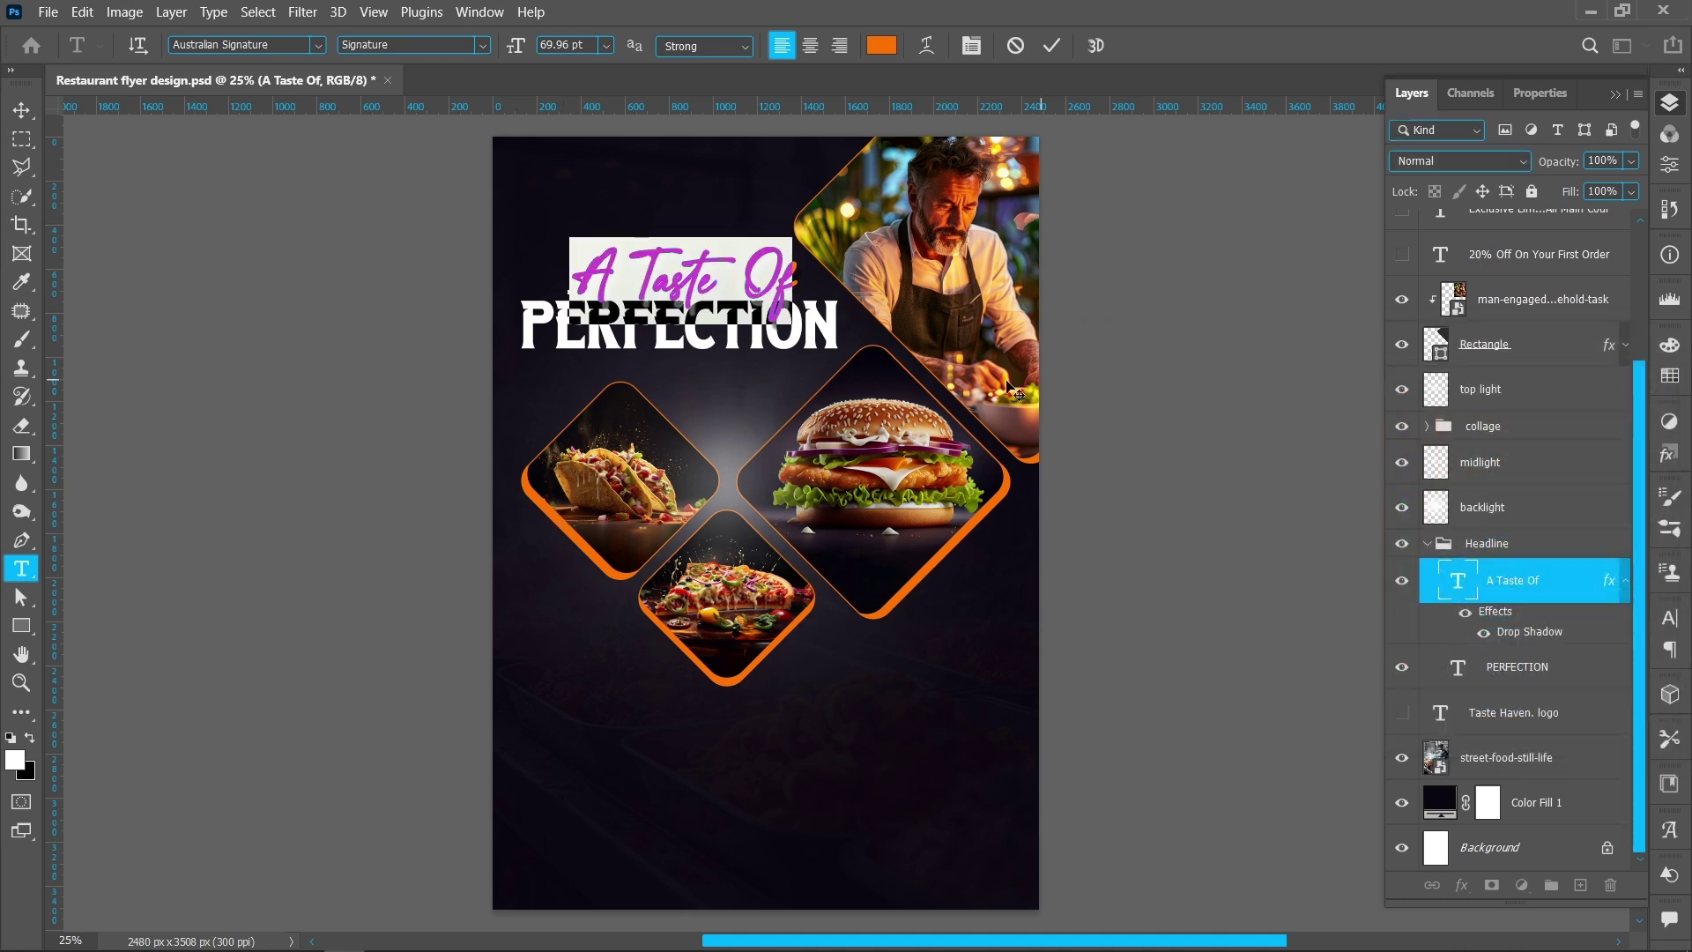
click(1055, 48)
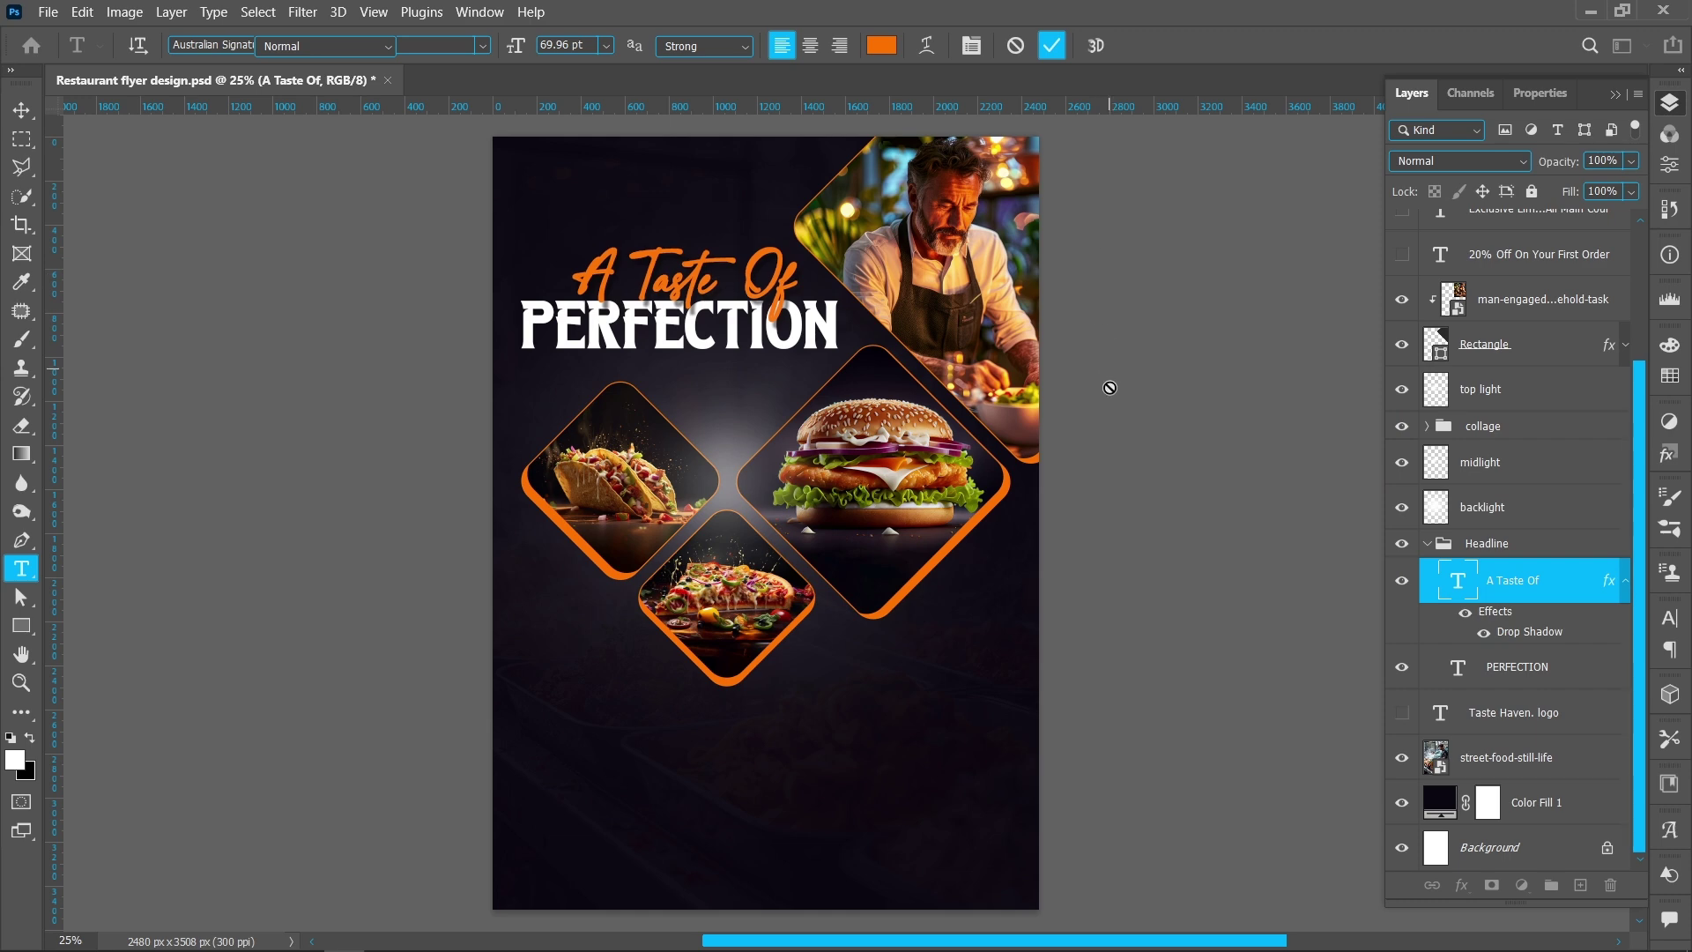
key(b)
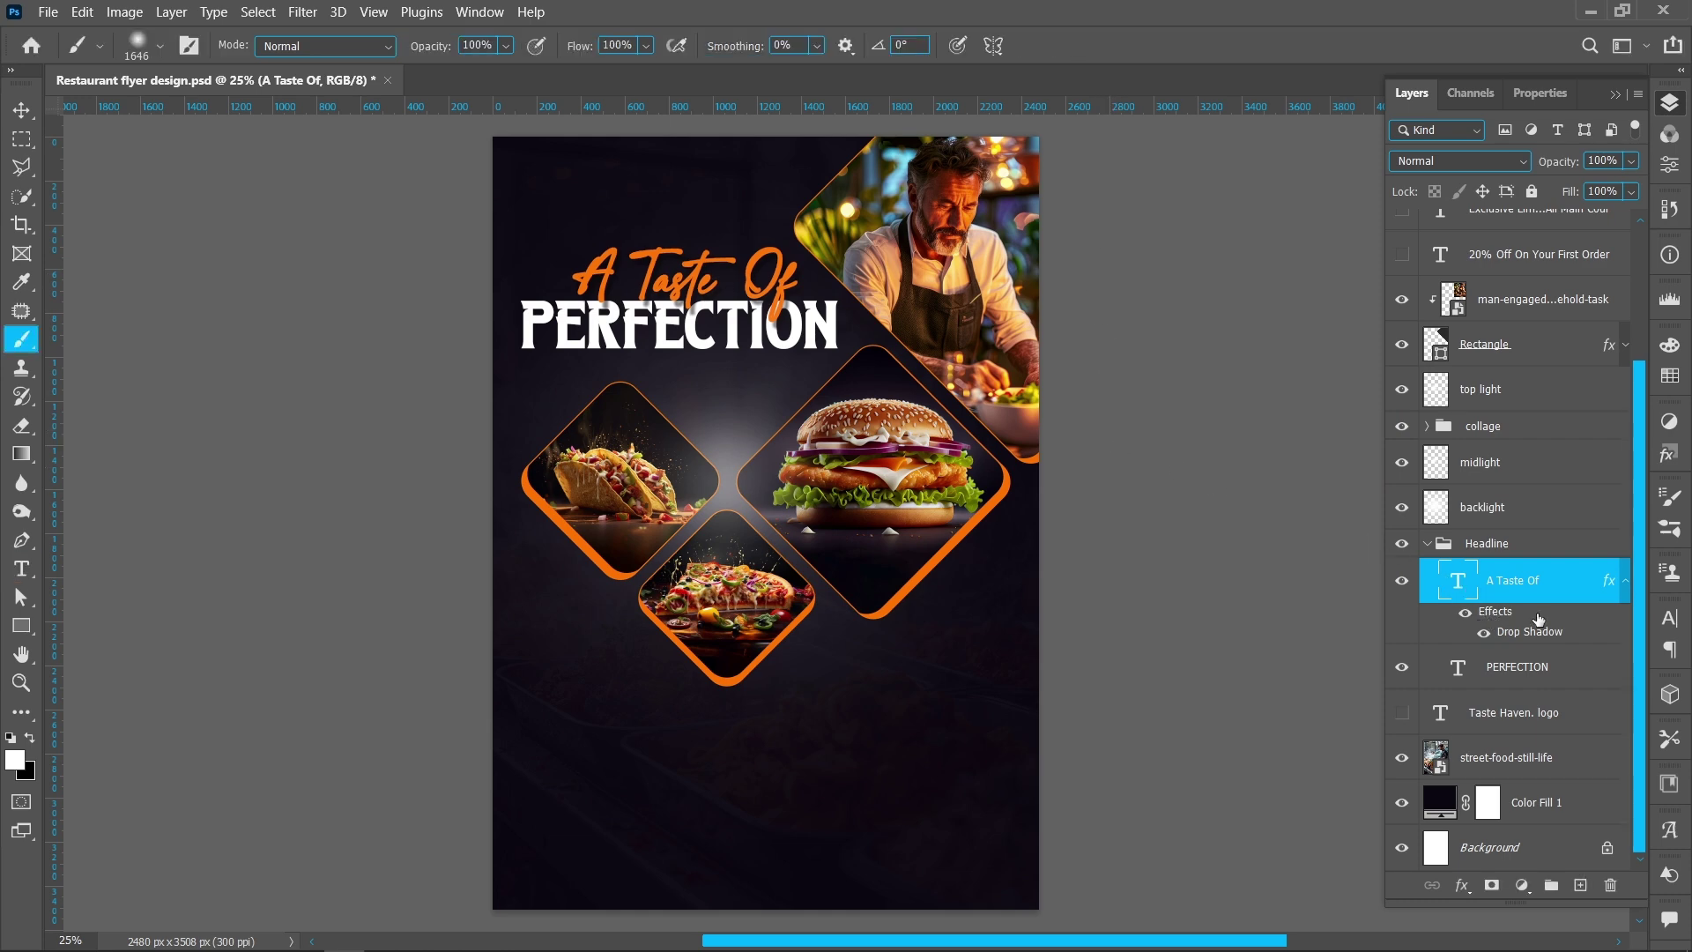
Step: Confirm the A Taste Of drop shadow, collapse Headline, and show the Taste Haven. logo
click(1465, 613)
click(1465, 612)
click(1463, 885)
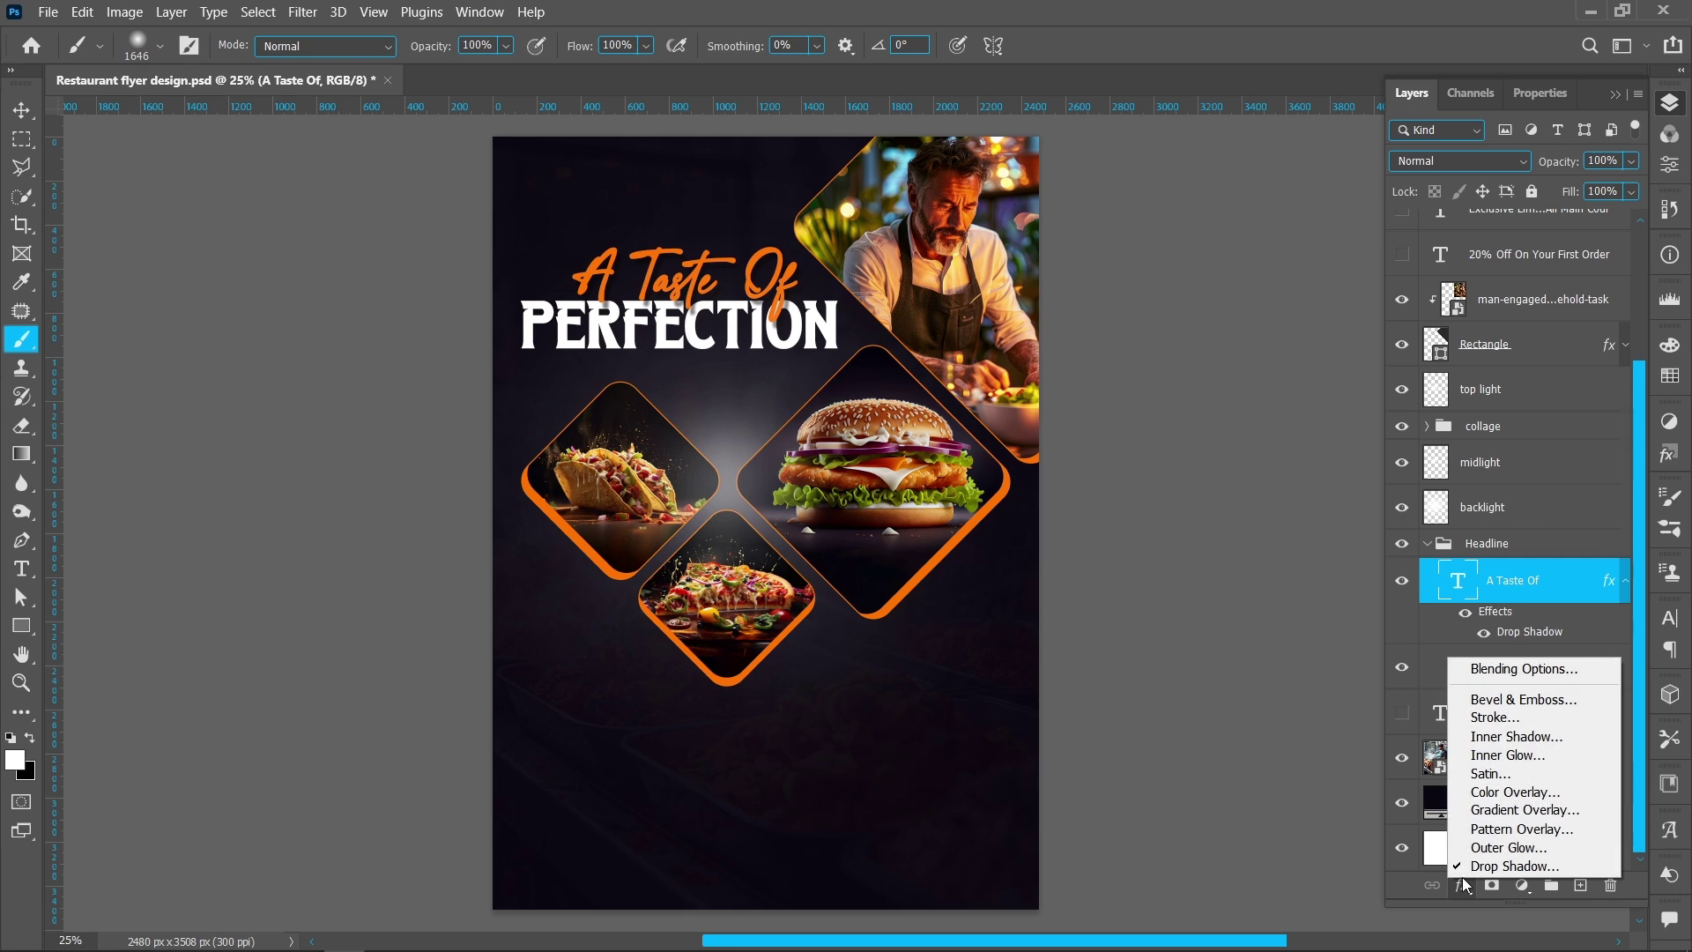
click(1509, 866)
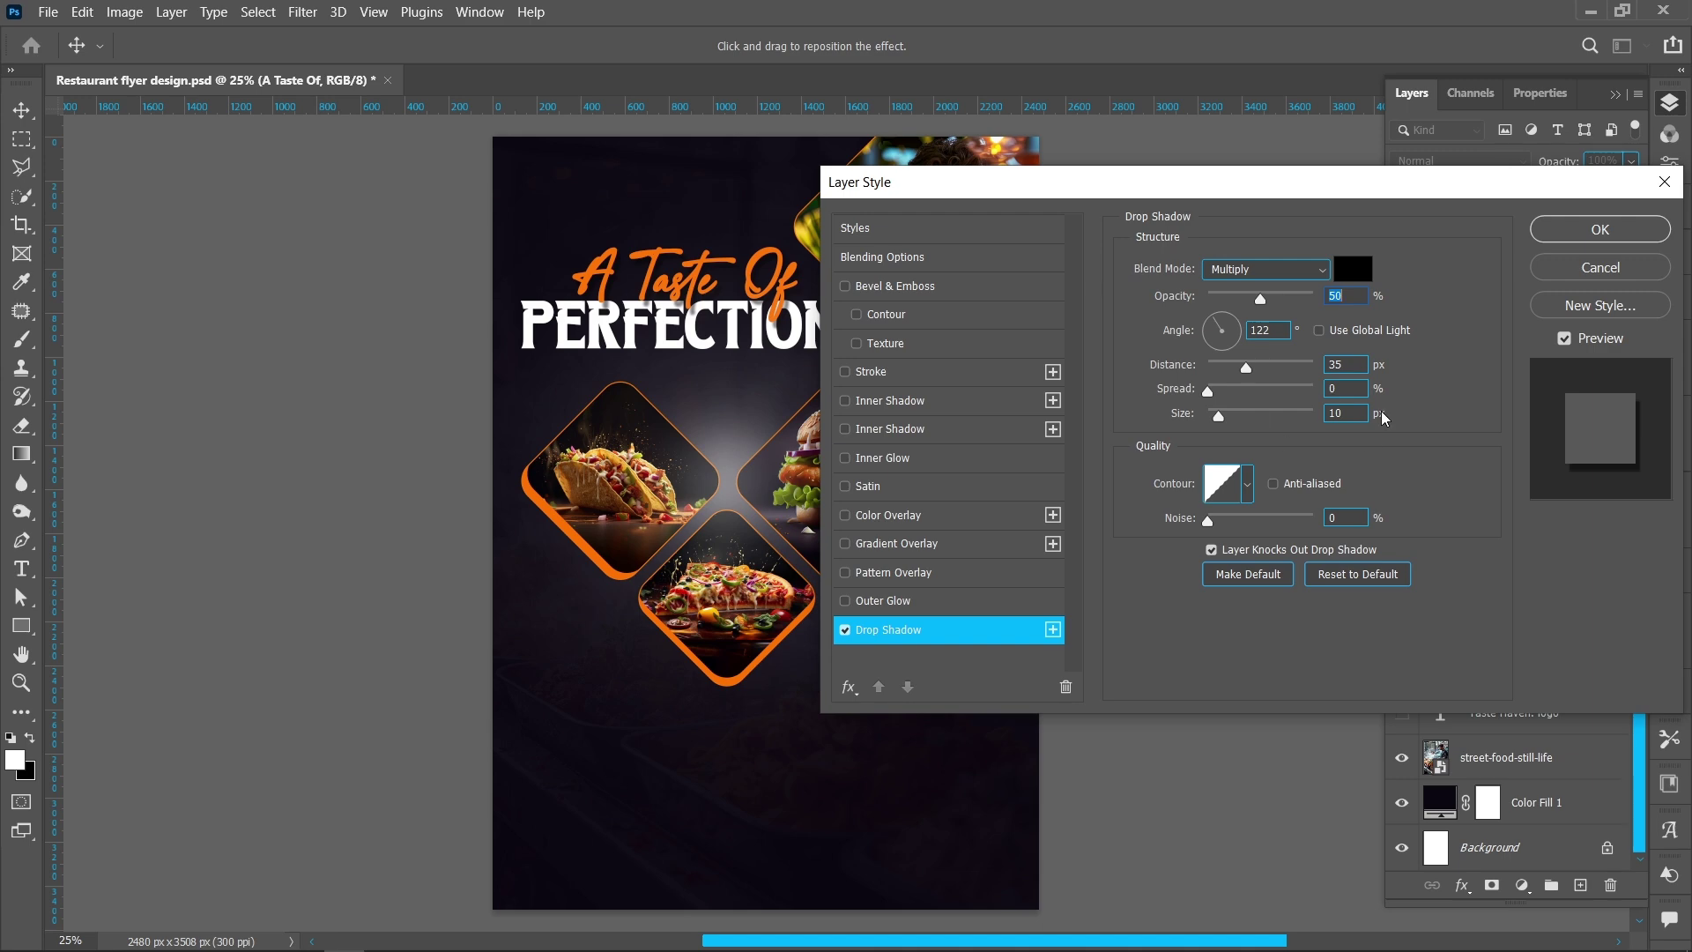
click(1603, 231)
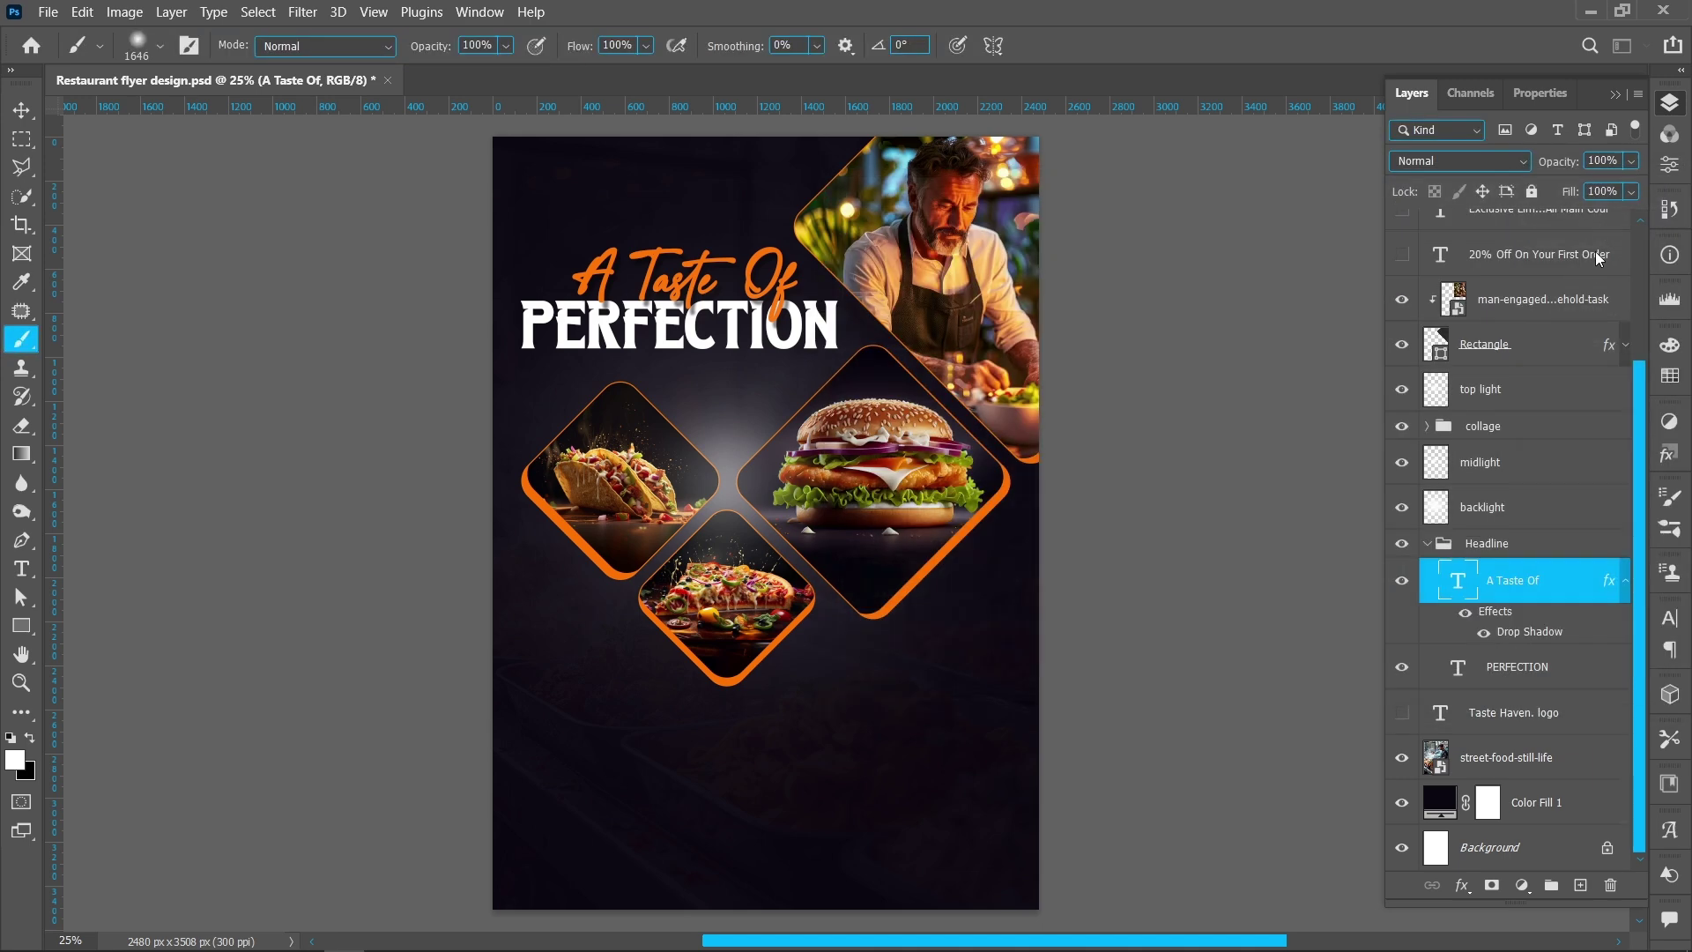
click(1627, 586)
click(1429, 587)
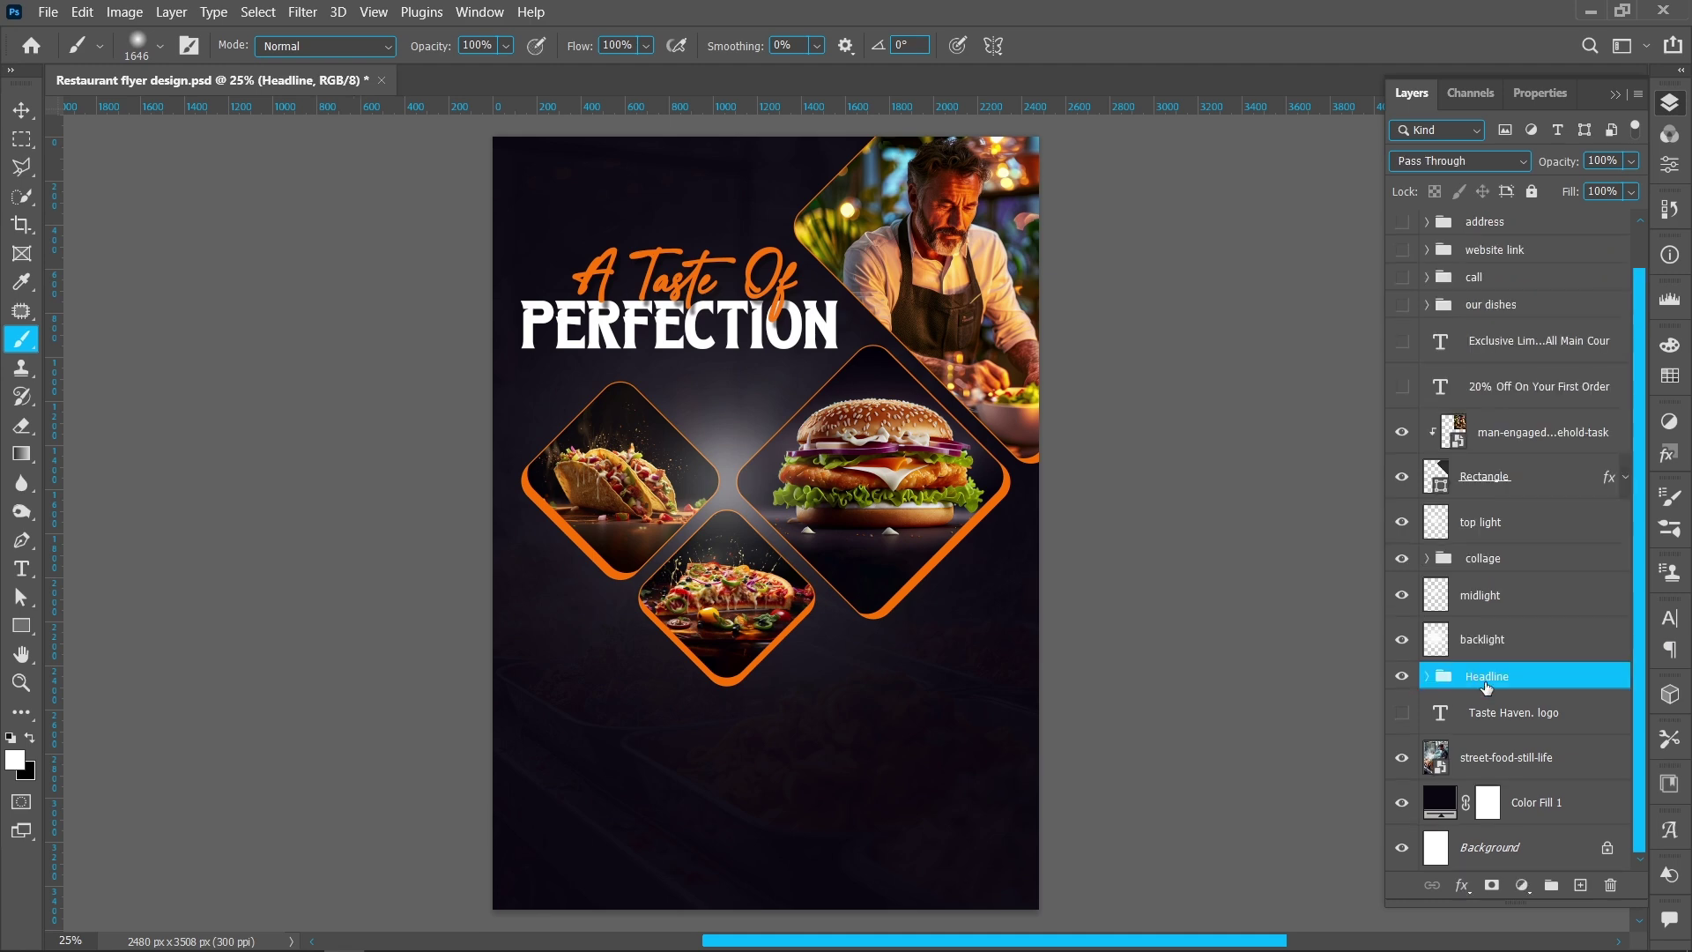
click(1403, 712)
Step: Show the 20% Off offer text and color its '20% Off' line orange
key(v)
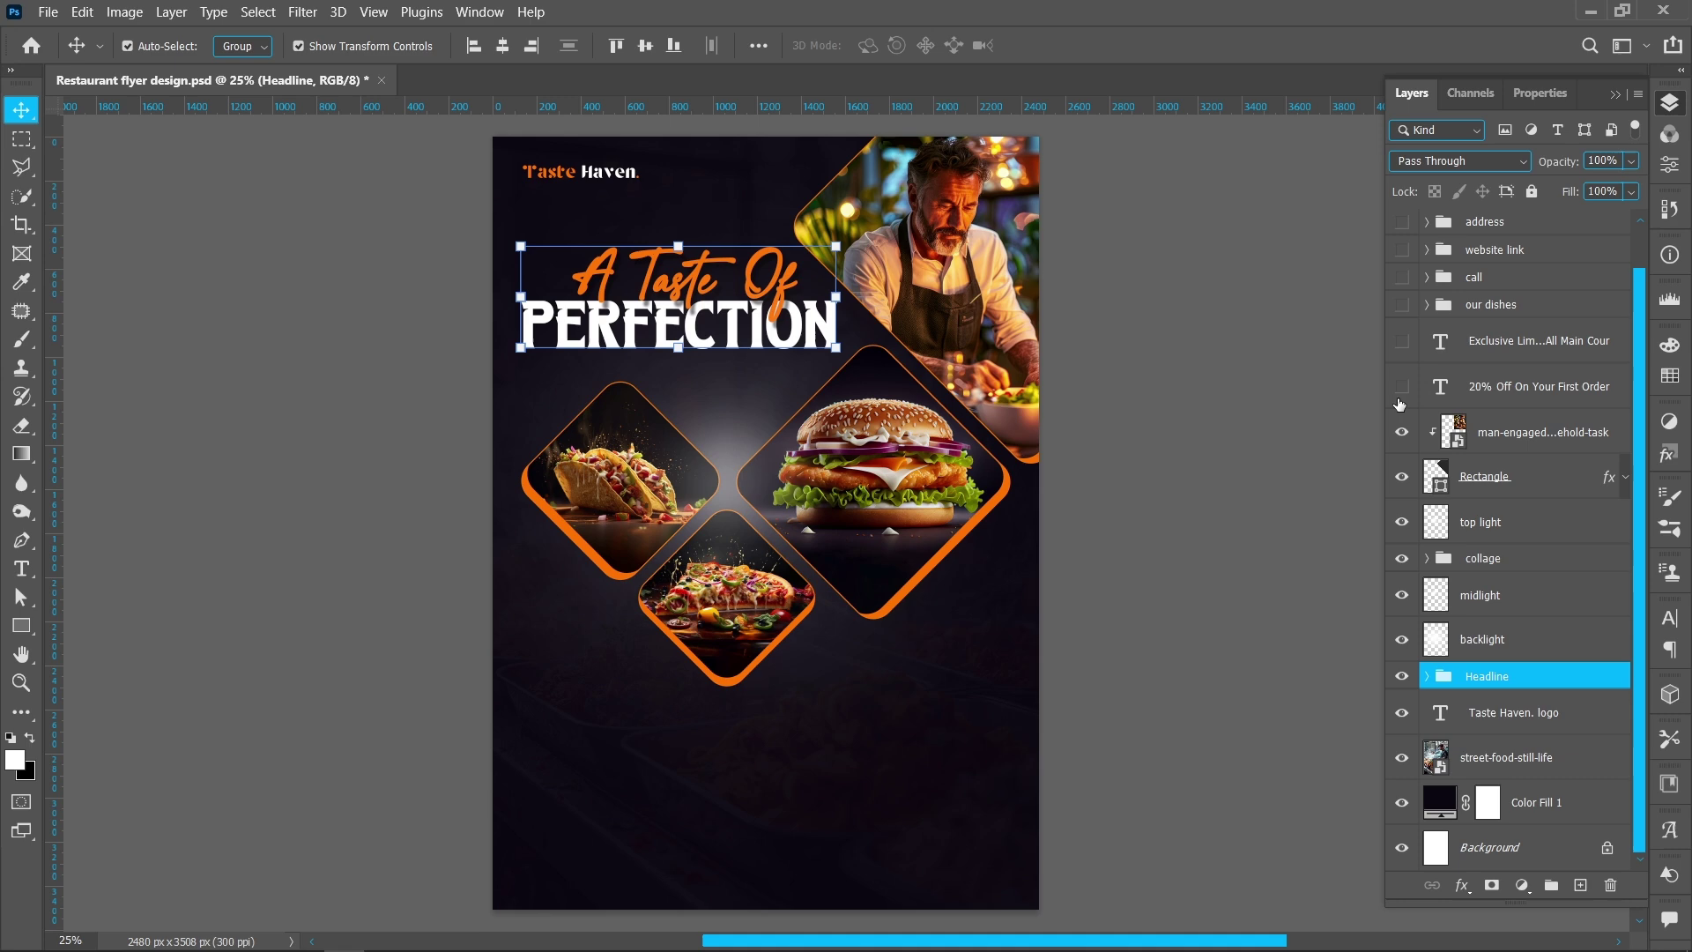
scroll(1400, 404, up, 1)
click(1401, 432)
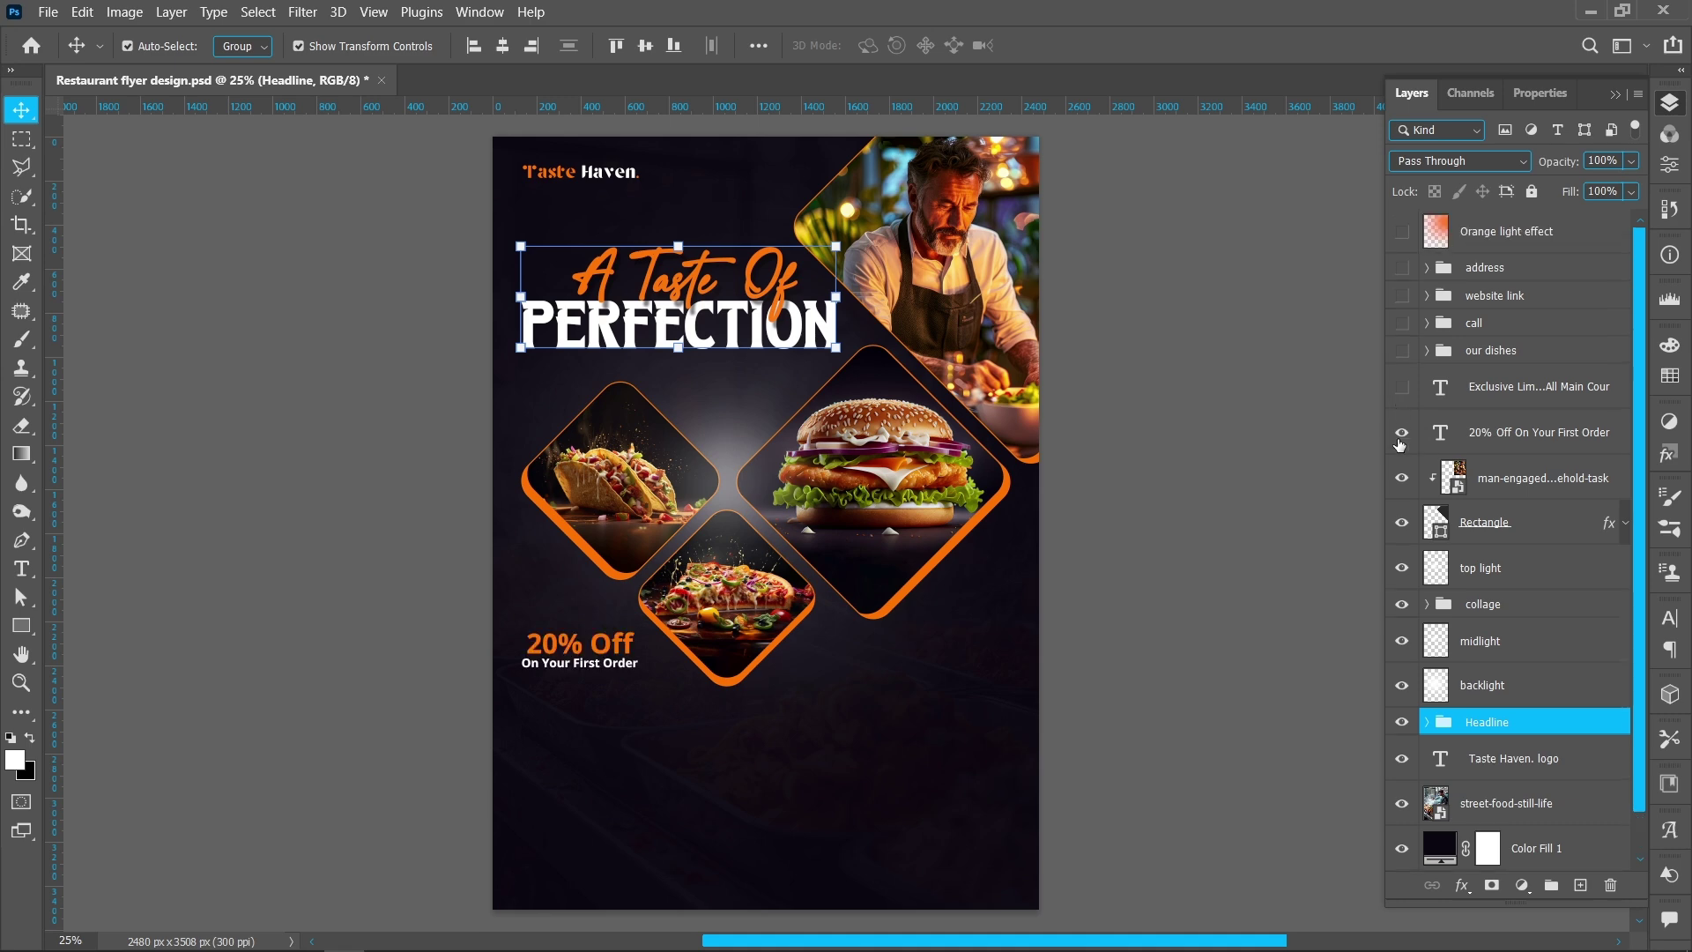
double_click(1429, 437)
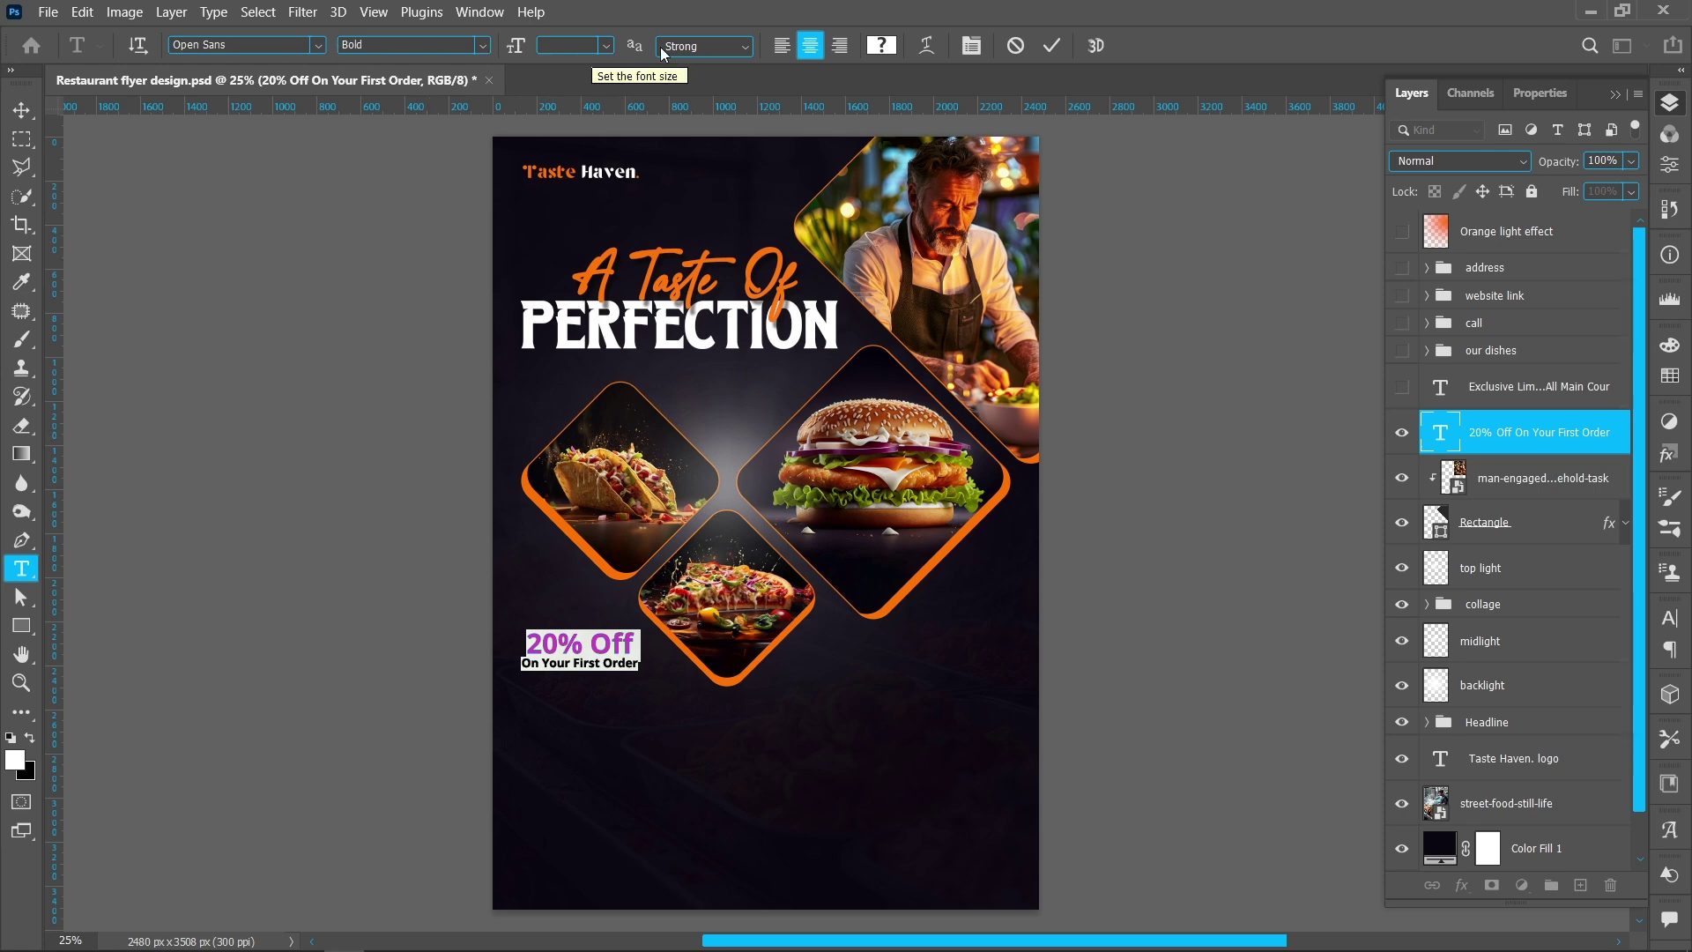
drag(526, 642, 719, 645)
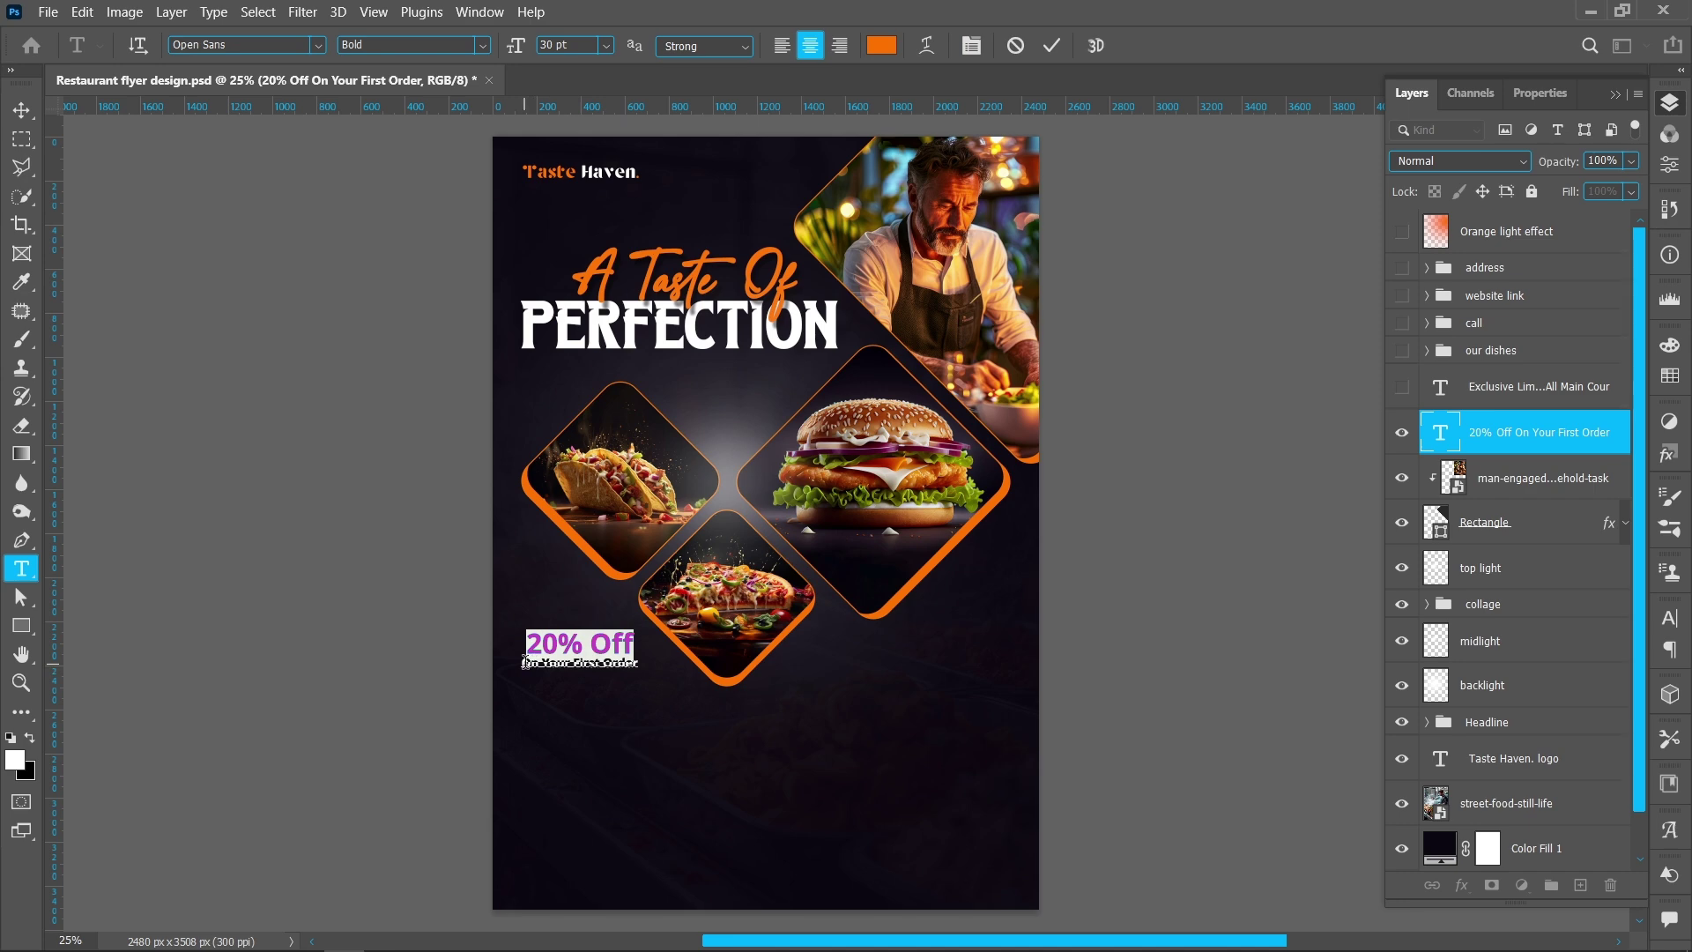
click(882, 45)
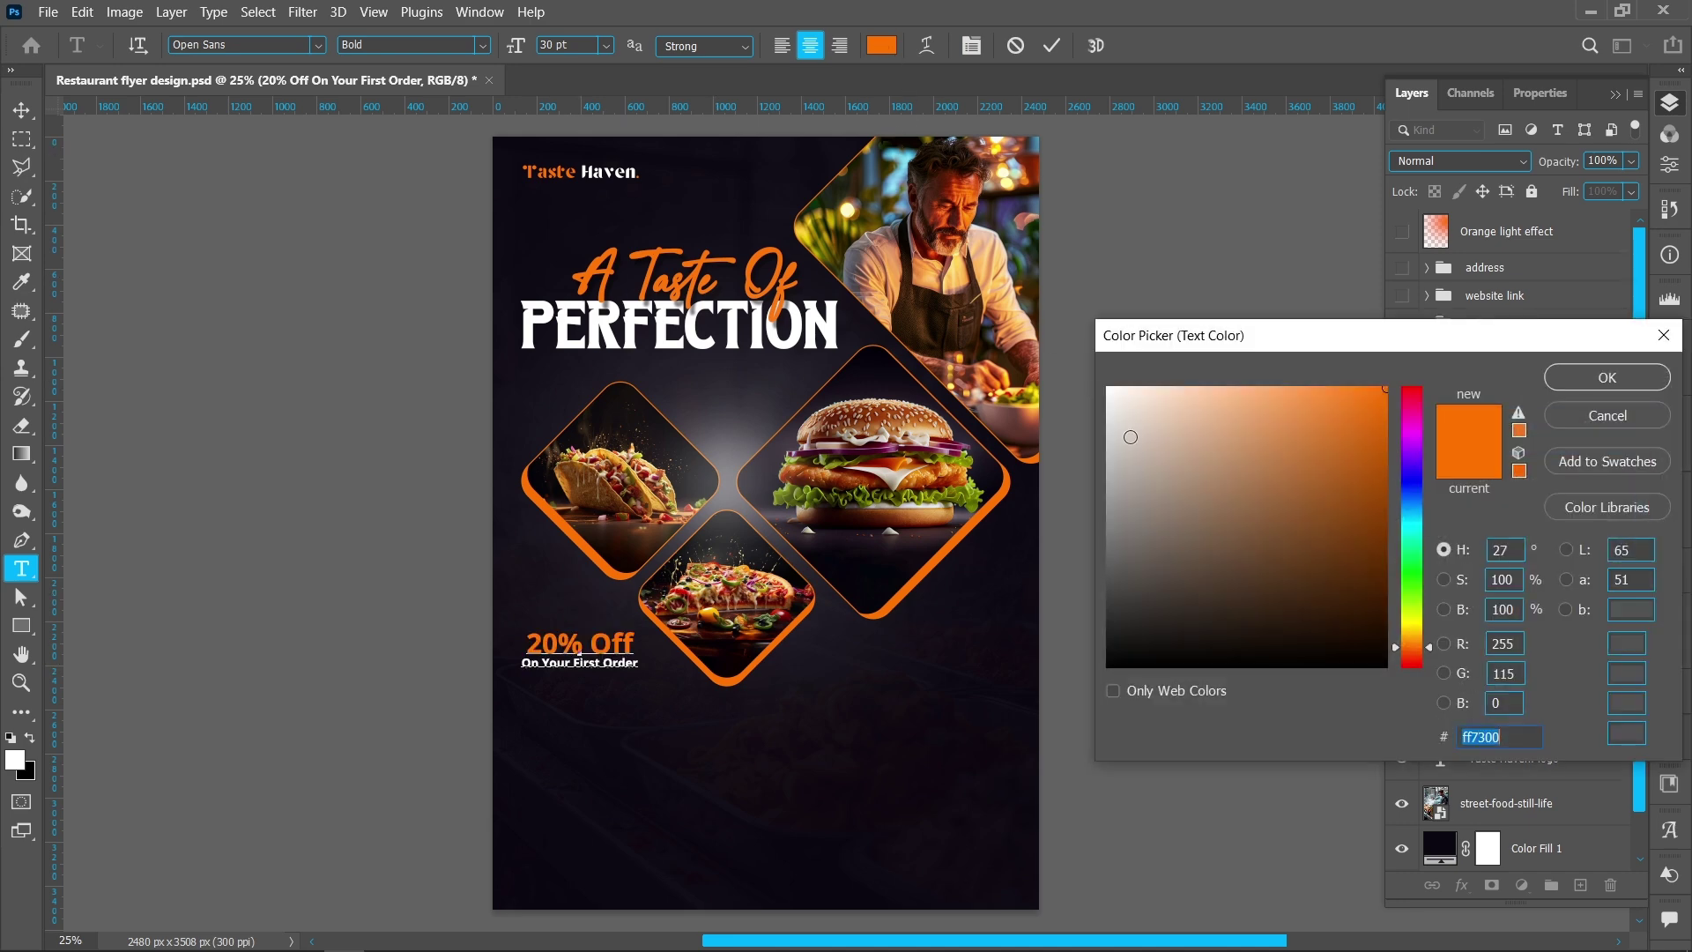
click(1562, 384)
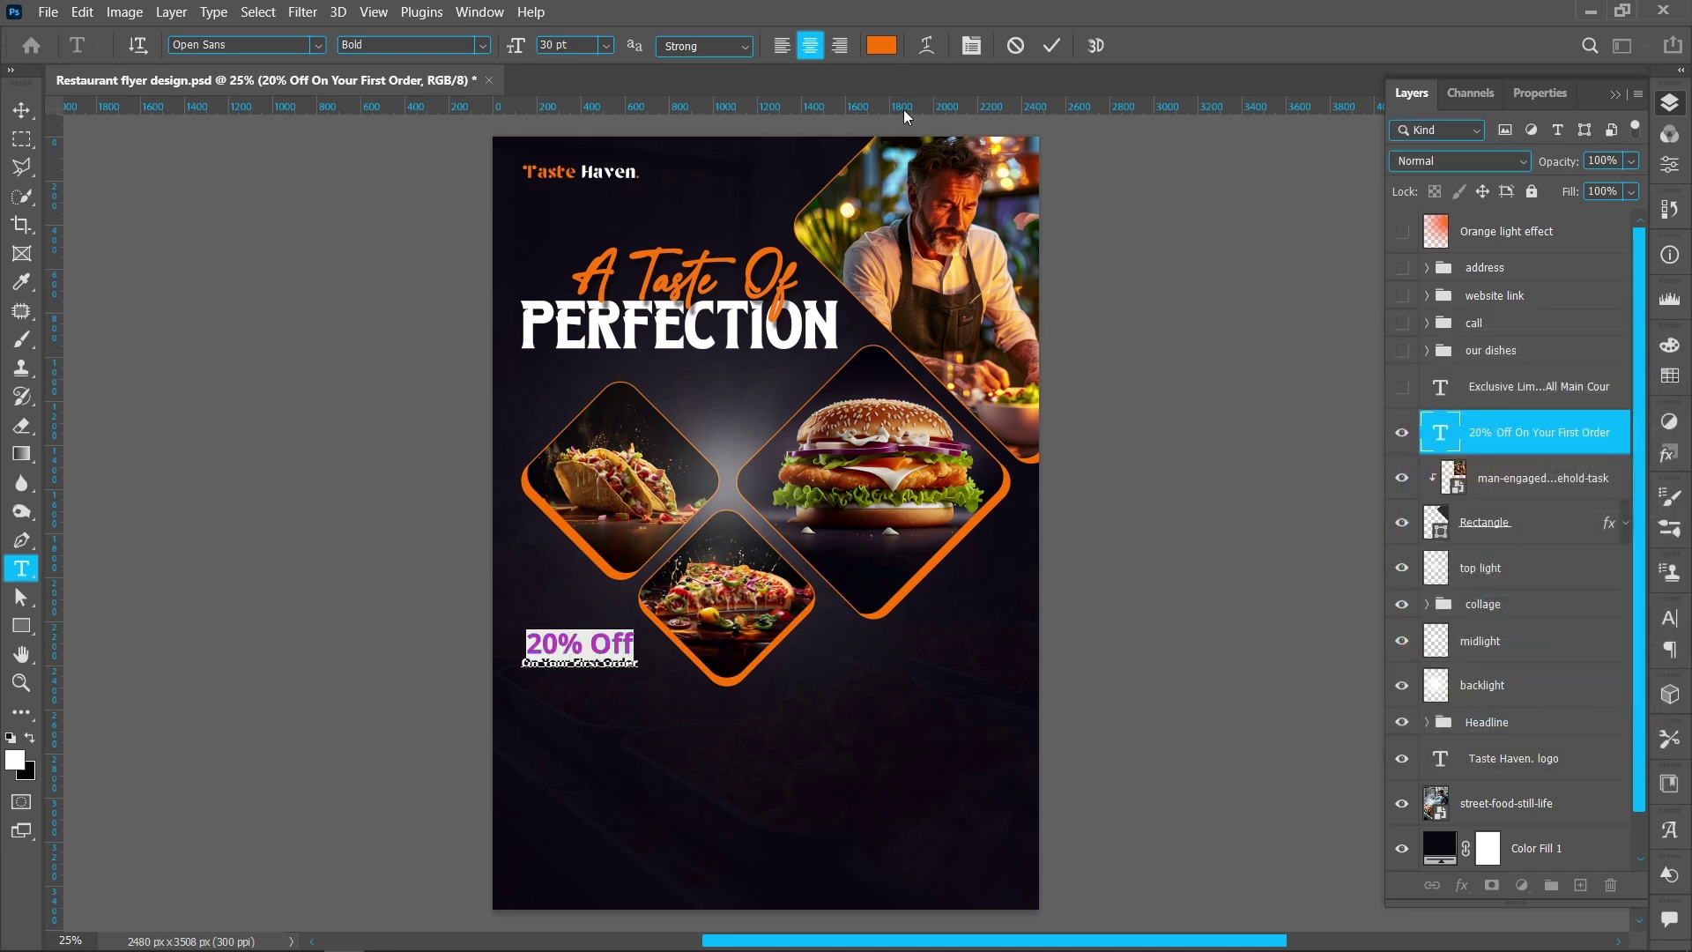
Step: Commit the 20% Off offer text and show the Exclusive Limited-Time Offer layer
drag(521, 662, 639, 663)
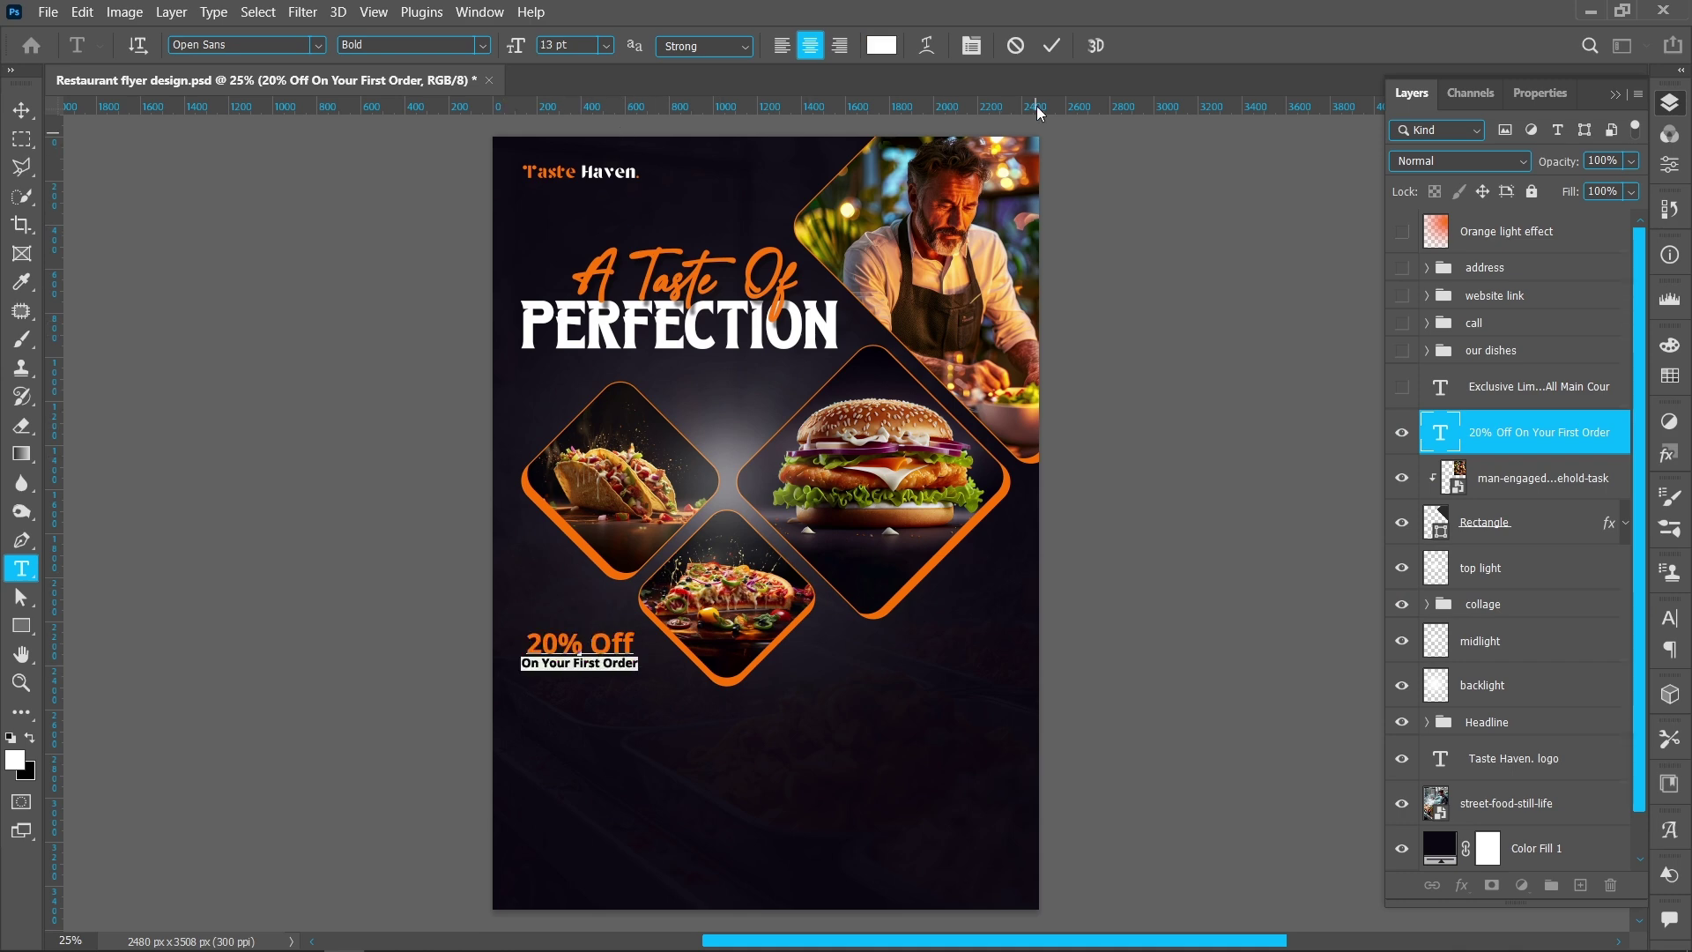
click(1049, 45)
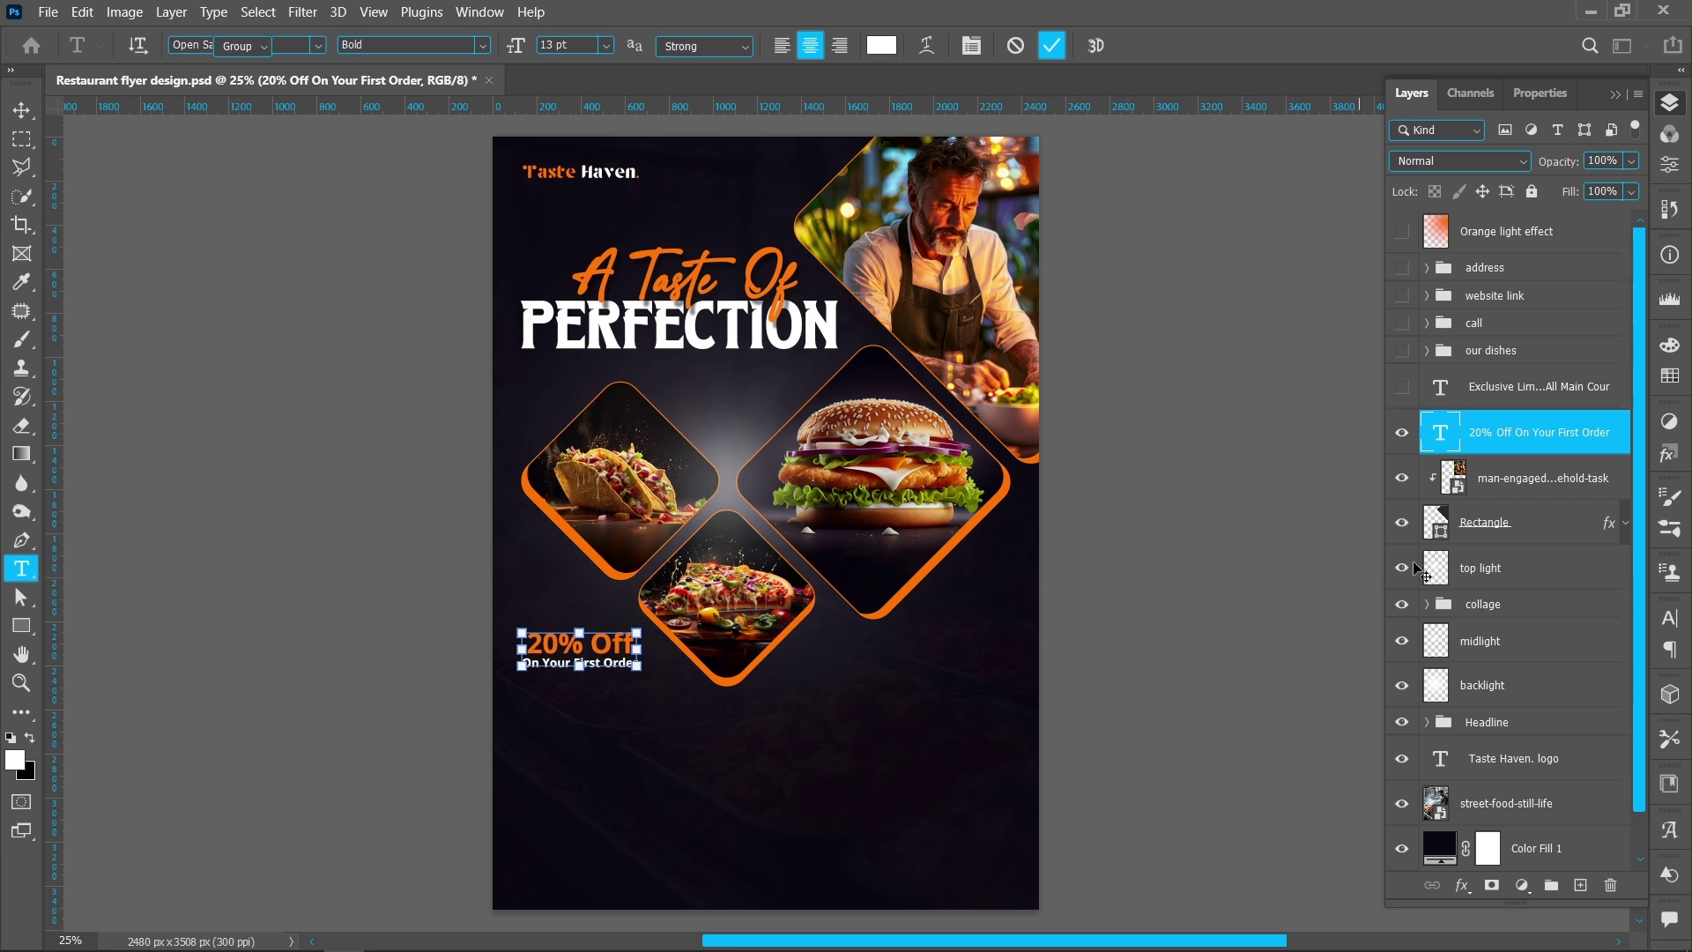
key(v)
click(1401, 388)
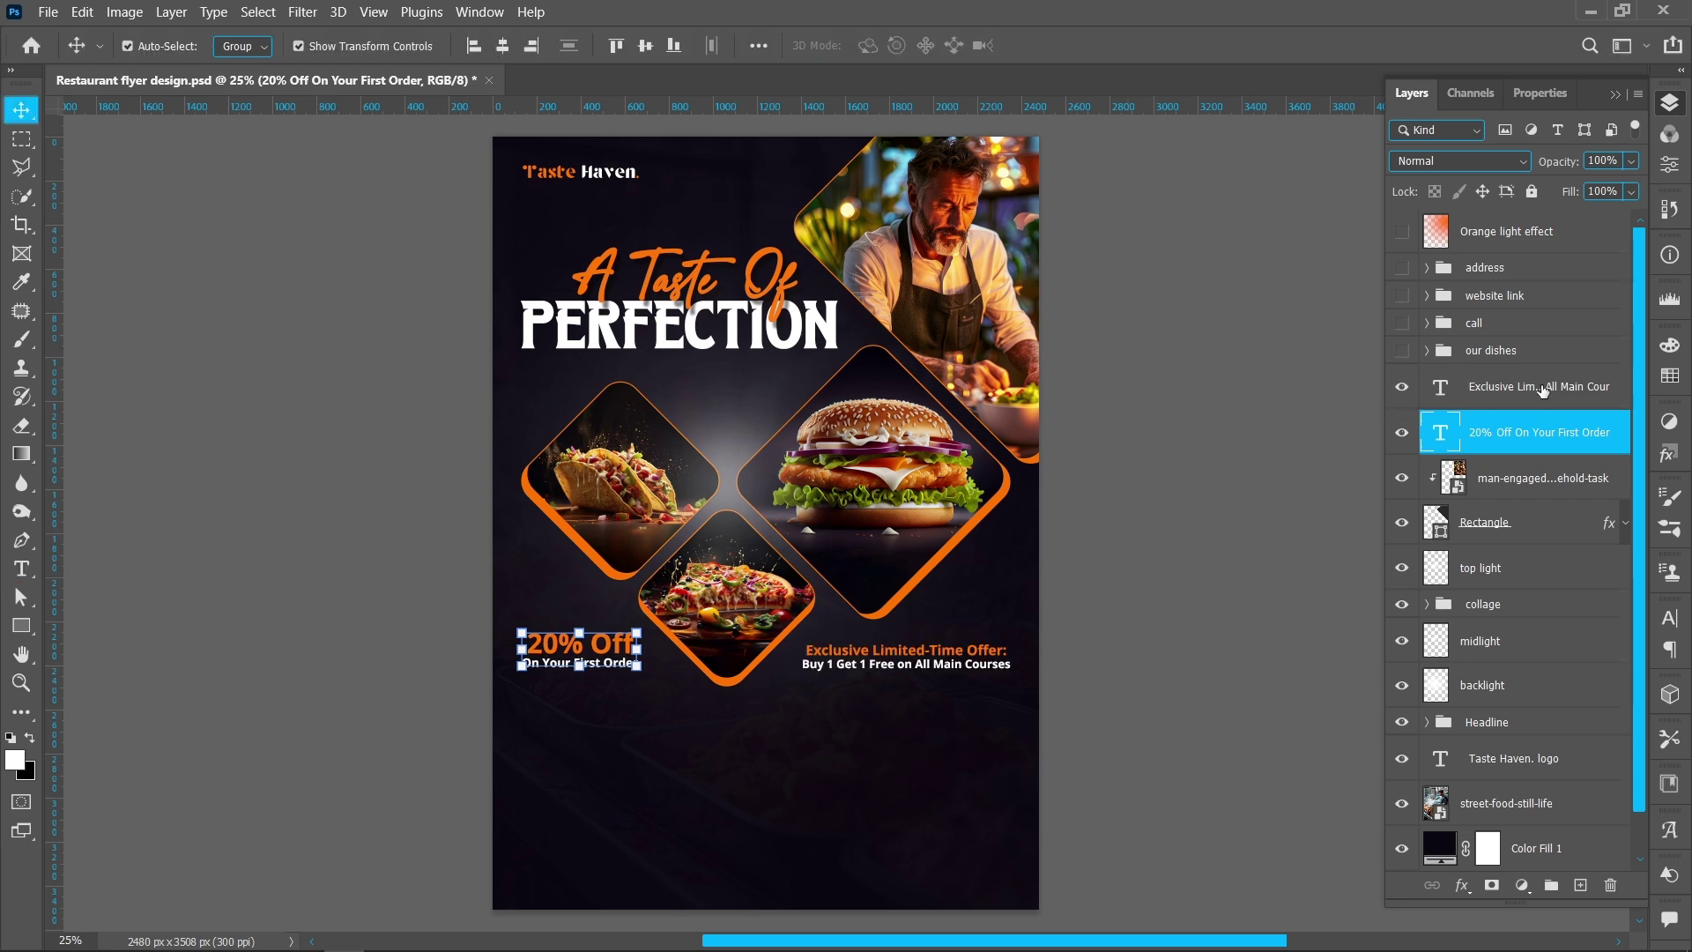
Step: Select the 'Exclusive Limited-Time Offer' first line of the offer text and commit it
click(811, 650)
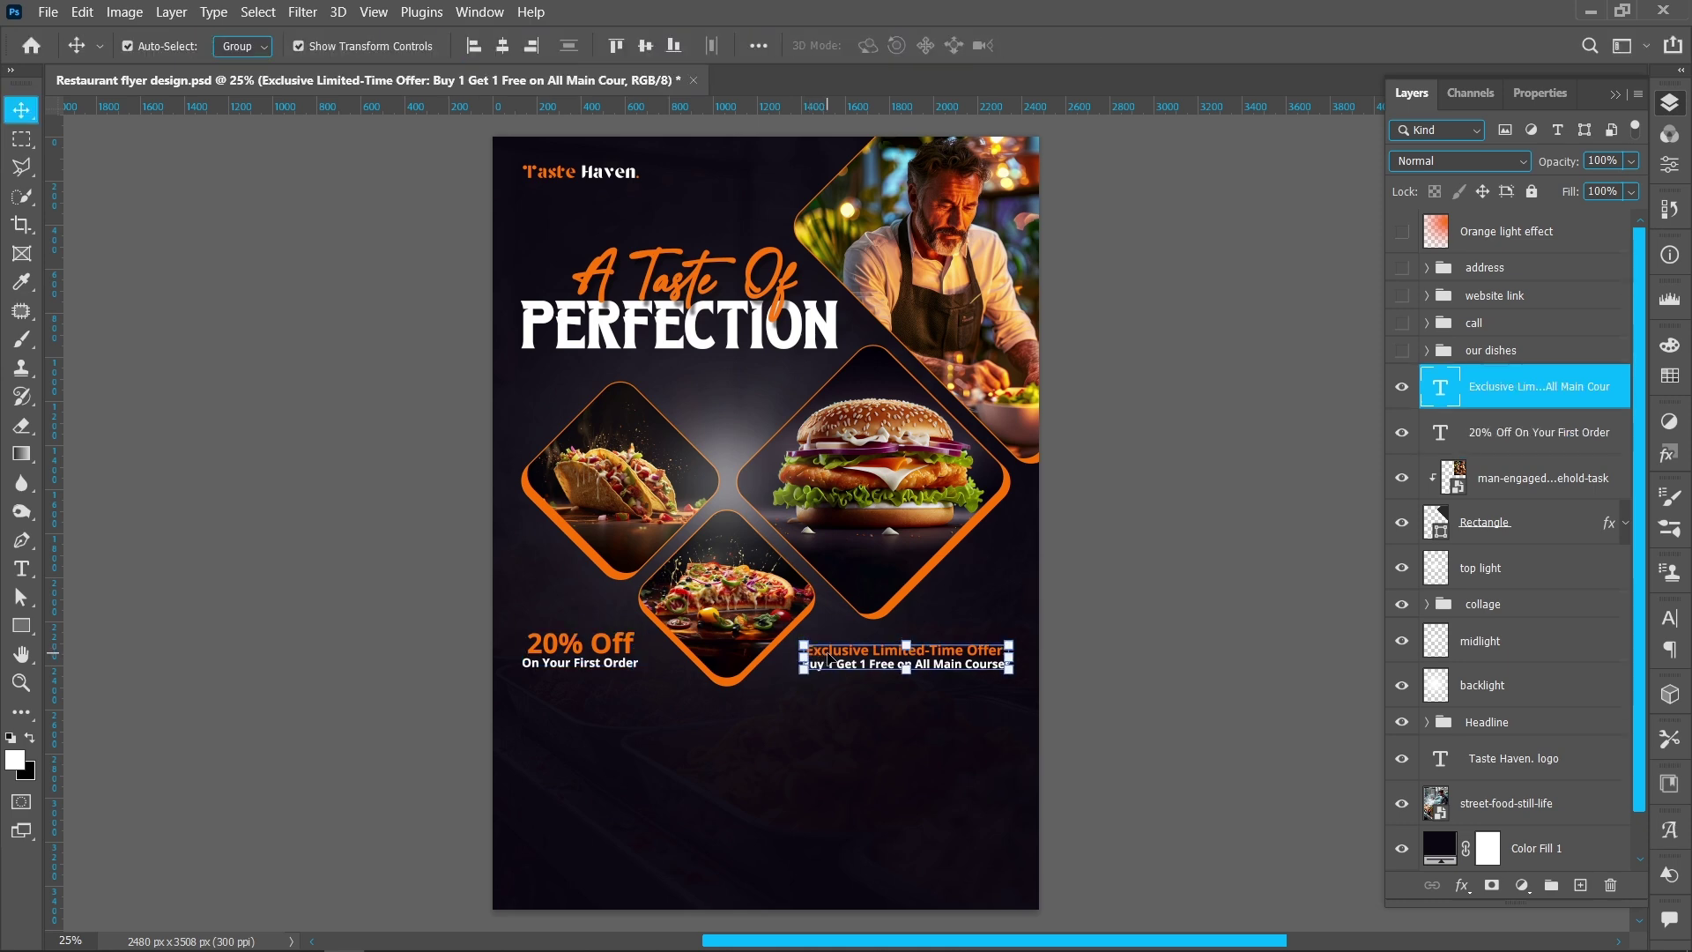
double_click(828, 657)
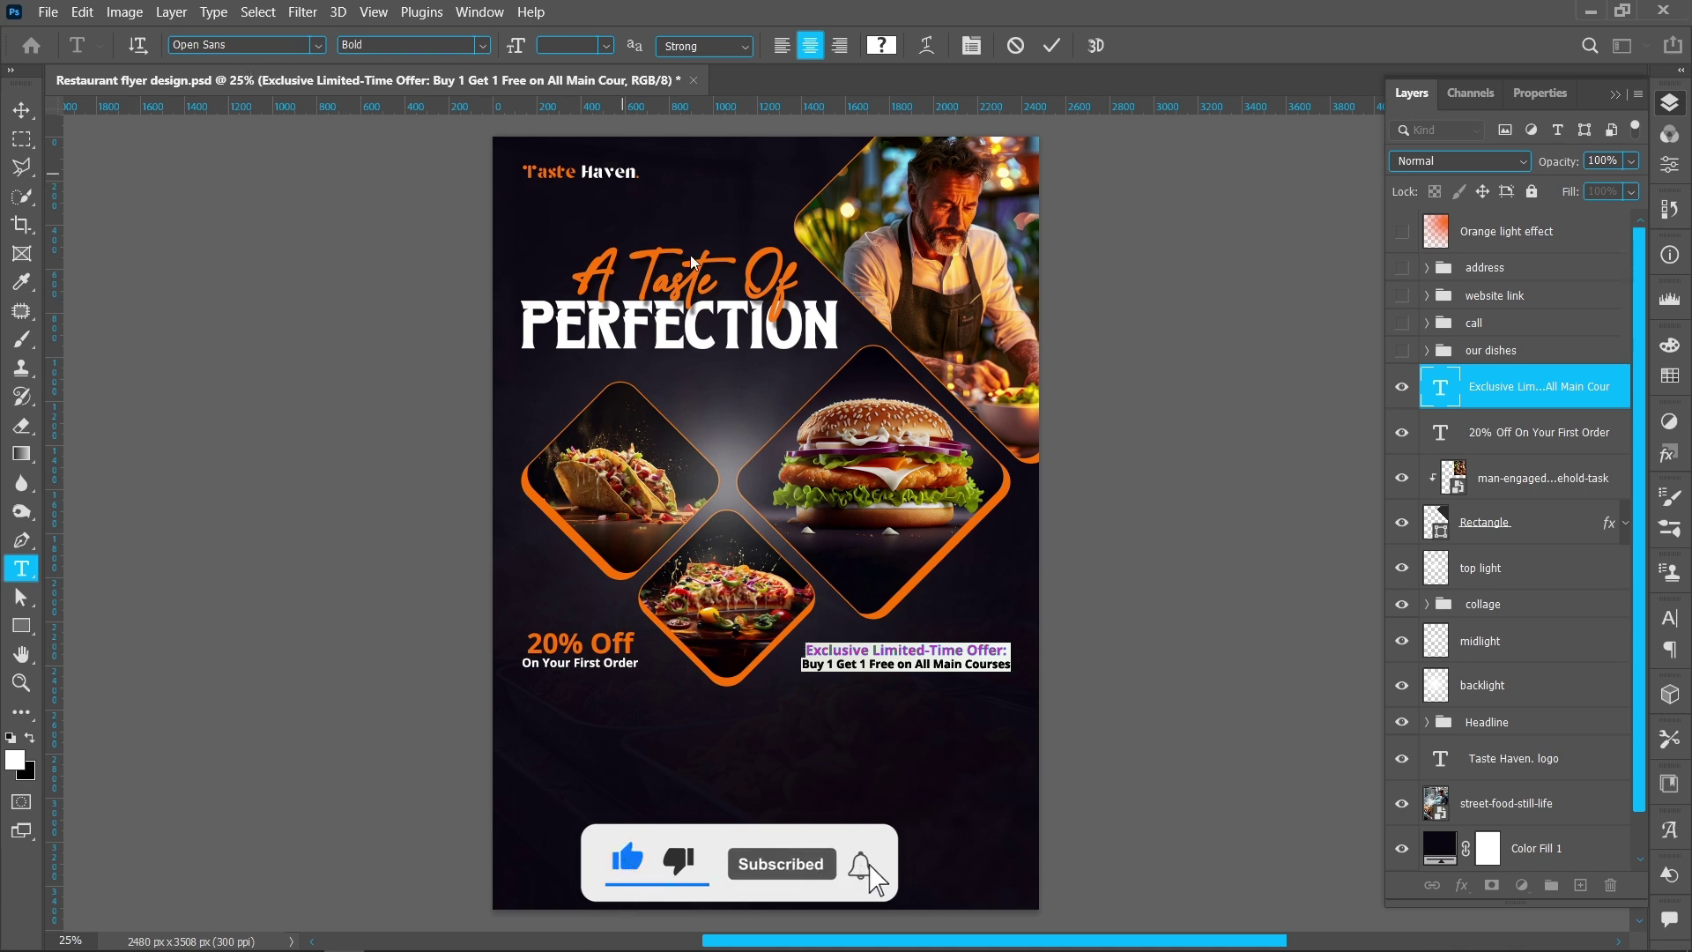
drag(805, 649, 1008, 652)
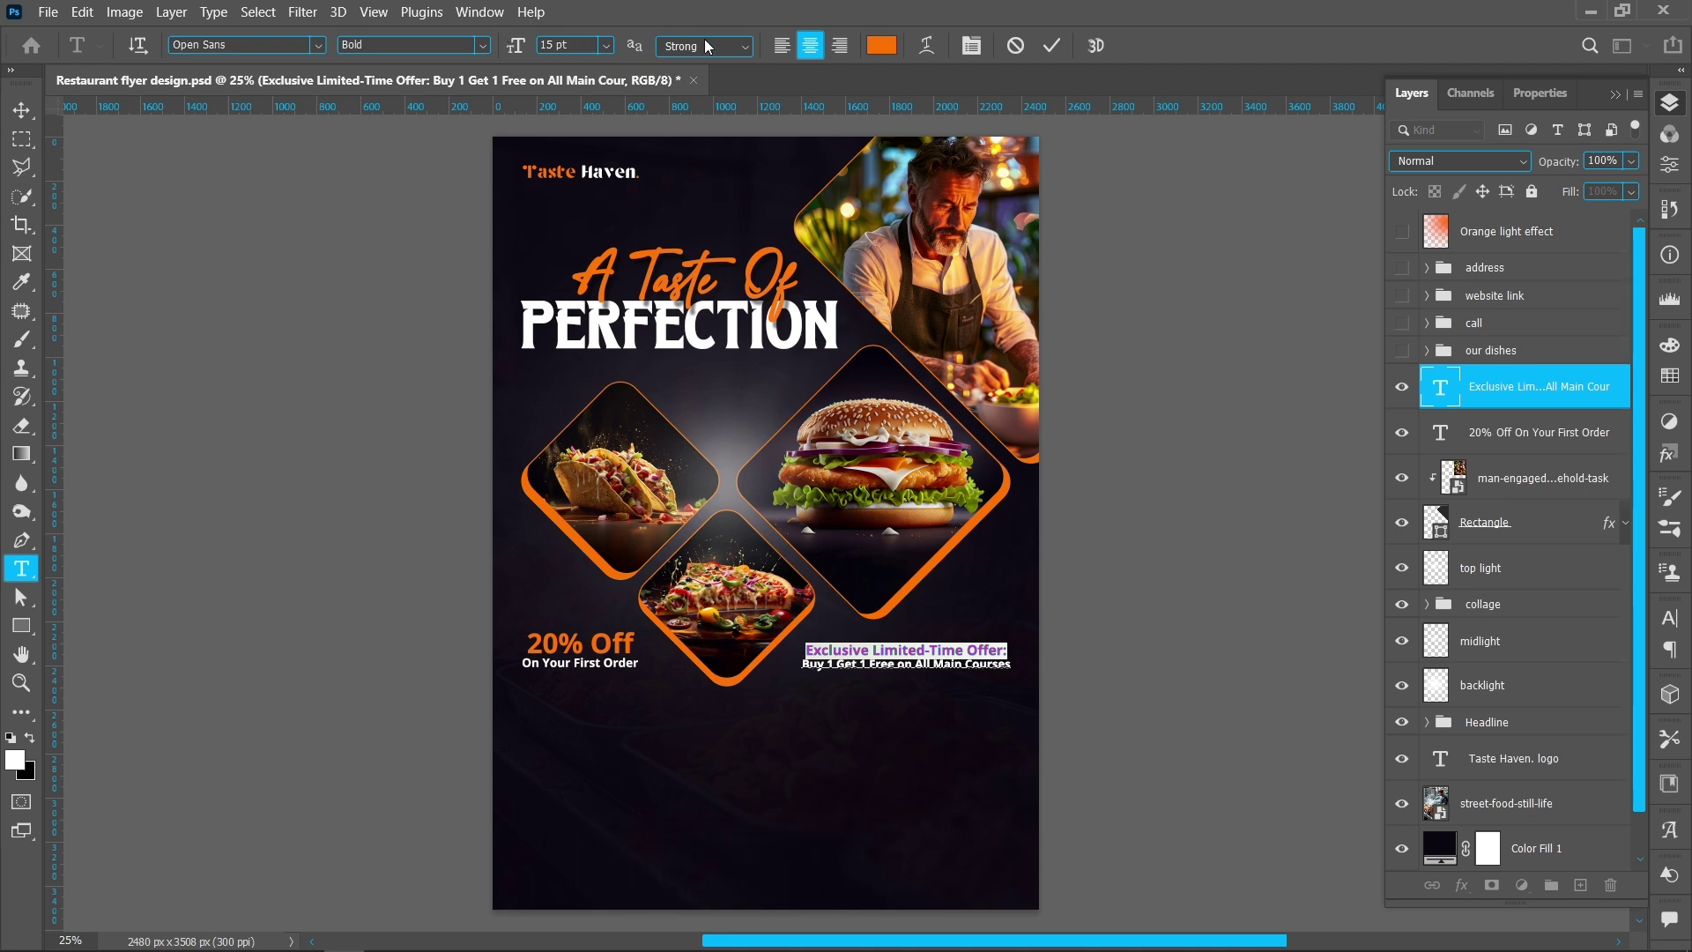
click(1051, 46)
Step: Set the 'Buy 1 Get 1 Free on All Main Courses' line to 12 pt, then show the our dishes group
double_click(817, 666)
drag(802, 665, 1040, 666)
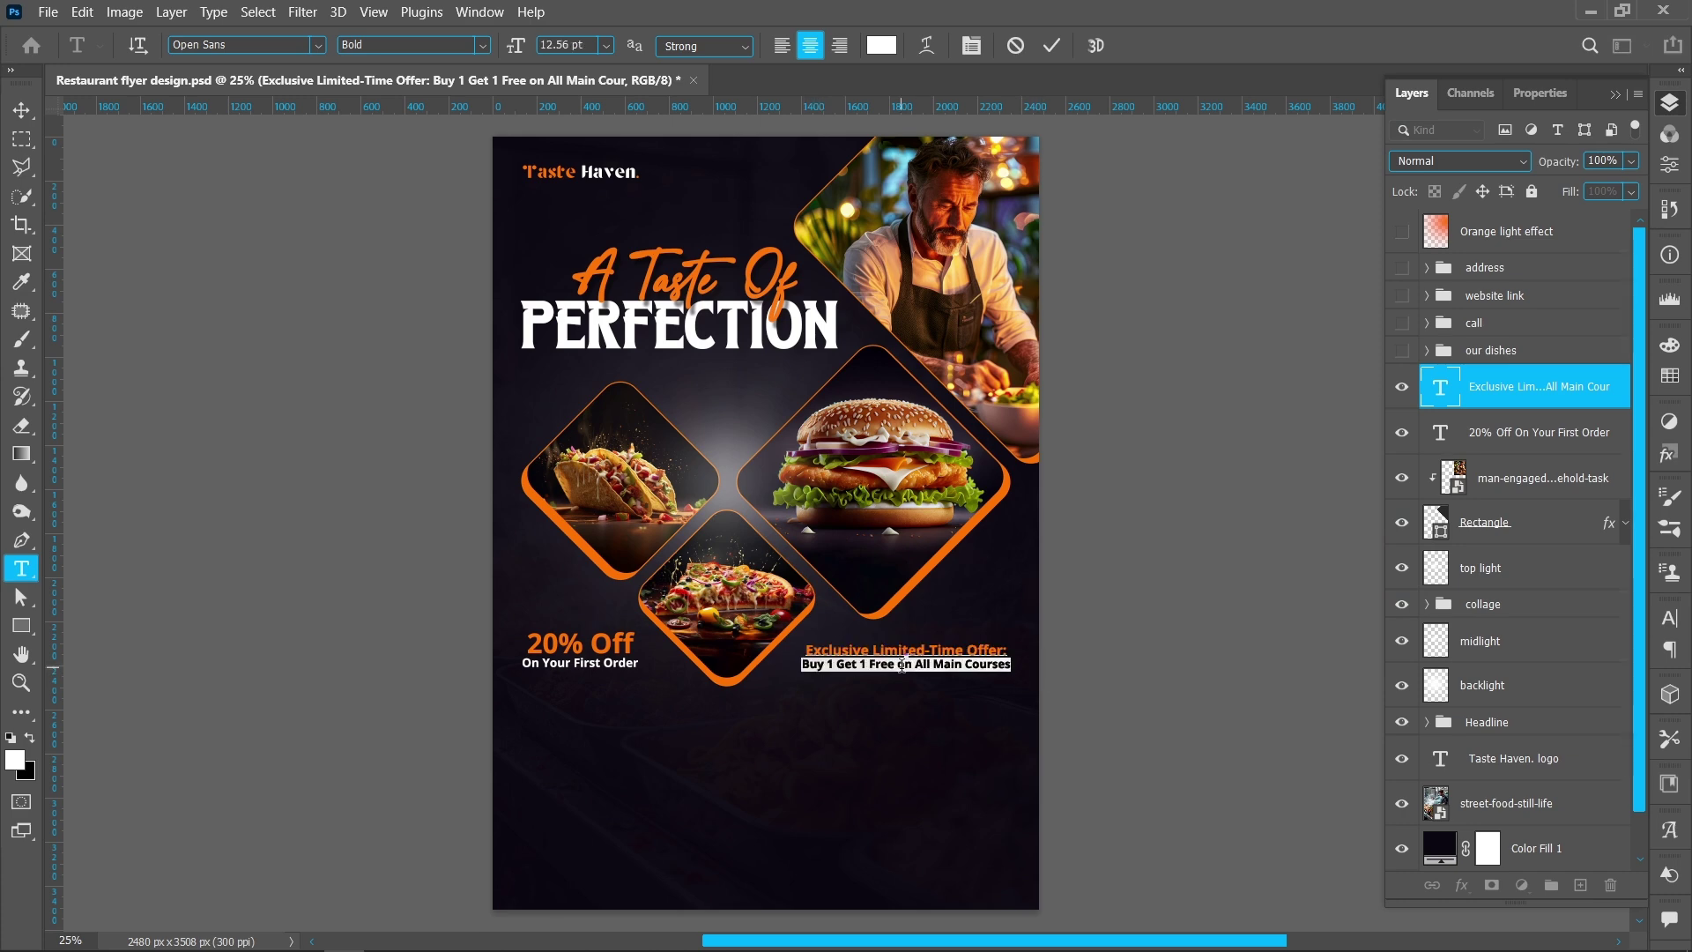
click(589, 51)
text(12)
key(Return)
click(1015, 46)
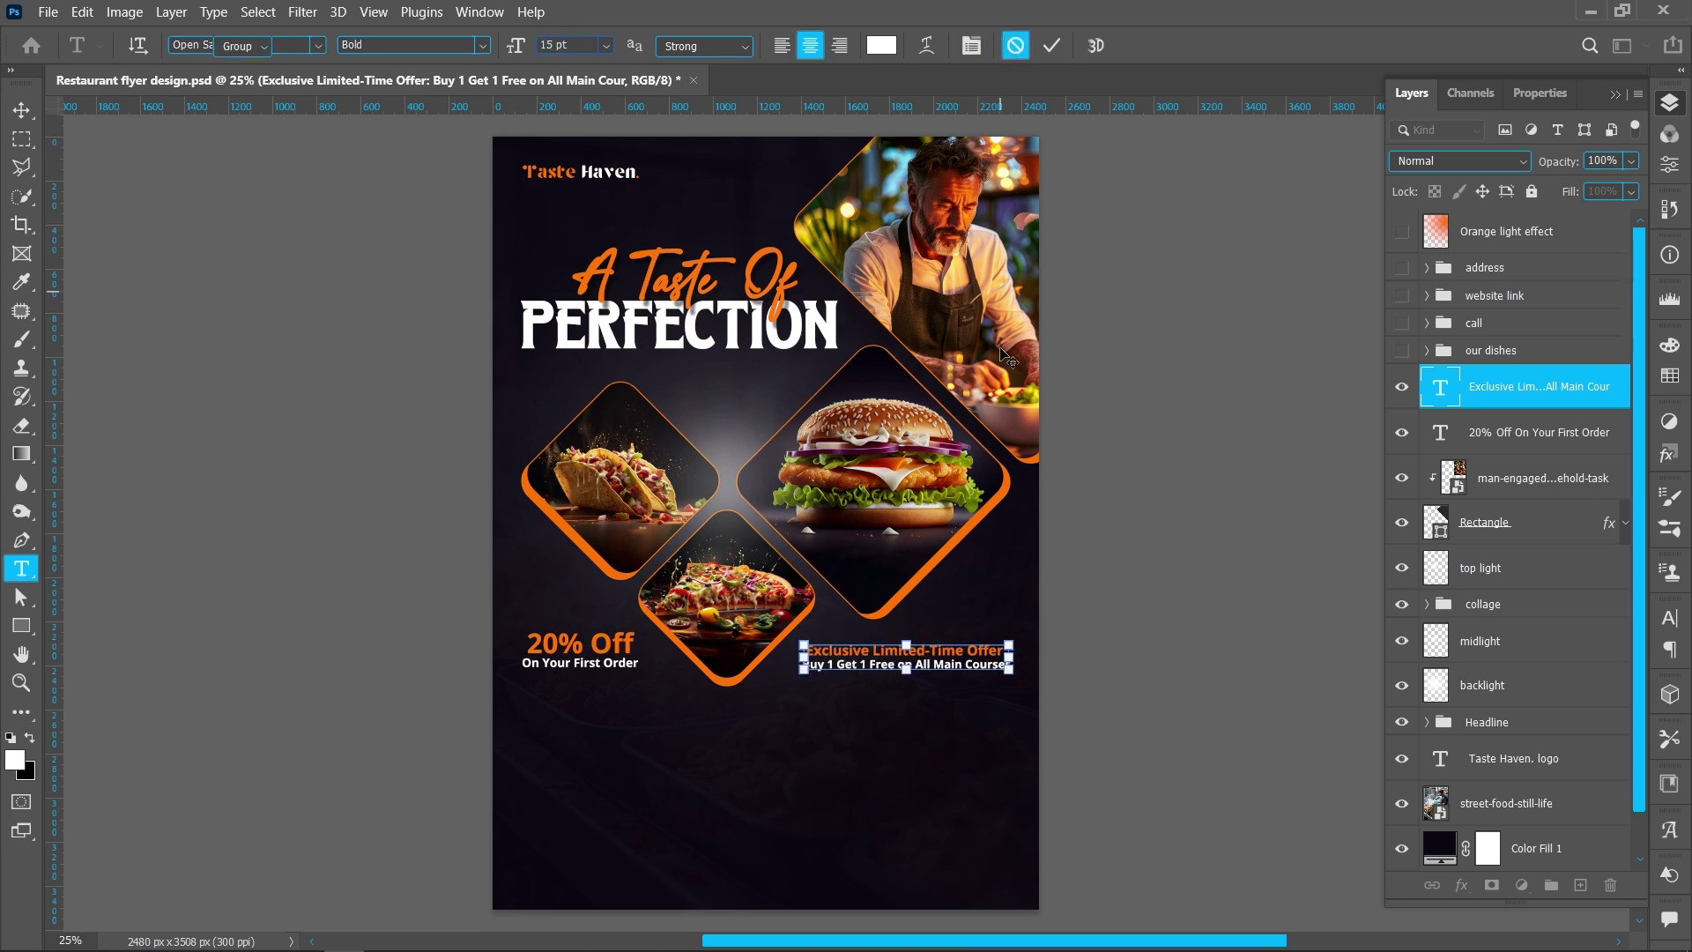
key(v)
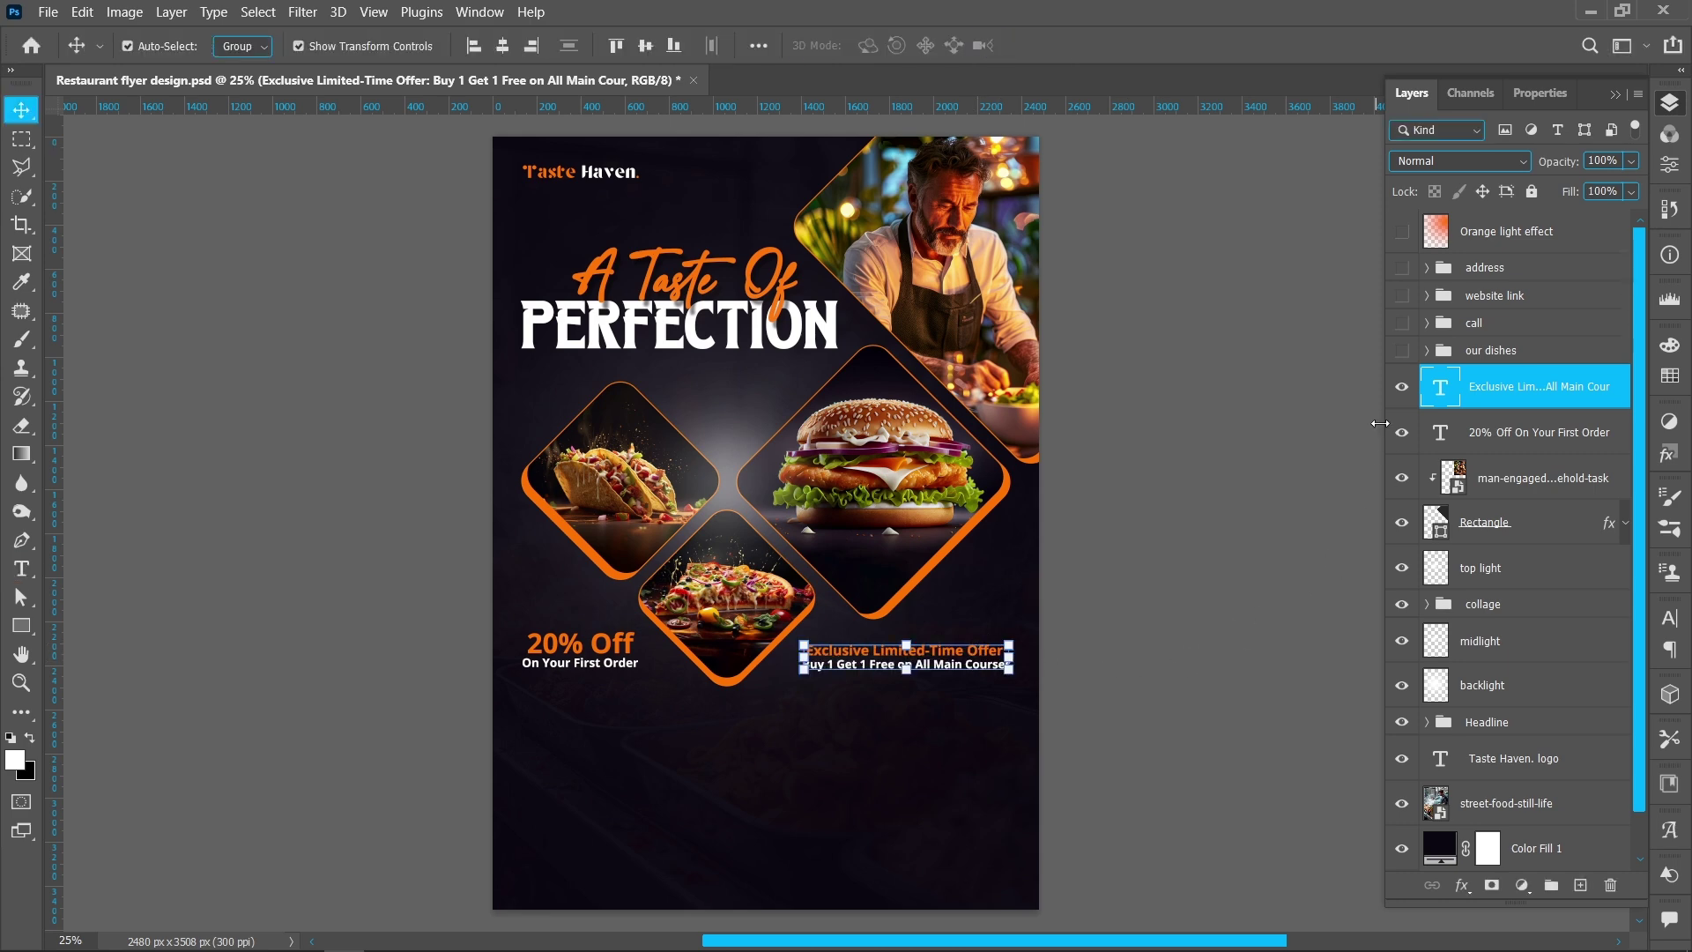
click(1402, 351)
Step: Expand the our dishes group and hide its heading, dish lists, divider and check icons
click(1427, 351)
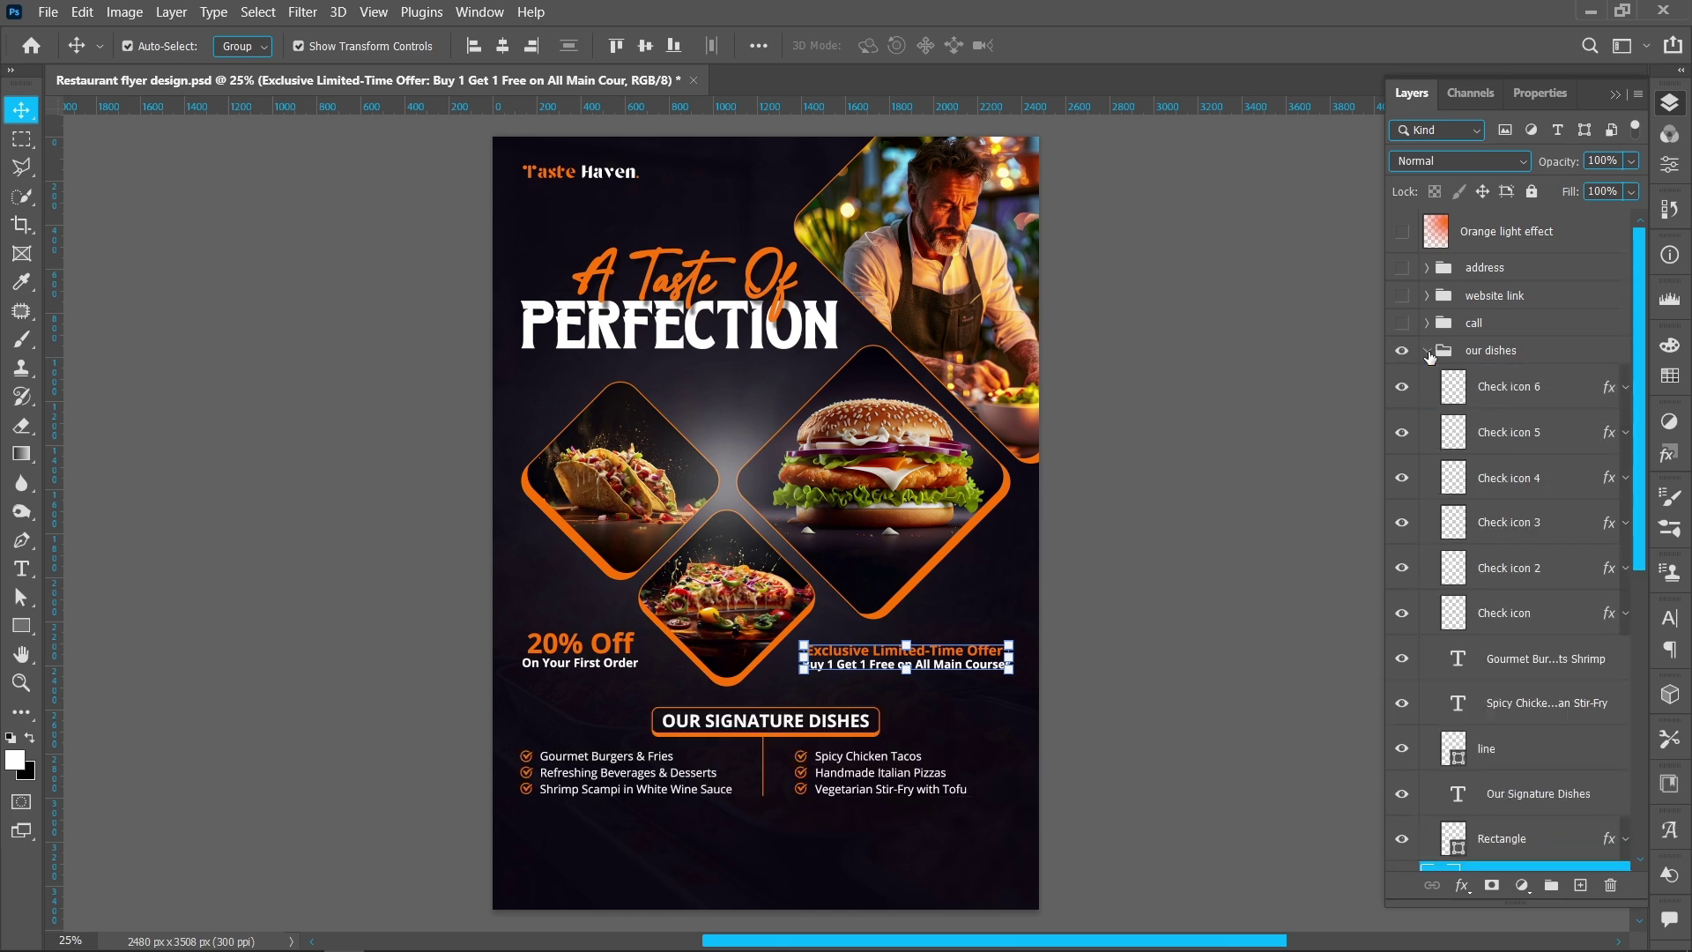
scroll(1429, 356, down, 5)
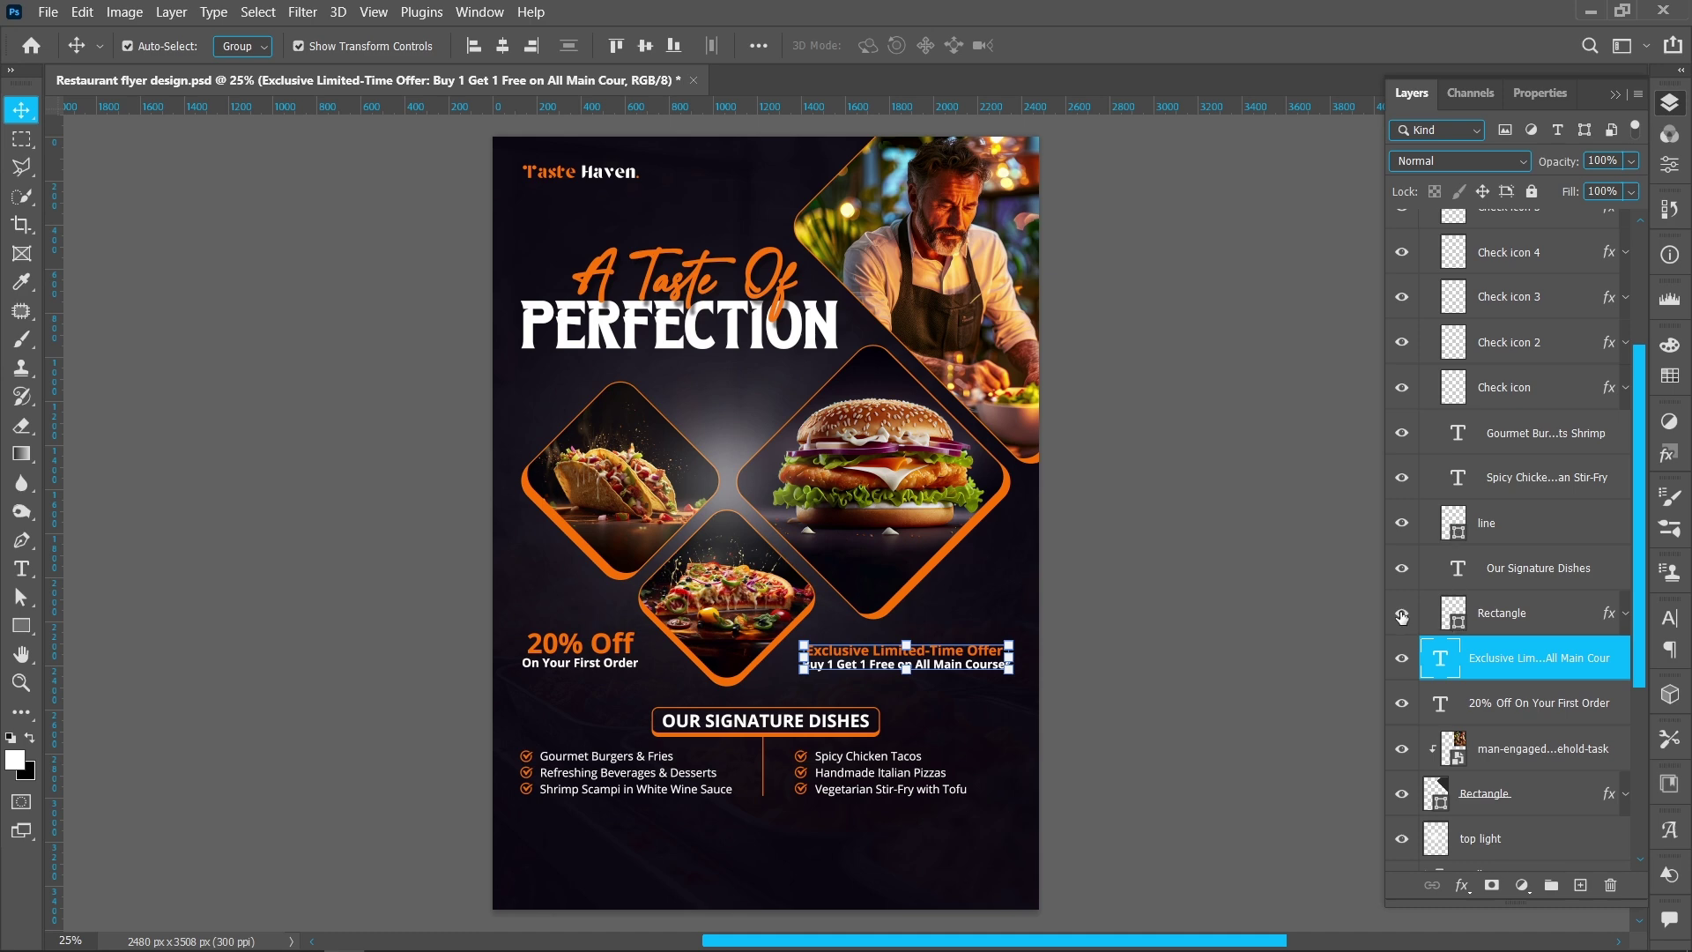
drag(1401, 569, 1398, 245)
scroll(1410, 459, up, 2)
click(1402, 267)
Step: Draw a white rectangle under the orange box with an 11 px top-left corner radius
scroll(1420, 507, down, 3)
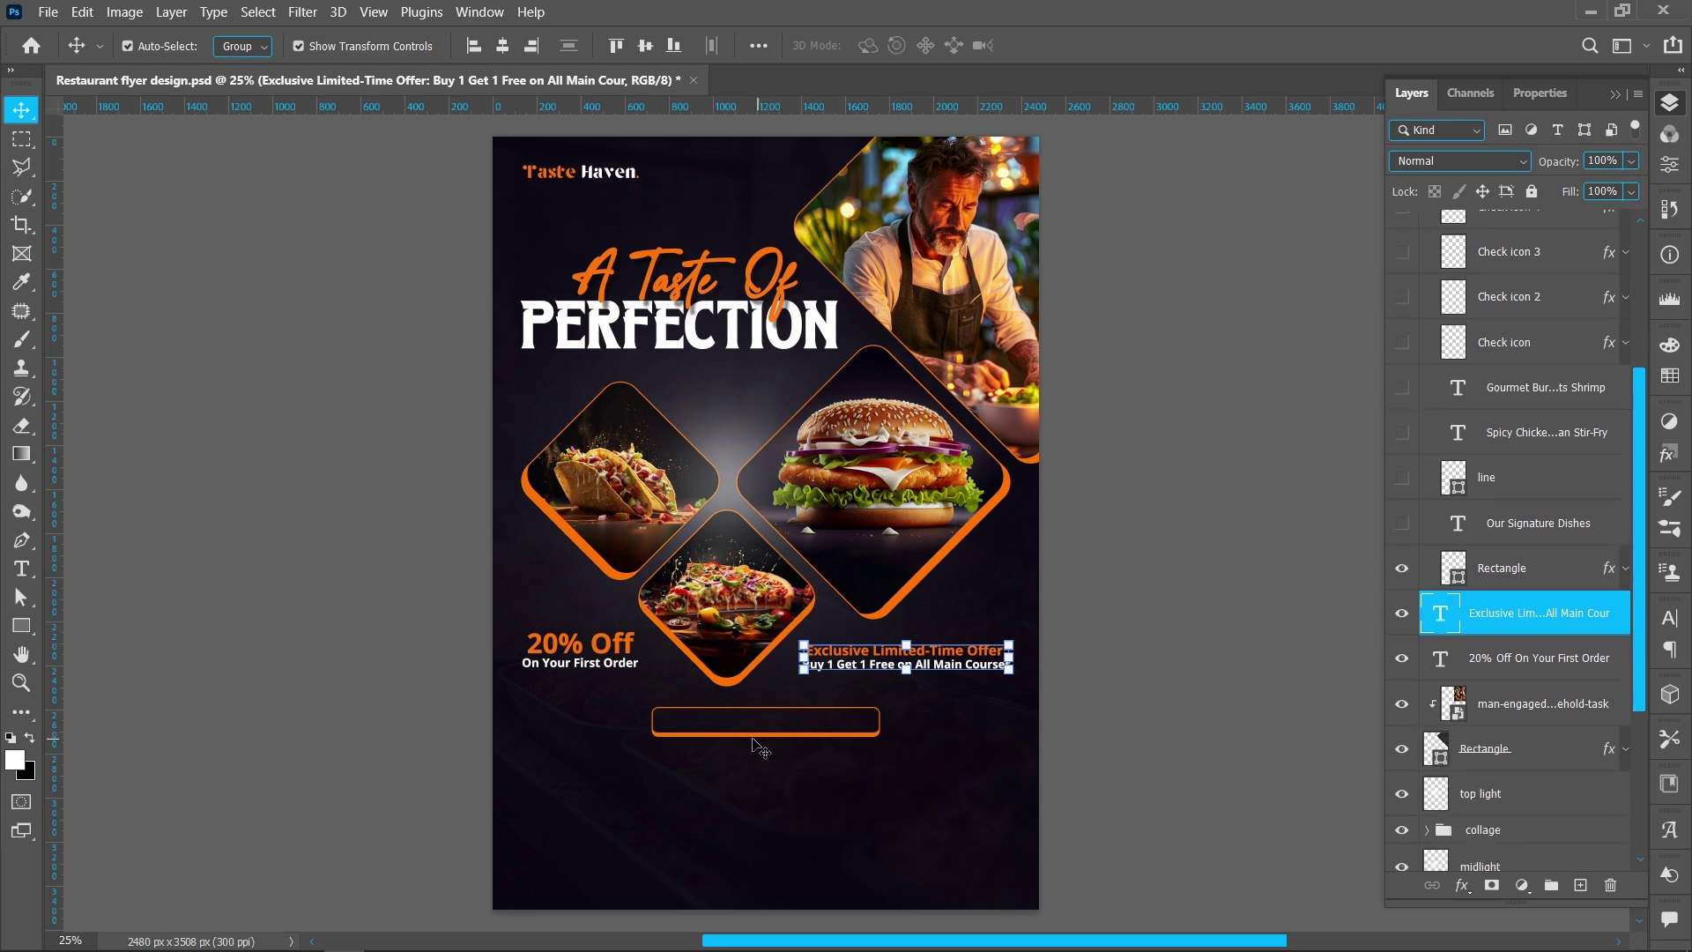
click(21, 625)
drag(641, 763, 876, 790)
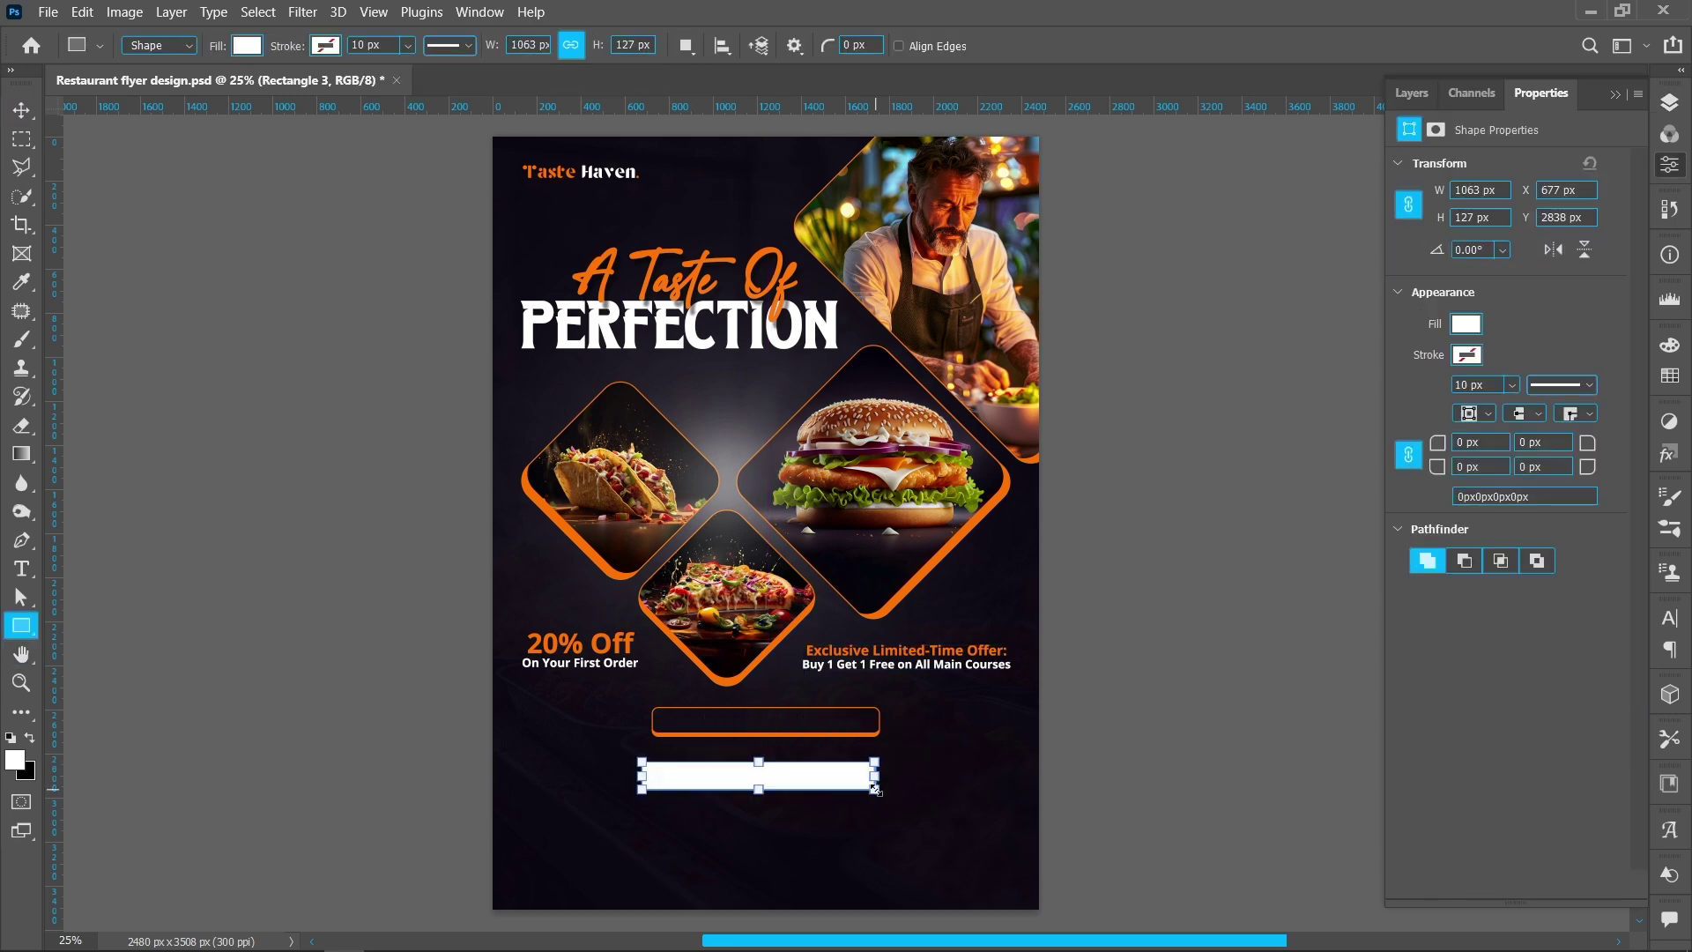
click(1460, 443)
text(11)
key(Return)
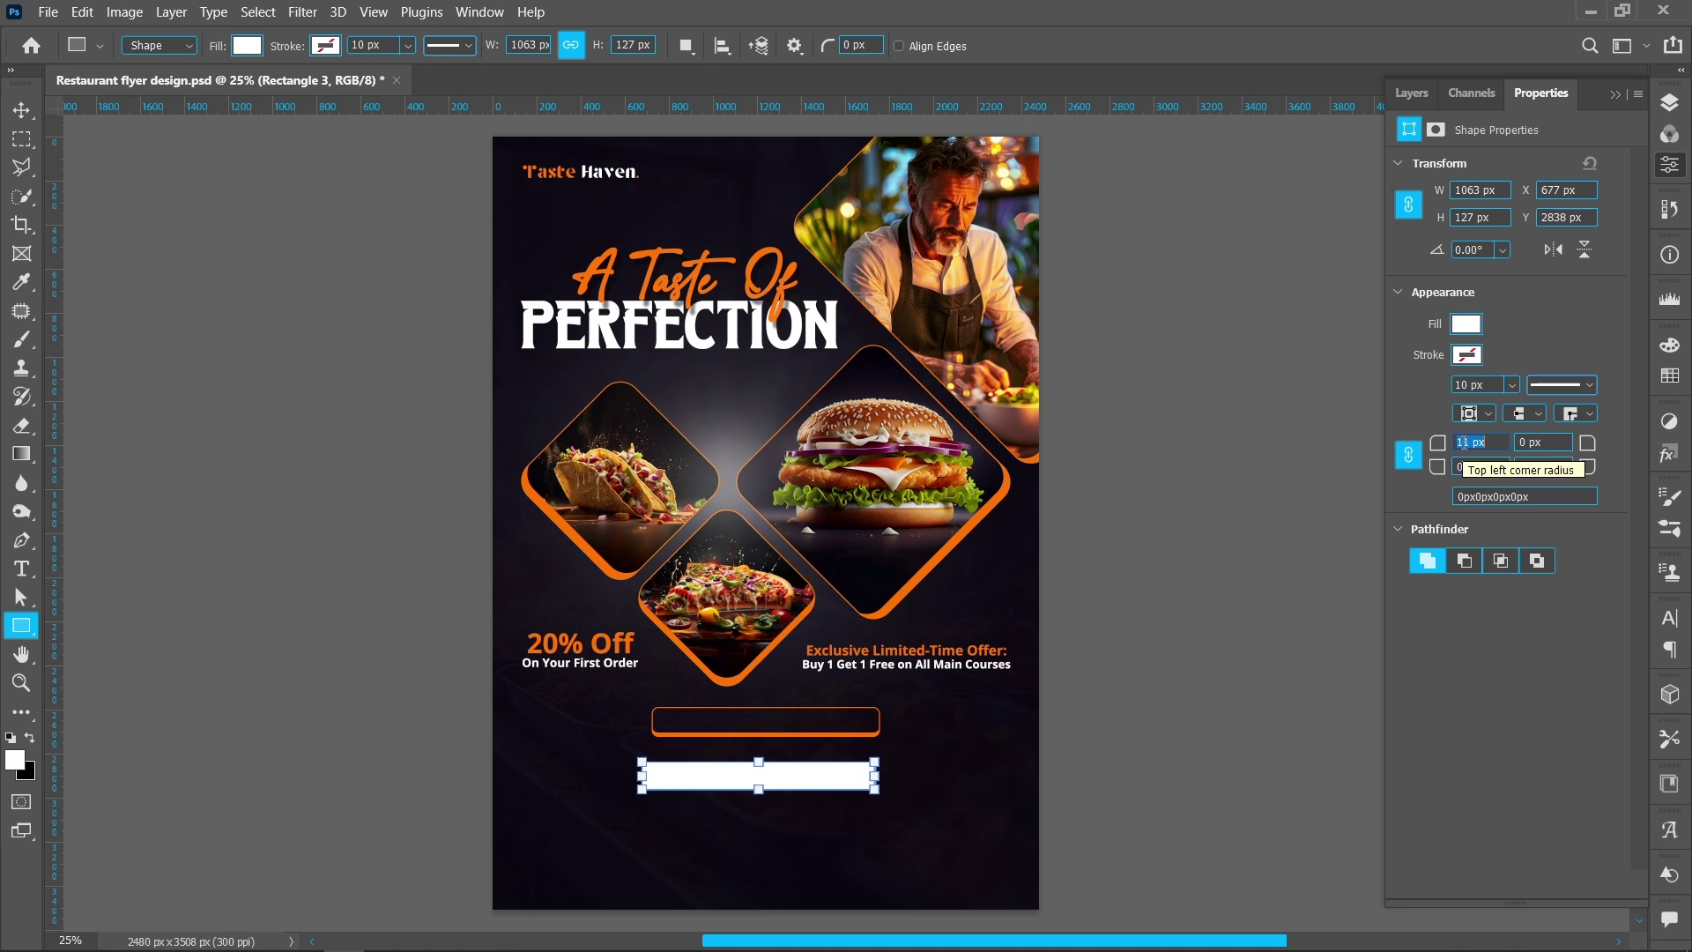
click(1669, 103)
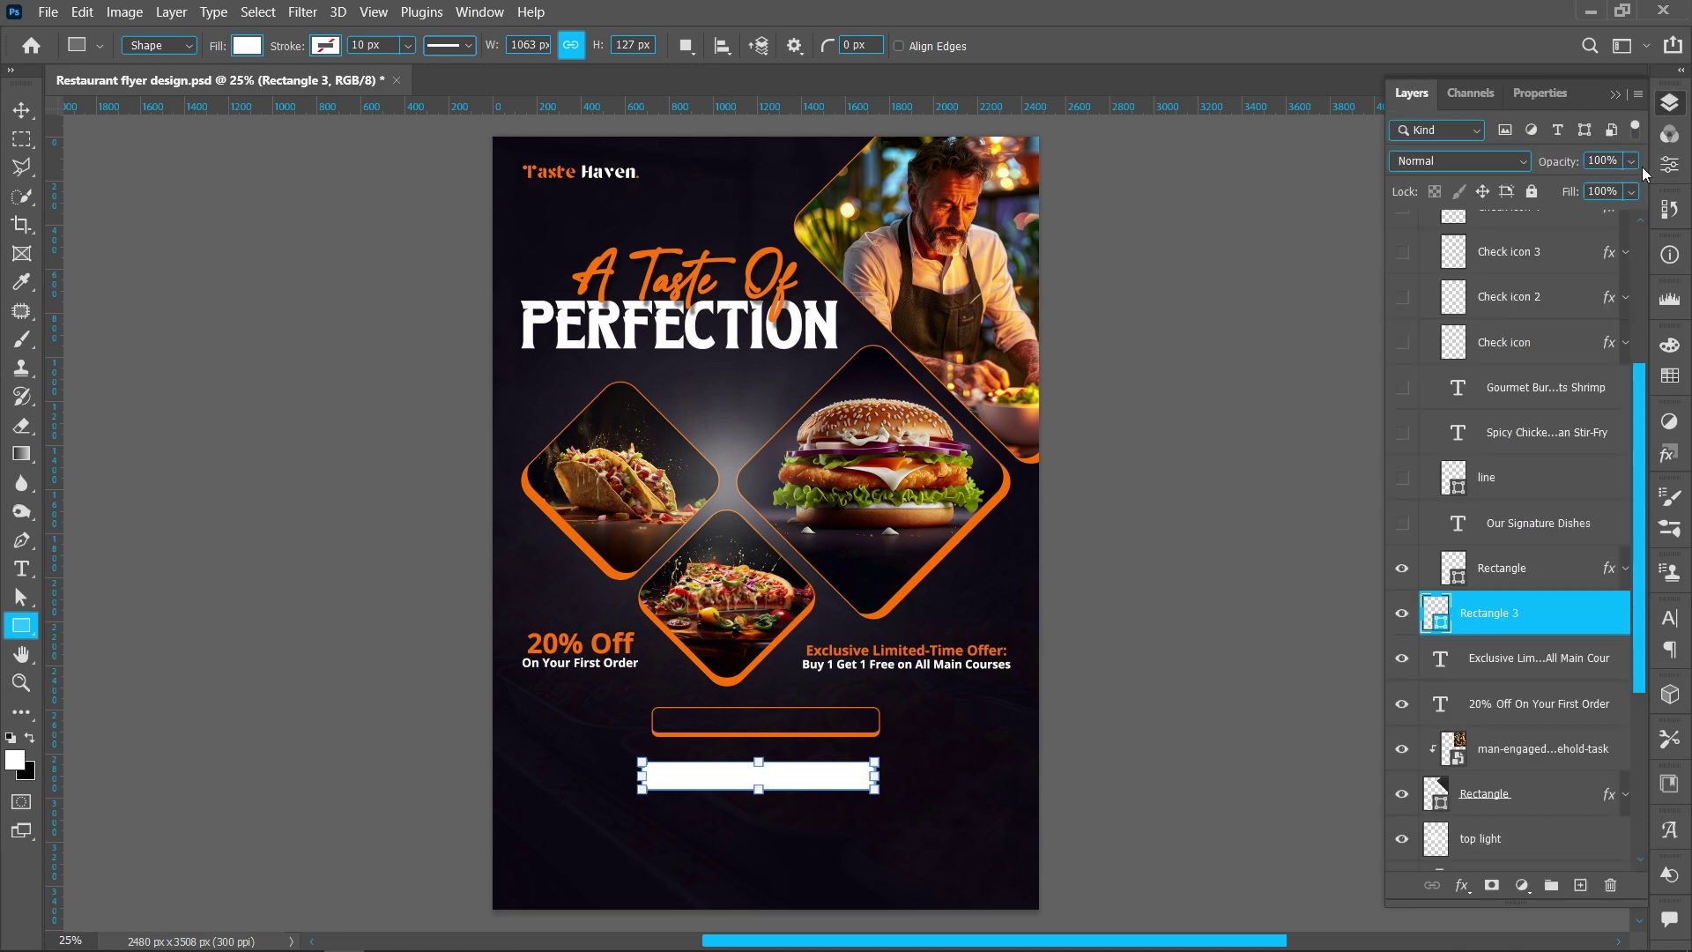
click(1626, 570)
click(1522, 603)
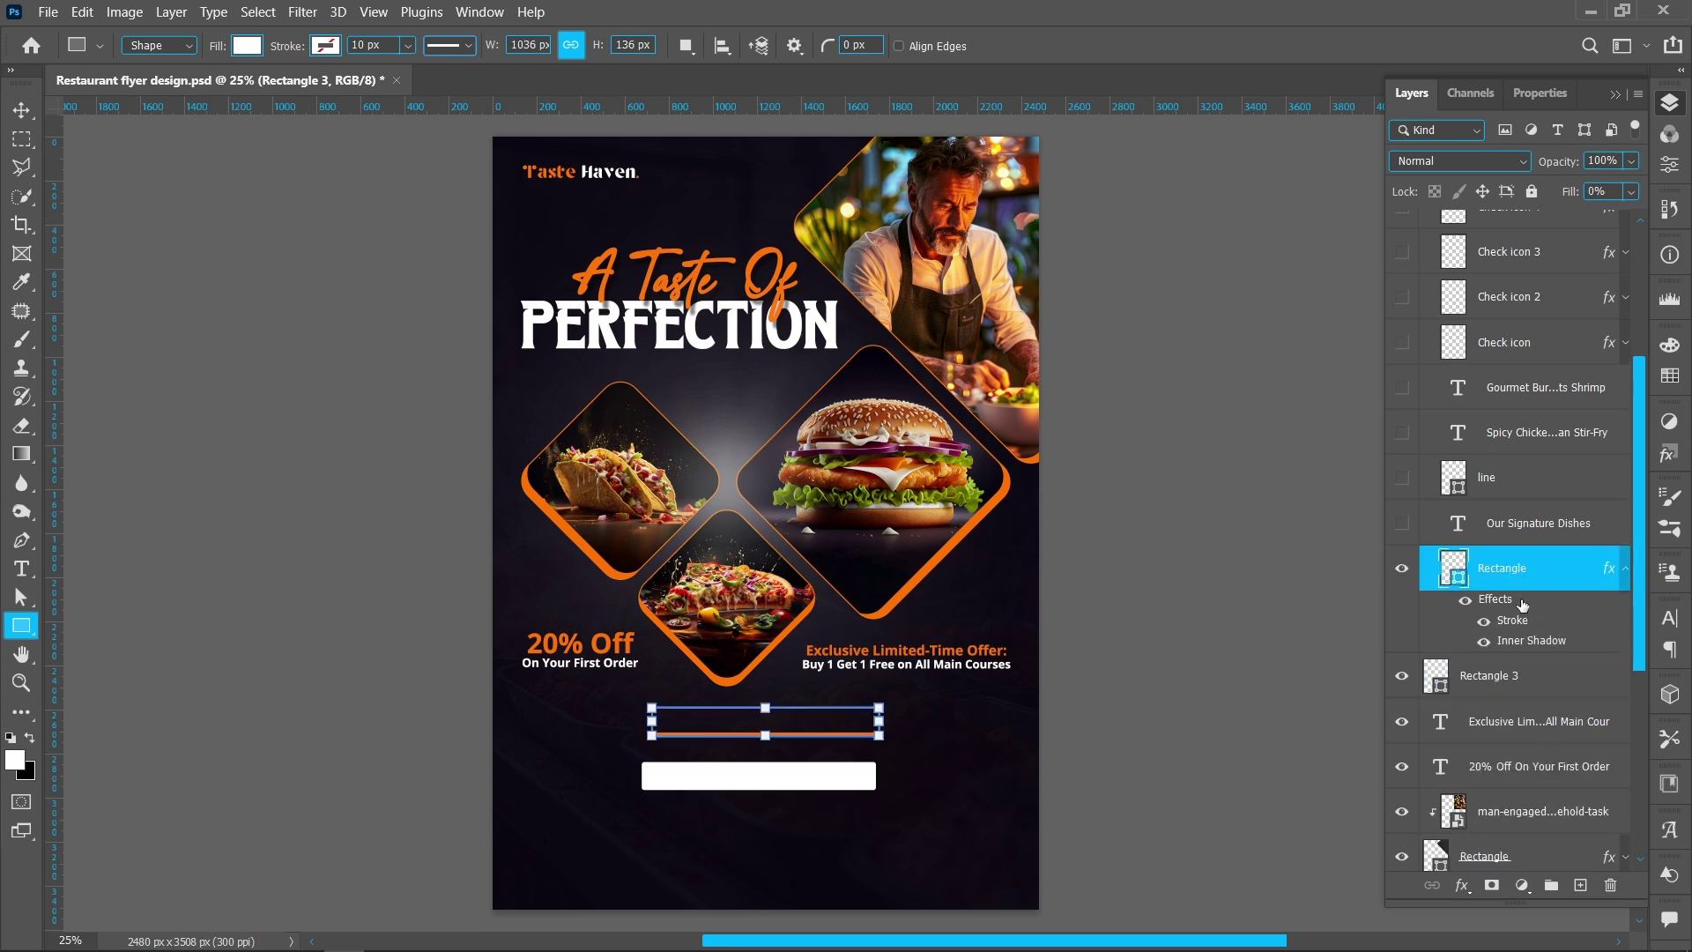
Step: Review the Rectangle layer's Stroke and Inner Shadow layer styles
double_click(1522, 603)
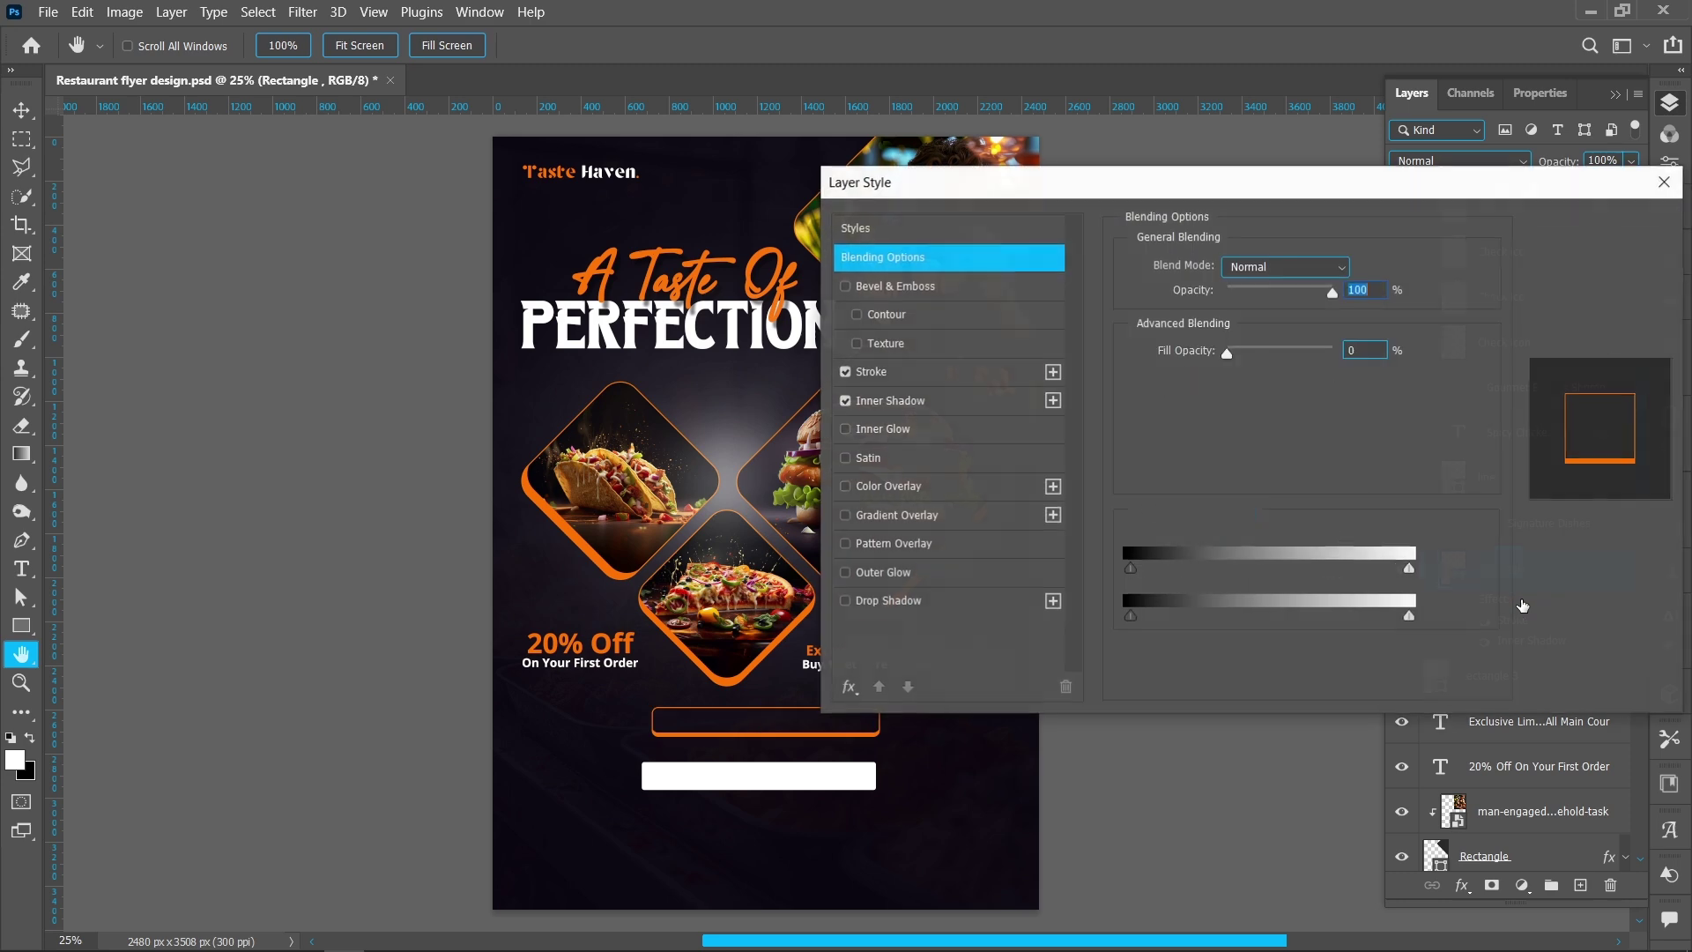
click(951, 379)
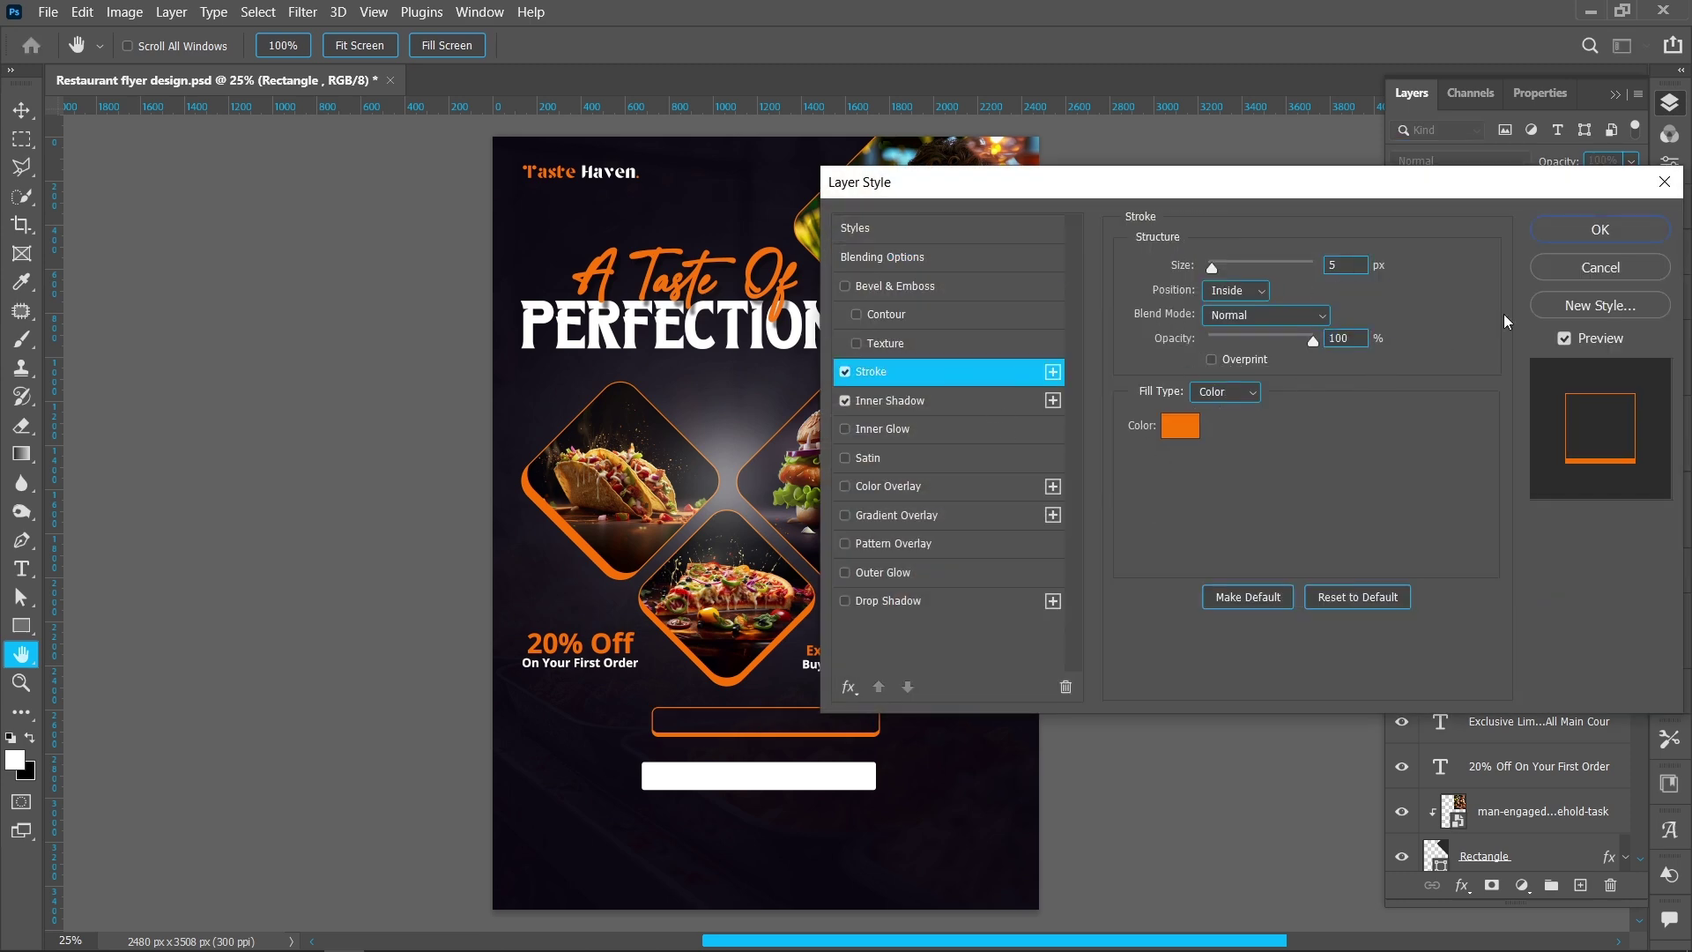
click(984, 408)
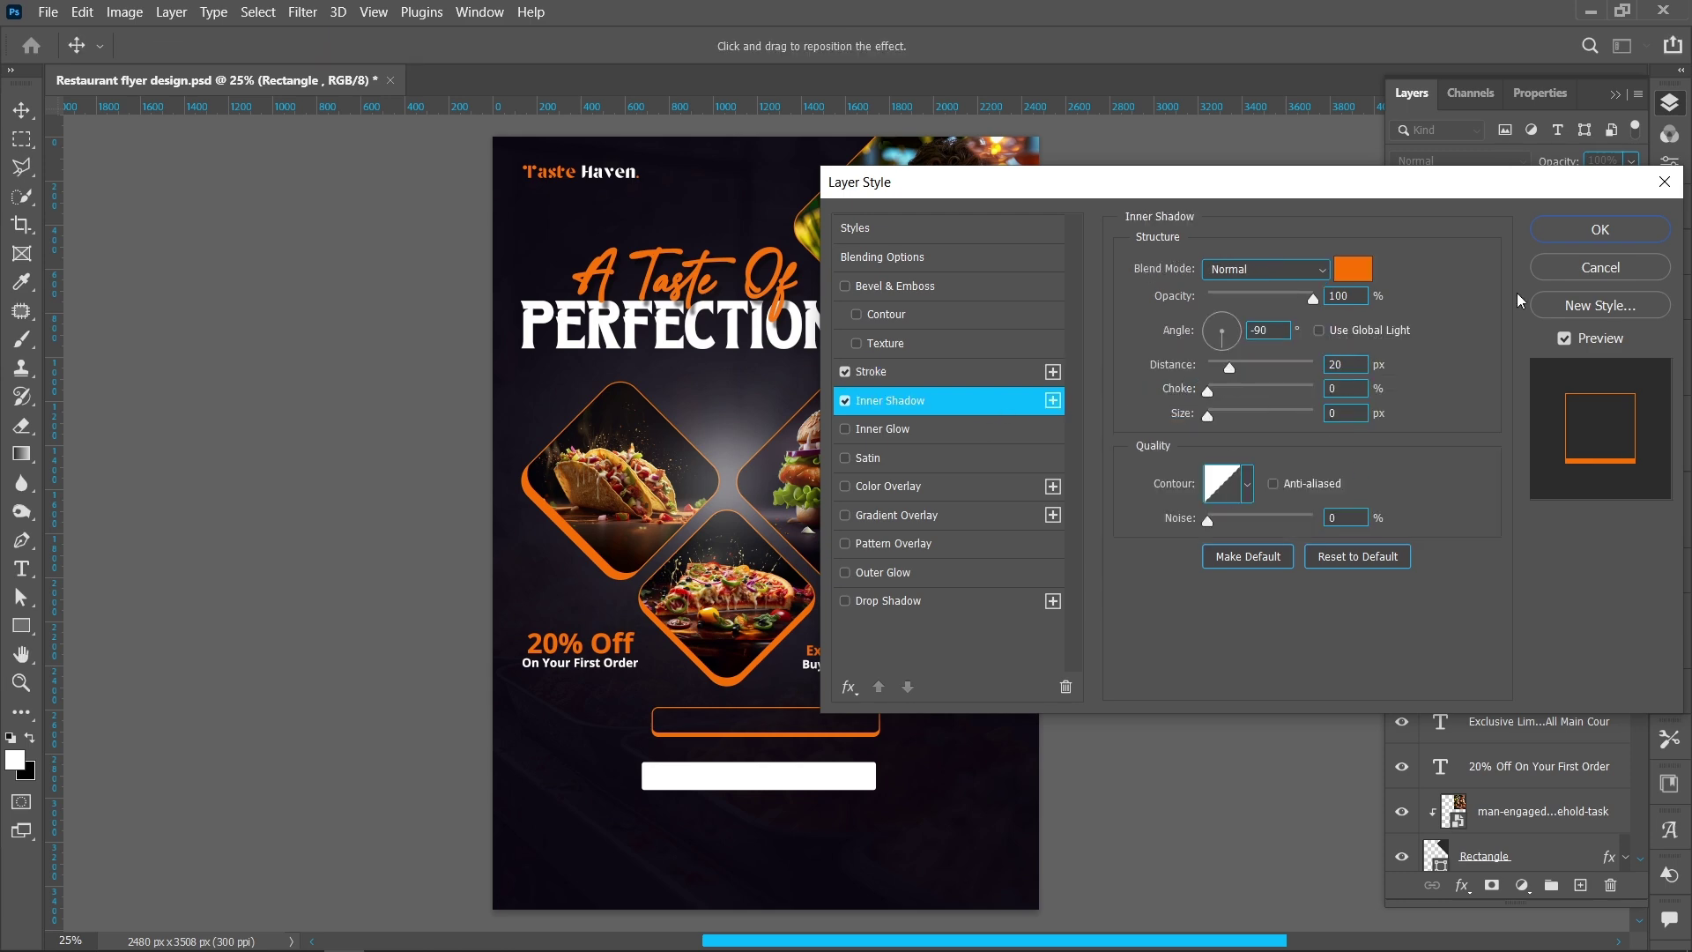
click(1573, 234)
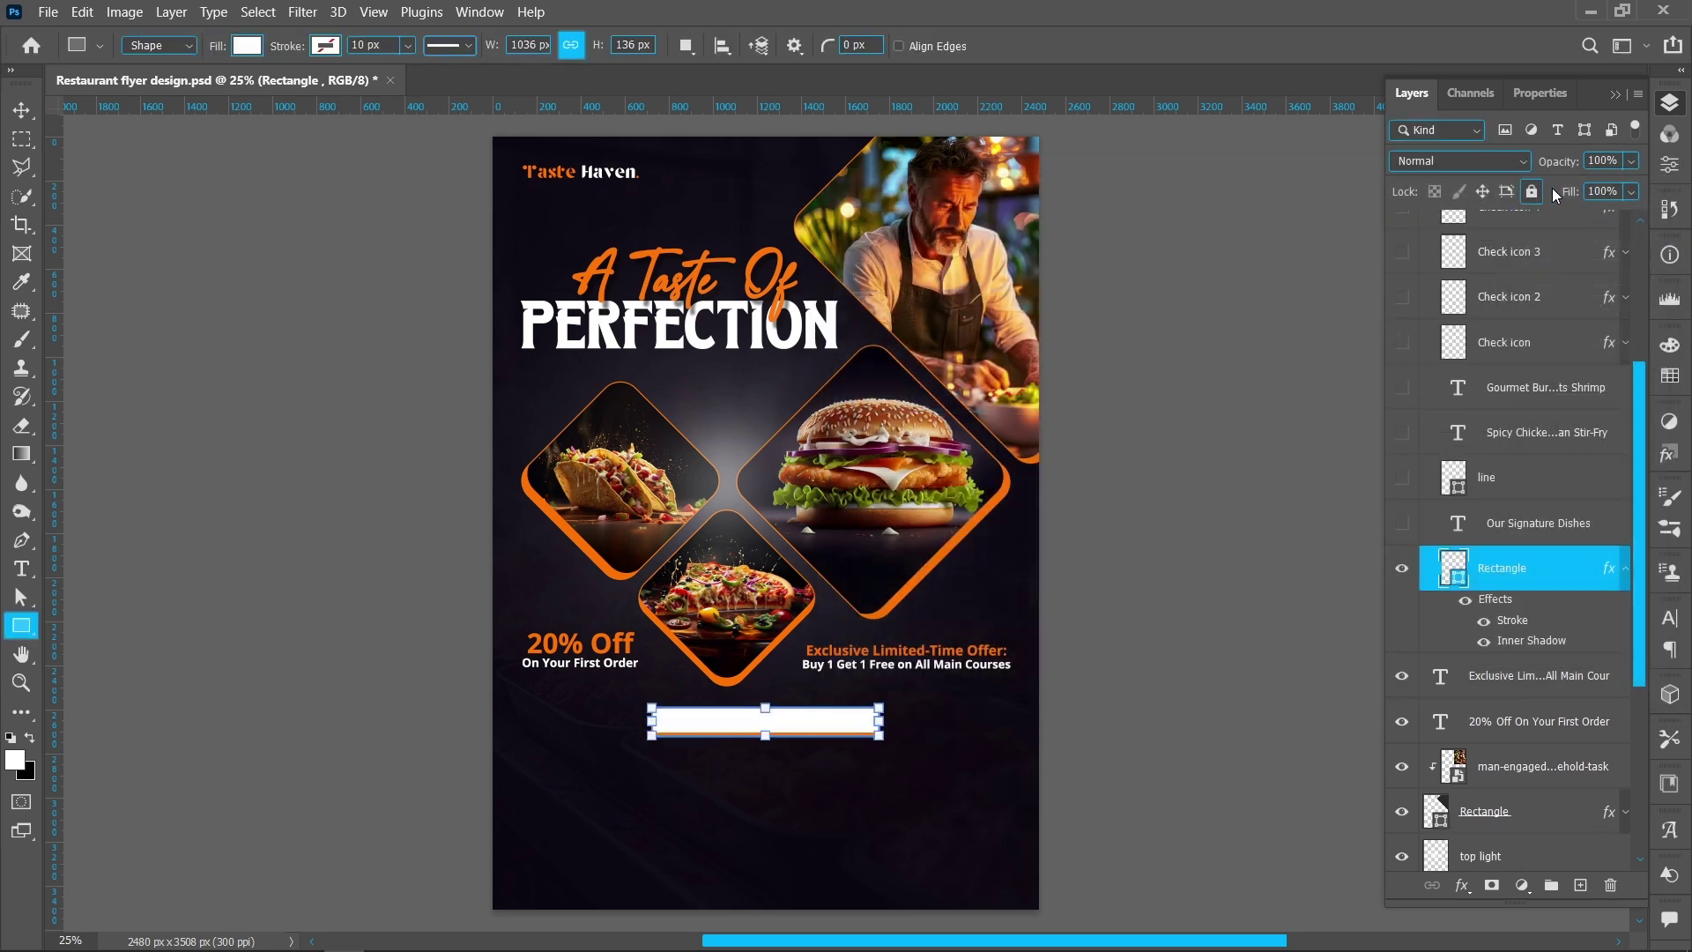
Step: Set the Rectangle's fill to 0% and show the OUR SIGNATURE DISHES heading
drag(1569, 194, 1554, 578)
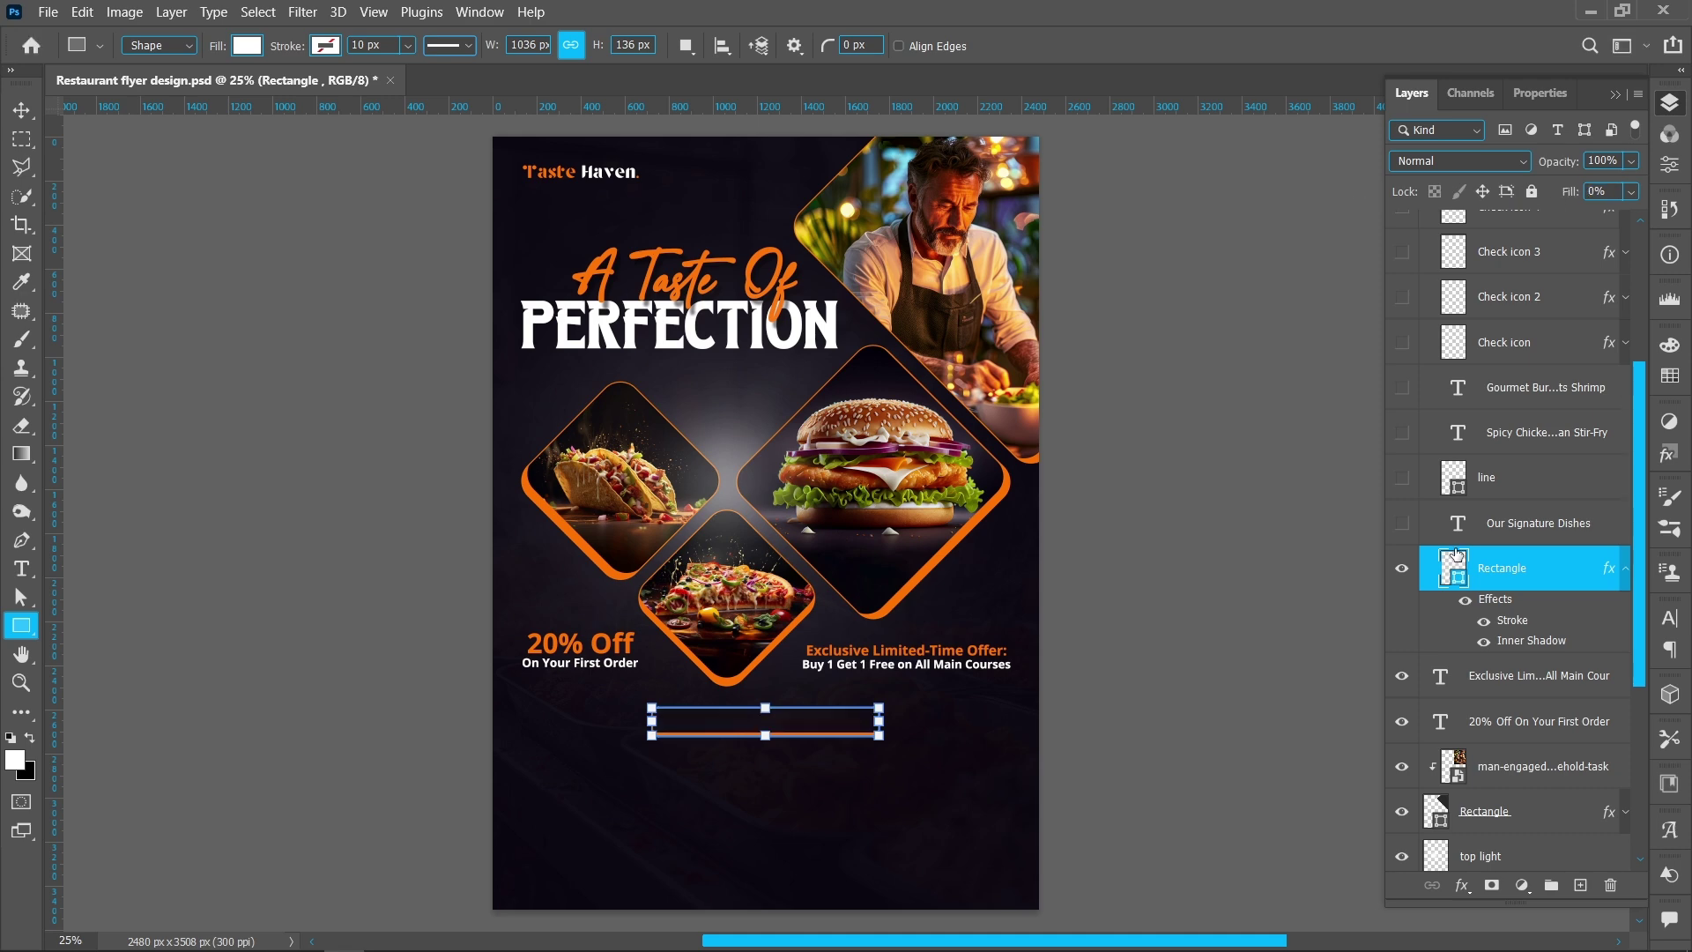
click(1627, 571)
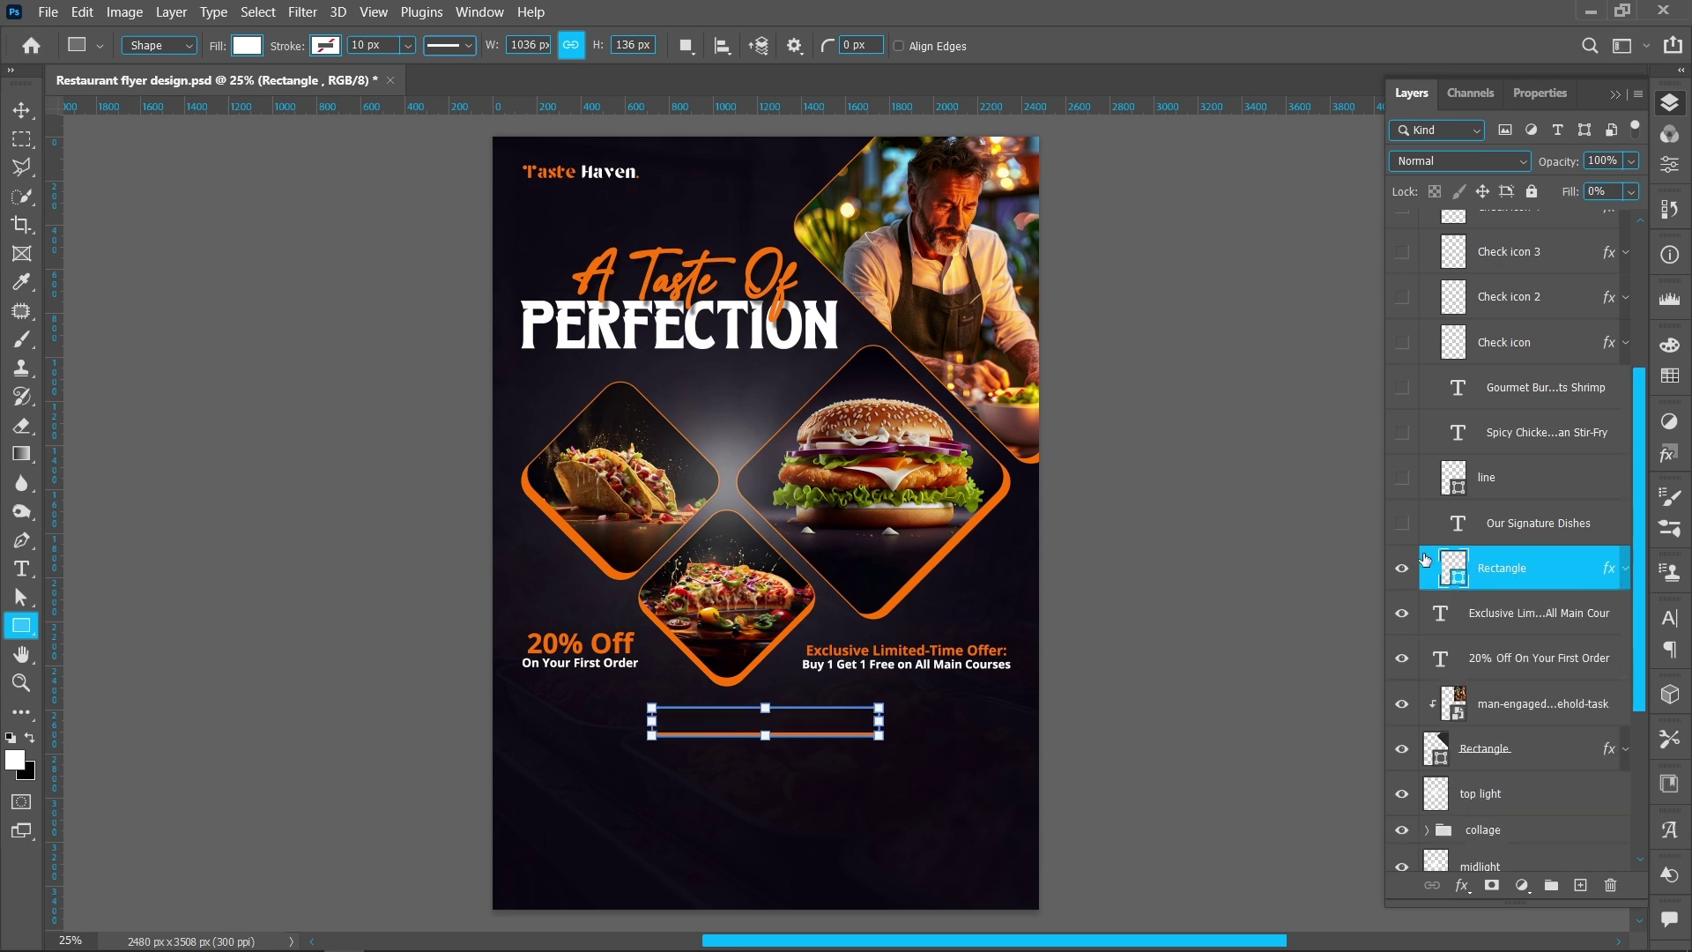
click(1397, 526)
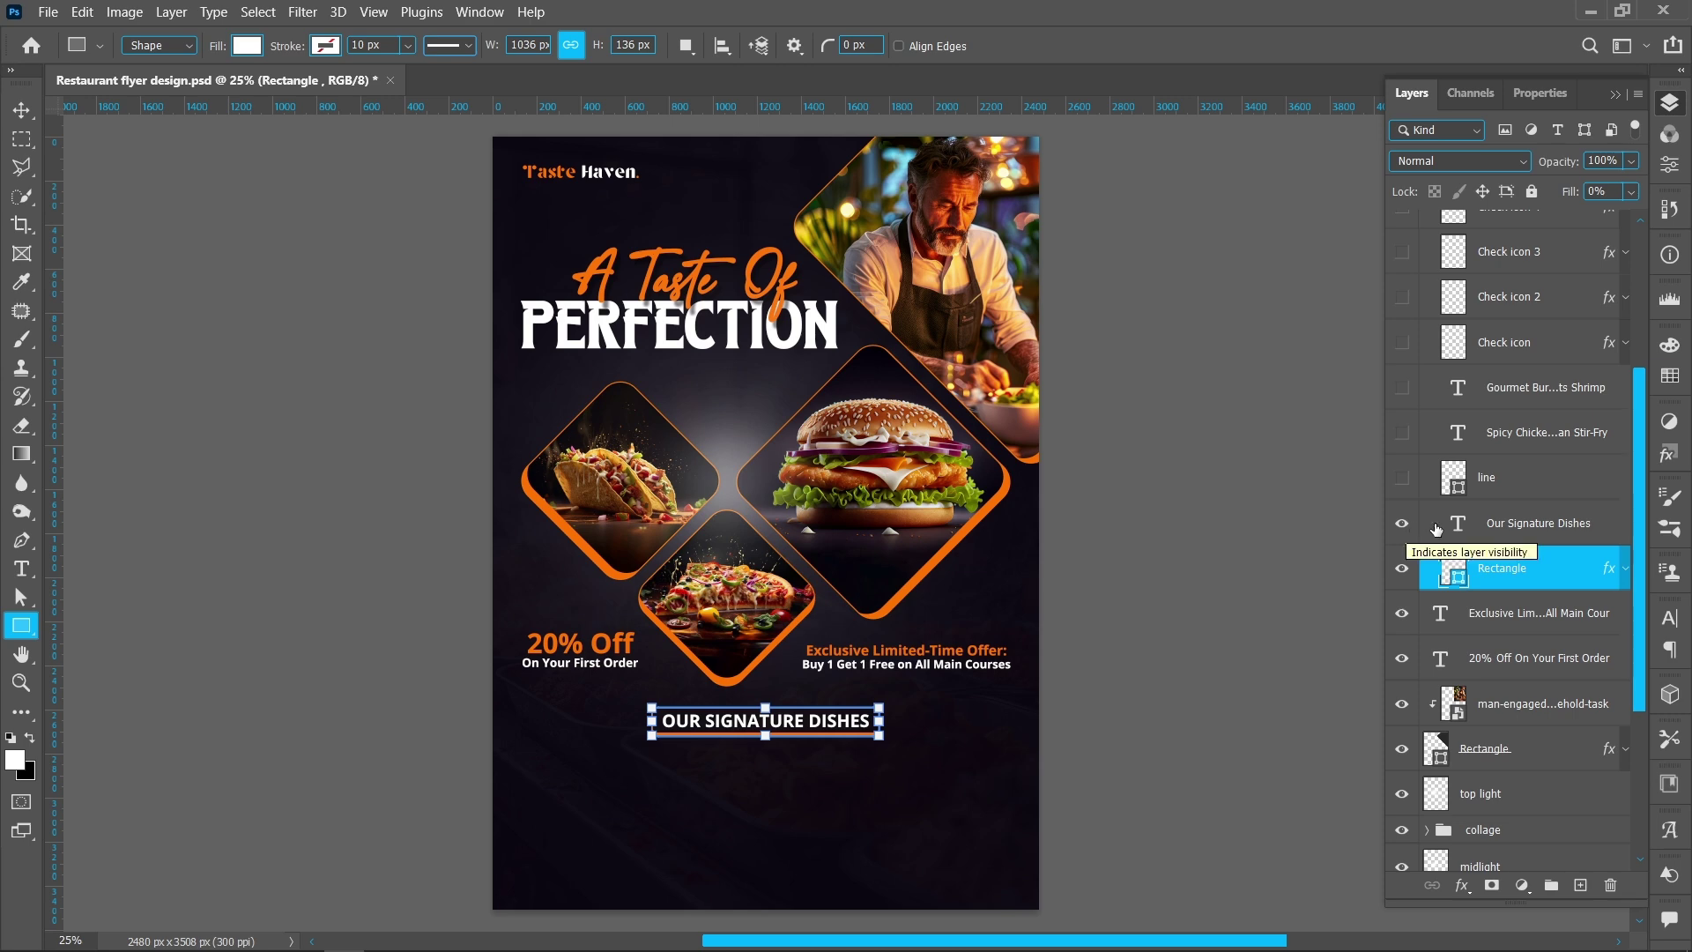
double_click(1458, 523)
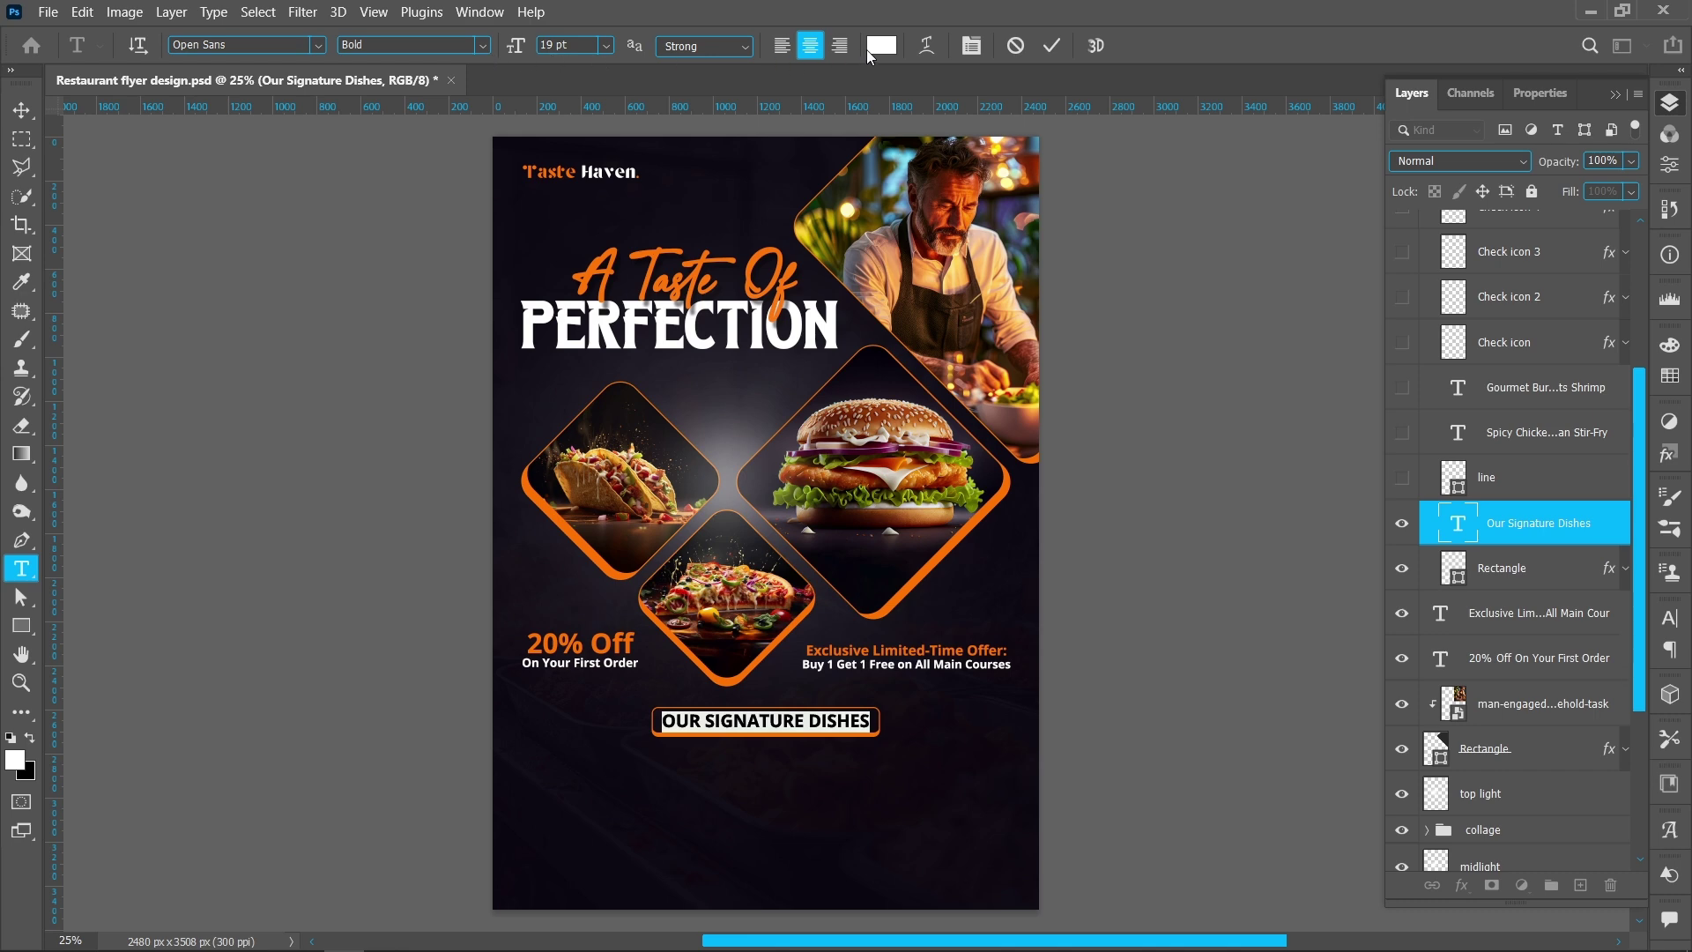
Step: Show the vertical divider line, then draw and delete a trial vertical line
click(1408, 482)
key(u)
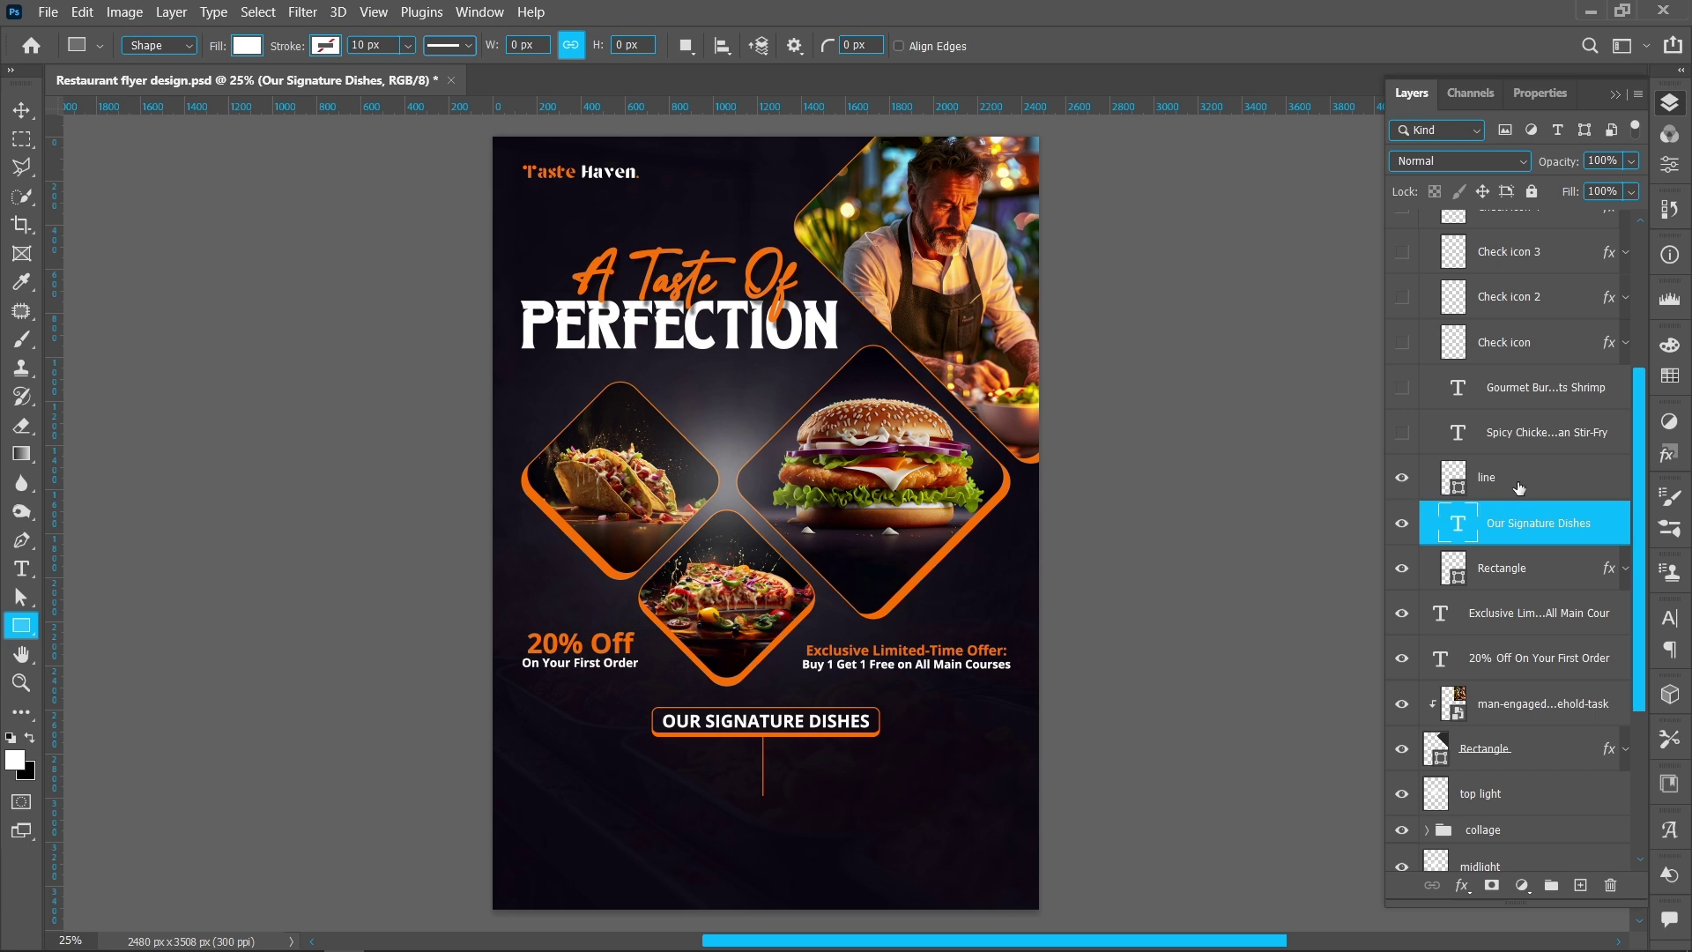
right_click(21, 625)
click(518, 709)
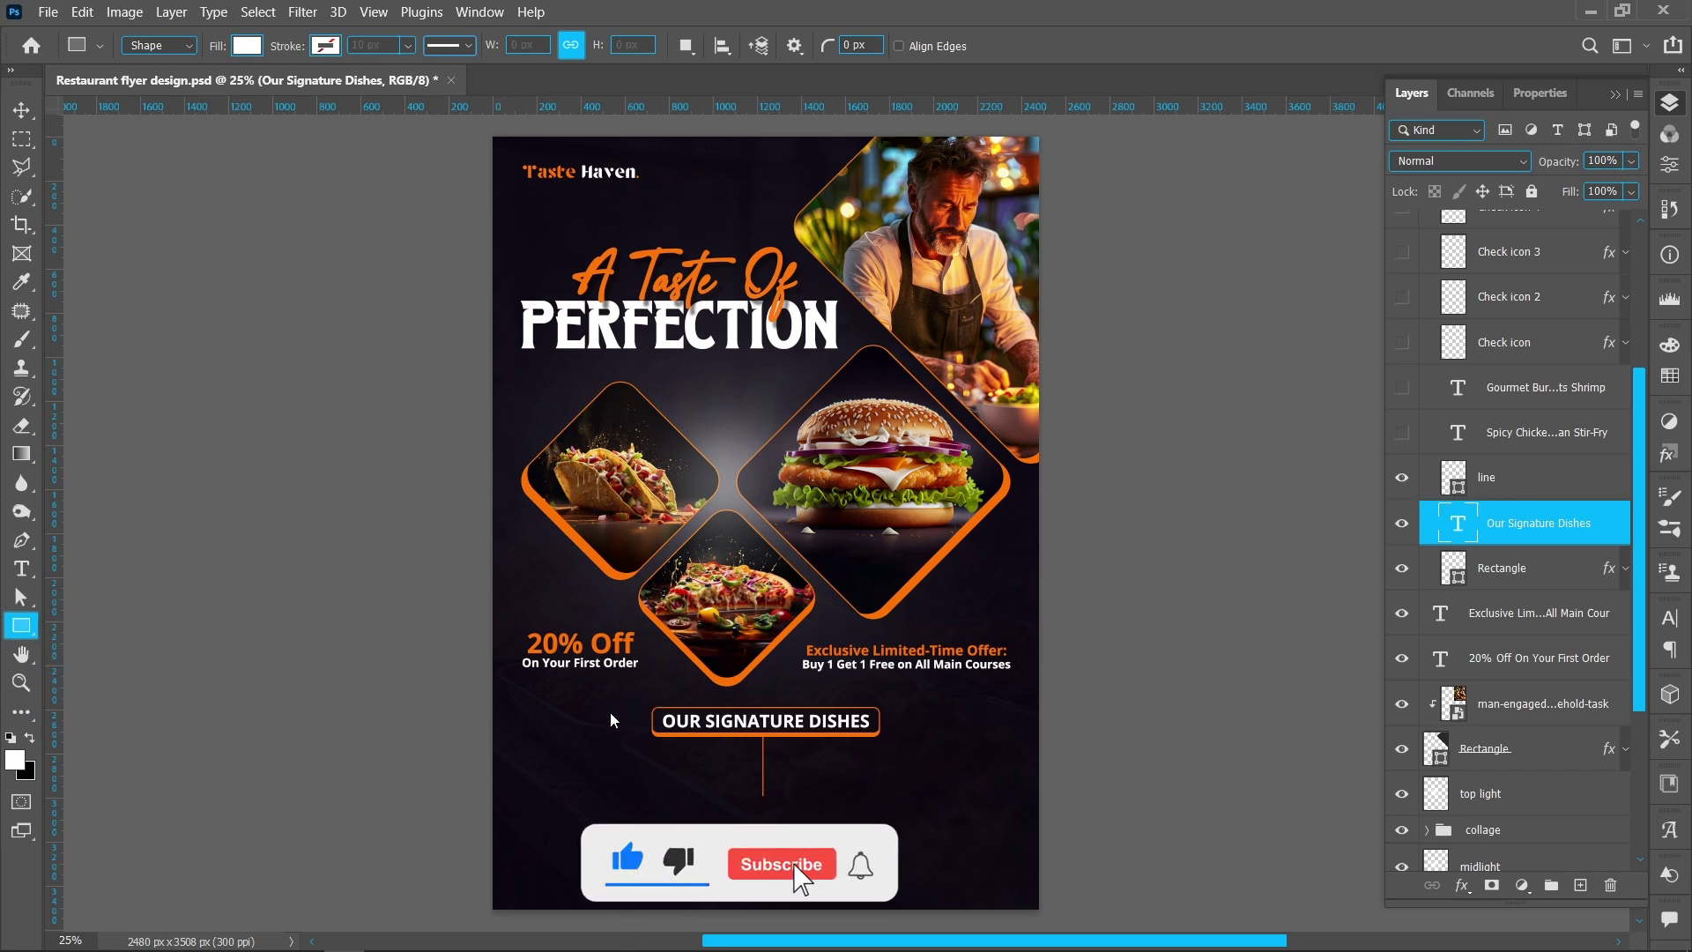
key(shift+u)
key(shift+u)
key(shift+u)
key(shift+u)
mouse_move(605, 716)
mouse_down()
mouse_move(605, 815)
mouse_move(603, 780)
mouse_up()
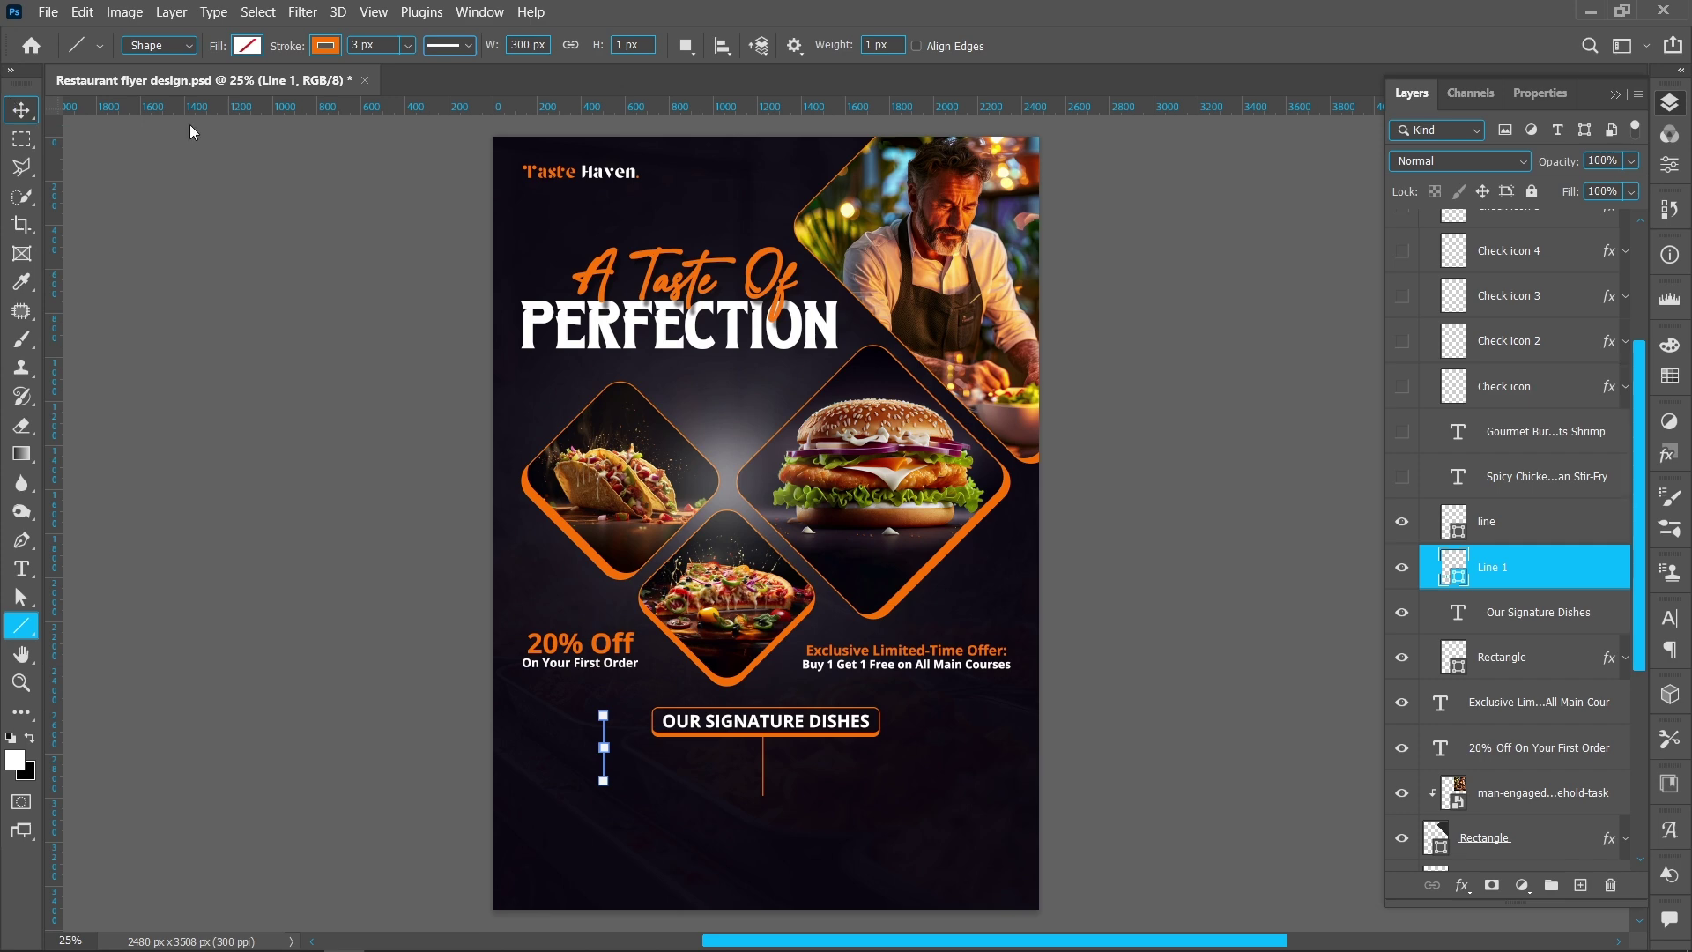
key(Delete)
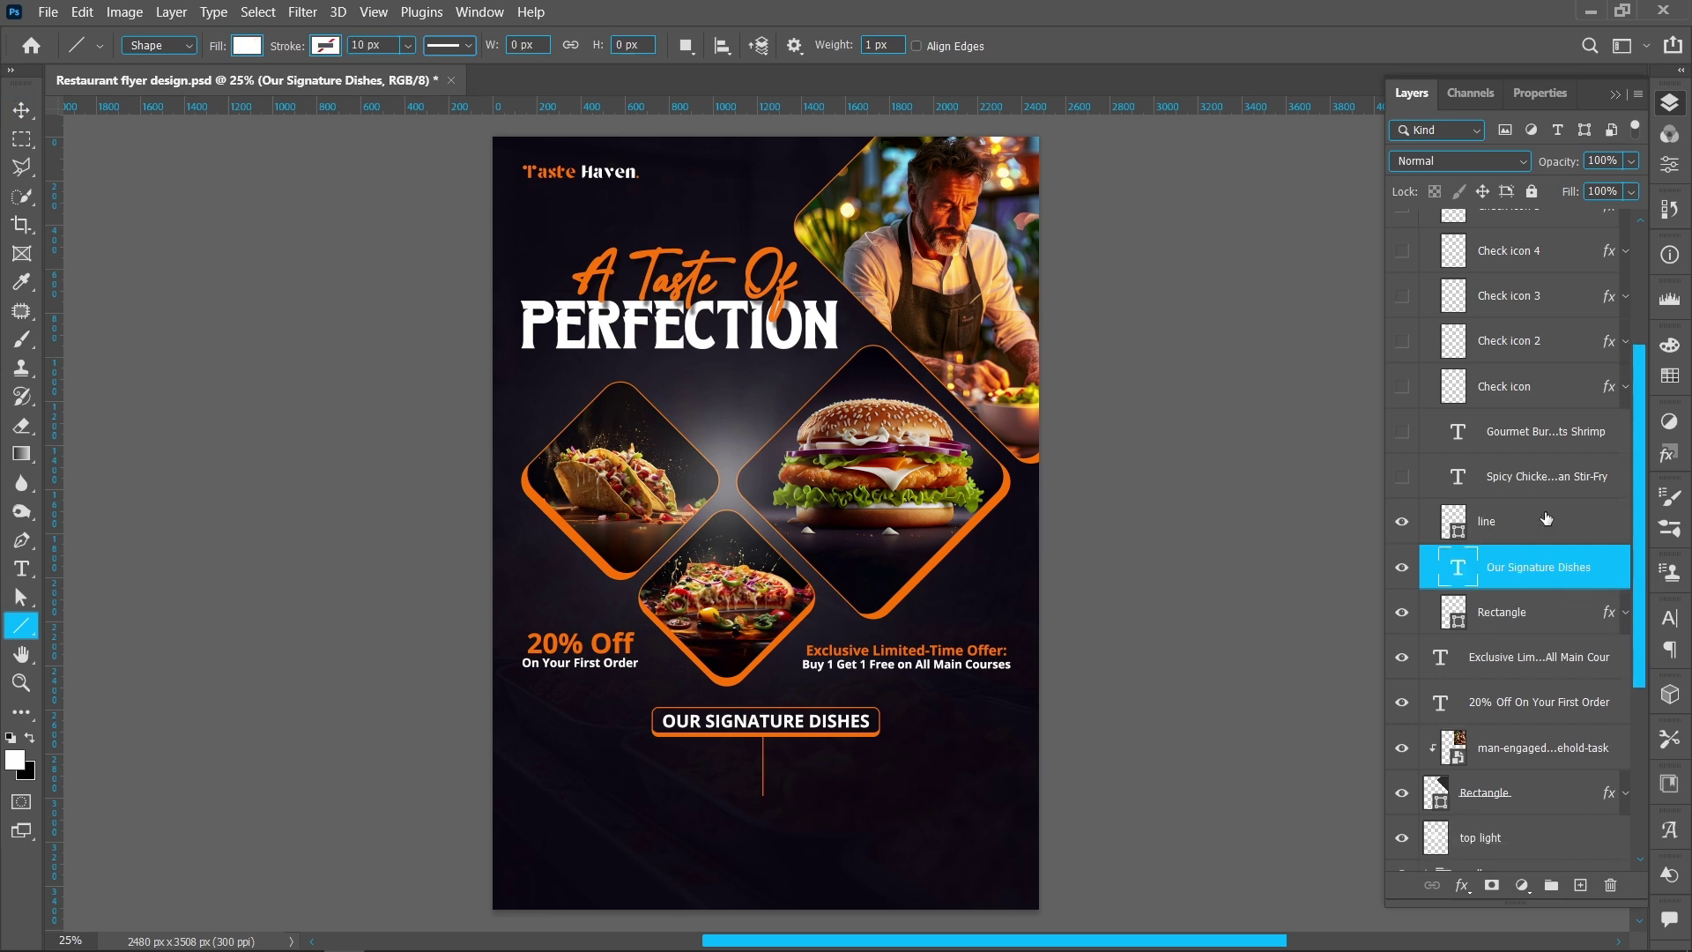
Step: Show and commit the right-hand dish list, then show the left column of dishes
click(1402, 477)
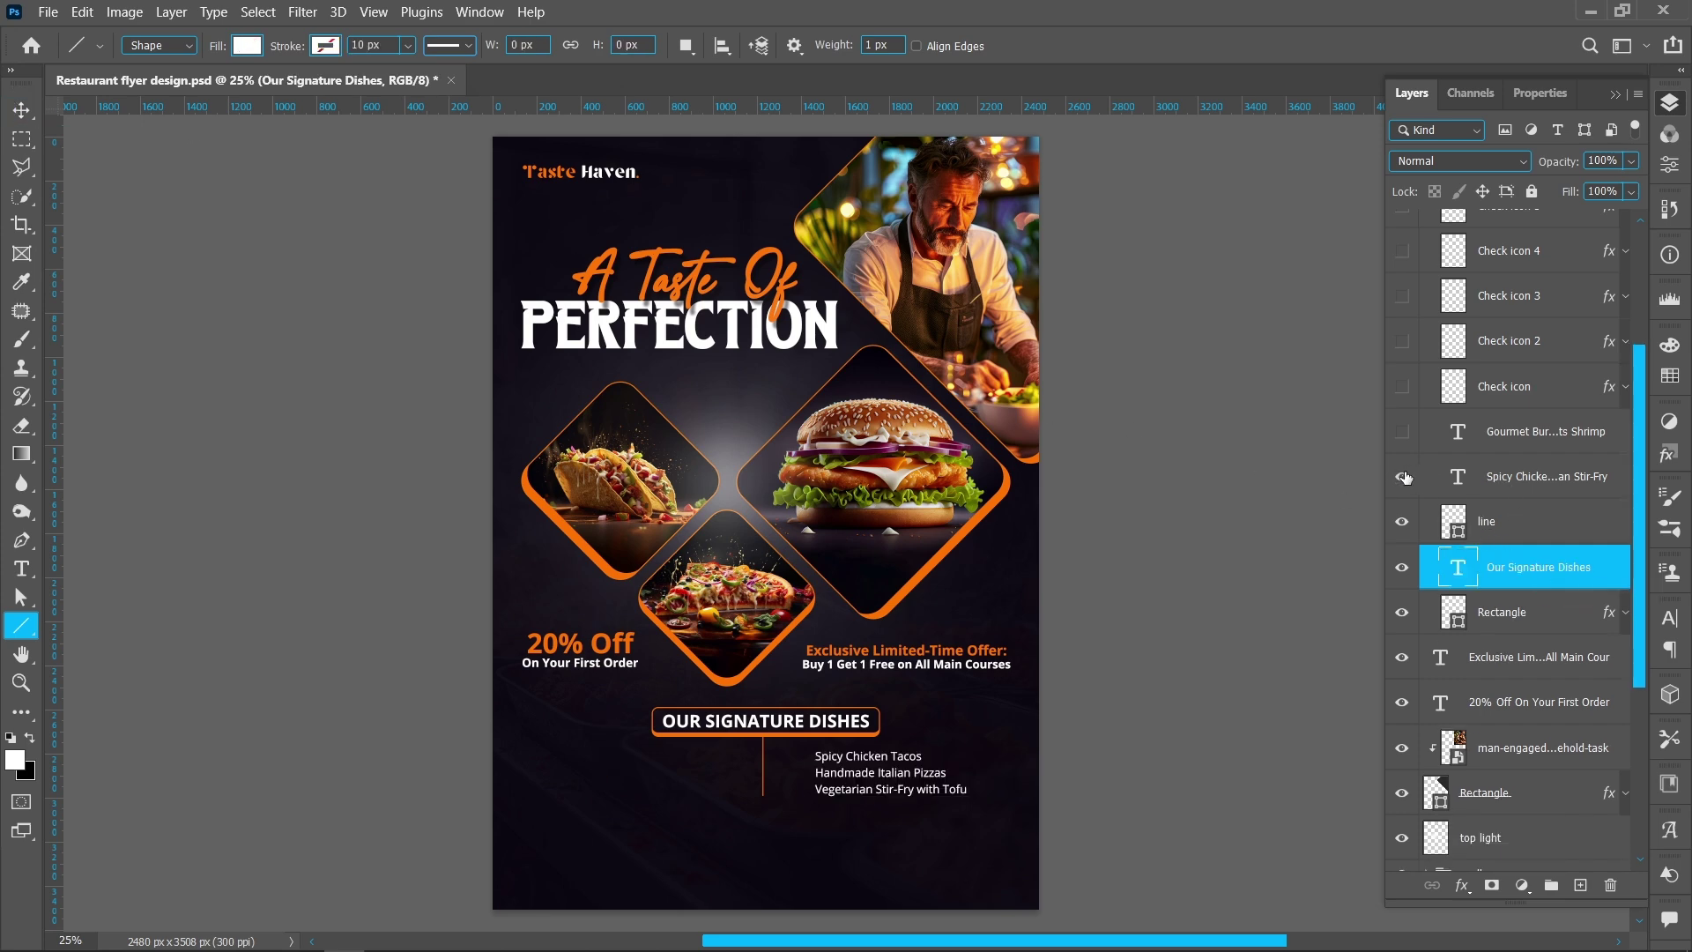
double_click(1455, 480)
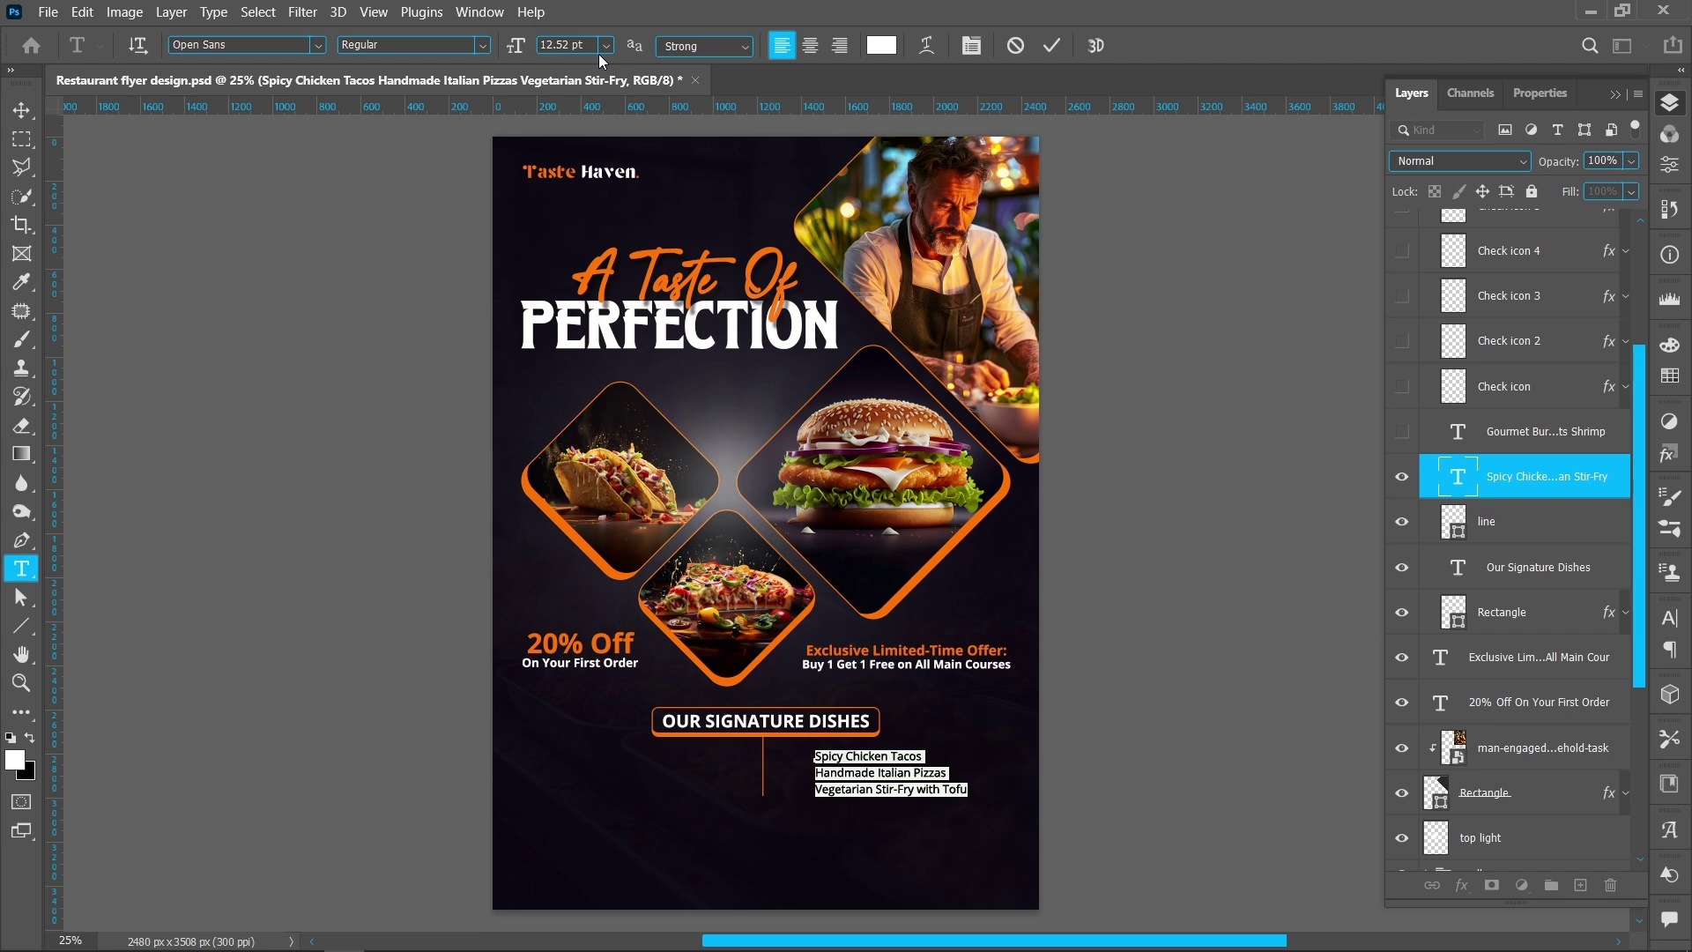
click(1051, 45)
key(u)
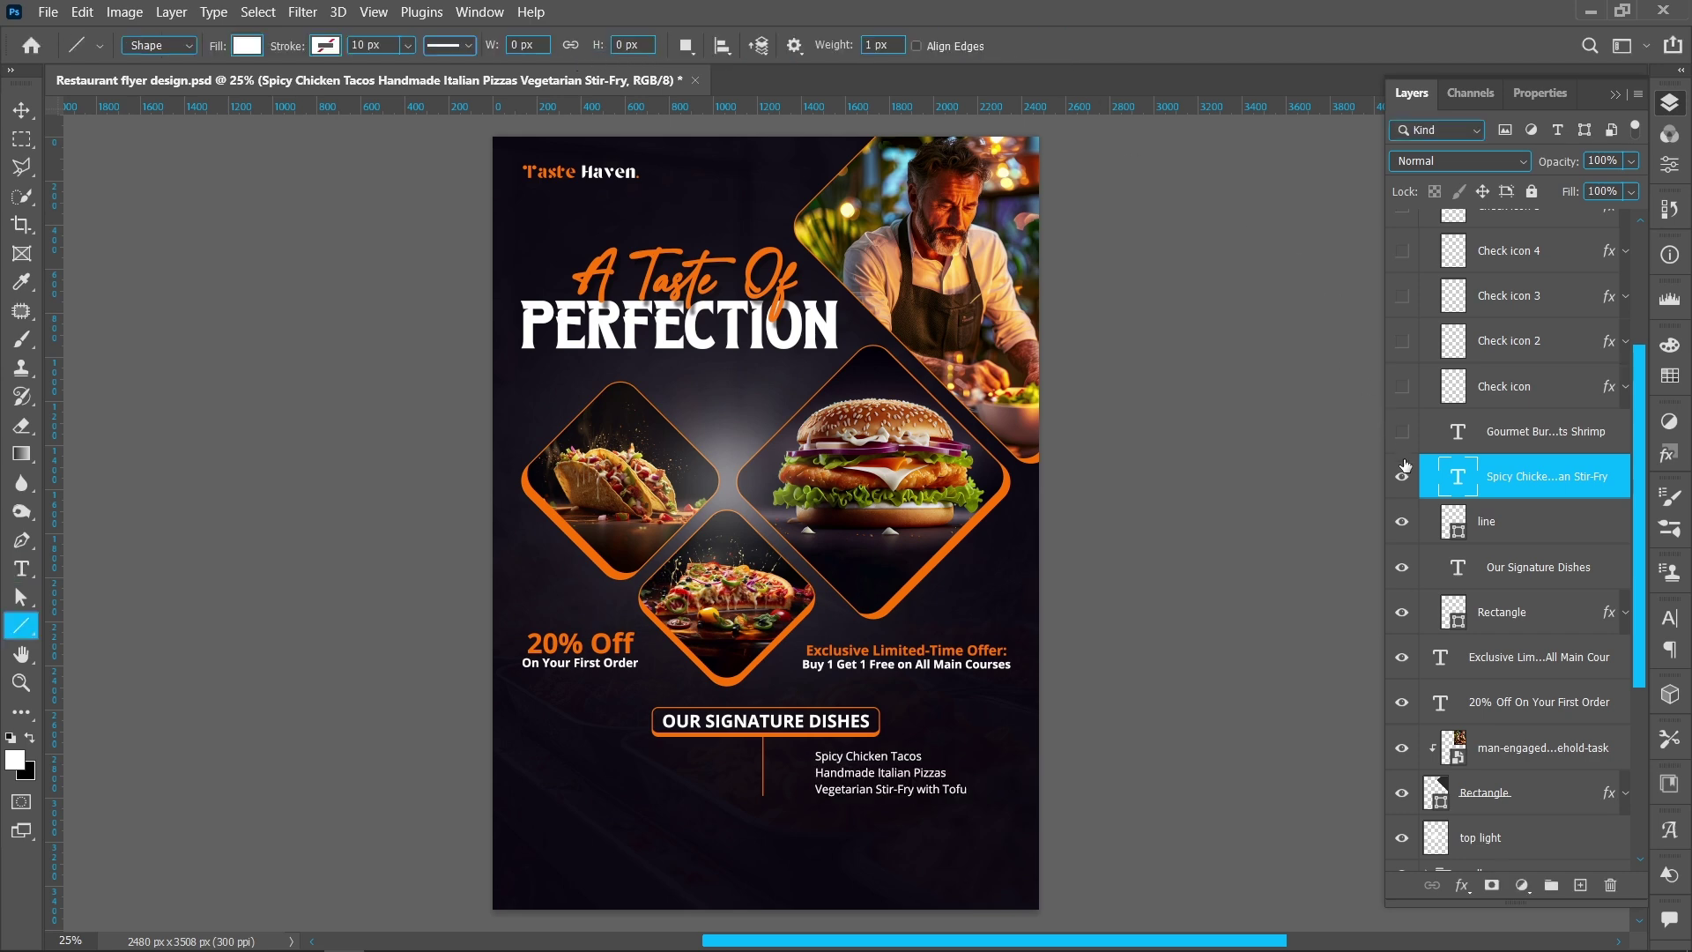
click(1403, 432)
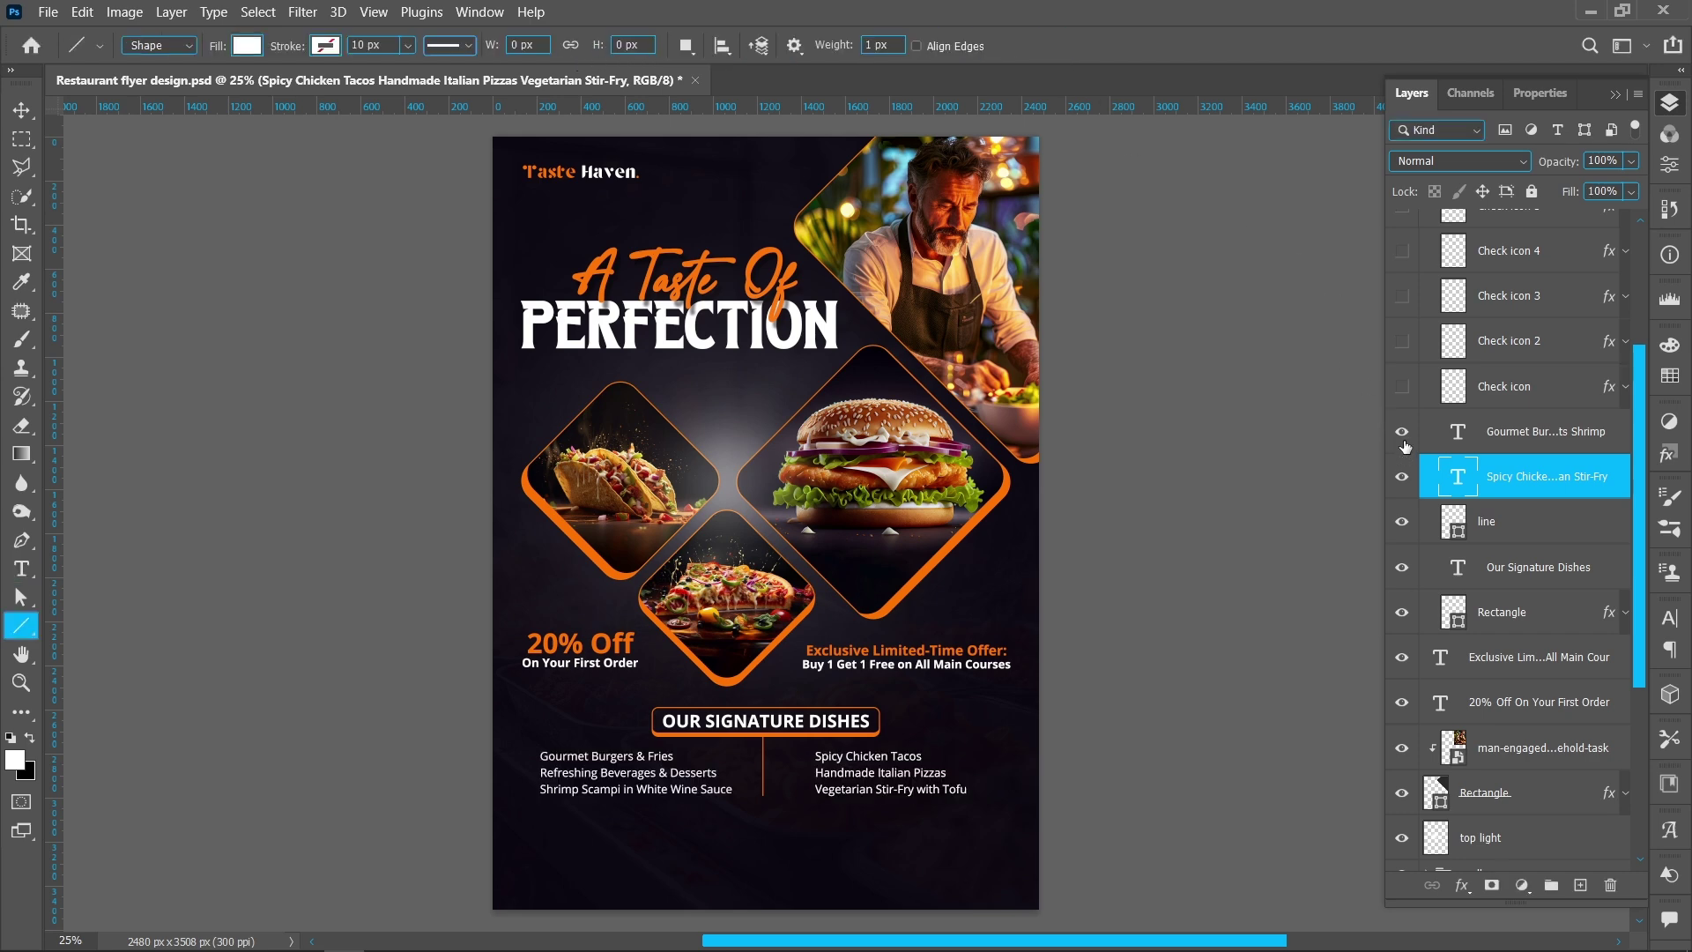
Step: Show Check icons 1–6 beside every signature dish line
click(1465, 432)
click(1403, 388)
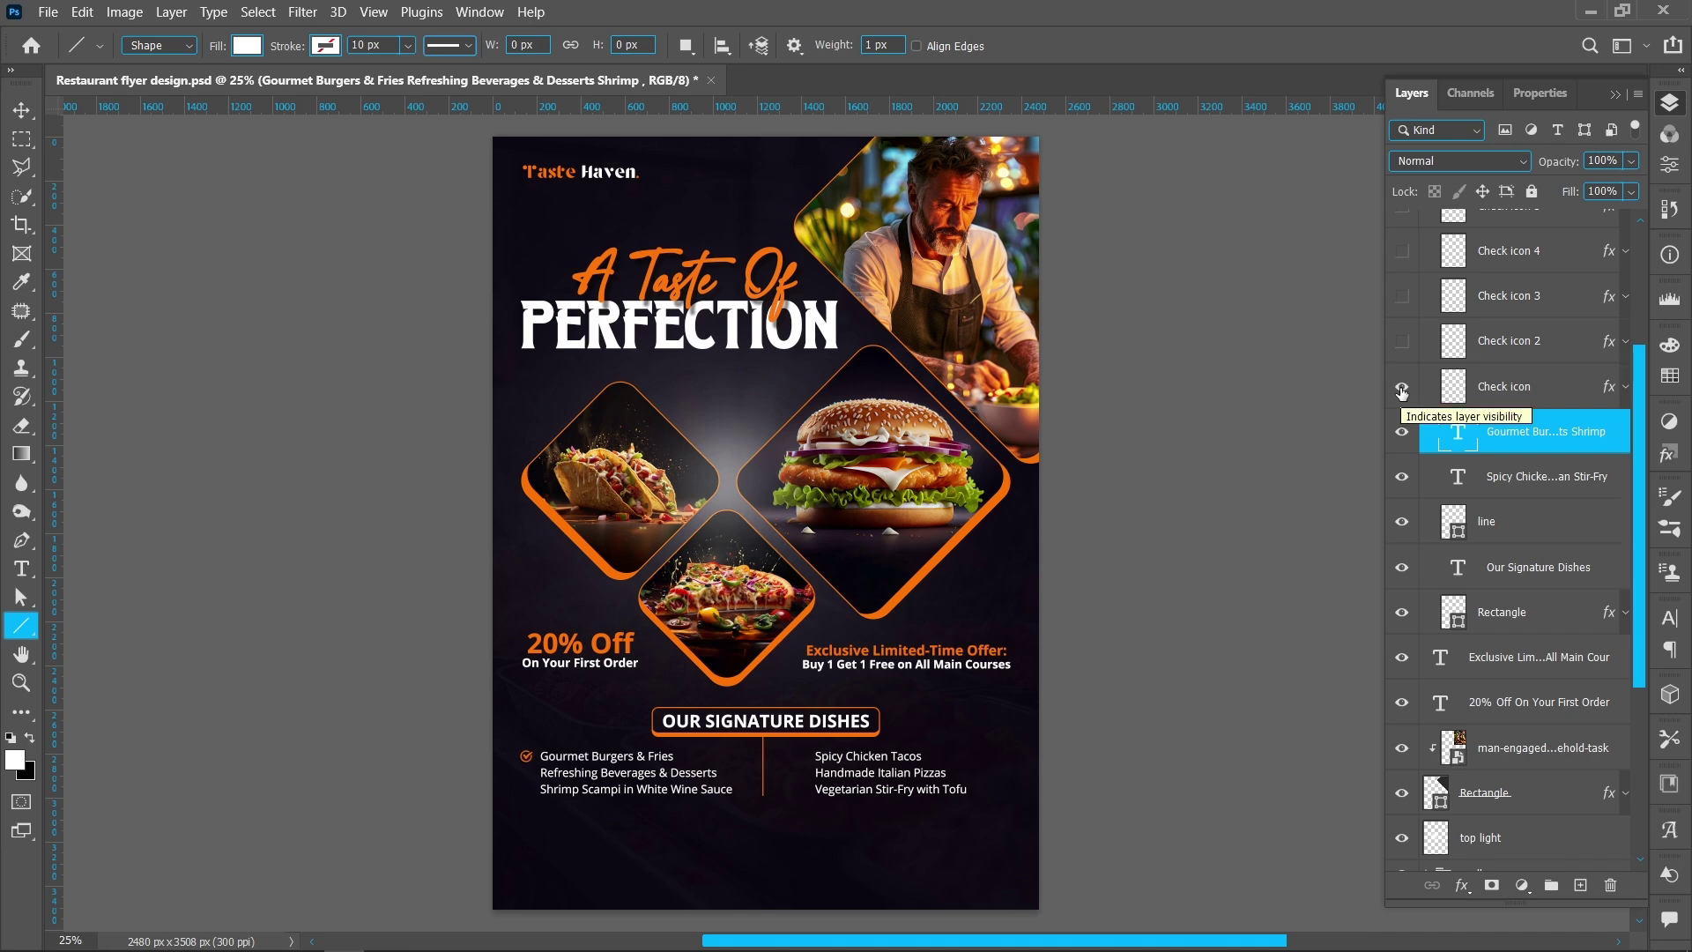
scroll(1401, 362, up, 3)
drag(1401, 342, 1410, 485)
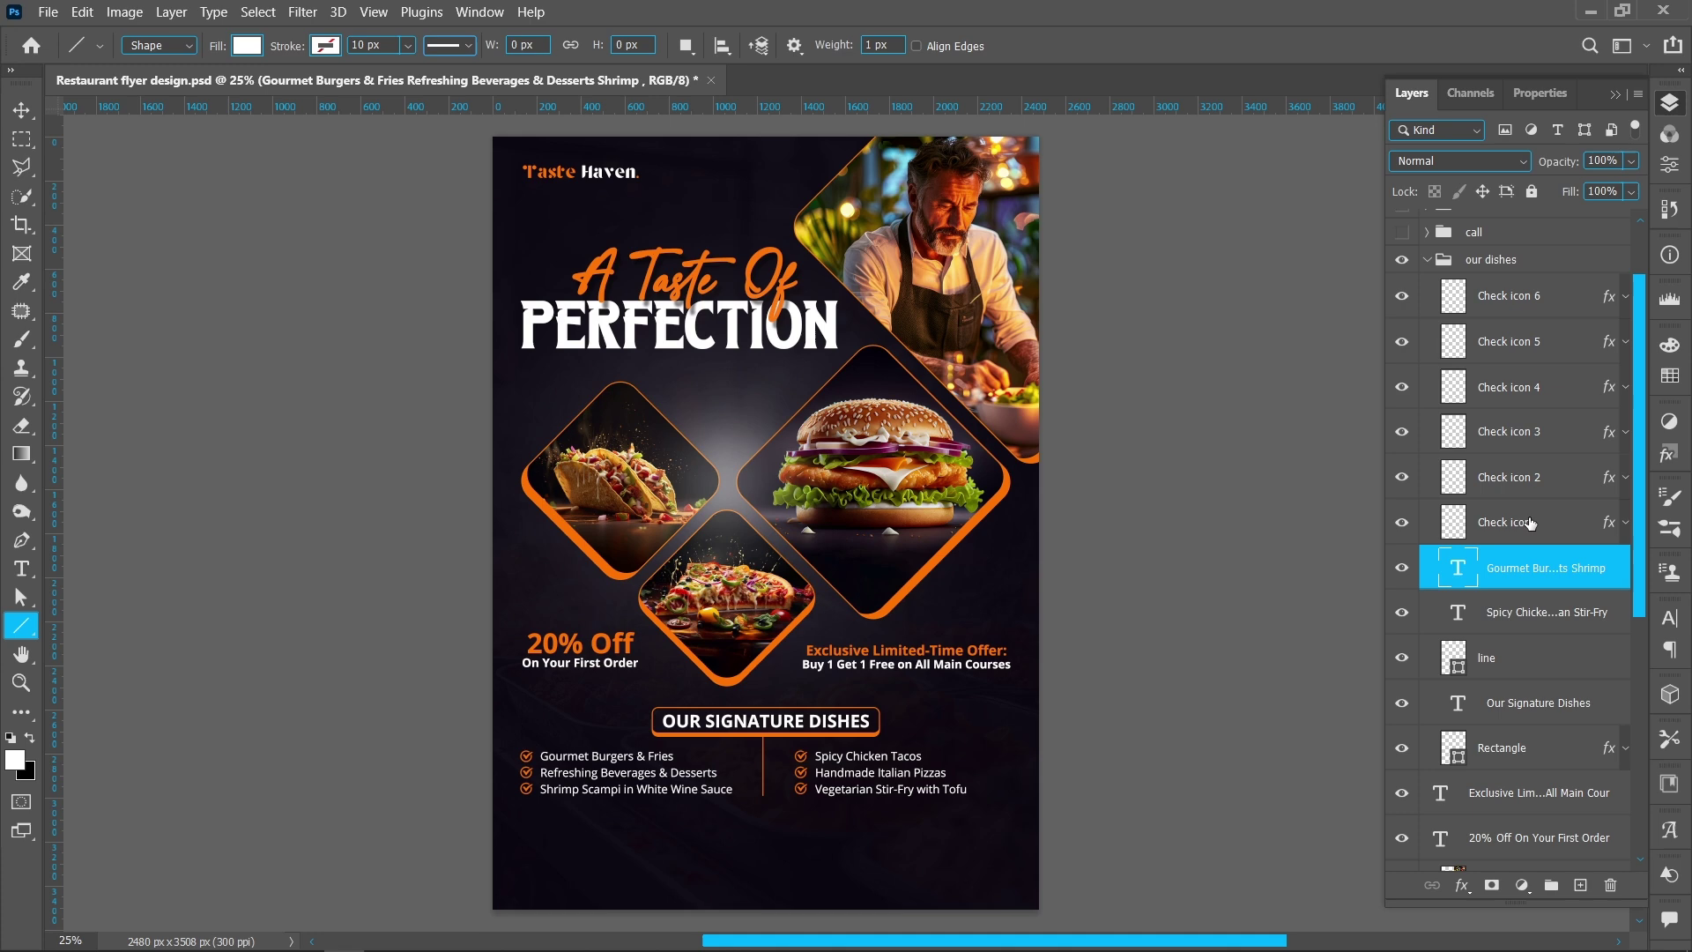
Step: Set the Check icon's Color Overlay to orange #ff7300 and collapse the our dishes group
click(1628, 527)
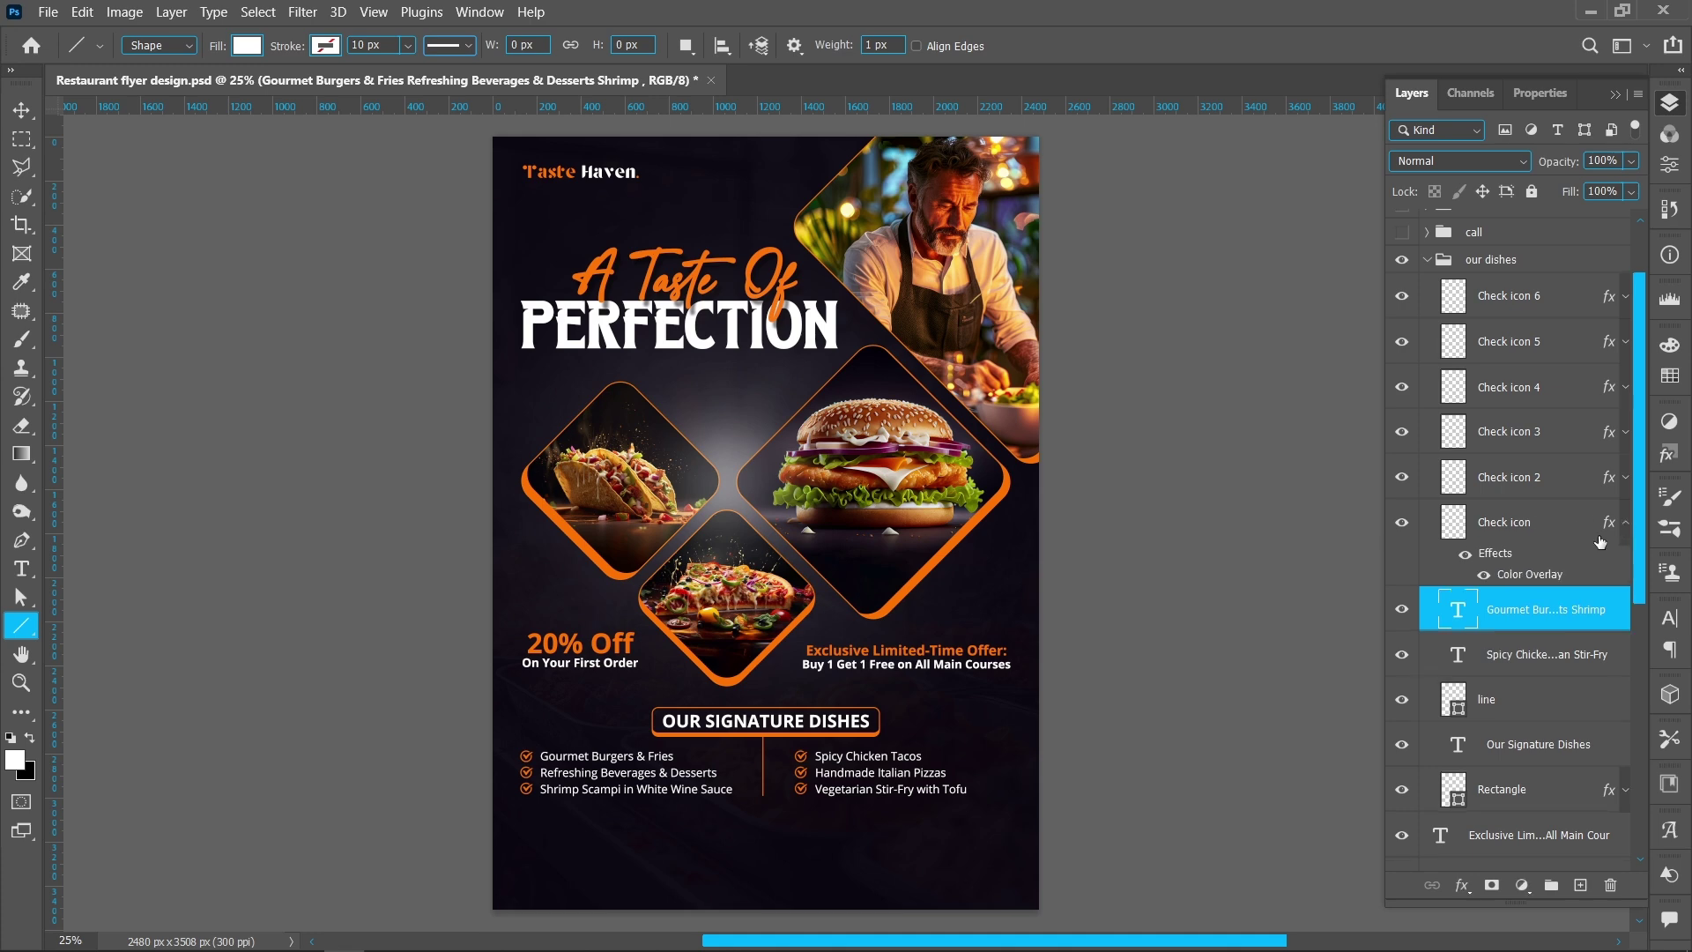
click(1522, 555)
double_click(1522, 555)
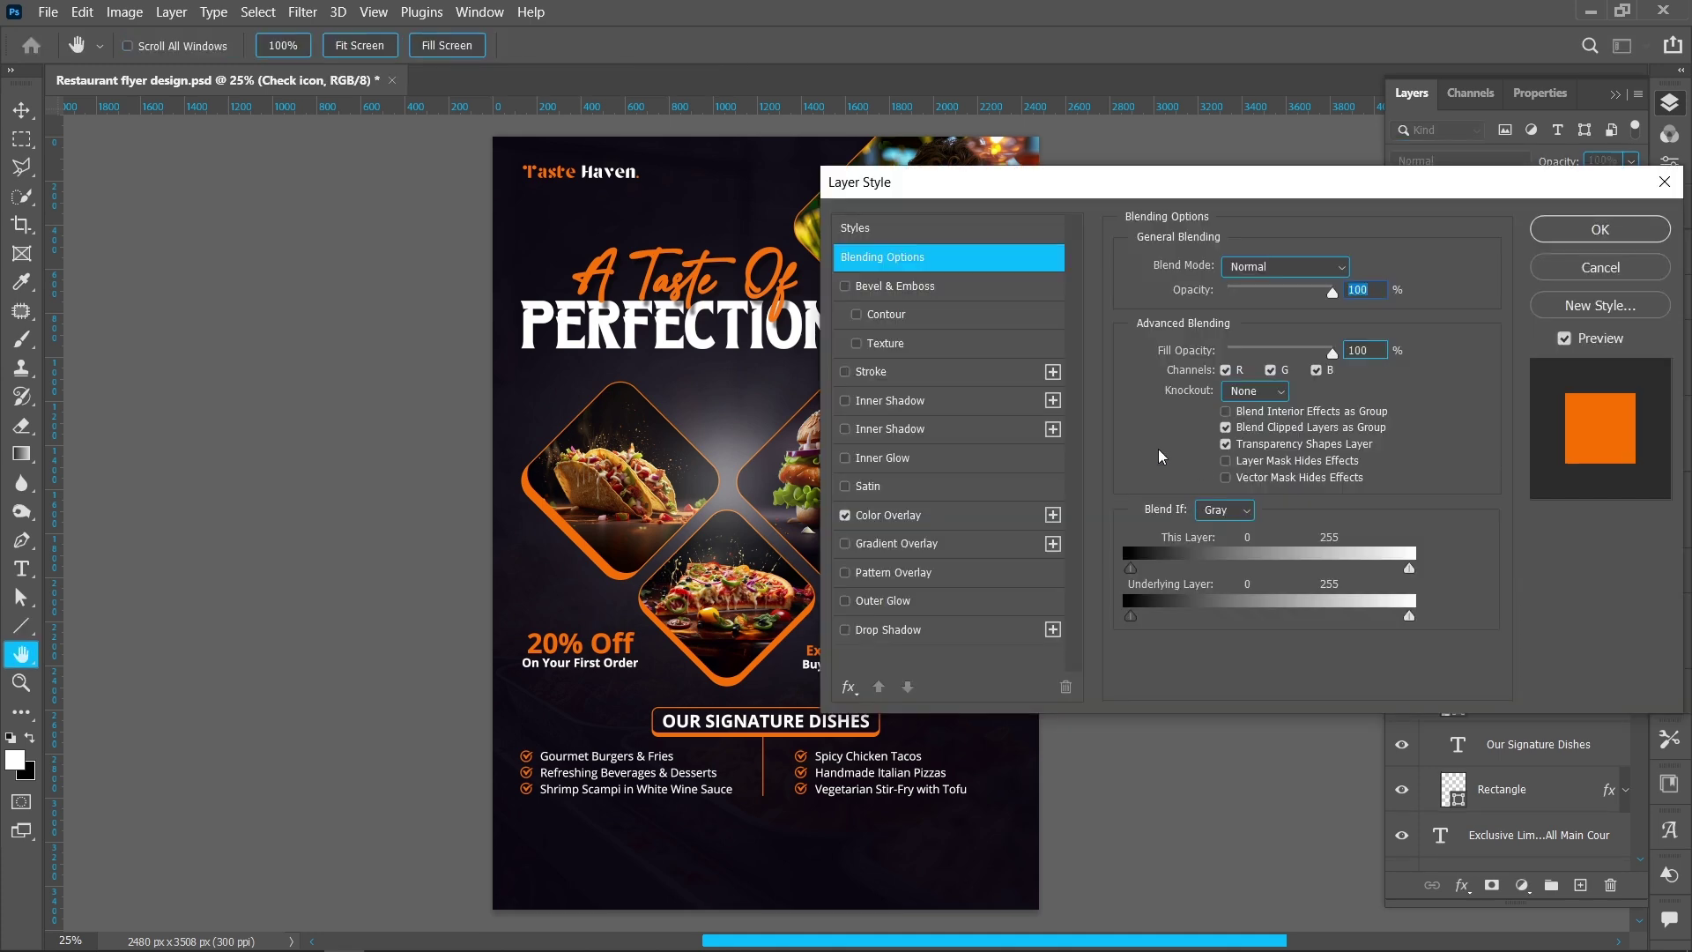
click(961, 522)
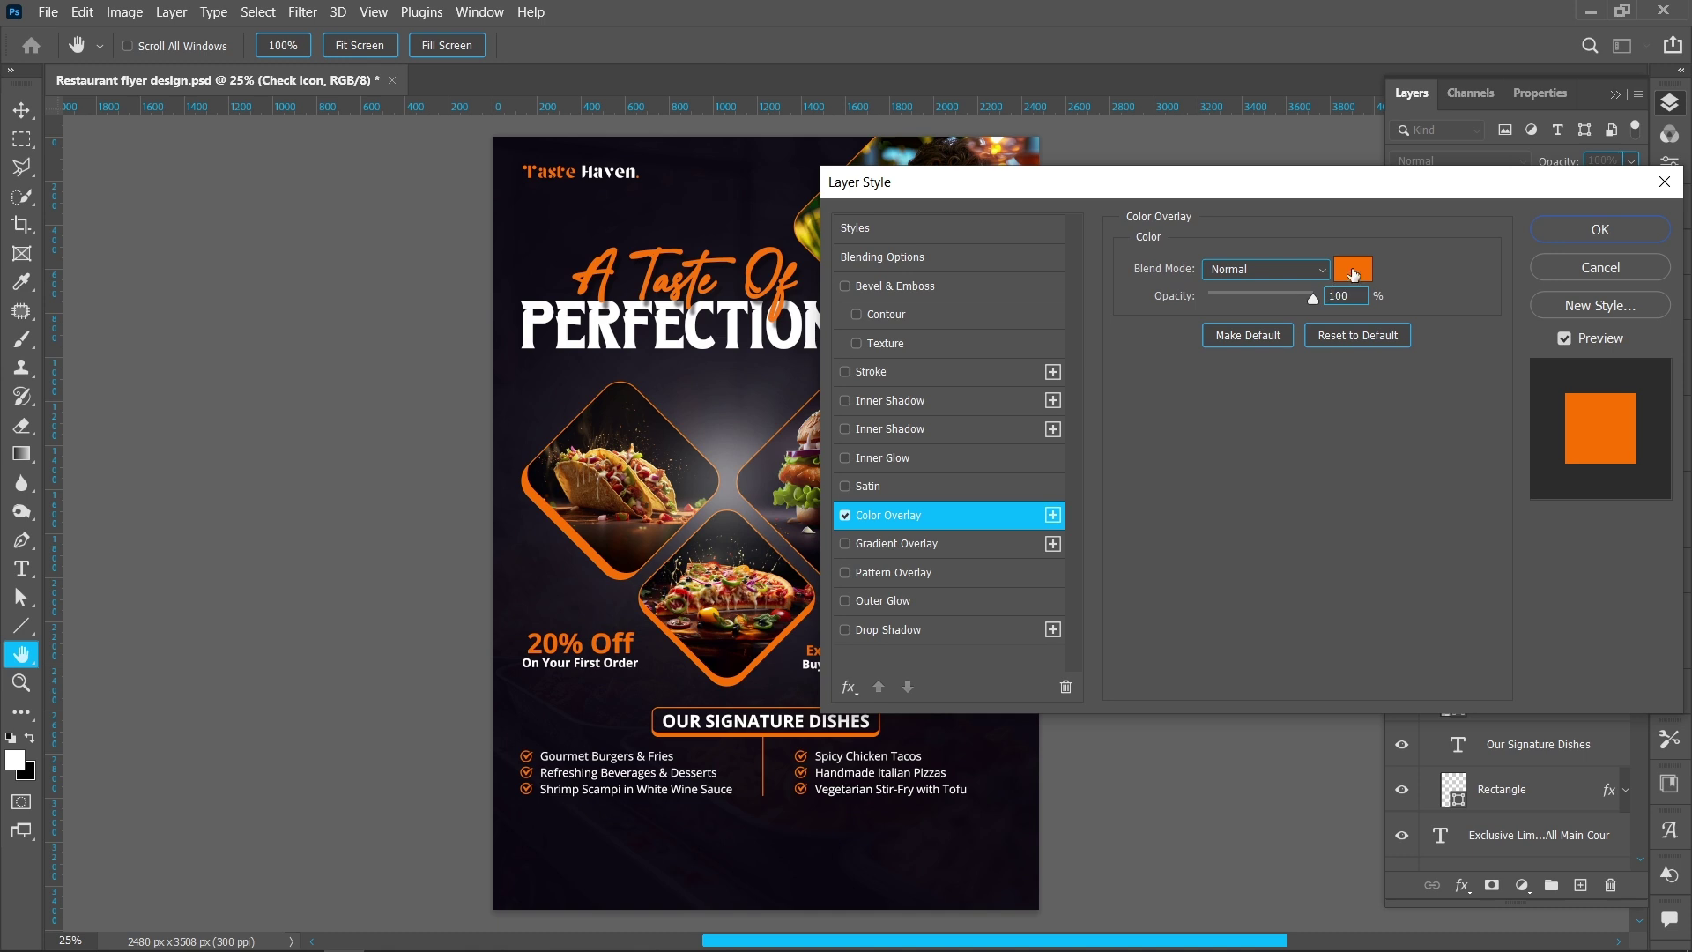
click(1354, 270)
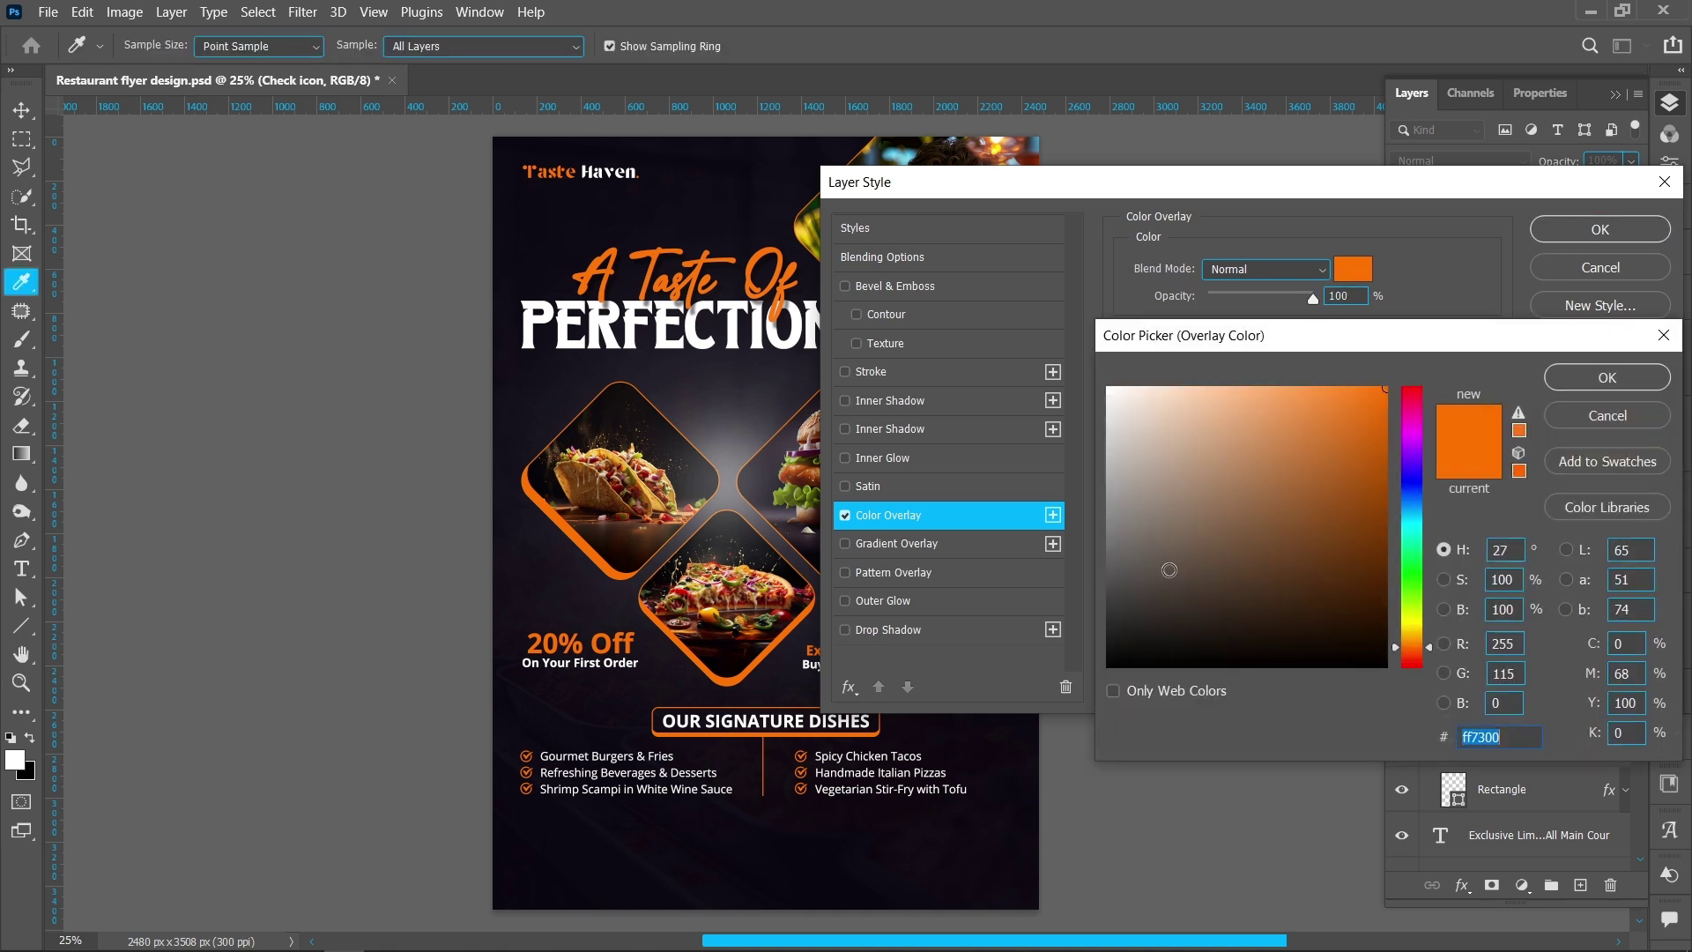
click(1596, 376)
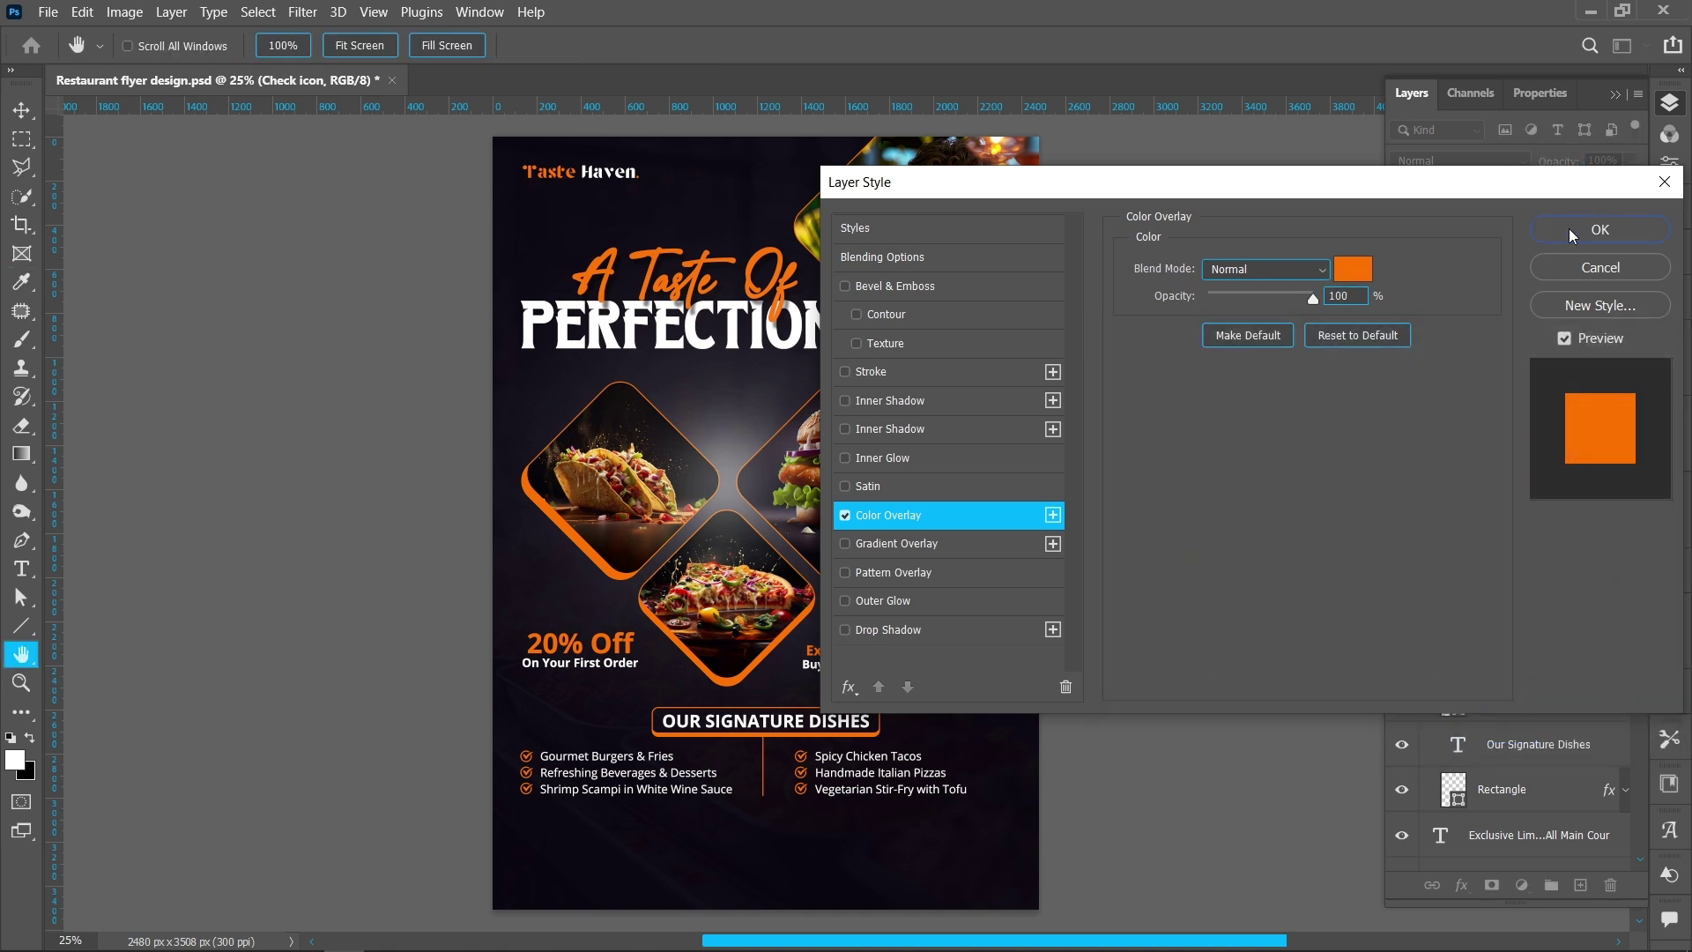
click(1574, 236)
click(1432, 351)
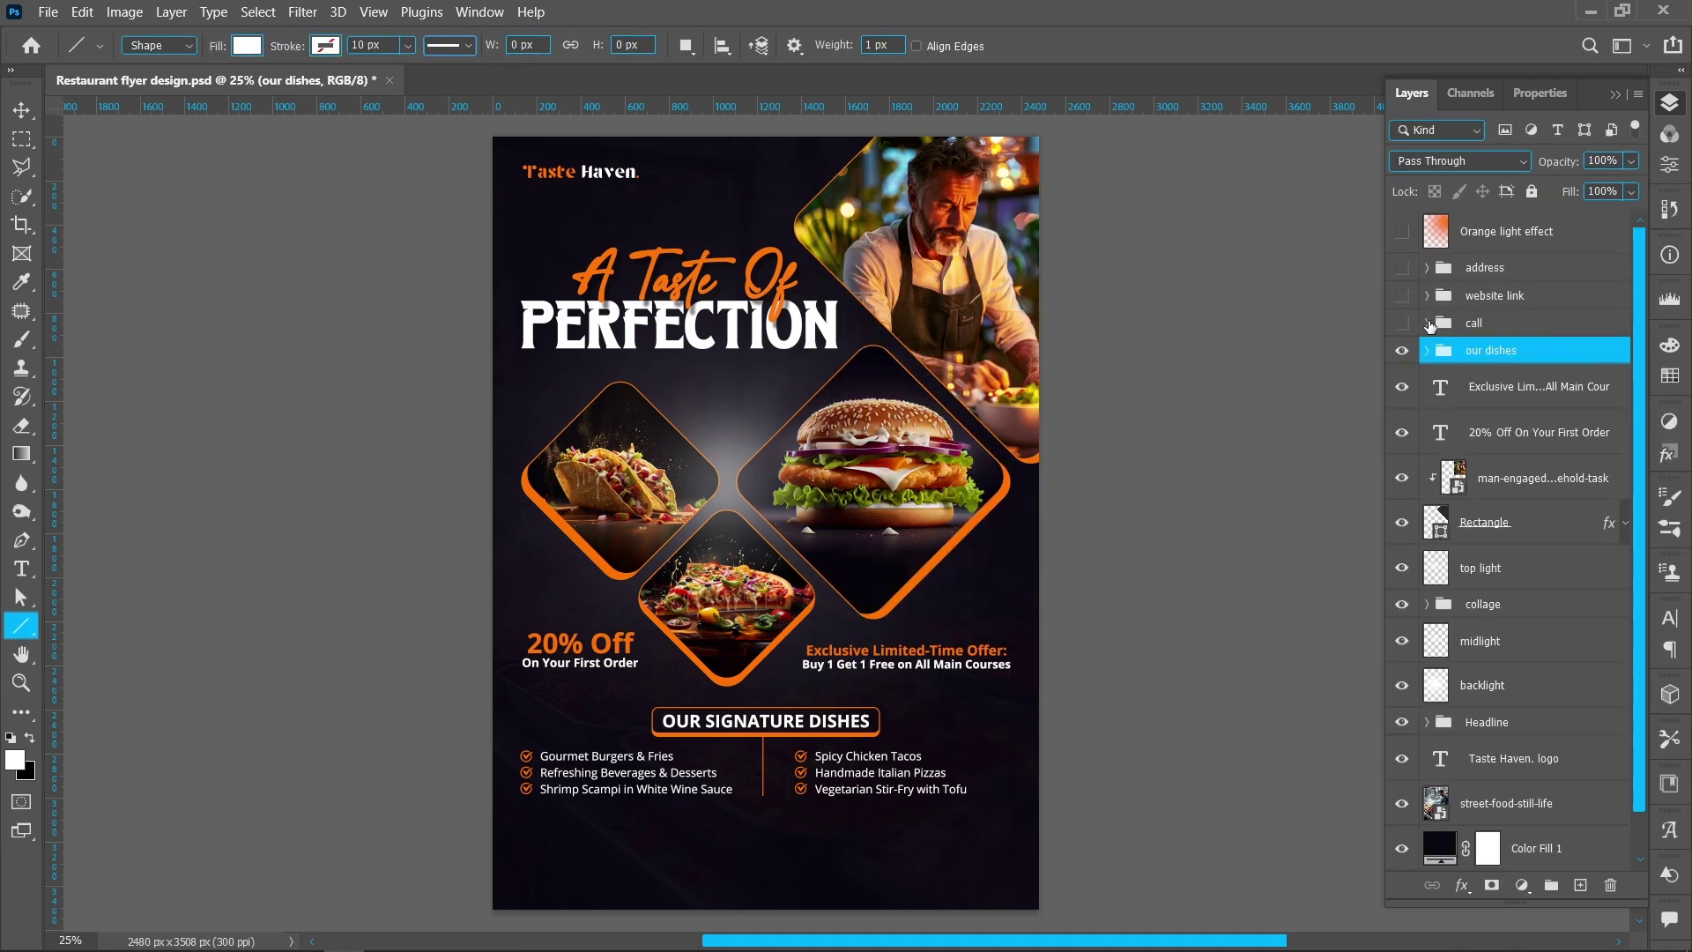
Step: Show the phone number in the call group and commit its text
click(1427, 323)
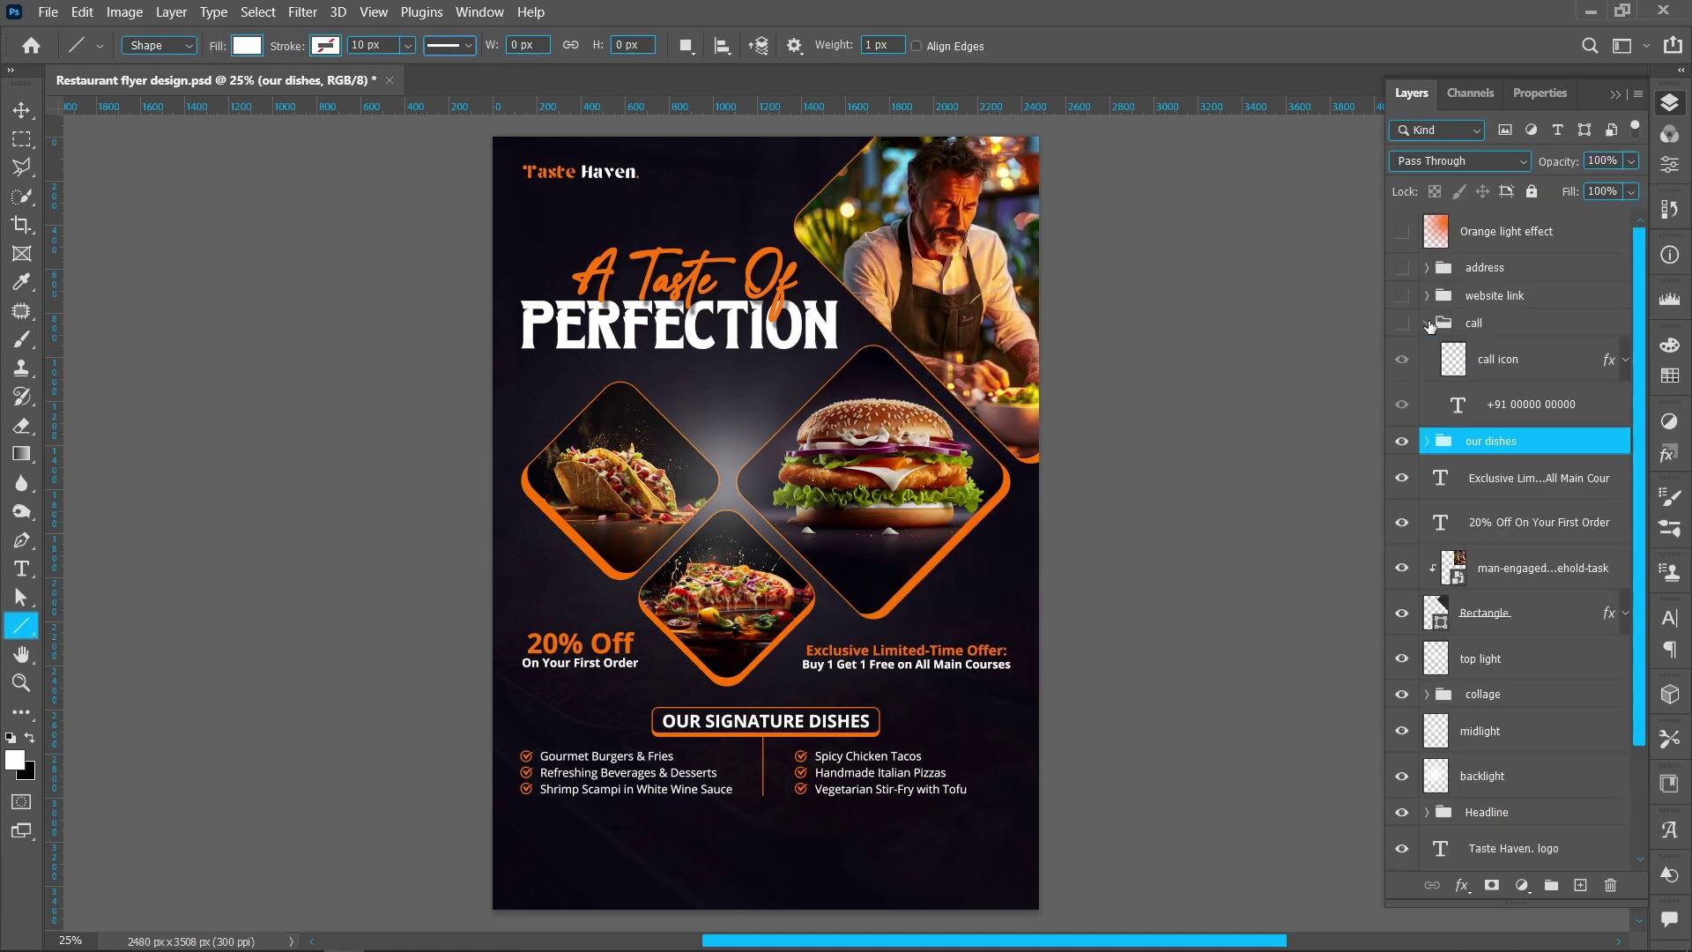
click(1402, 404)
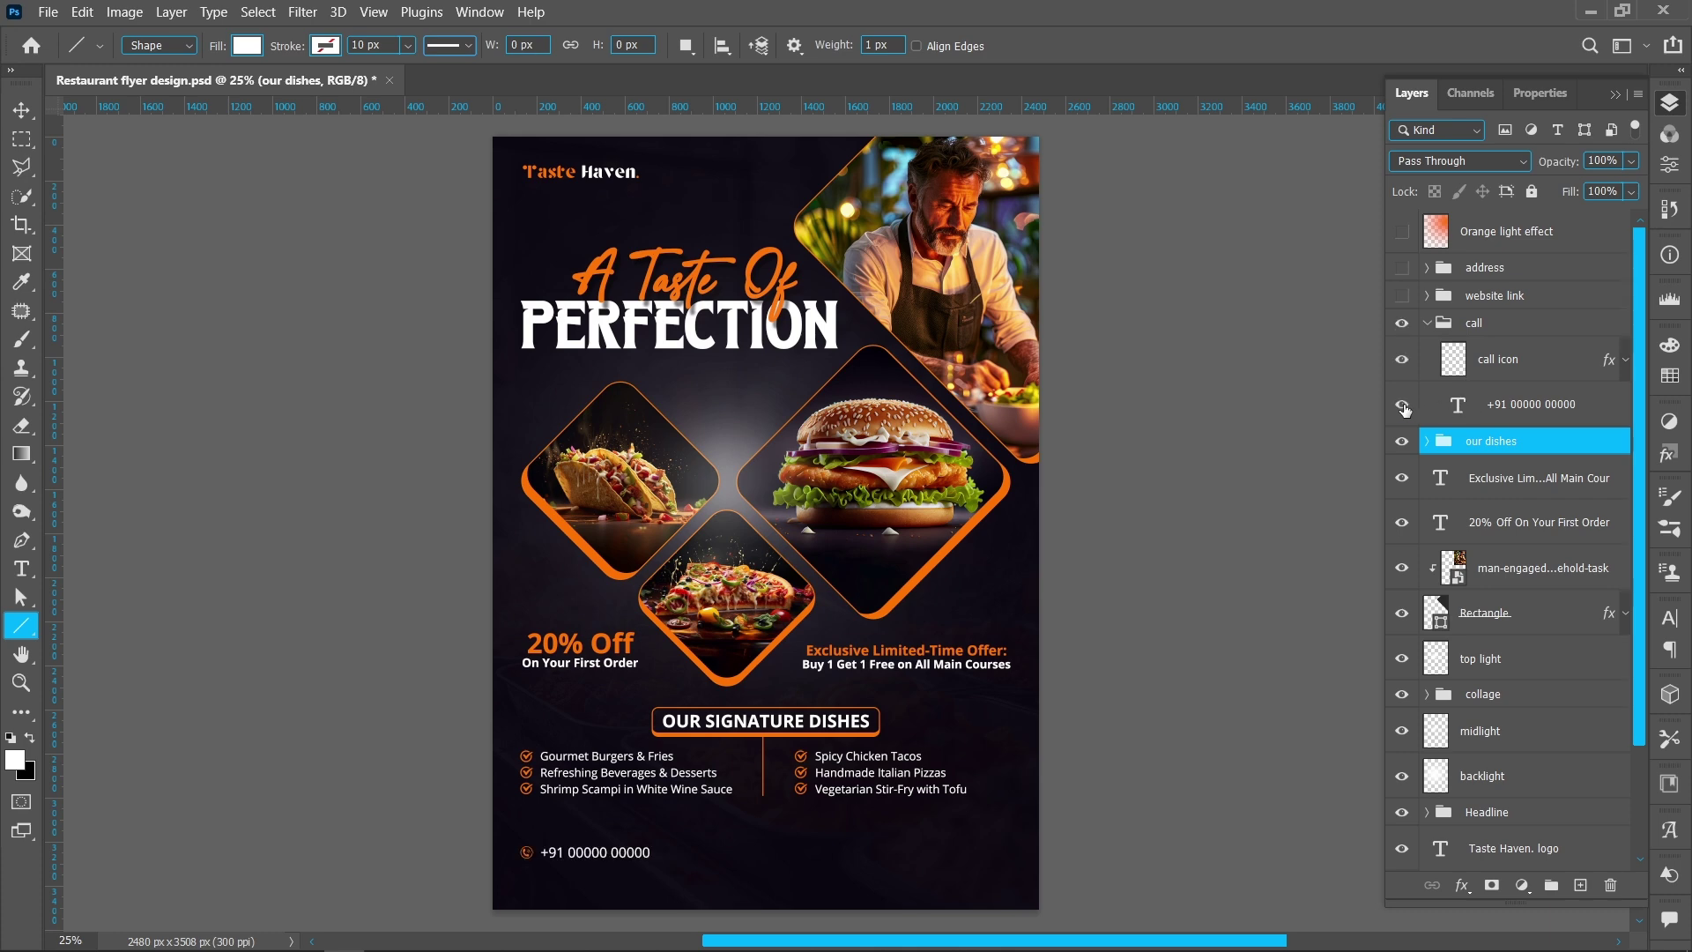
double_click(1458, 404)
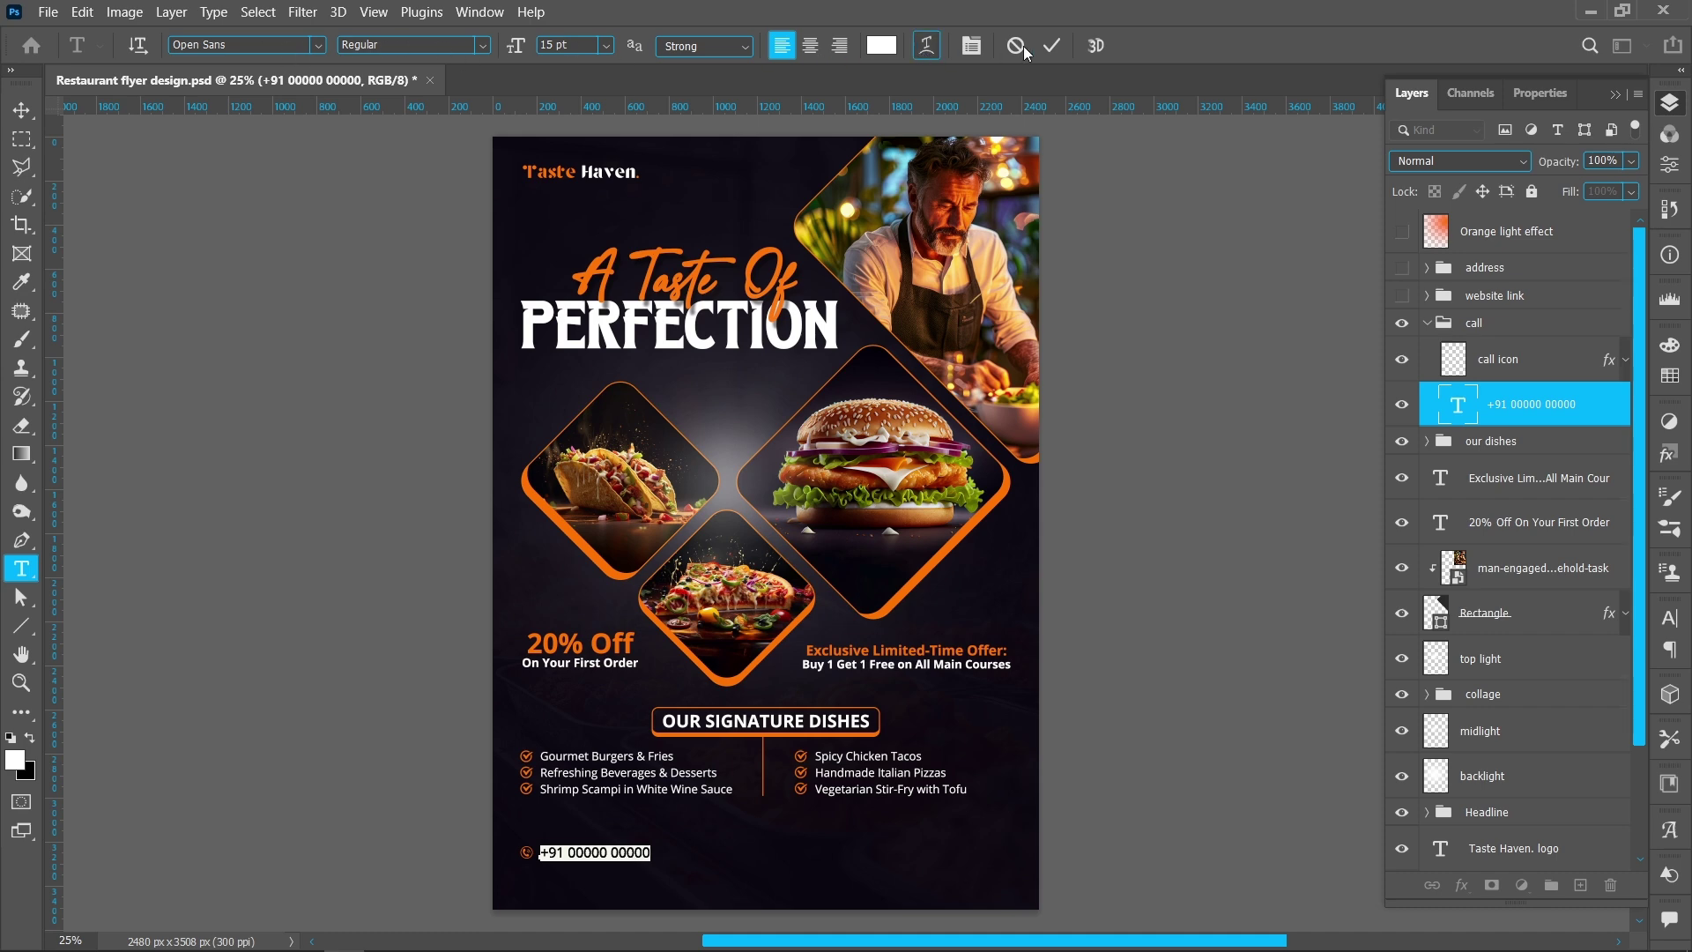
click(1051, 45)
key(u)
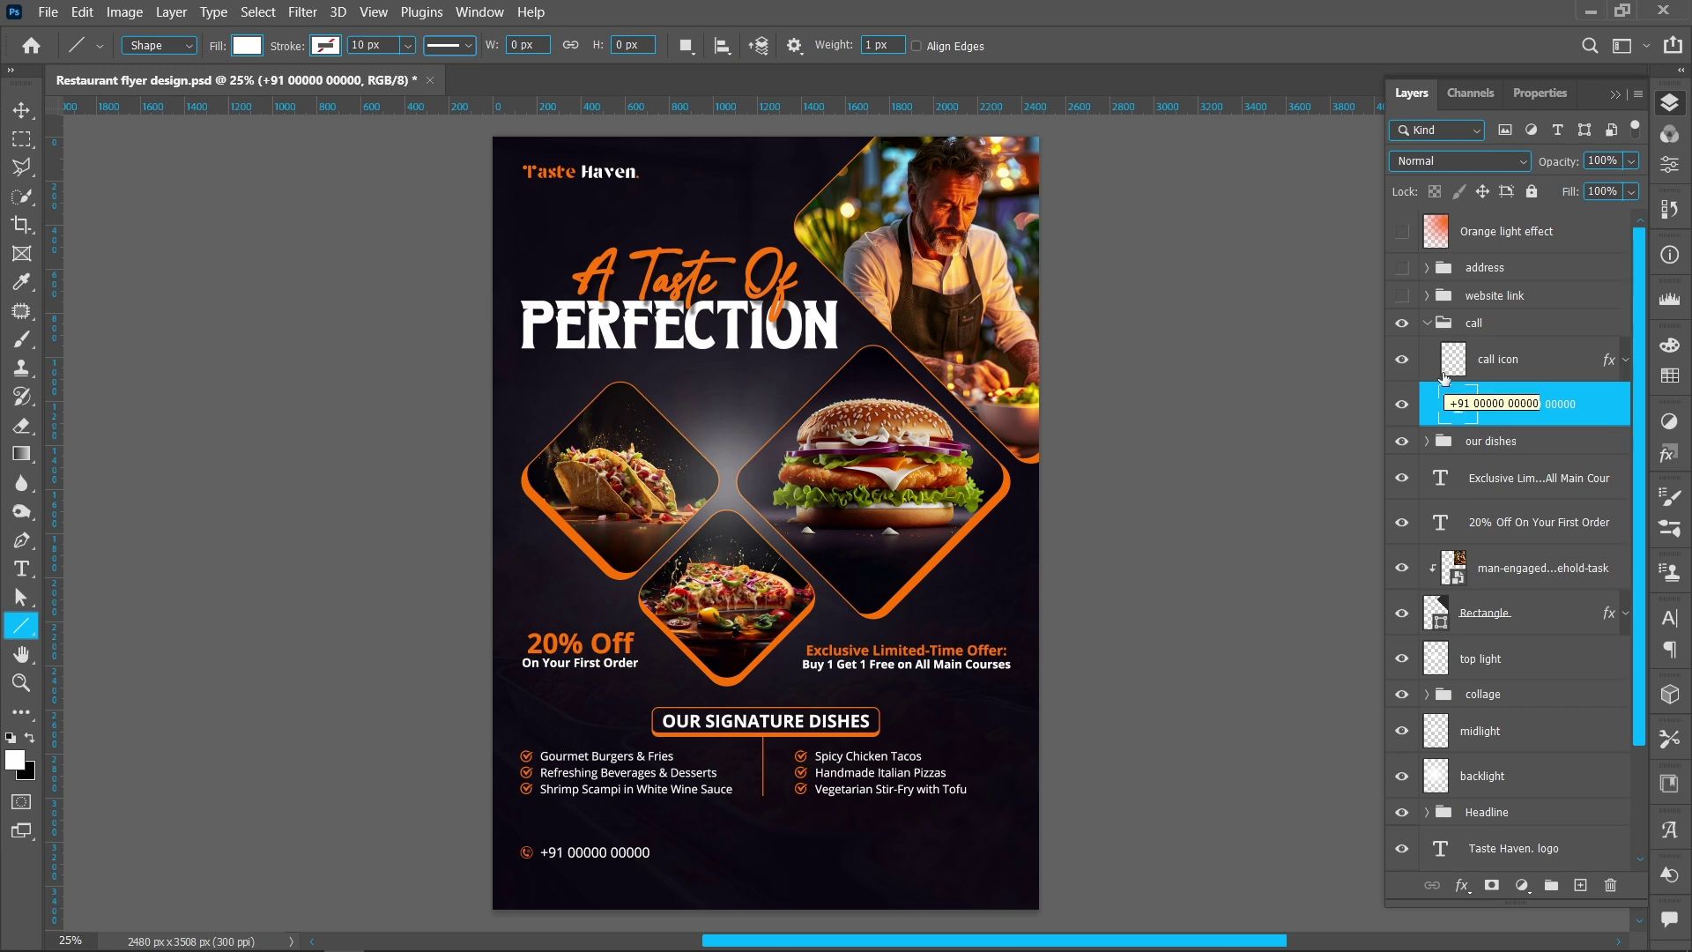
click(1427, 324)
Step: Show the website link and street address, leaving the Orange light effect off
click(1402, 296)
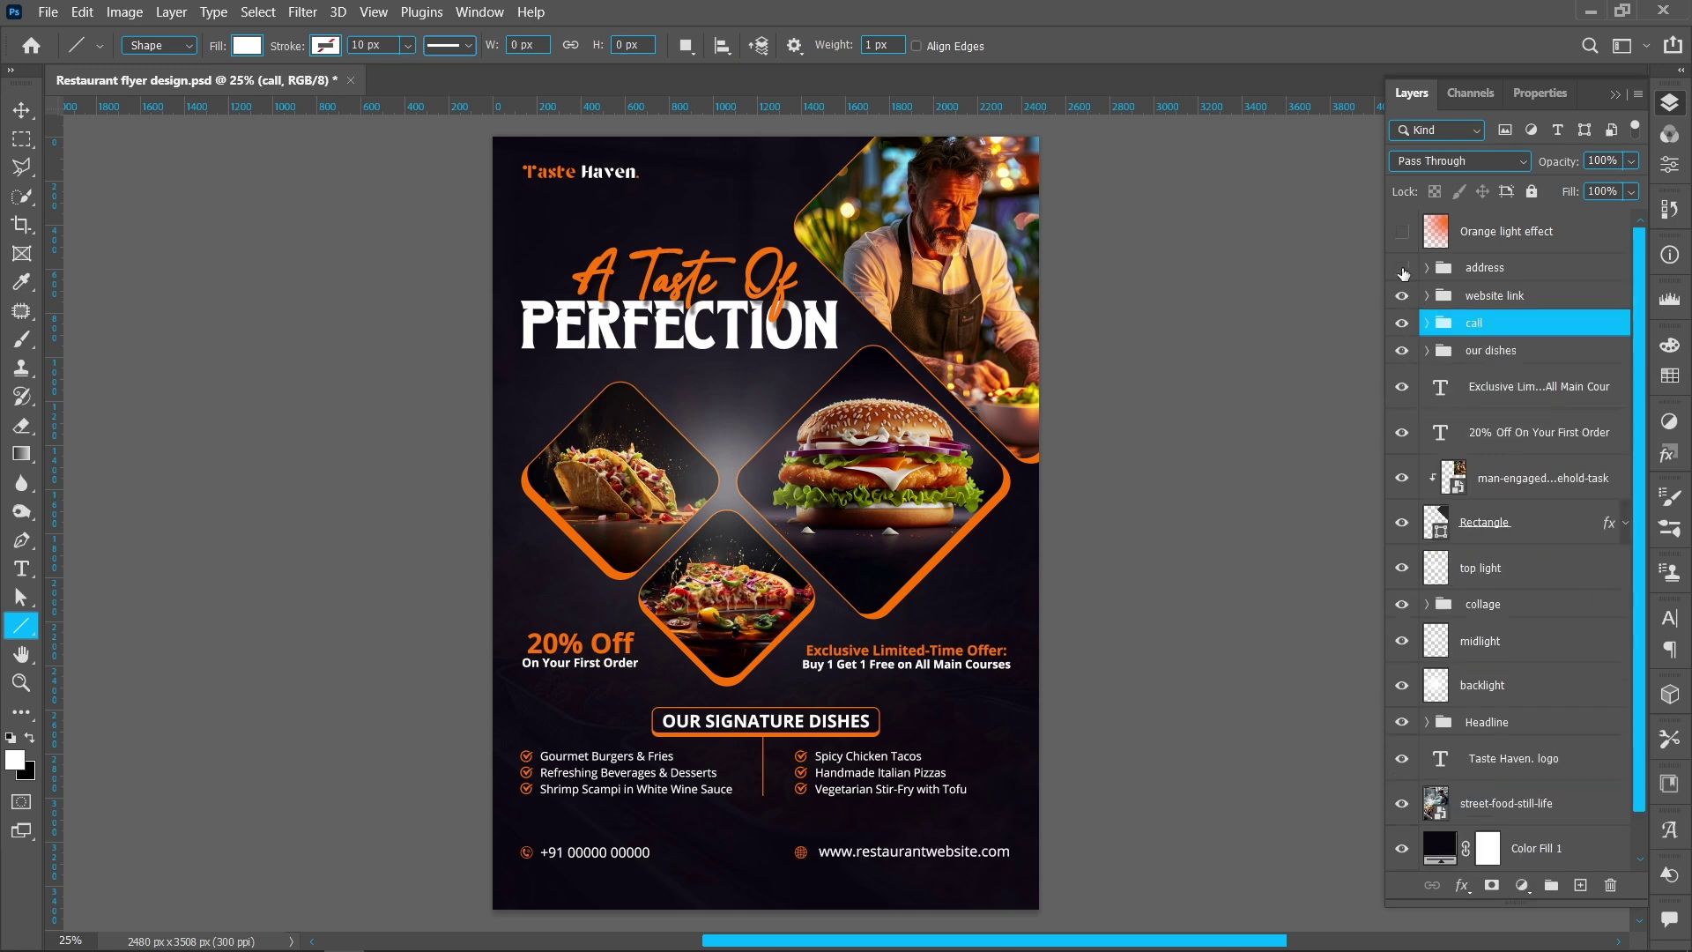
click(1402, 268)
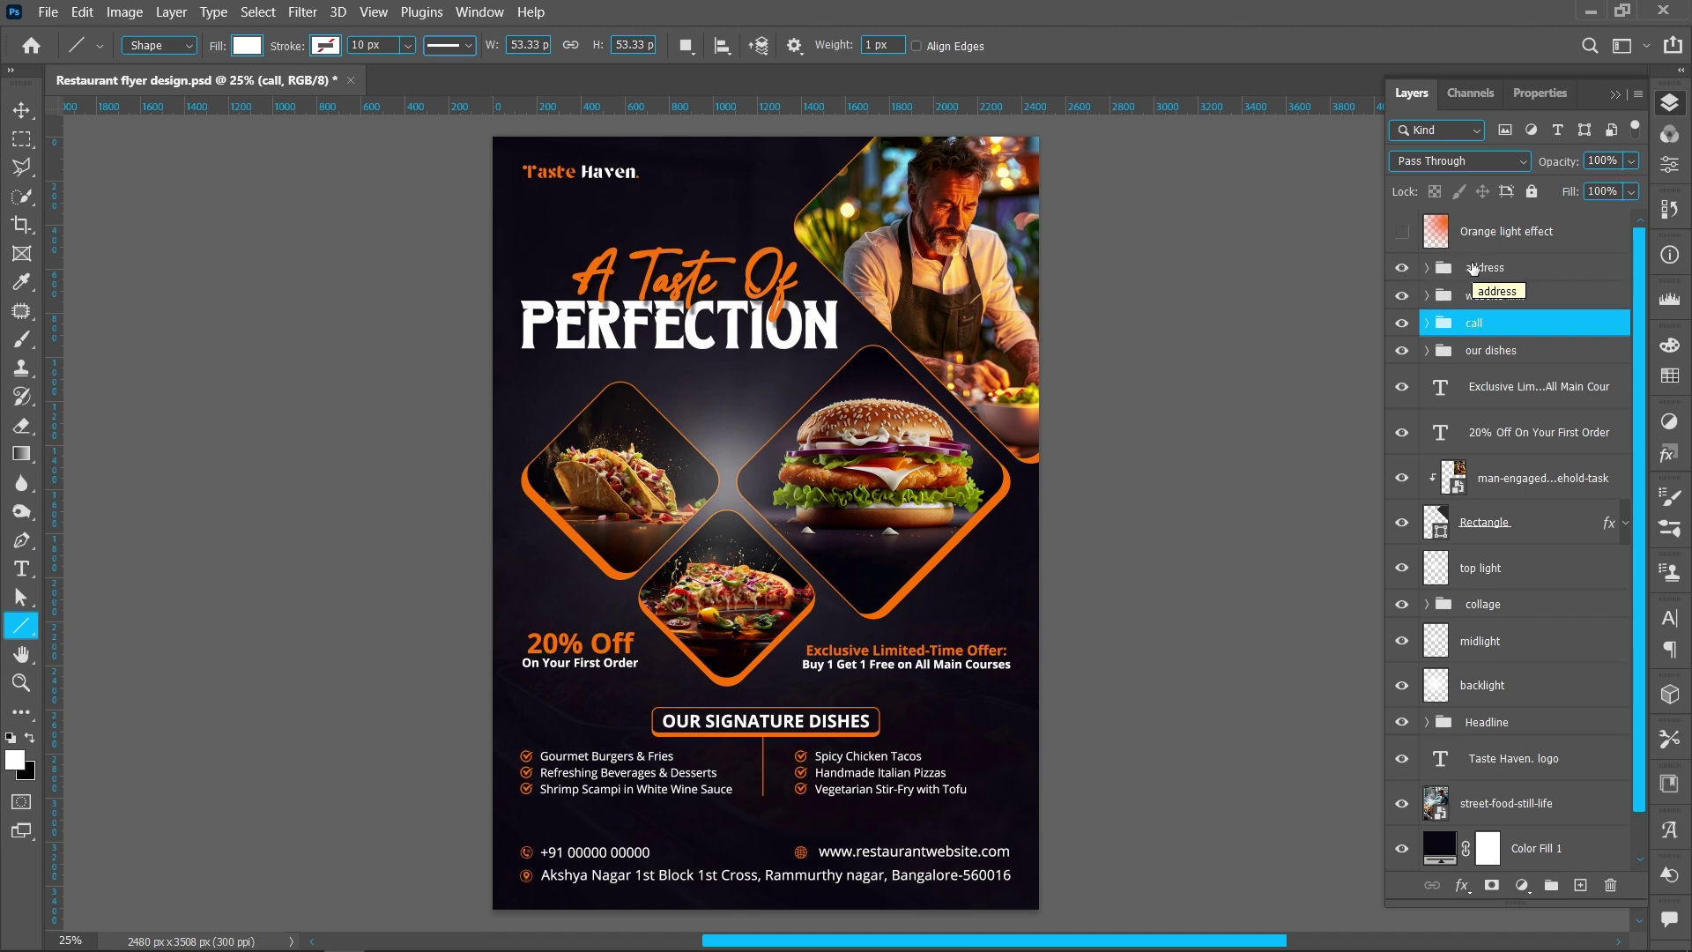
click(1402, 232)
click(1402, 233)
click(1402, 233)
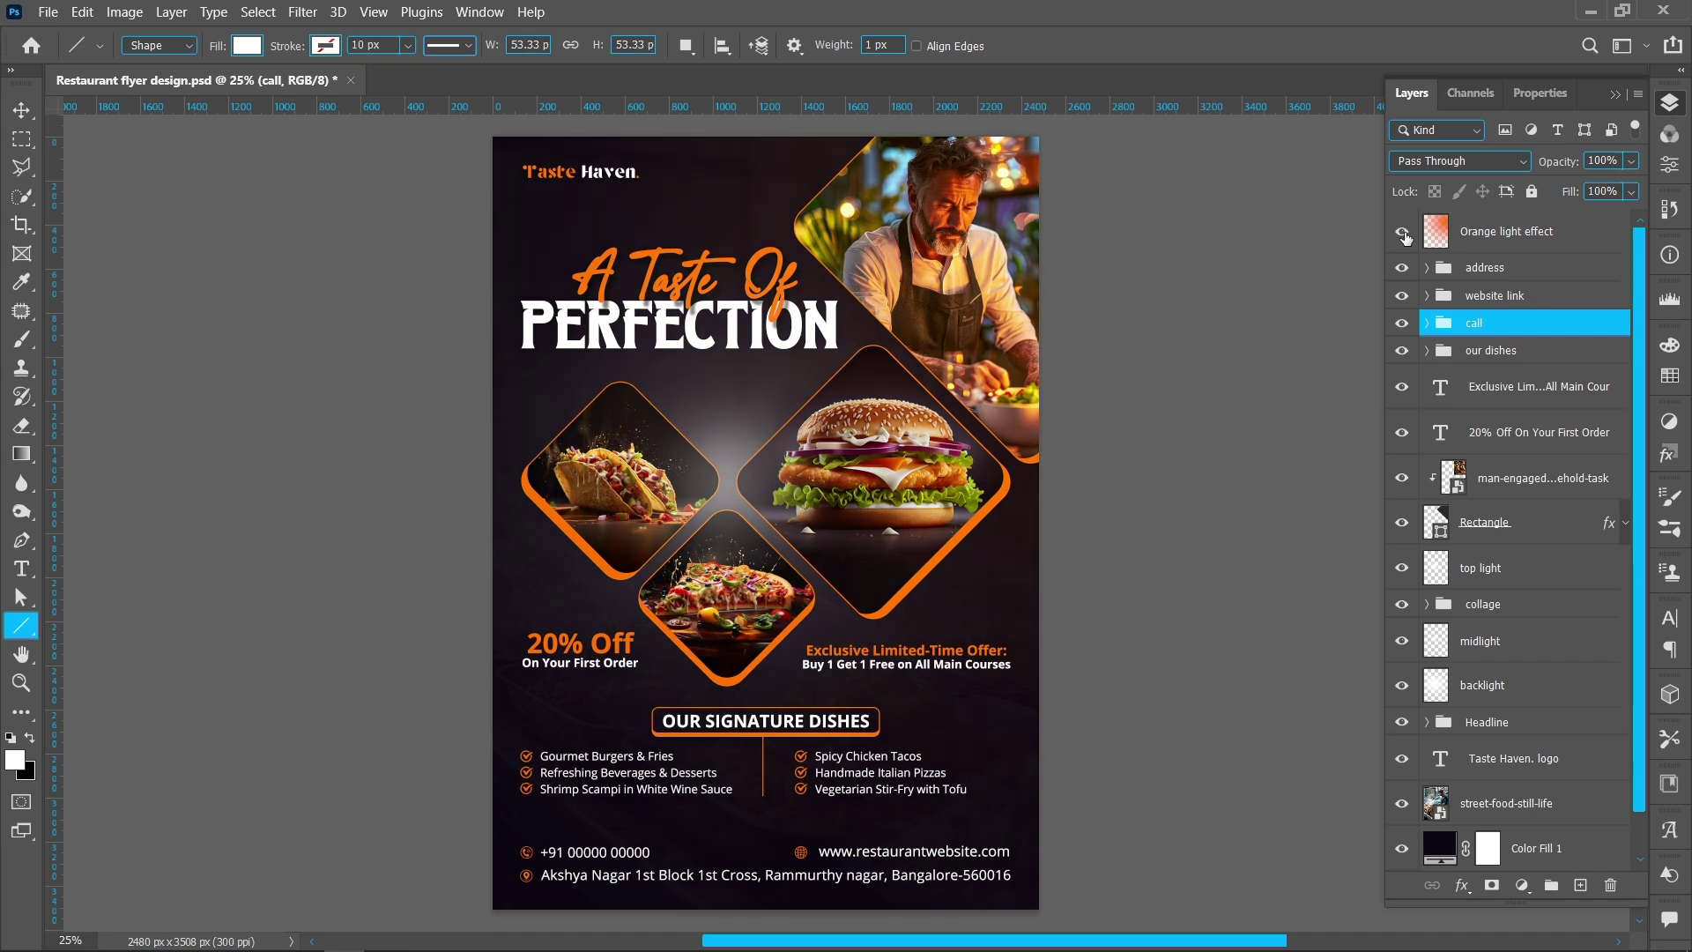
click(1403, 233)
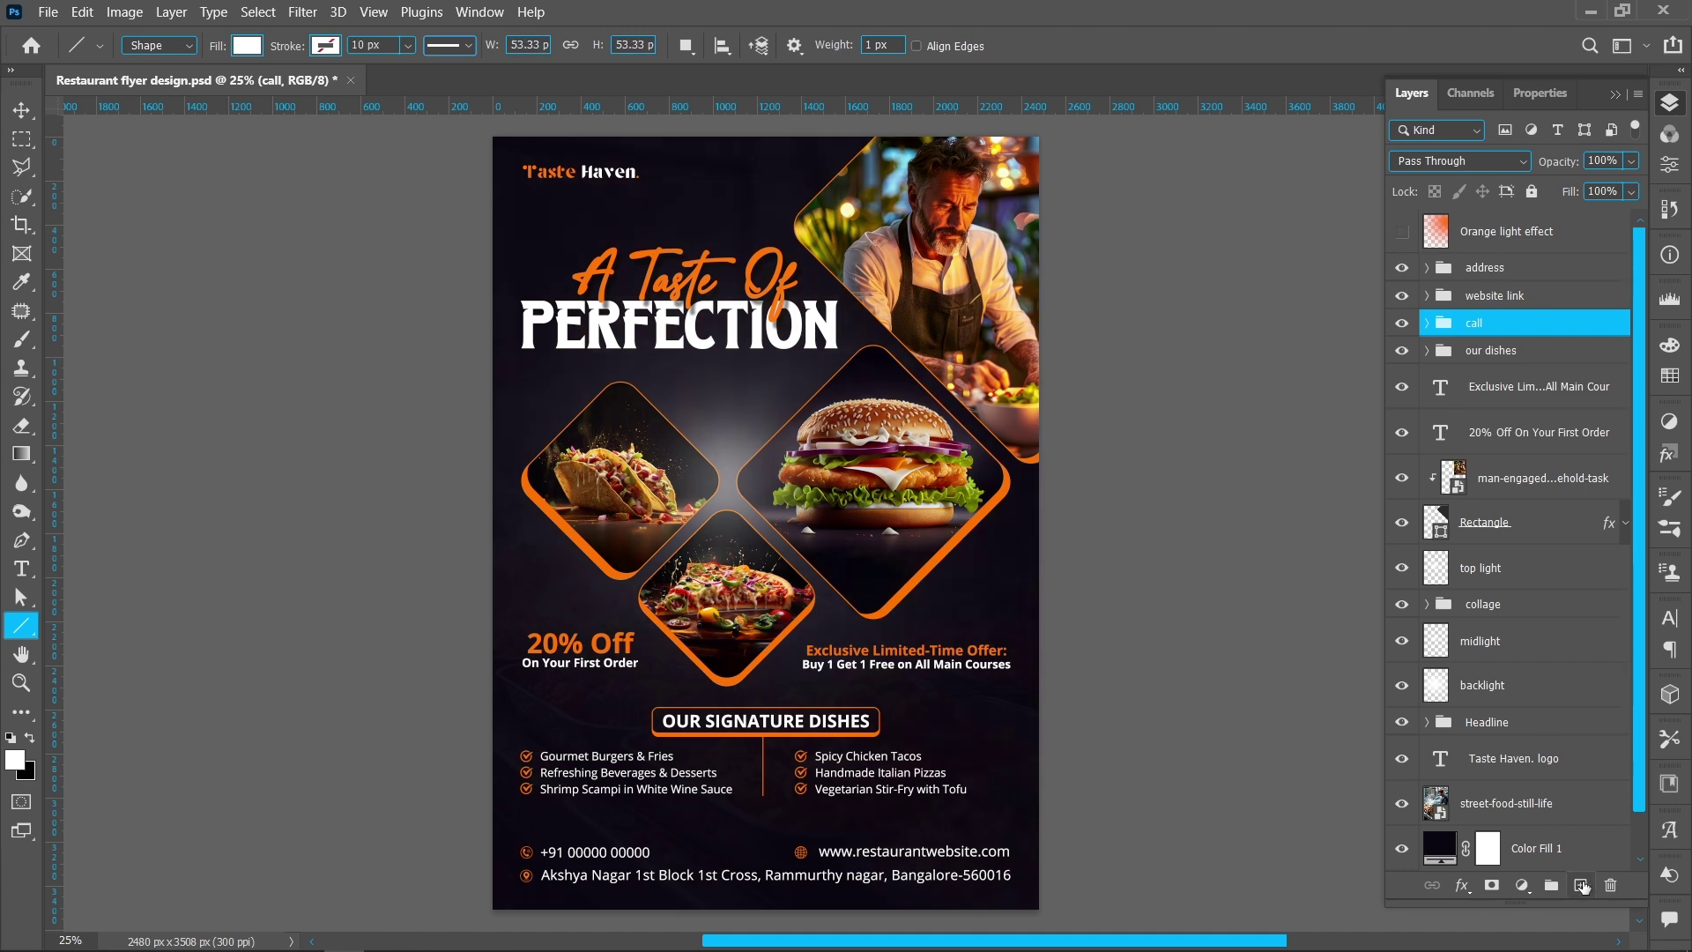
Step: On a new layer, paint the orange sampled from 'Taste' with a 5000 px soft brush
click(1504, 231)
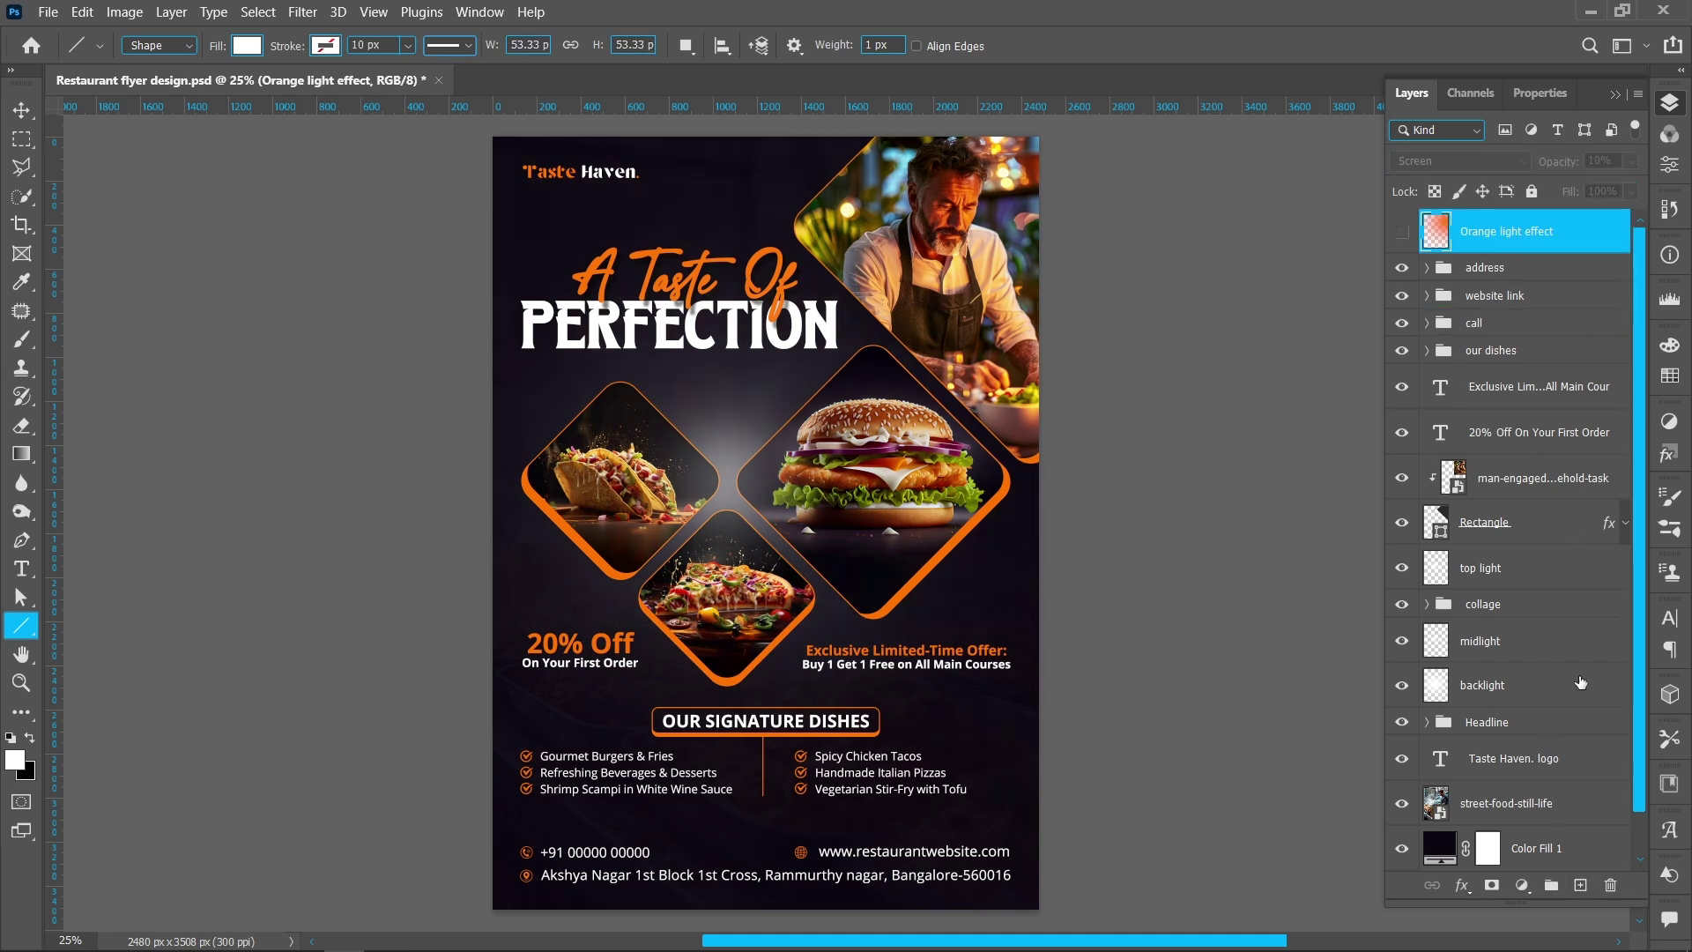
click(1580, 885)
click(21, 339)
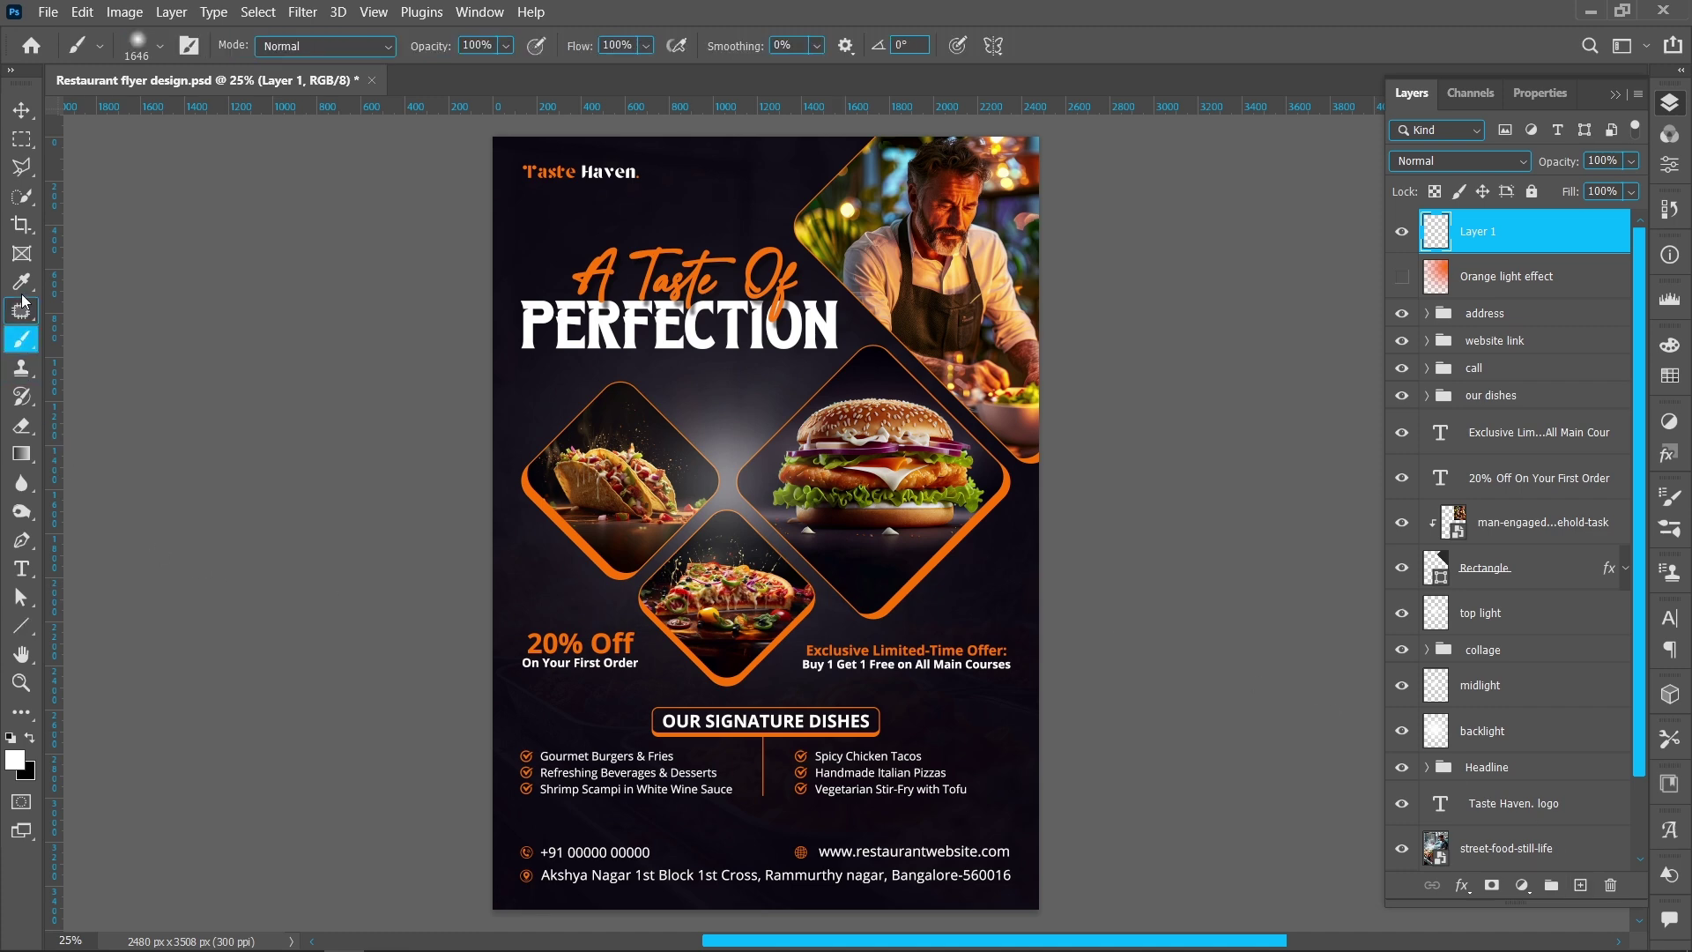
click(19, 283)
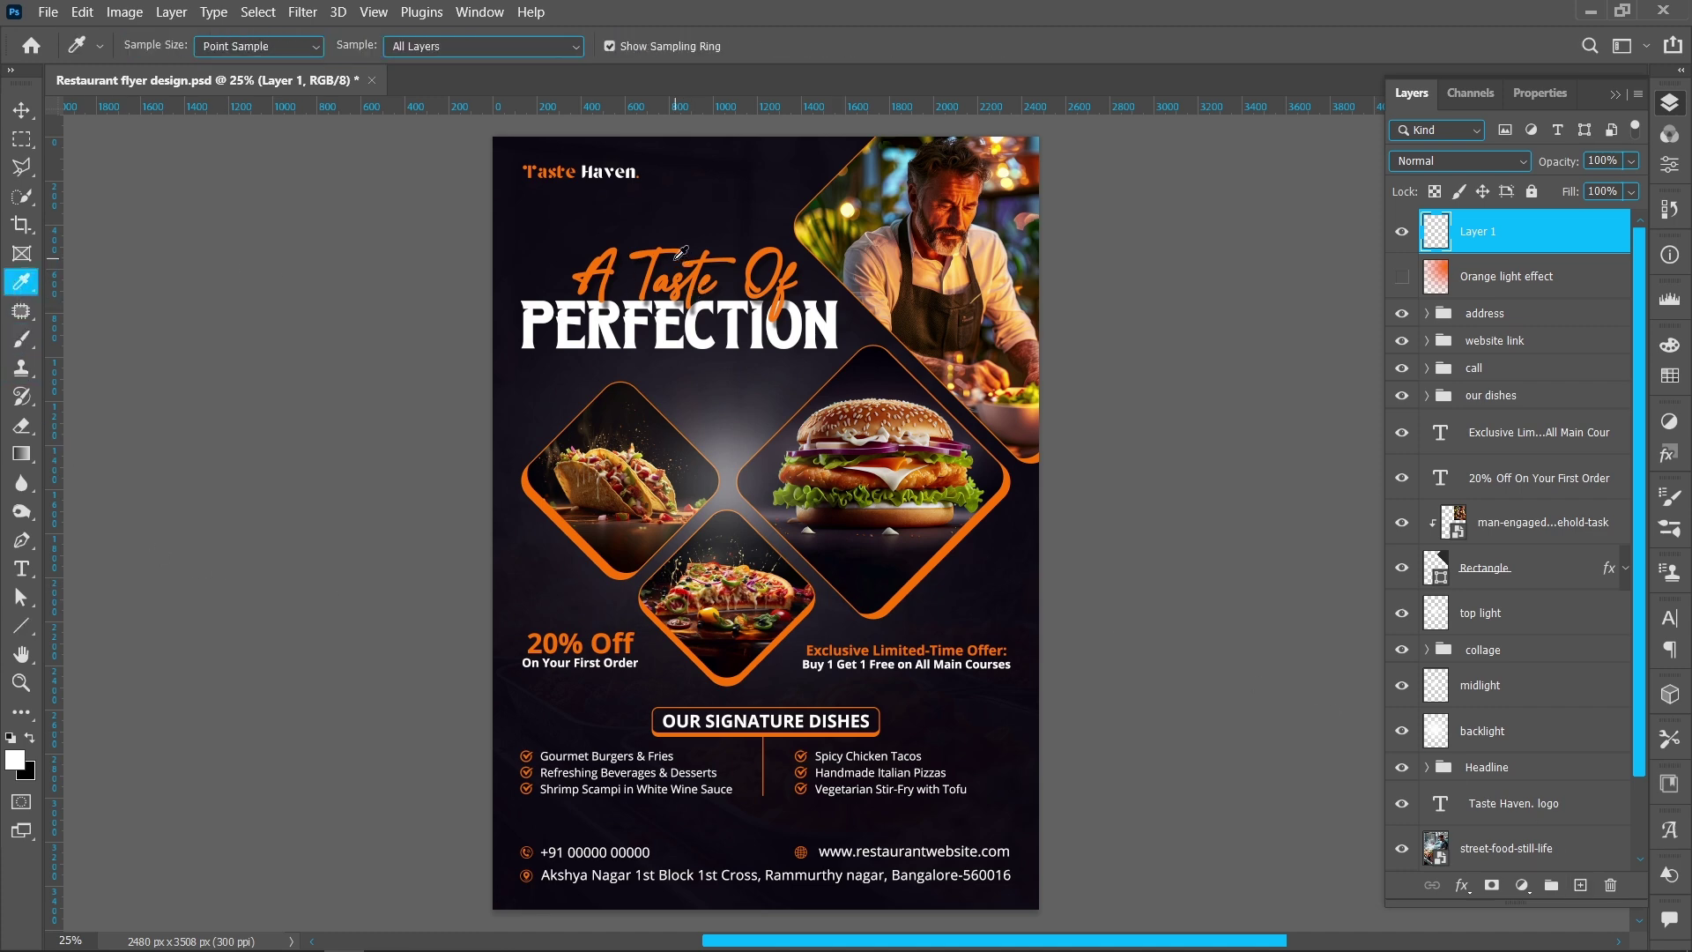
click(655, 247)
click(21, 340)
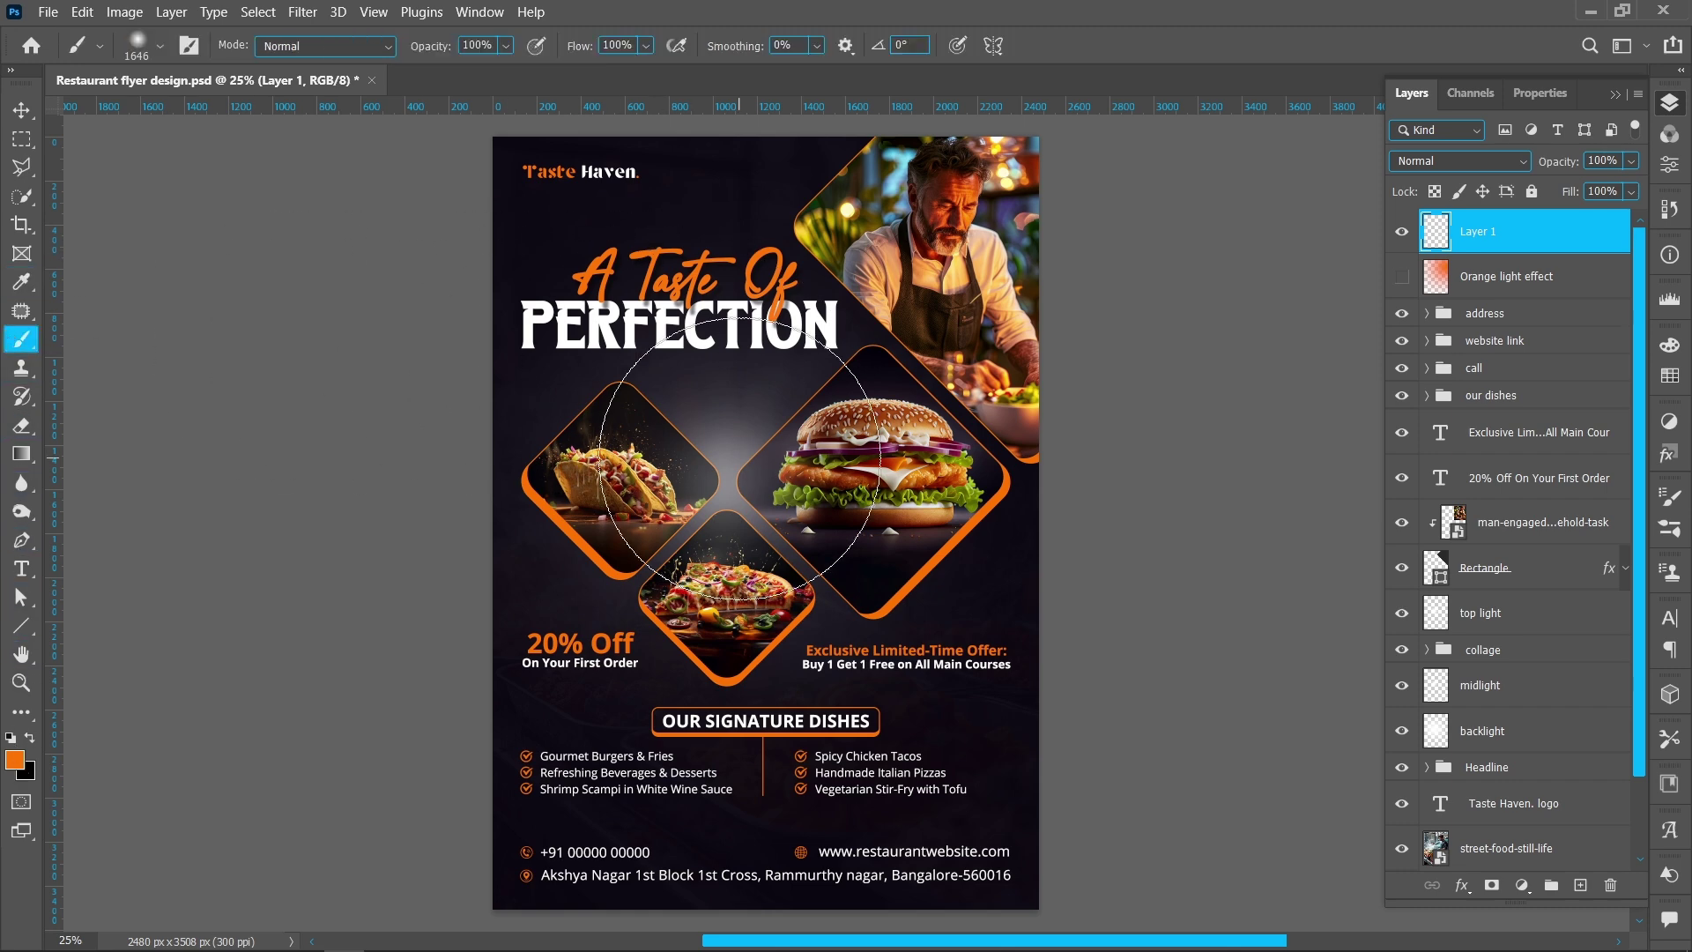
mouse_move(748, 509)
mouse_down()
mouse_move(1044, 506)
mouse_move(1167, 446)
mouse_up()
drag(892, 449, 1022, 444)
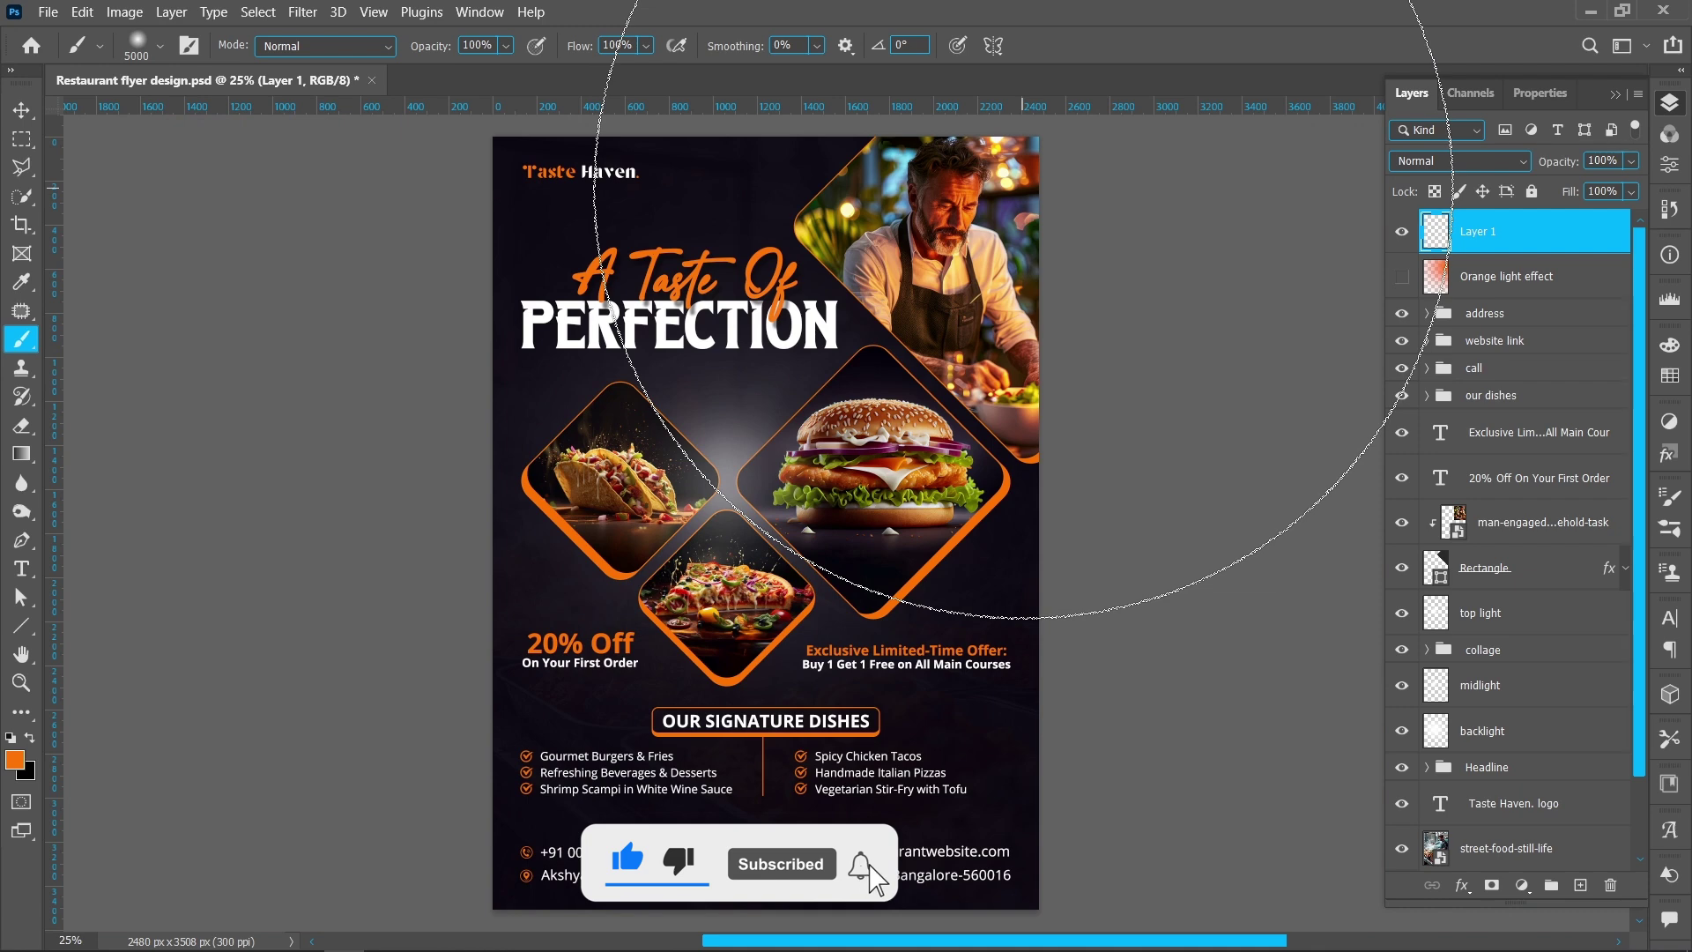
click(1010, 182)
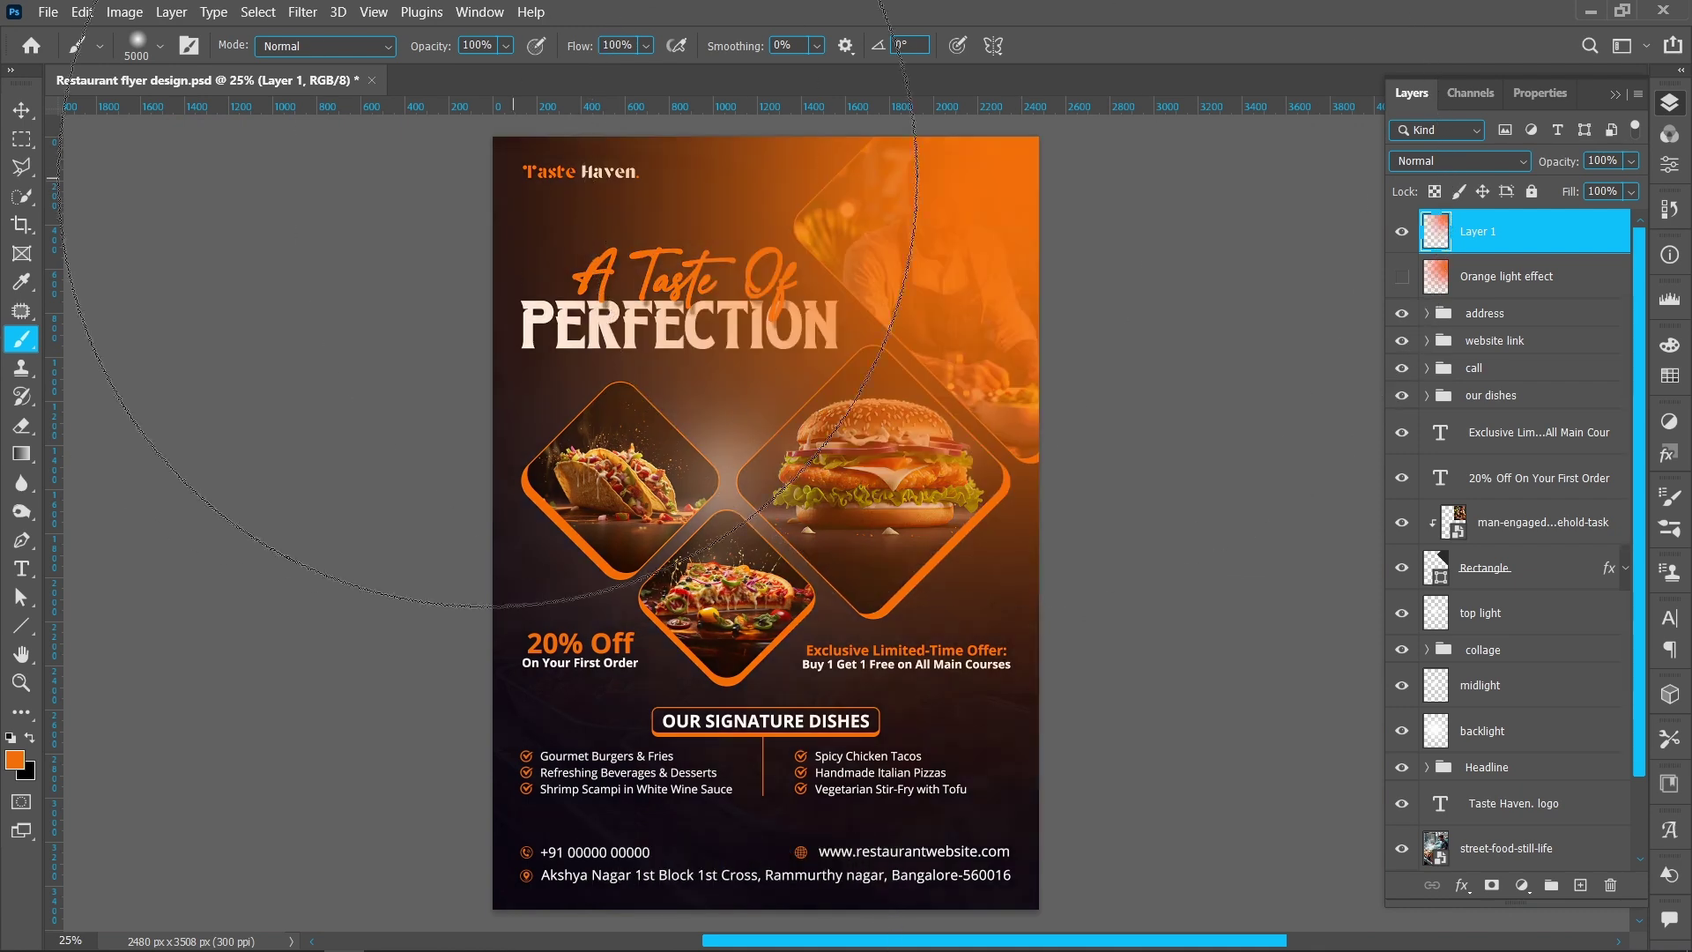
Step: Set Layer 1 to Screen blend mode at 30% opacity
click(35, 108)
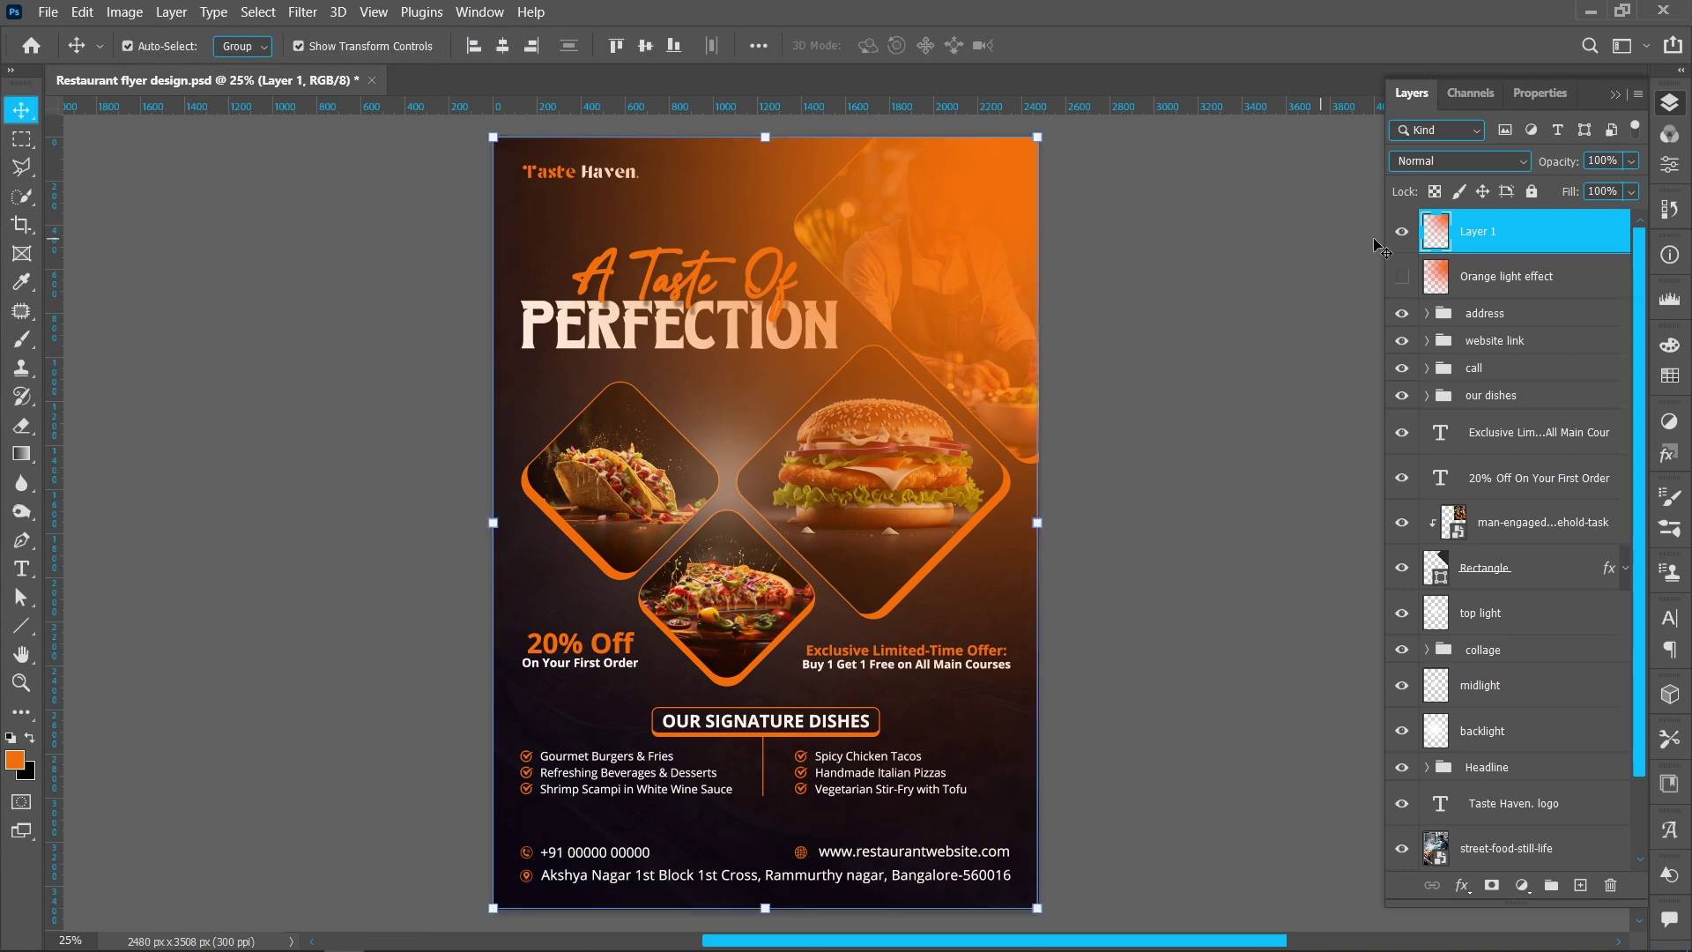
click(1482, 162)
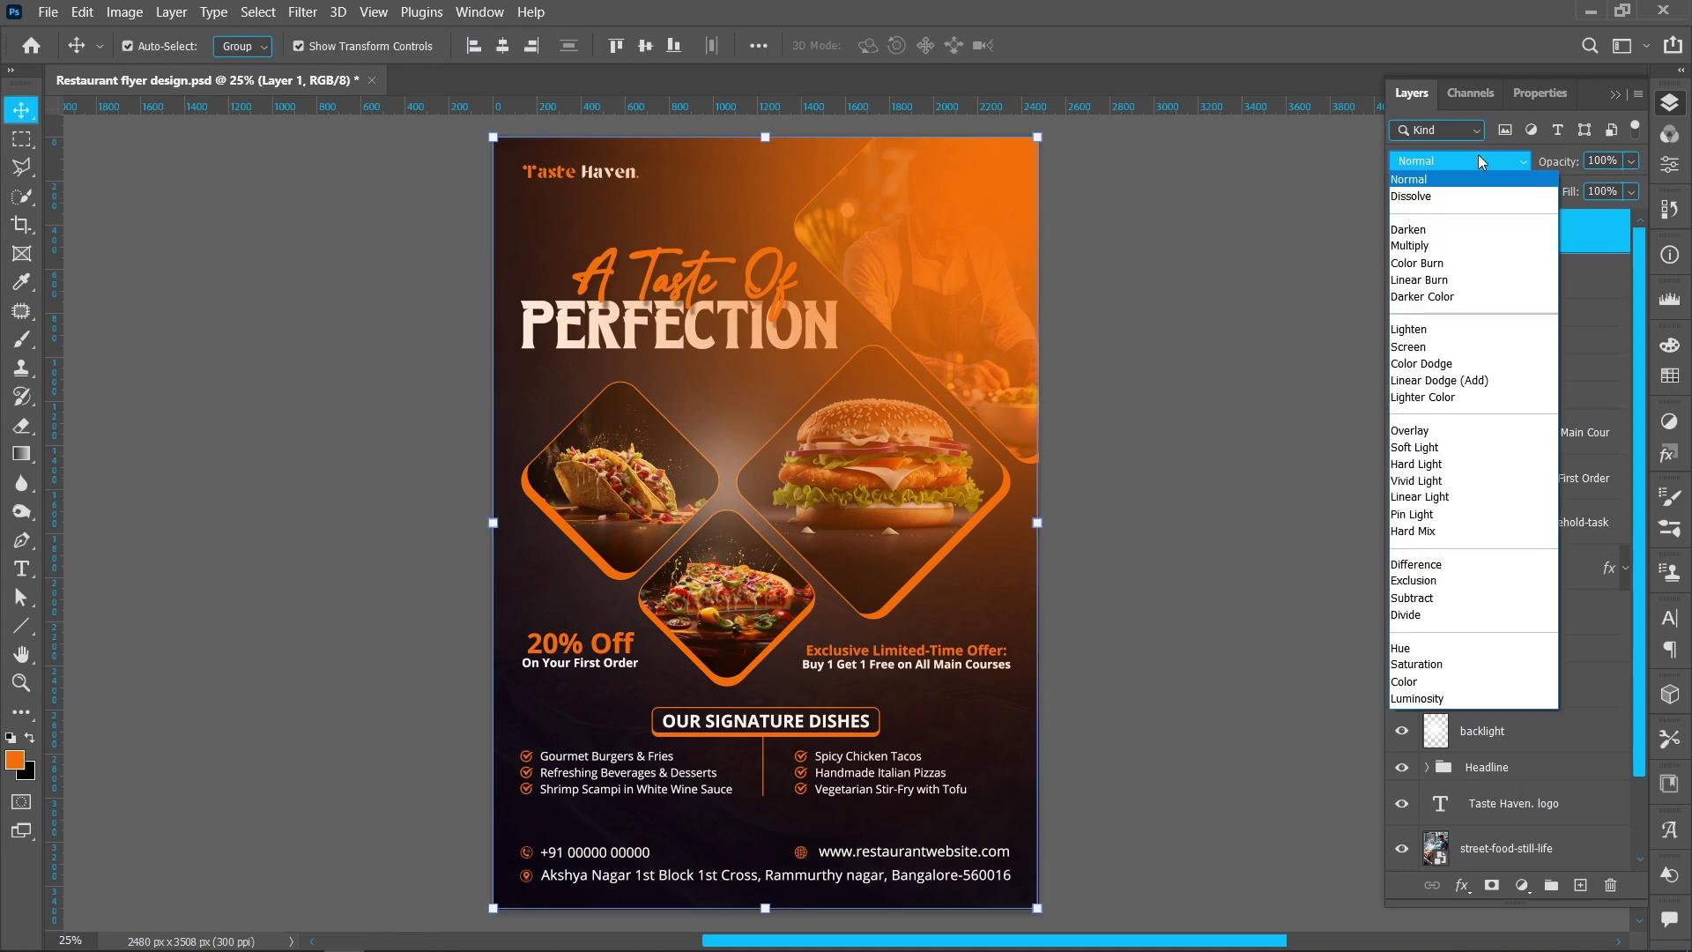
click(1477, 347)
drag(1564, 167, 1486, 167)
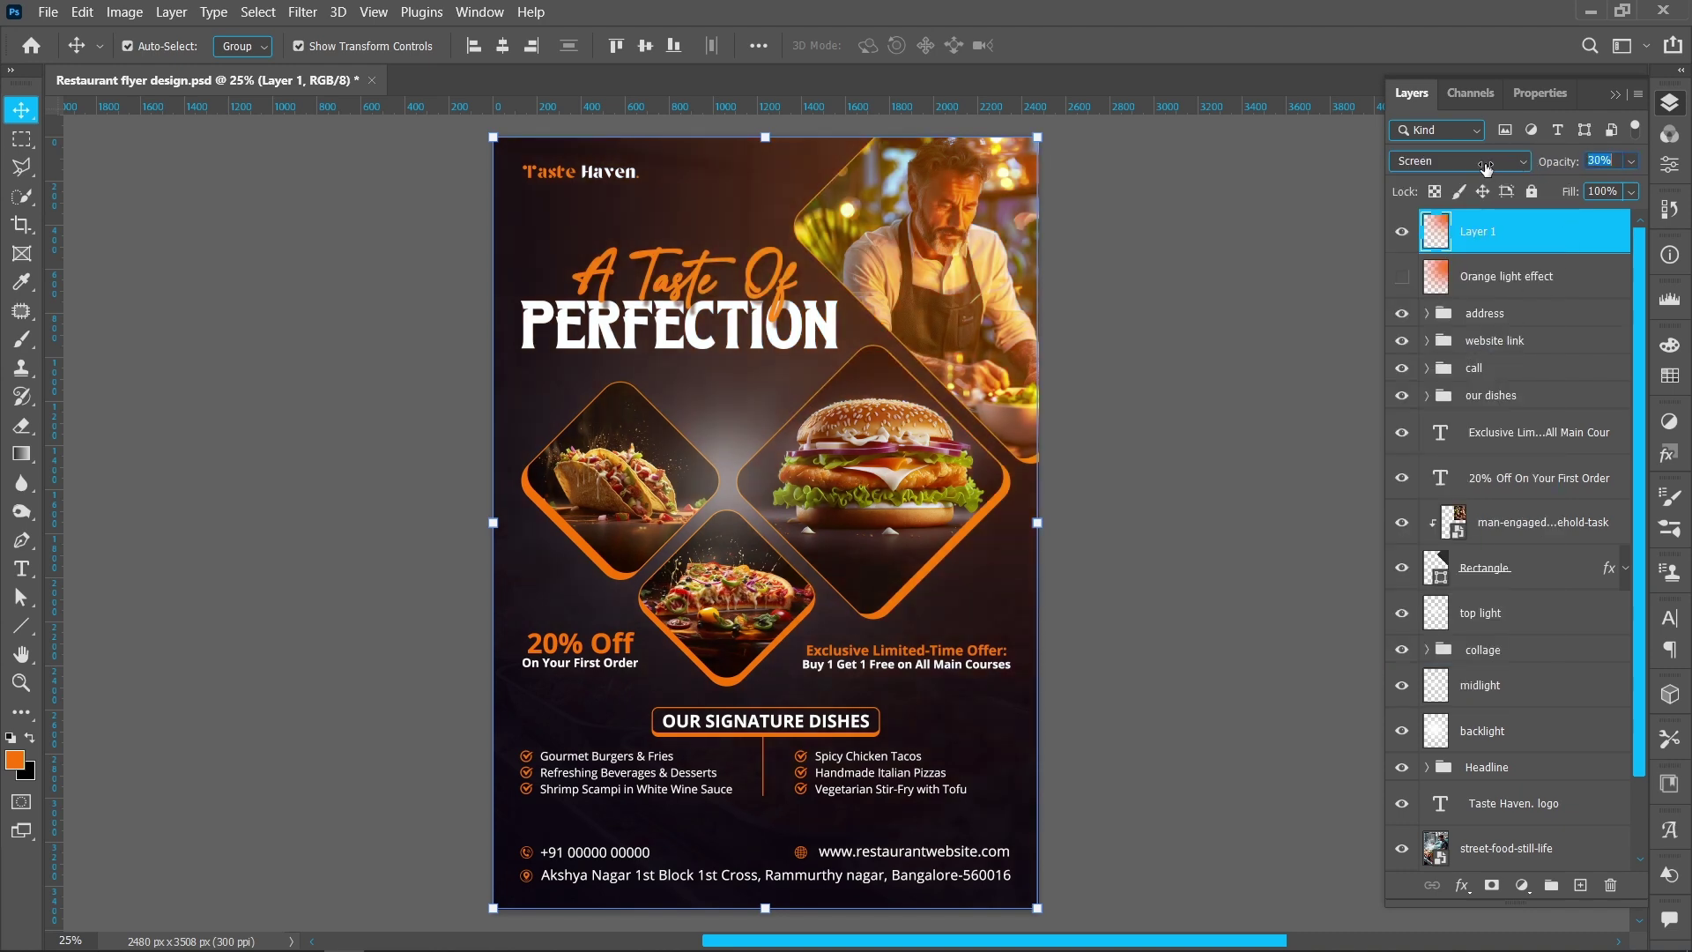